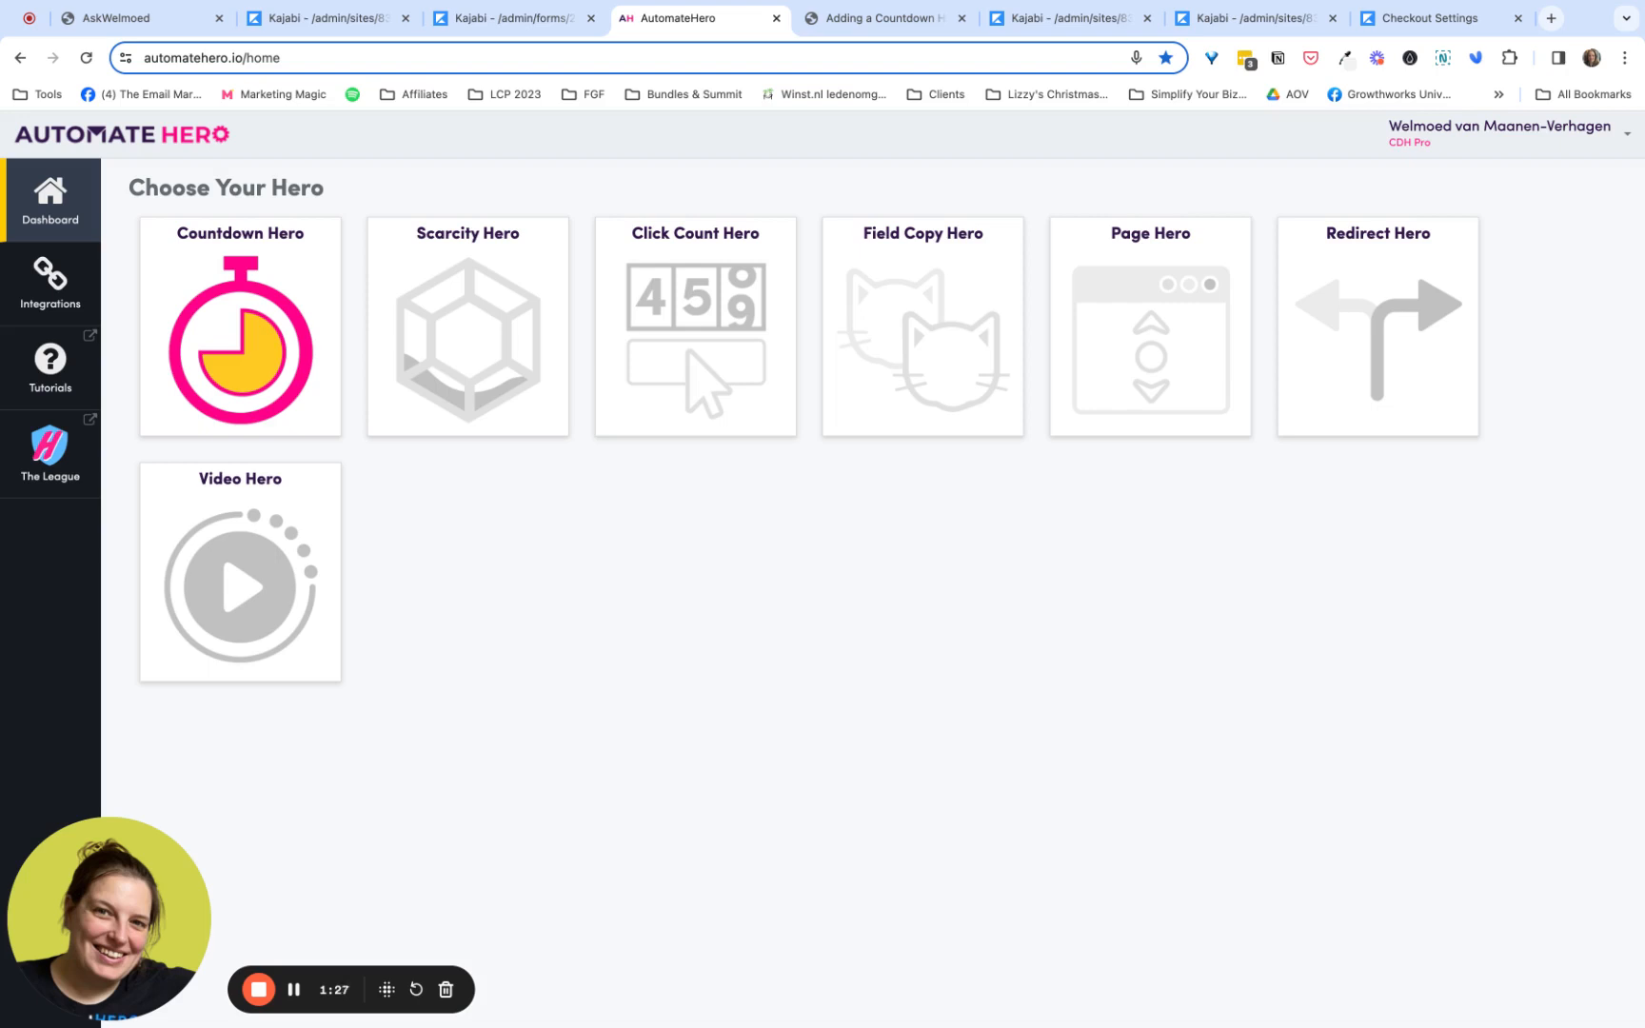
- Check the platform integrations, then start a new Countdown Hero and name it "Tripwire Offer"
left_click(59, 282)
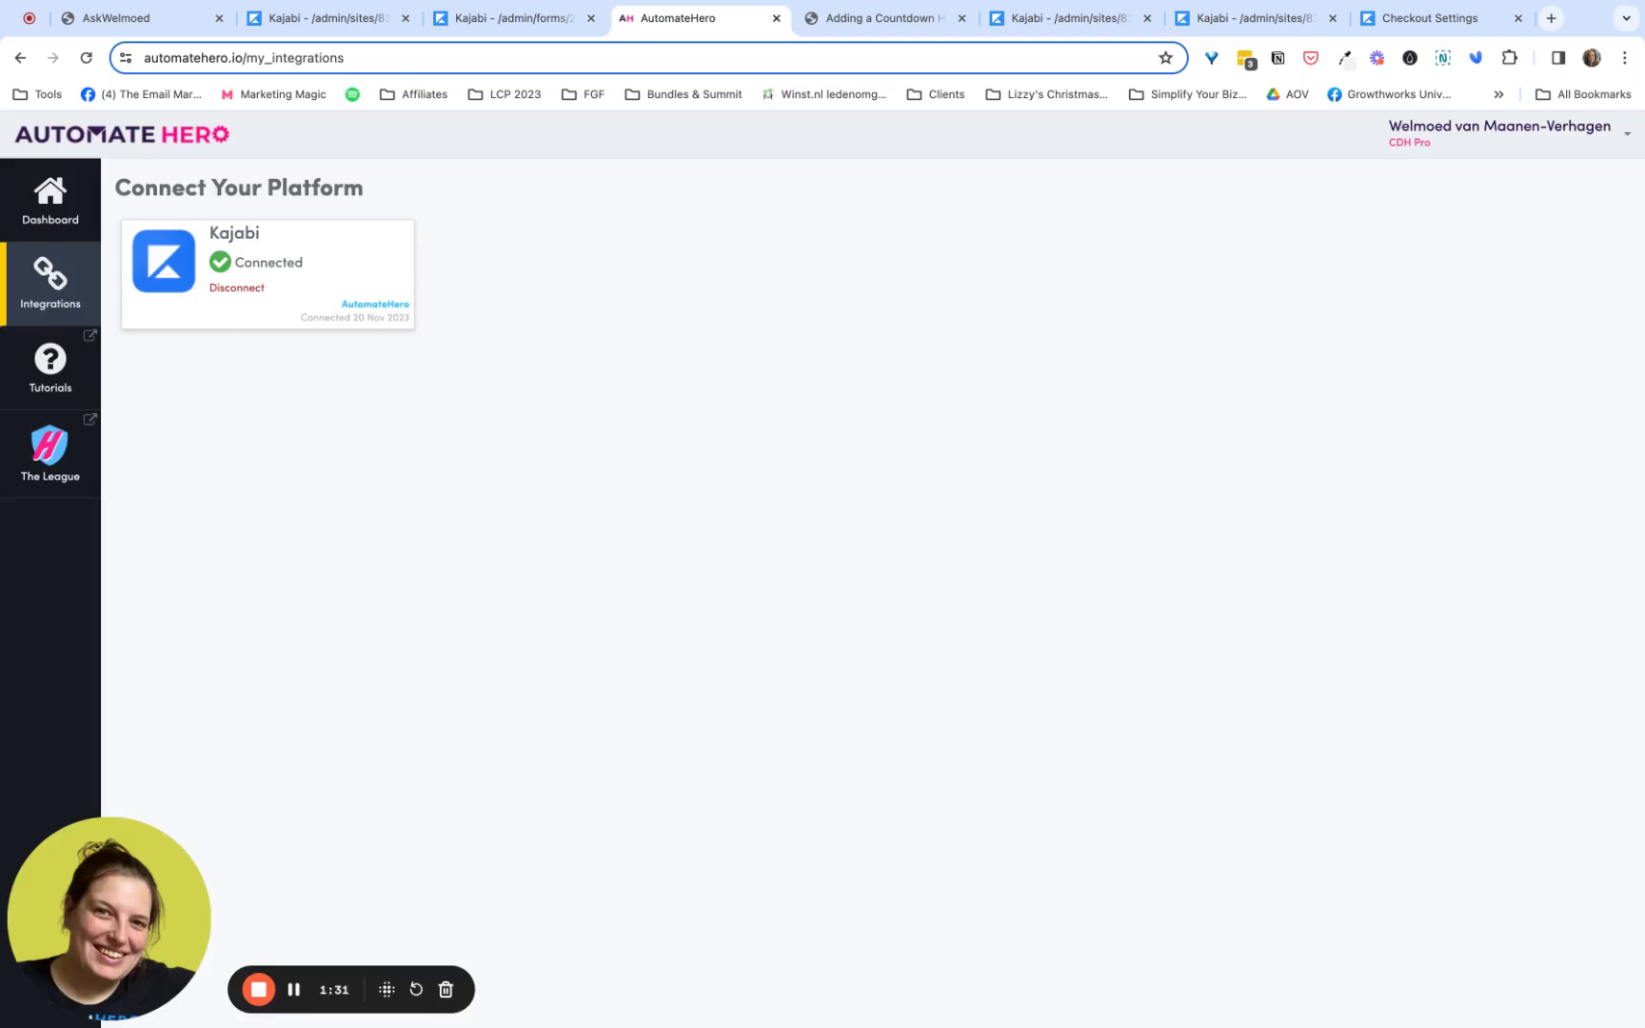
left_click(50, 200)
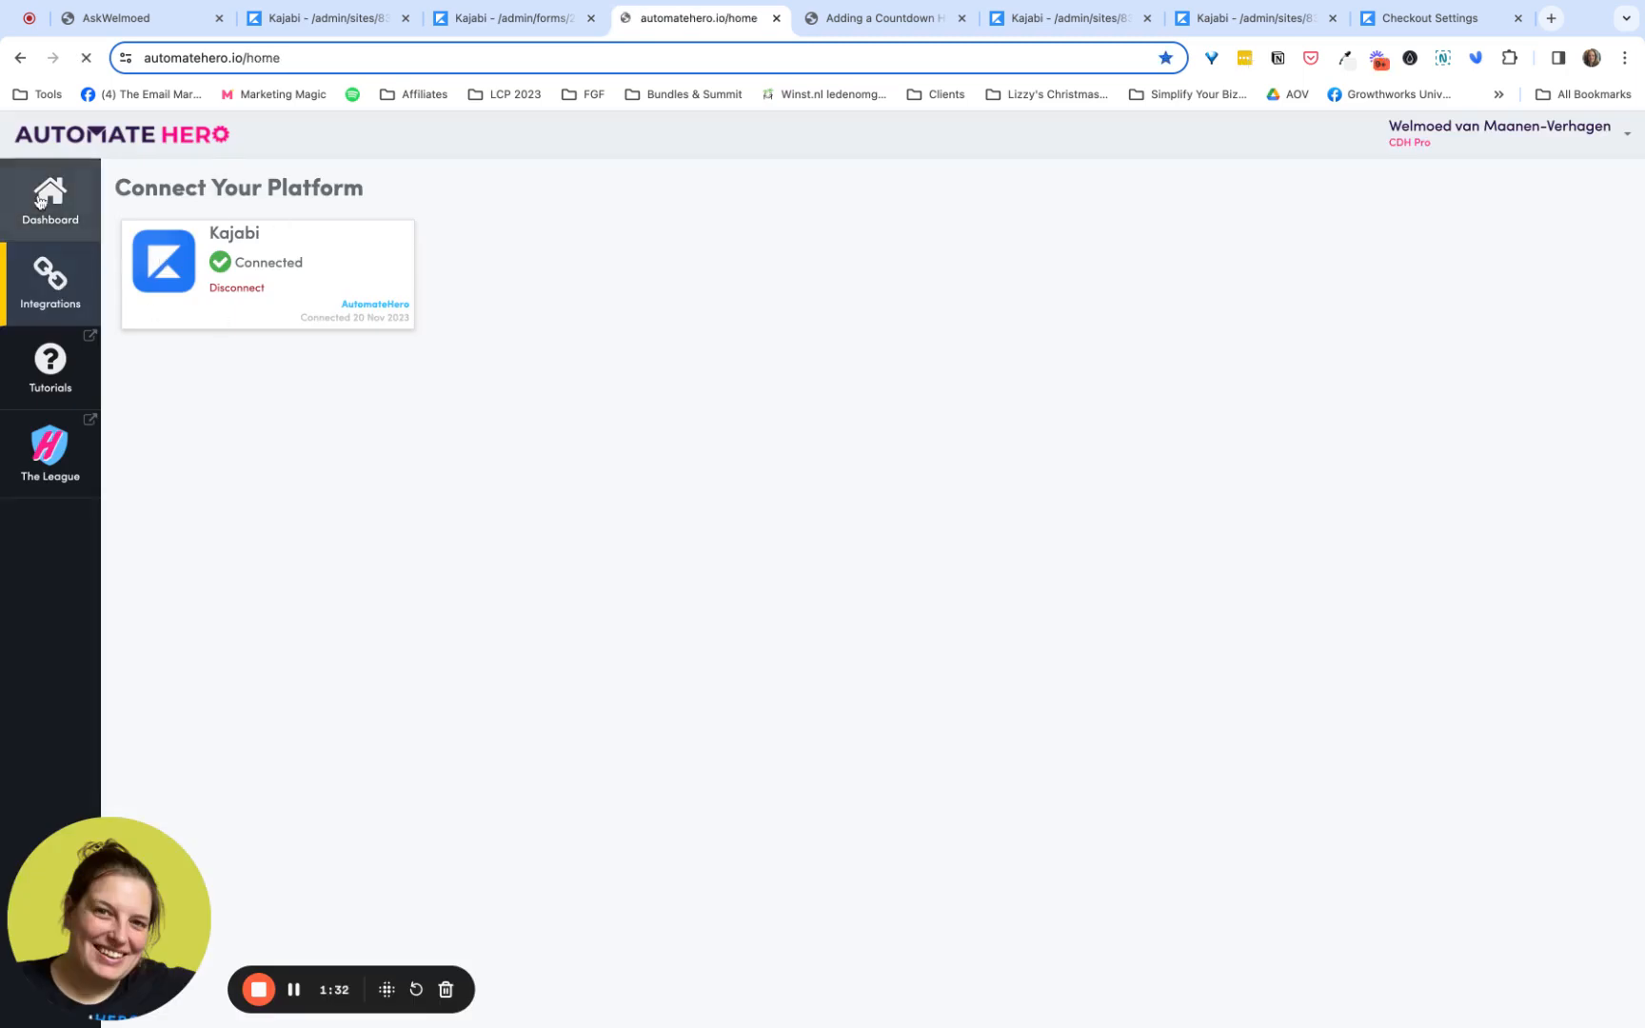
left_click(238, 338)
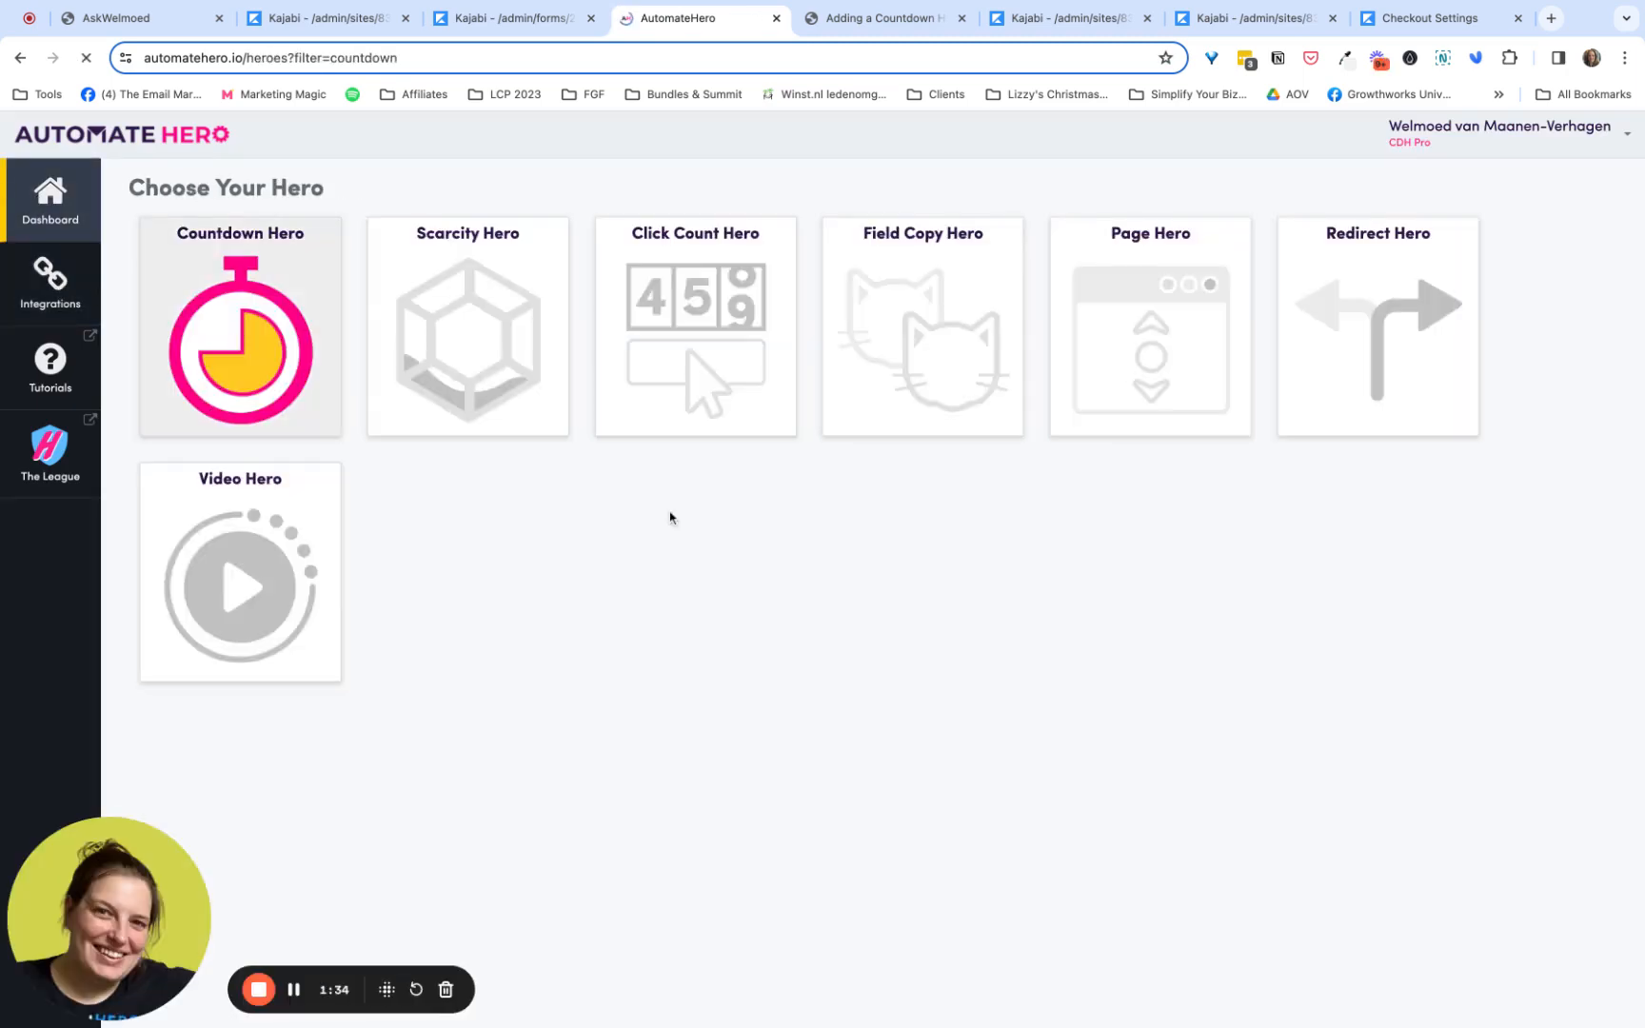
left_click(1576, 187)
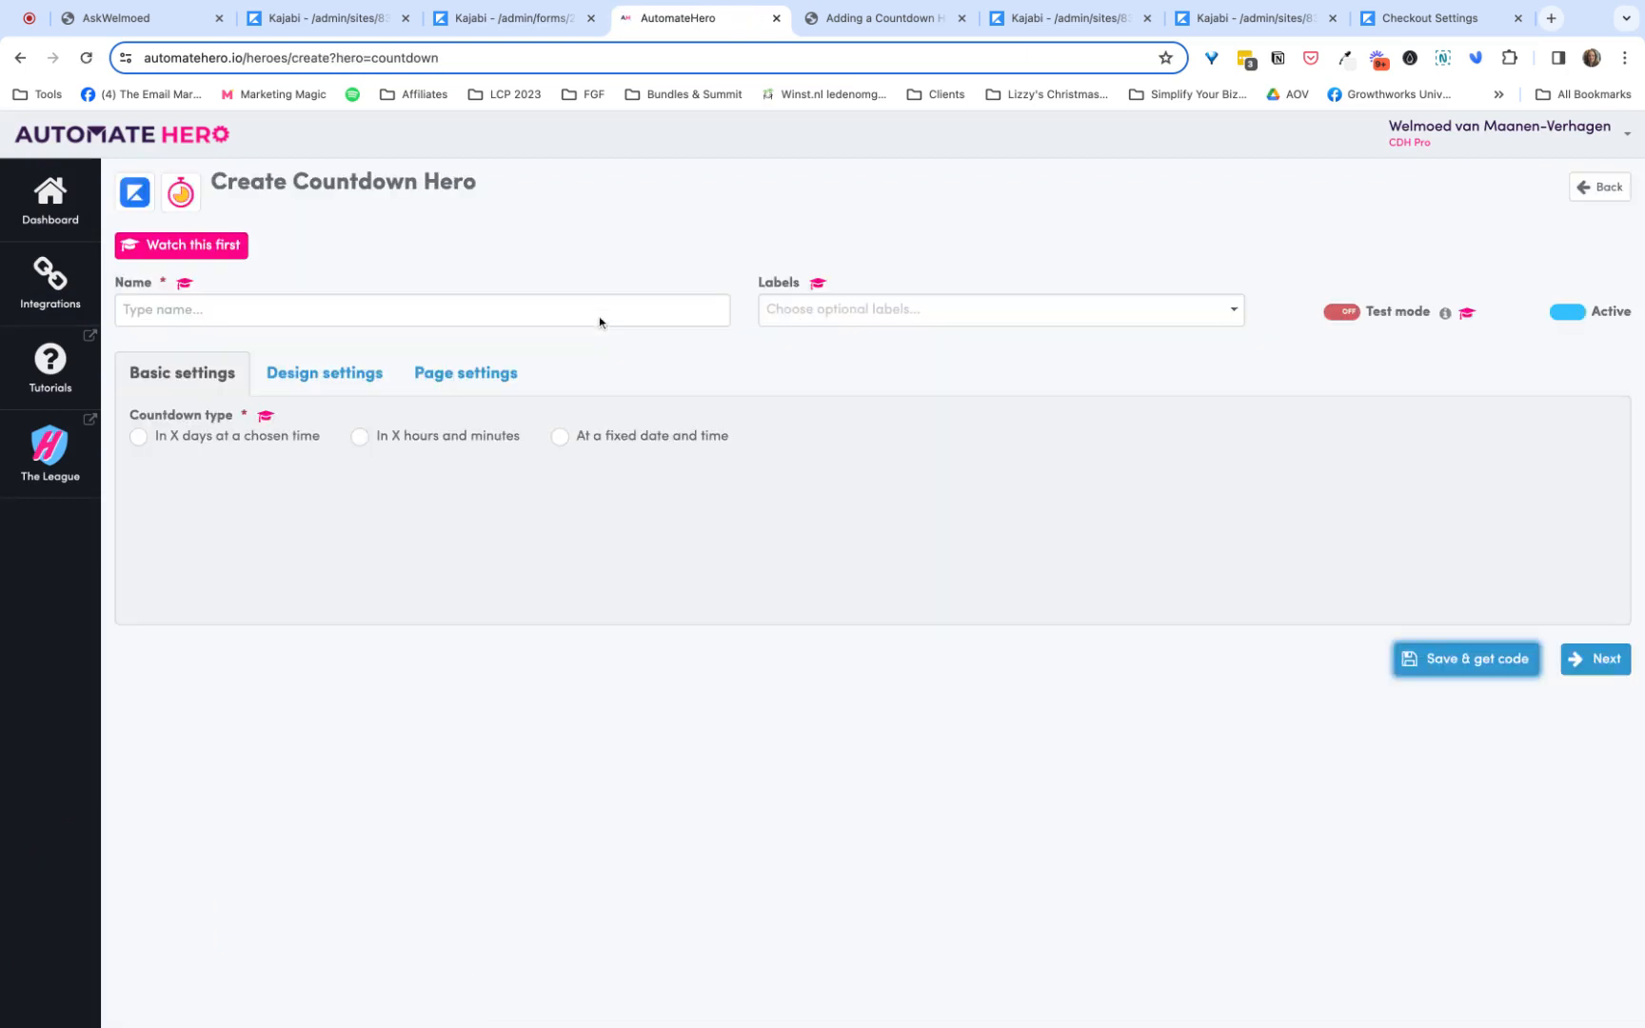
left_click(390, 311)
type("Tripwir")
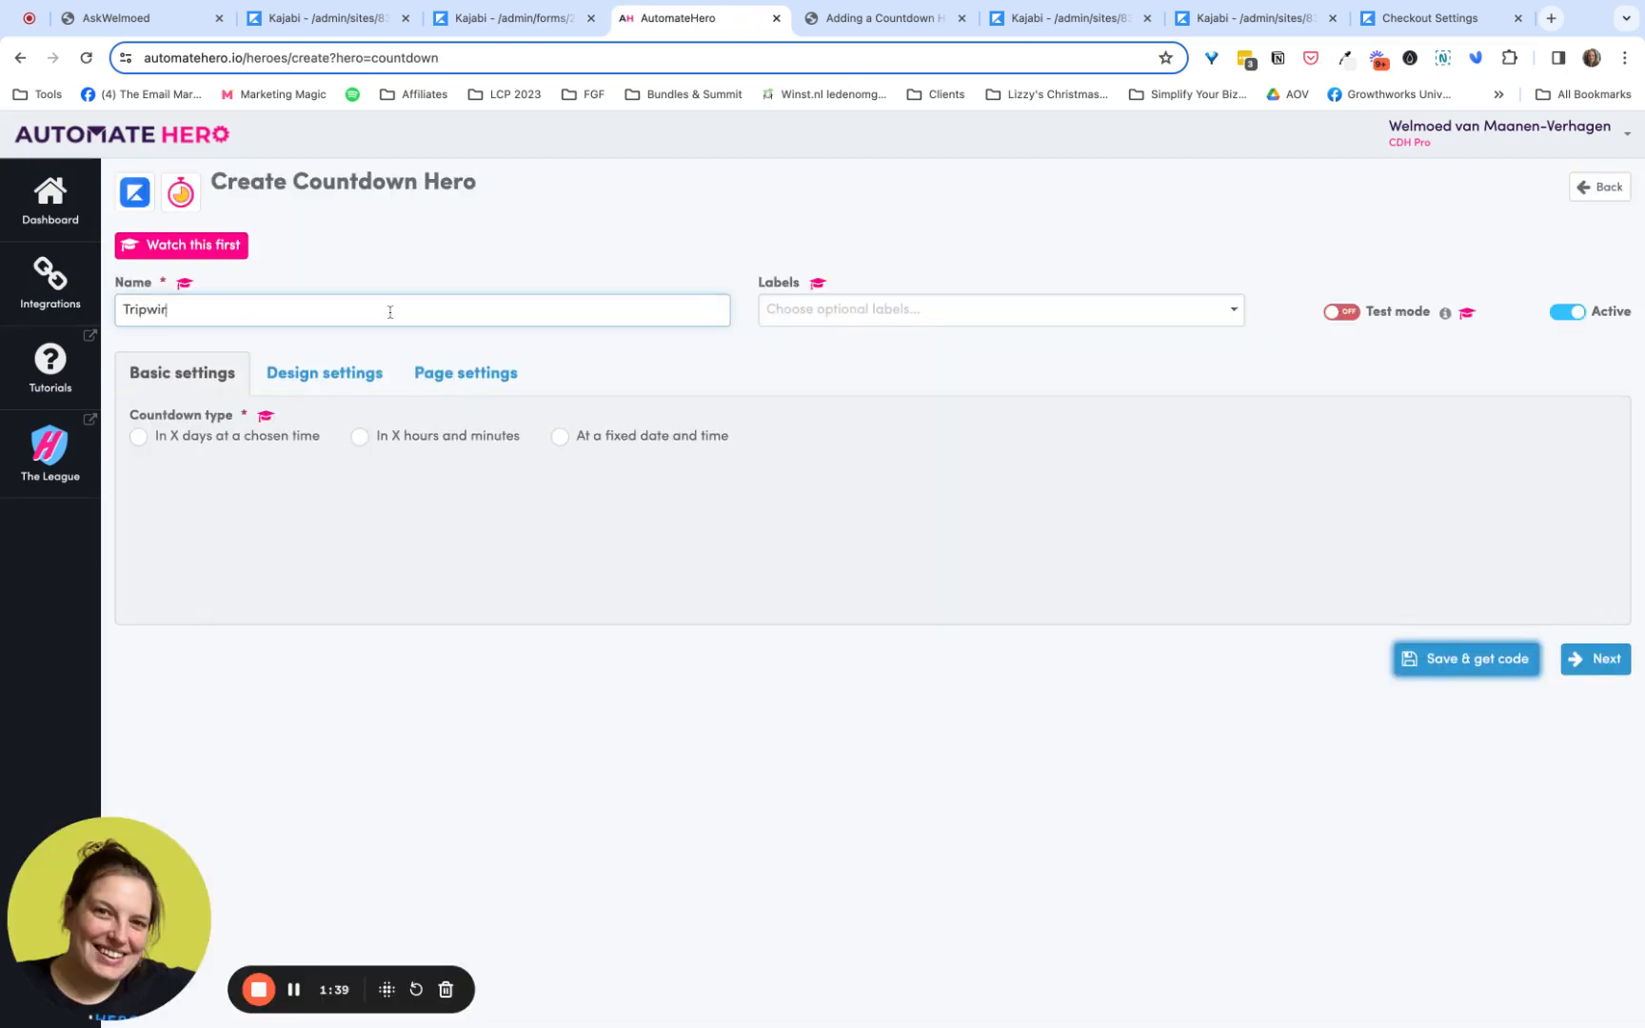
type("e Offer")
- Set the countdown type to In X hours and minutes, with a delay of 0 hours and 20 minutes
left_click(363, 443)
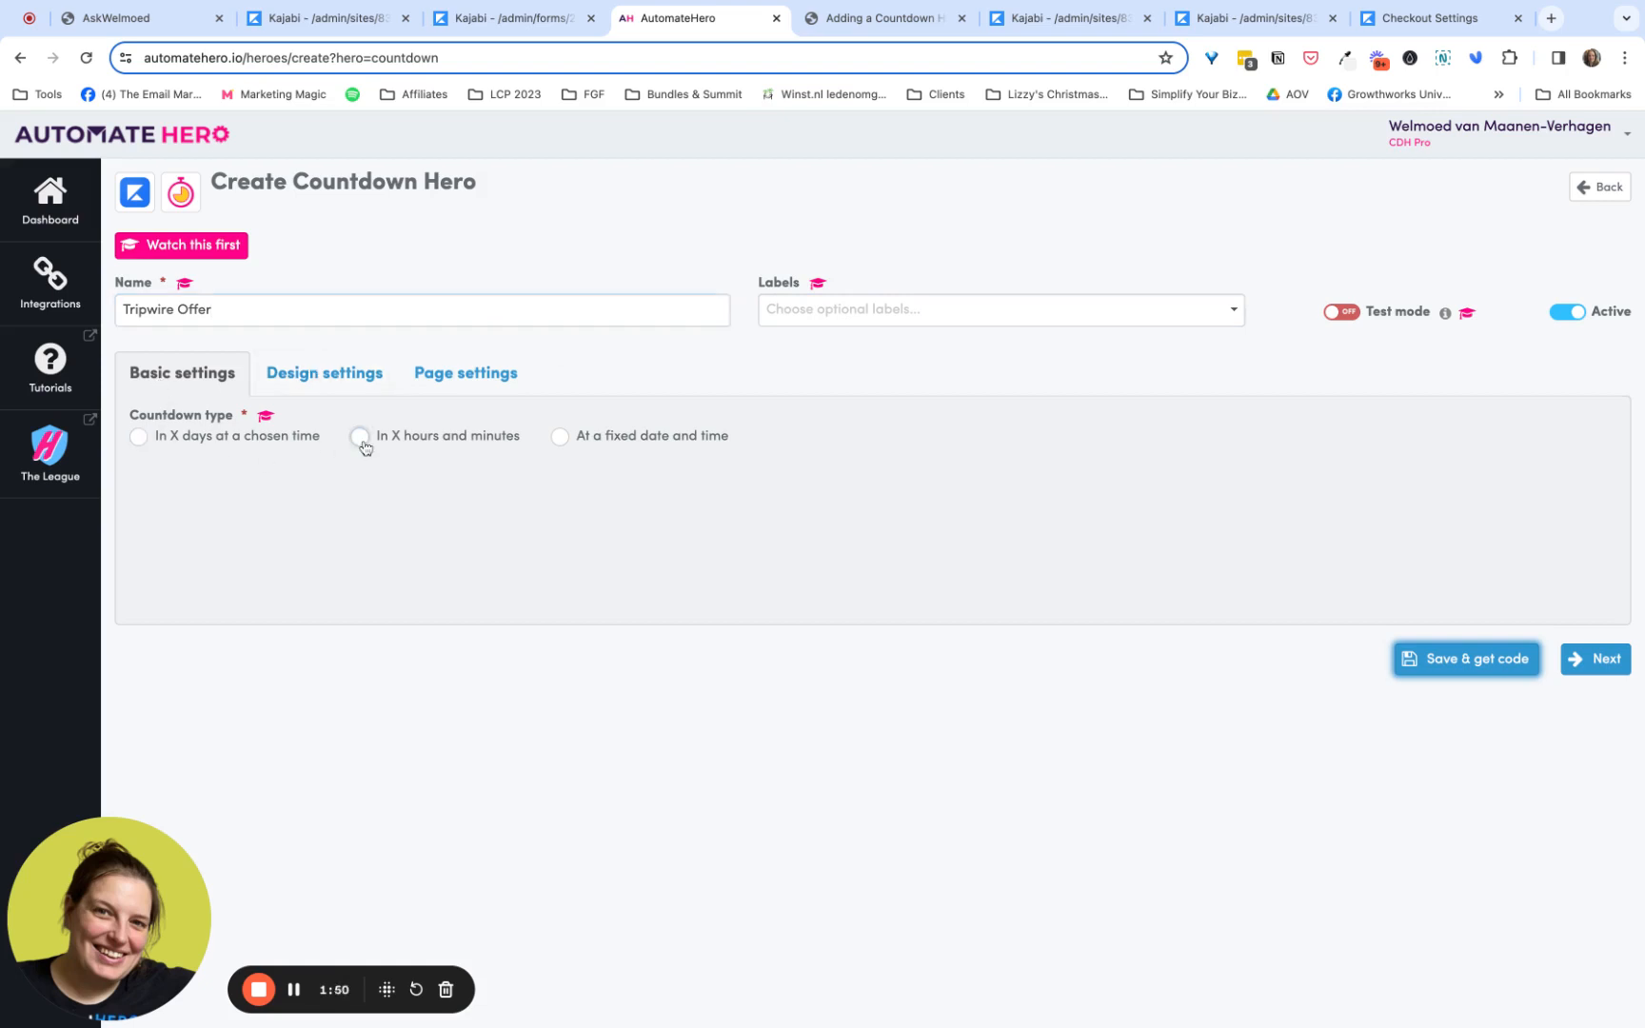
left_click(410, 522)
type("20")
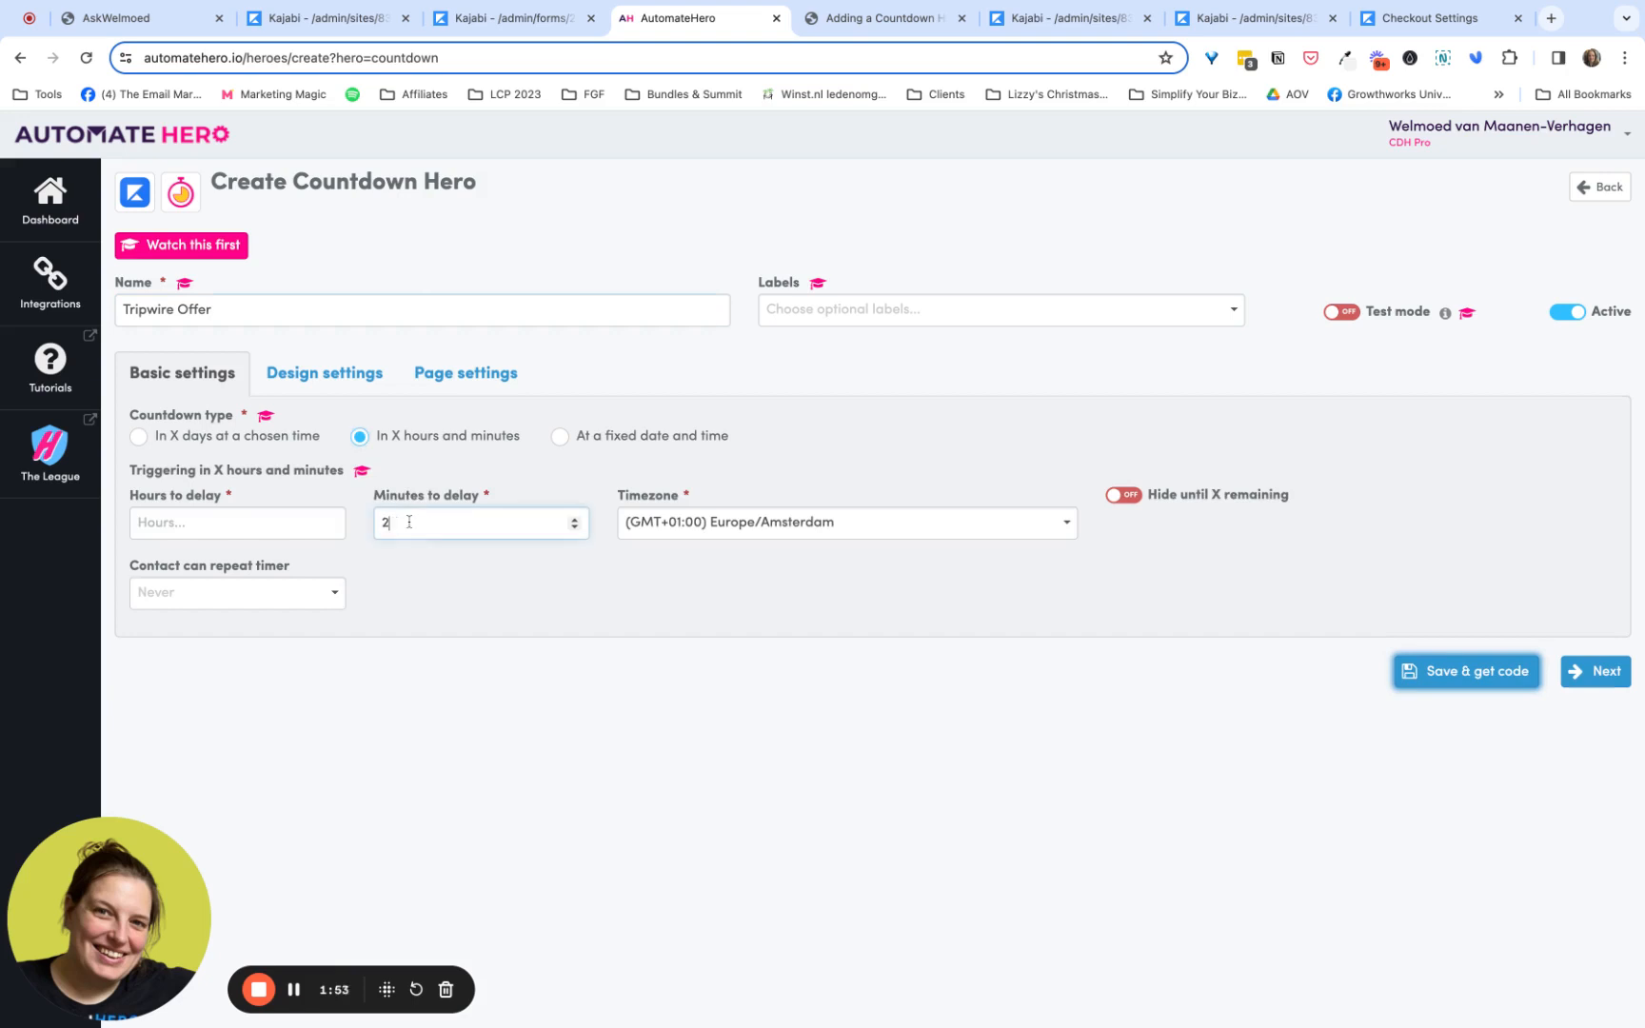
left_click(291, 526)
type("0")
left_click(430, 600)
- Review the webpage timer's styling options in the design settings and accept the default style
left_click(348, 374)
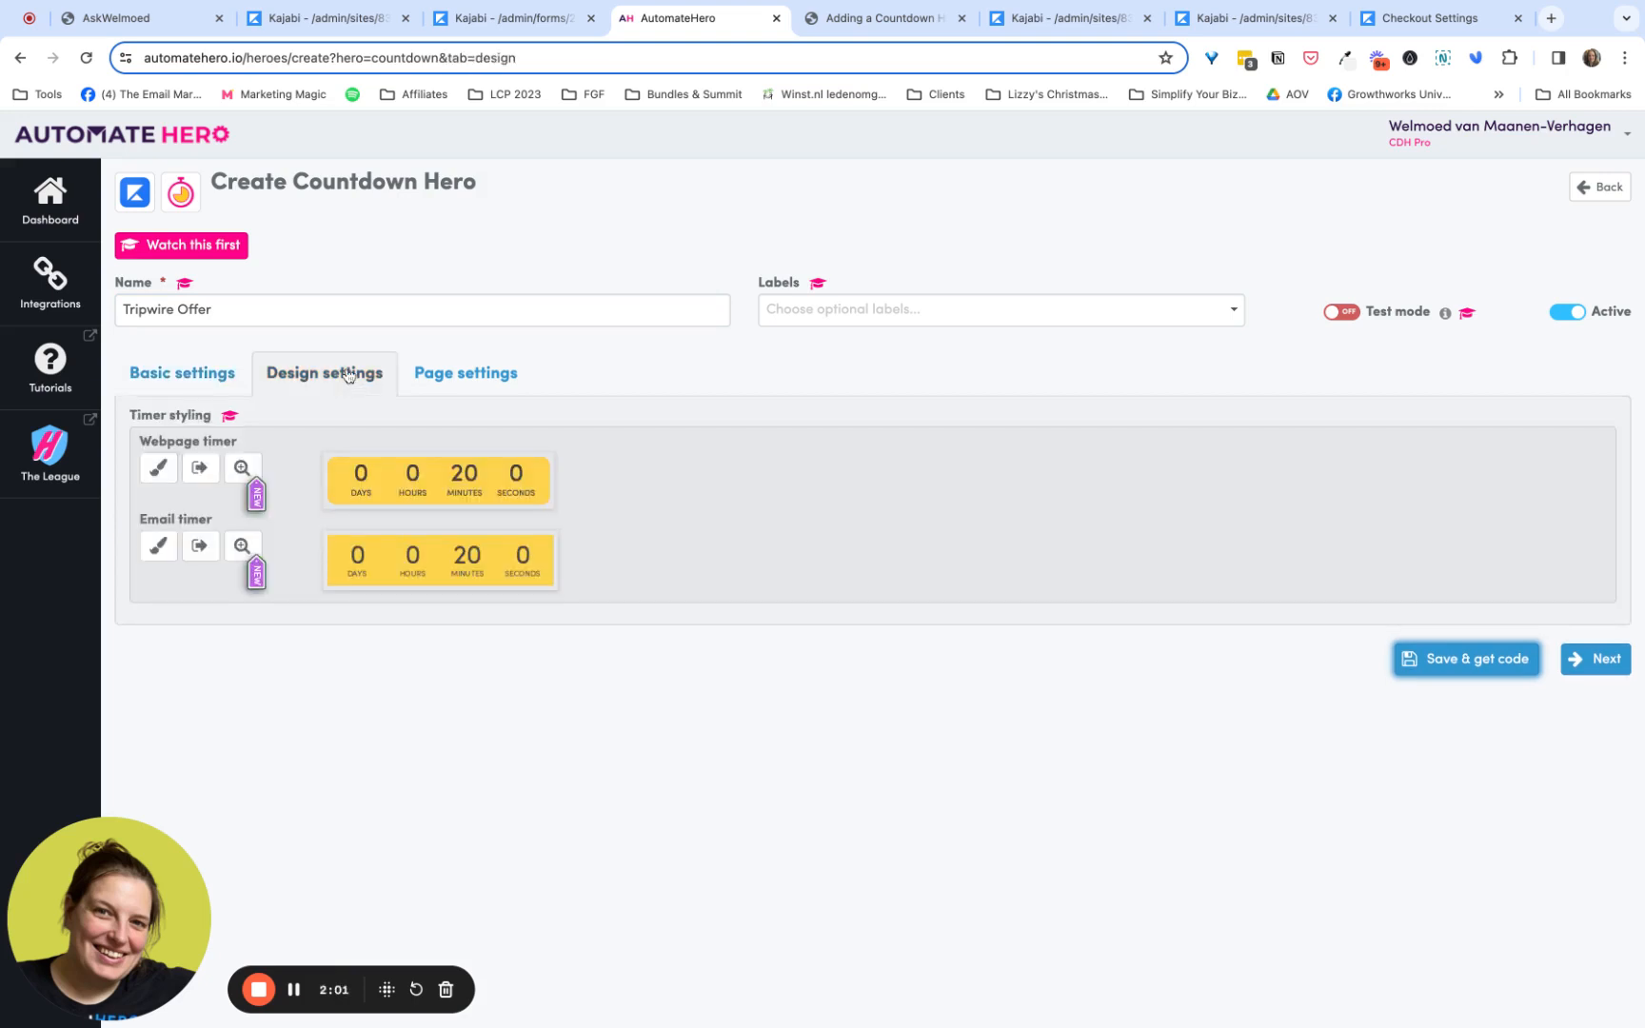
left_click(158, 466)
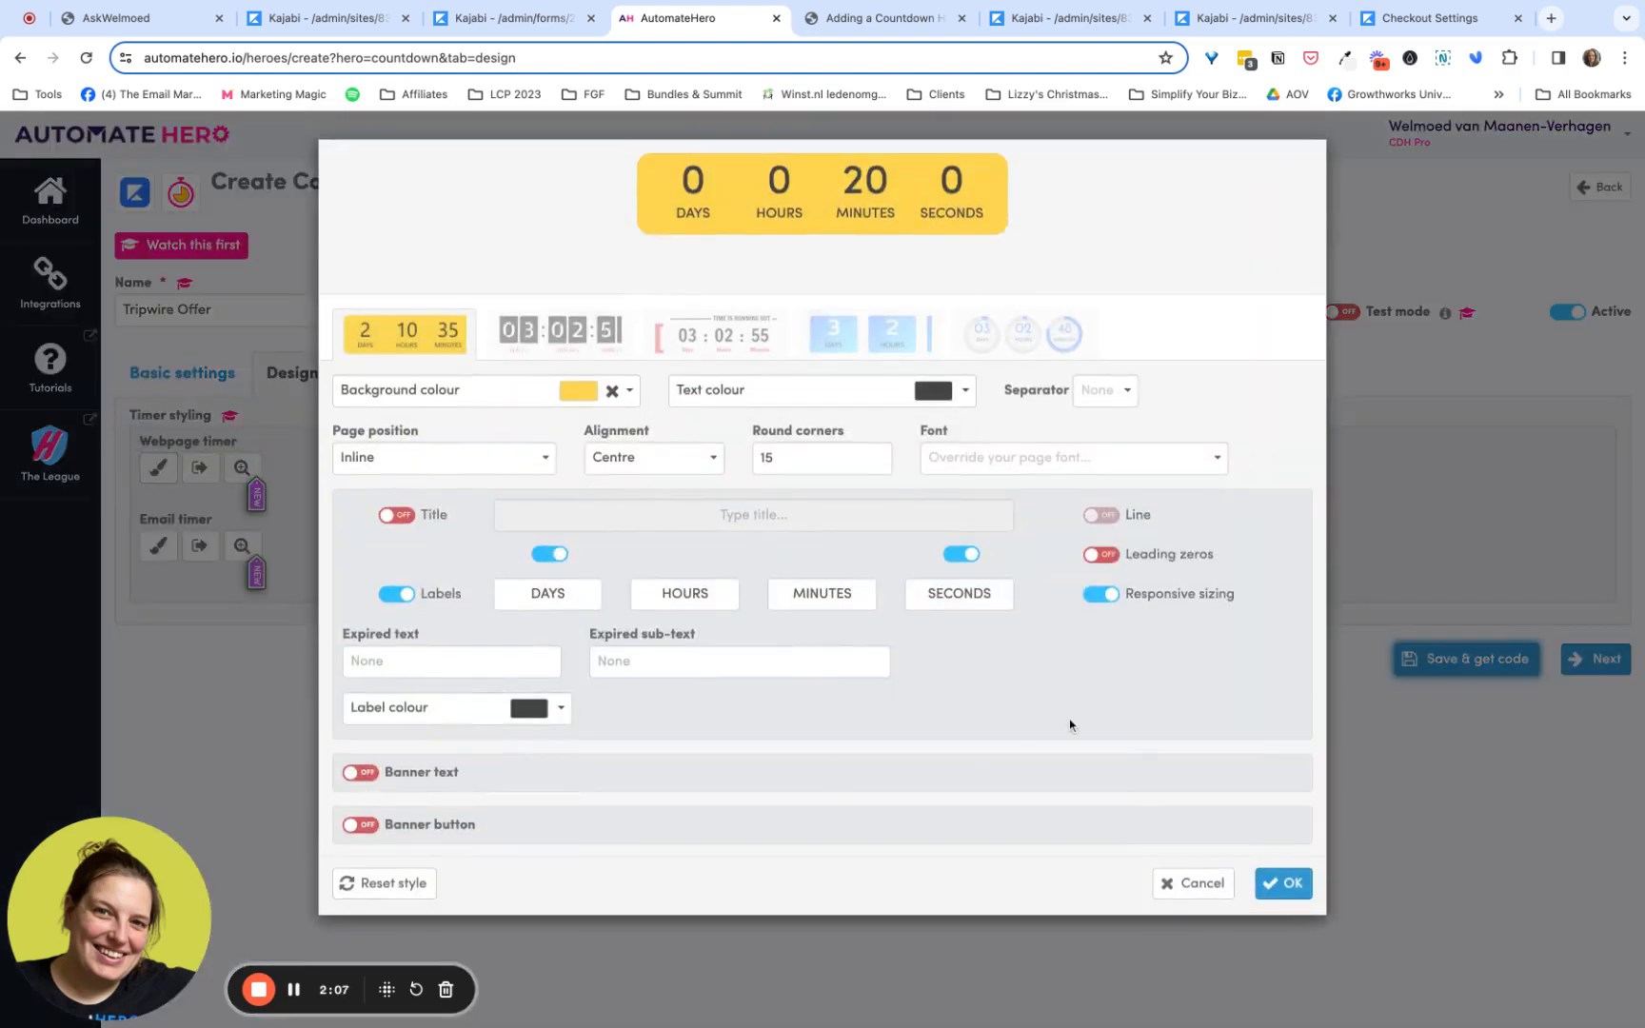
left_click(1283, 883)
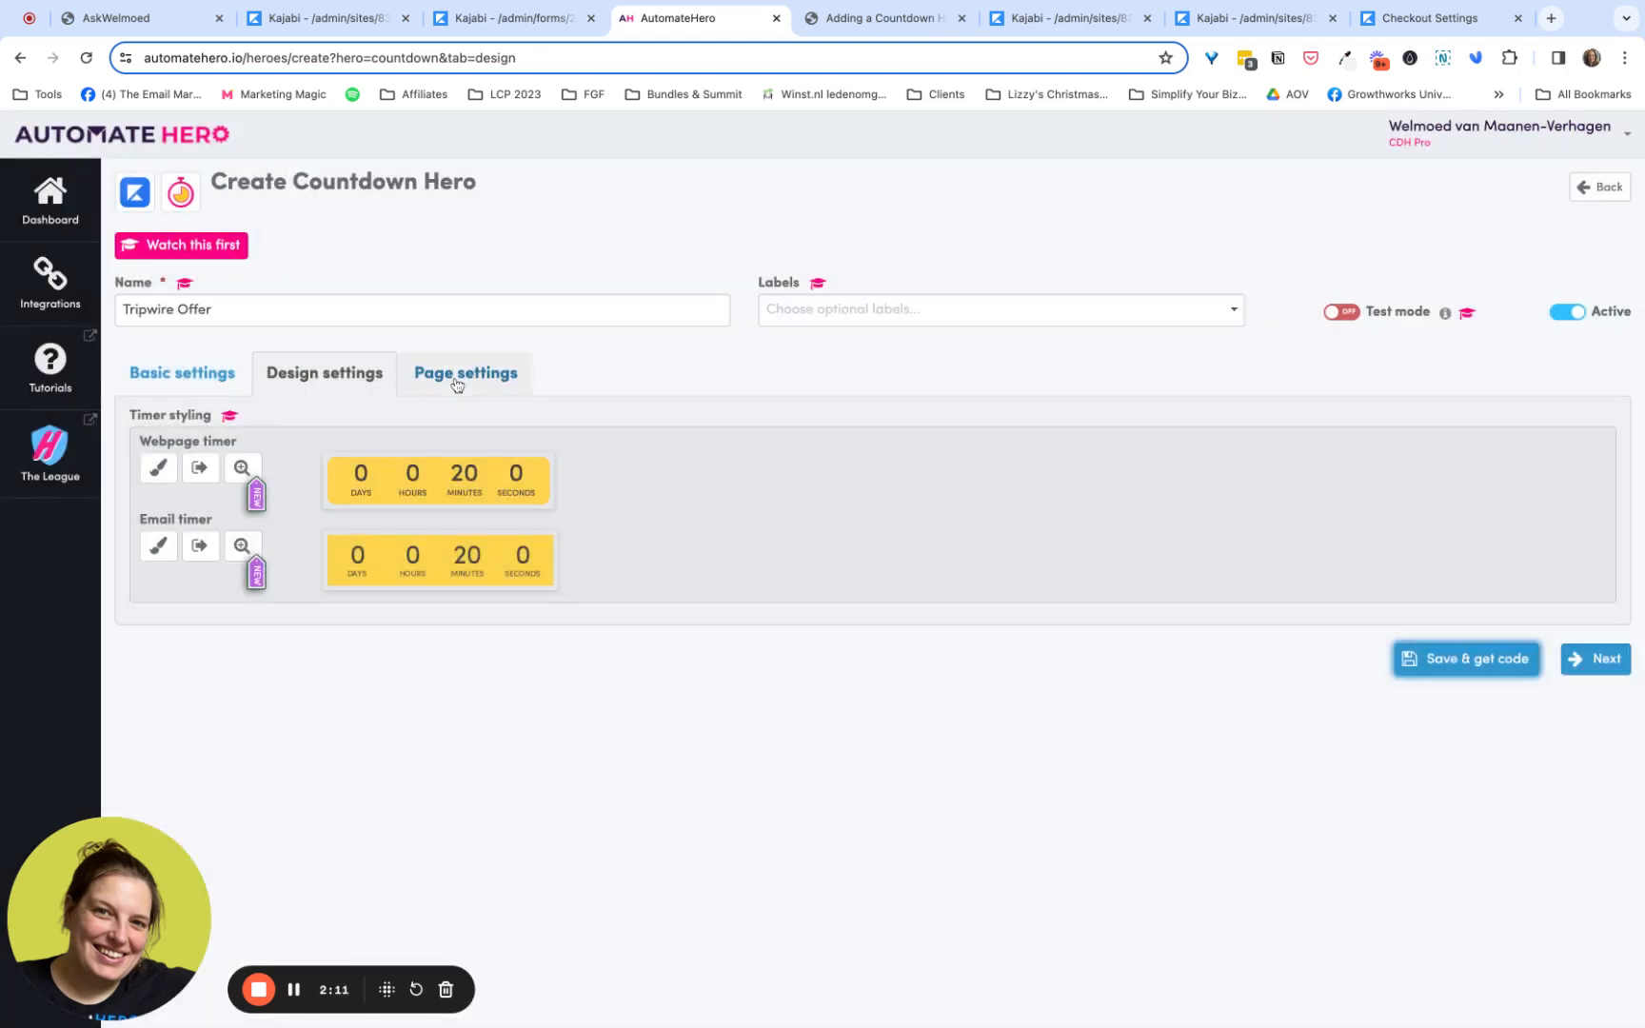
- In the page settings, fill in the active countdown URL with the link copied from Kajabi's Tripwire Page
left_click(457, 385)
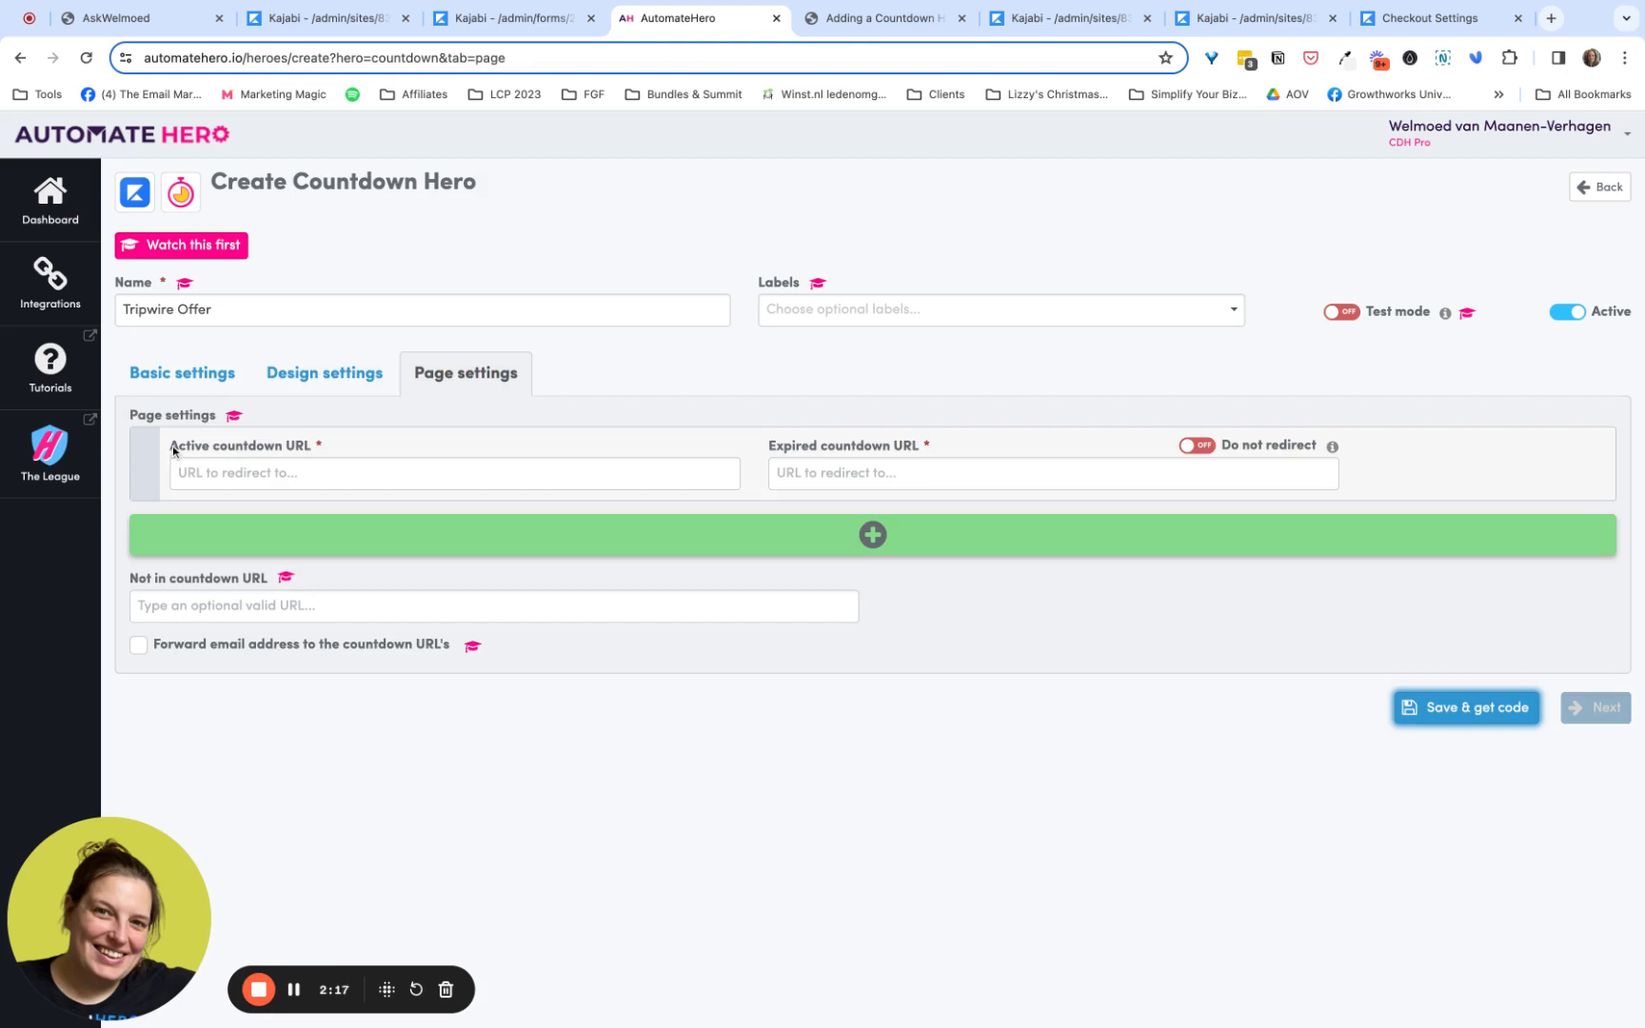
left_click_drag(172, 446, 295, 446)
left_click(301, 474)
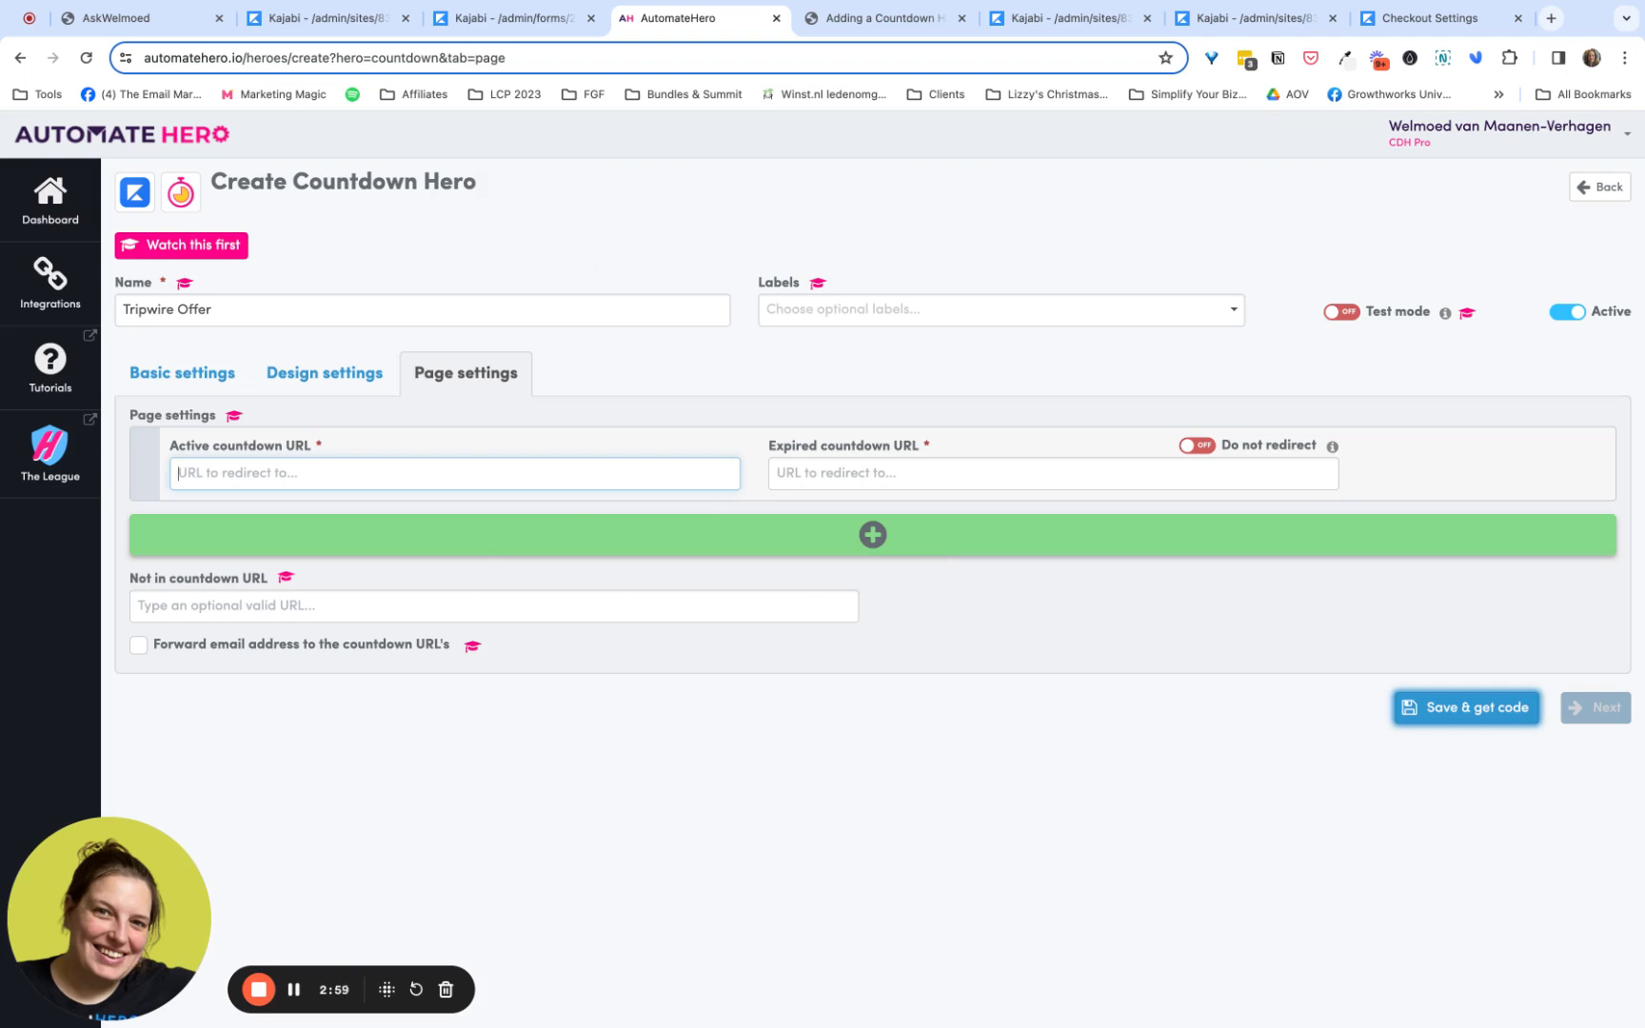
left_click(328, 23)
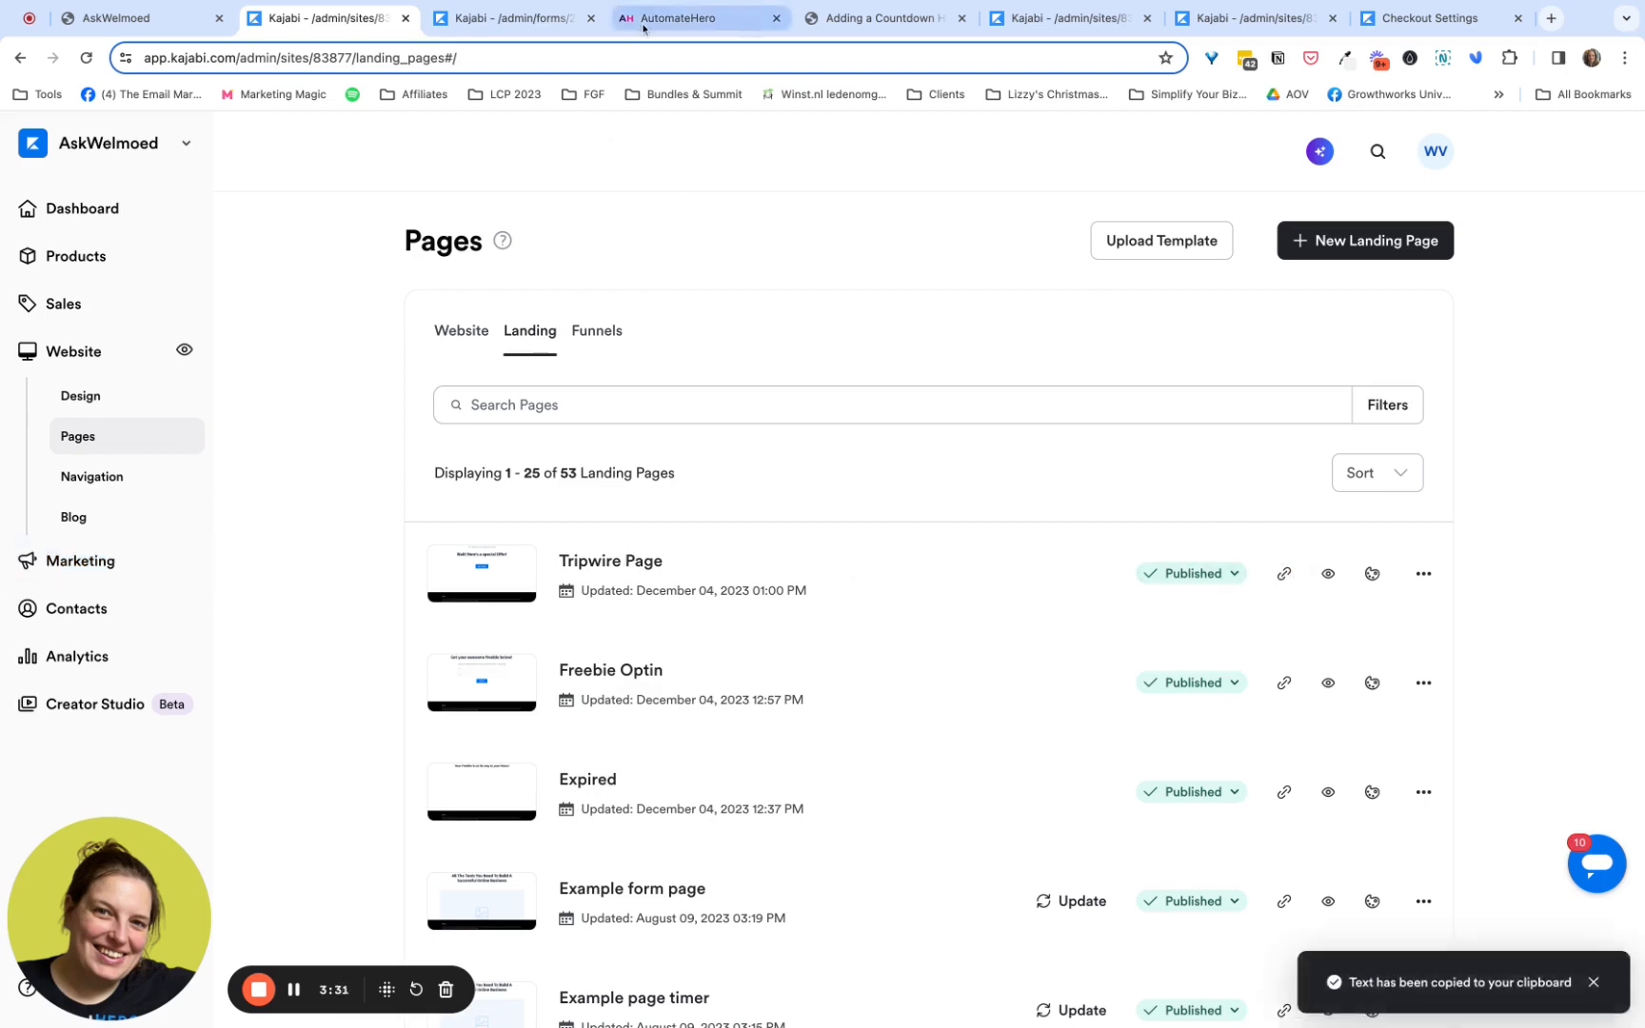
left_click(678, 17)
left_click(454, 474)
type("https://www.welmoedverhagen.nl/freebie-thank-you-tripwire-example")
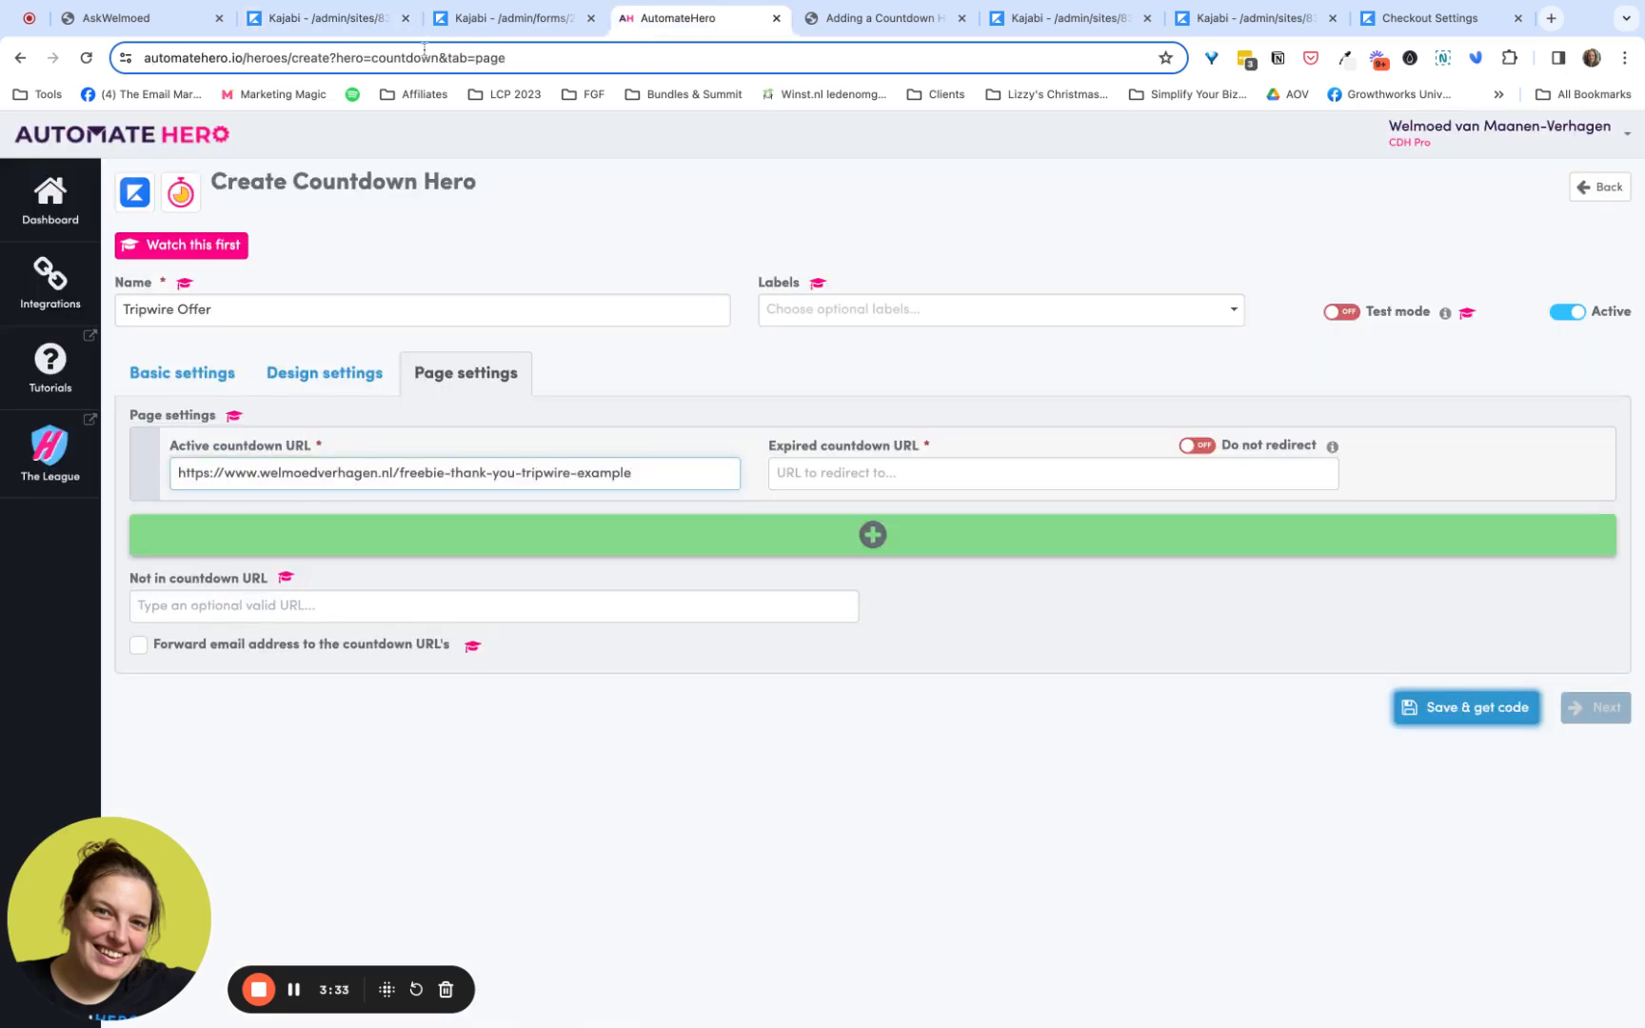
- Copy the link of Kajabi's Expired landing page and paste it as the expired countdown URL
left_click(362, 17)
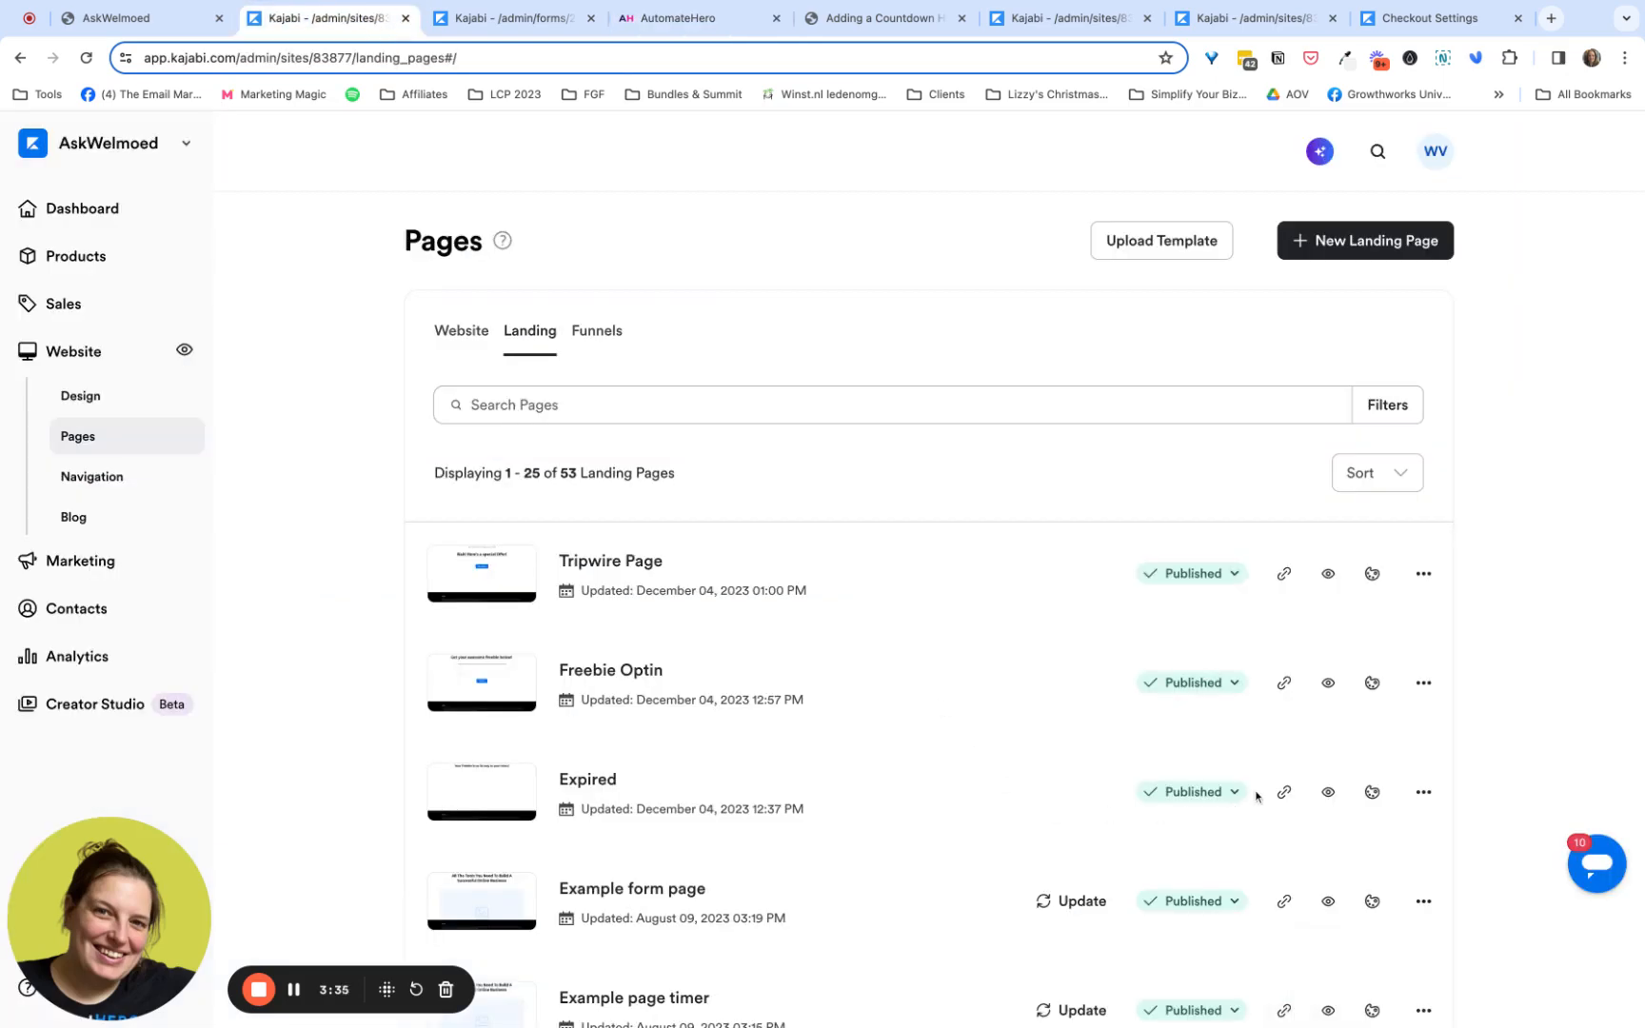
left_click(1283, 791)
left_click(684, 28)
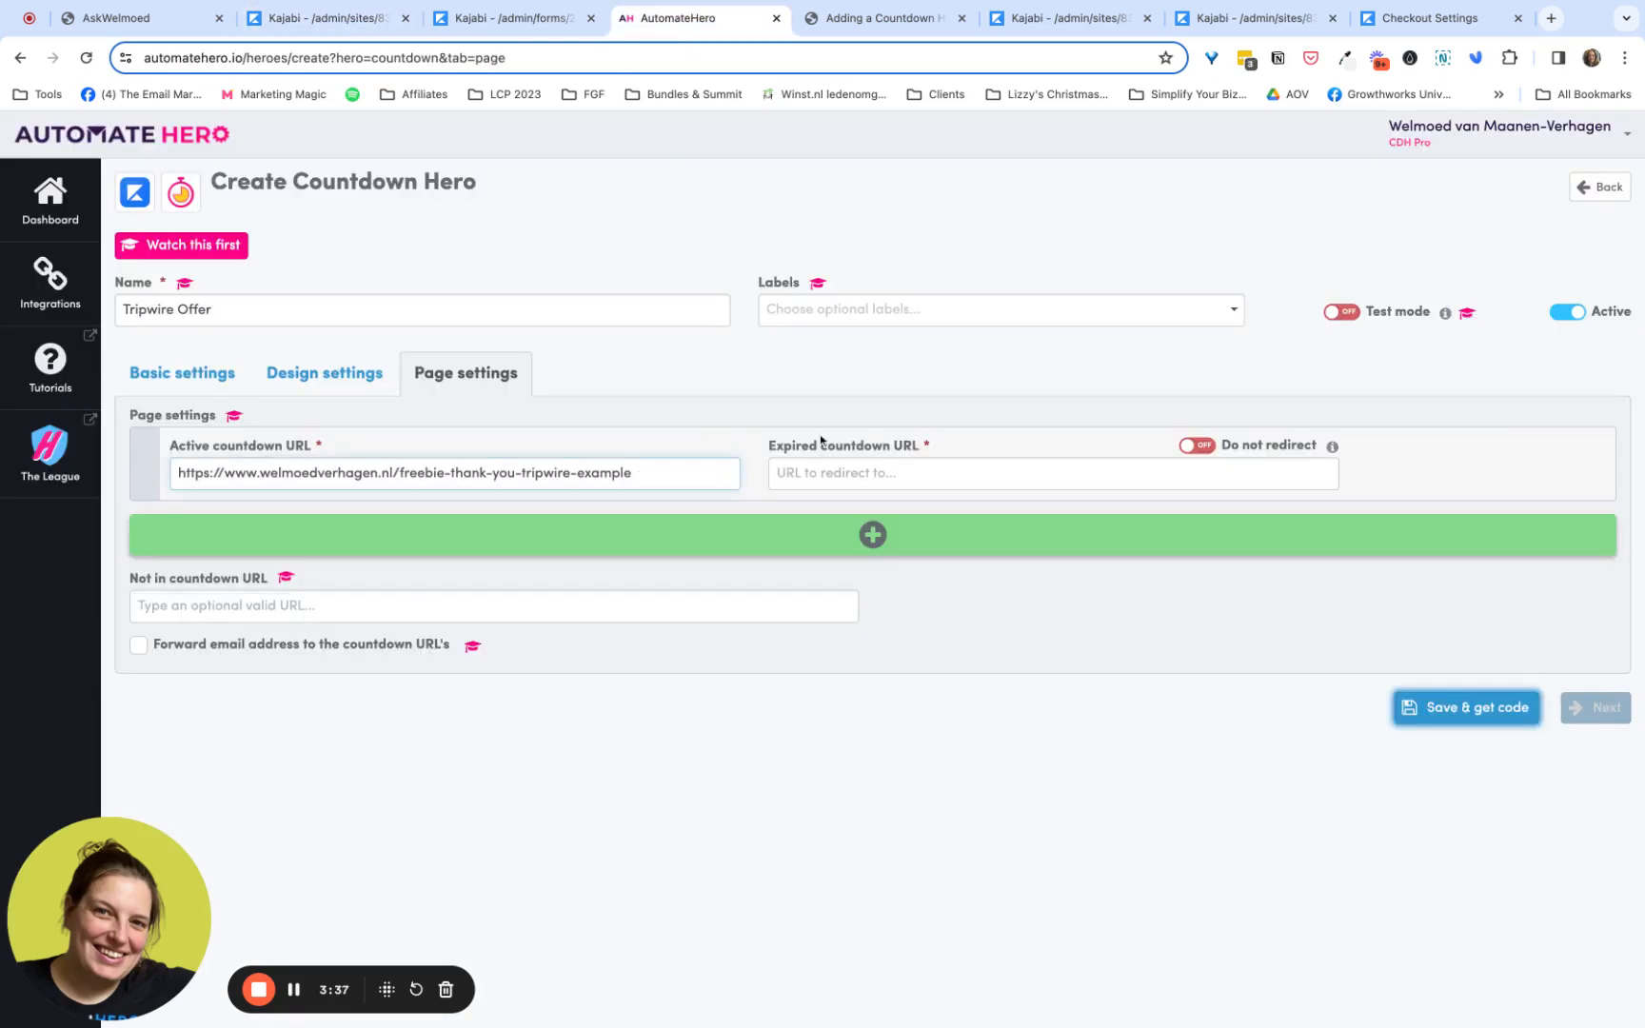
left_click(835, 471)
key("ctrl+v")
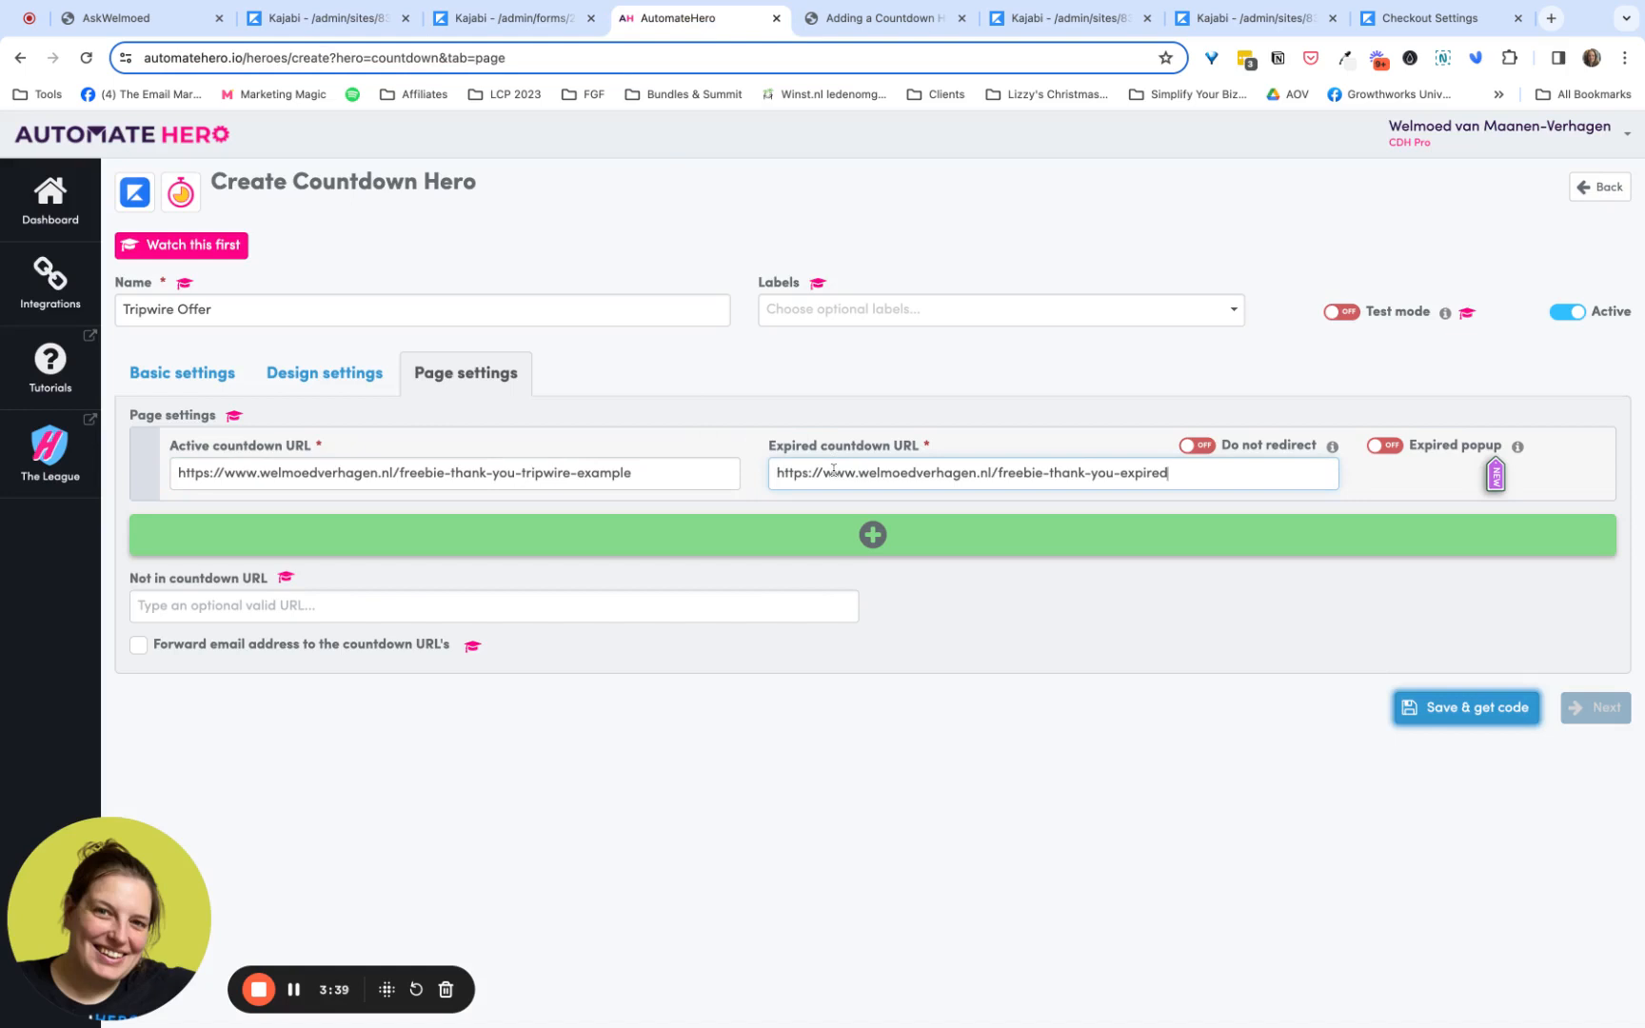
- Reuse the expired page's link as the Not in countdown URL, enable forwarding the email address to the countdown URLs, and save the hero
triple_click(885, 477)
left_click(710, 603)
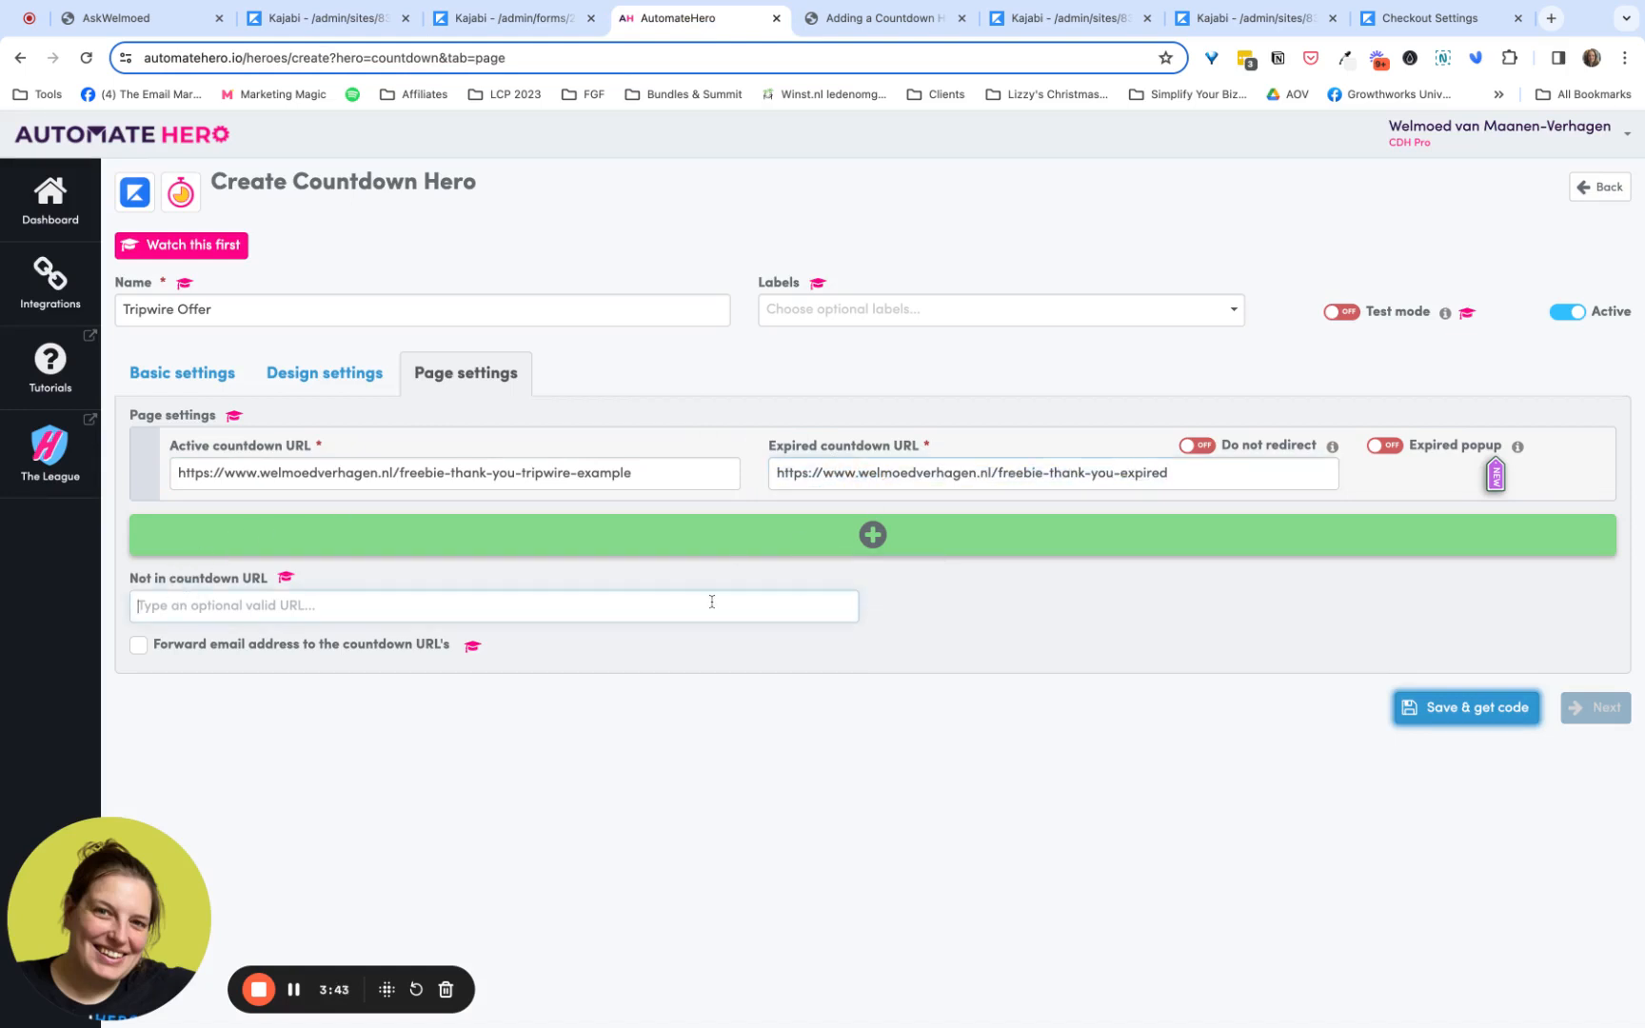
key("ctrl+v")
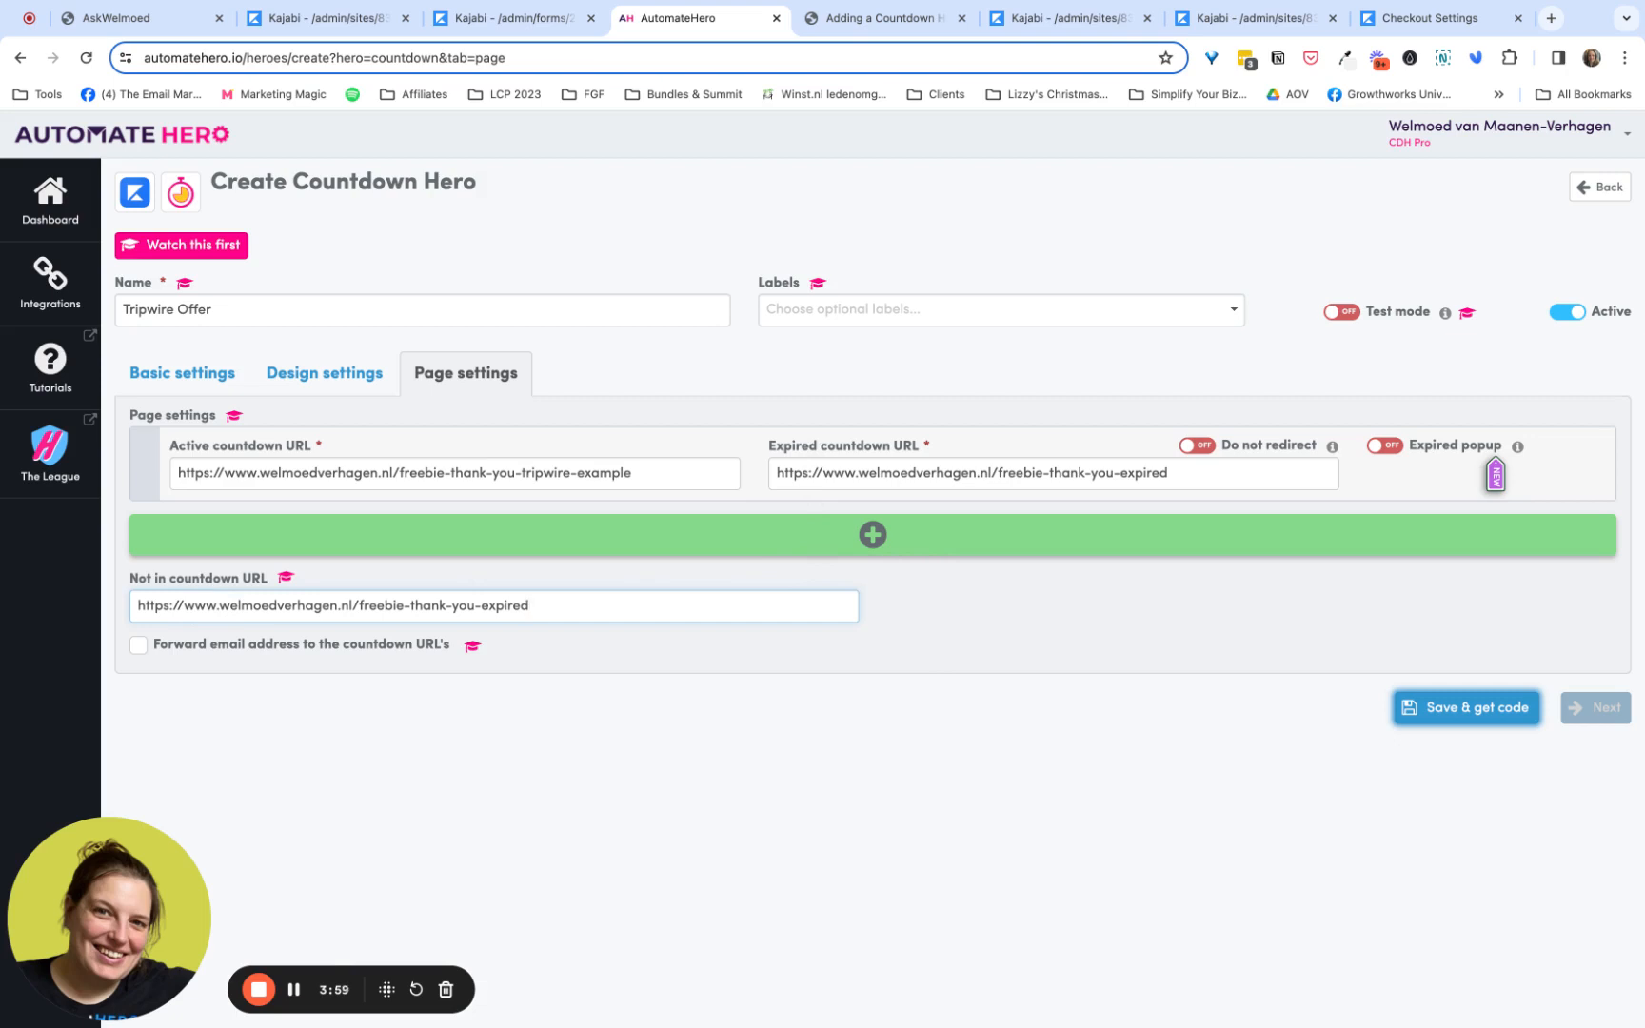
left_click(138, 645)
left_click(1476, 708)
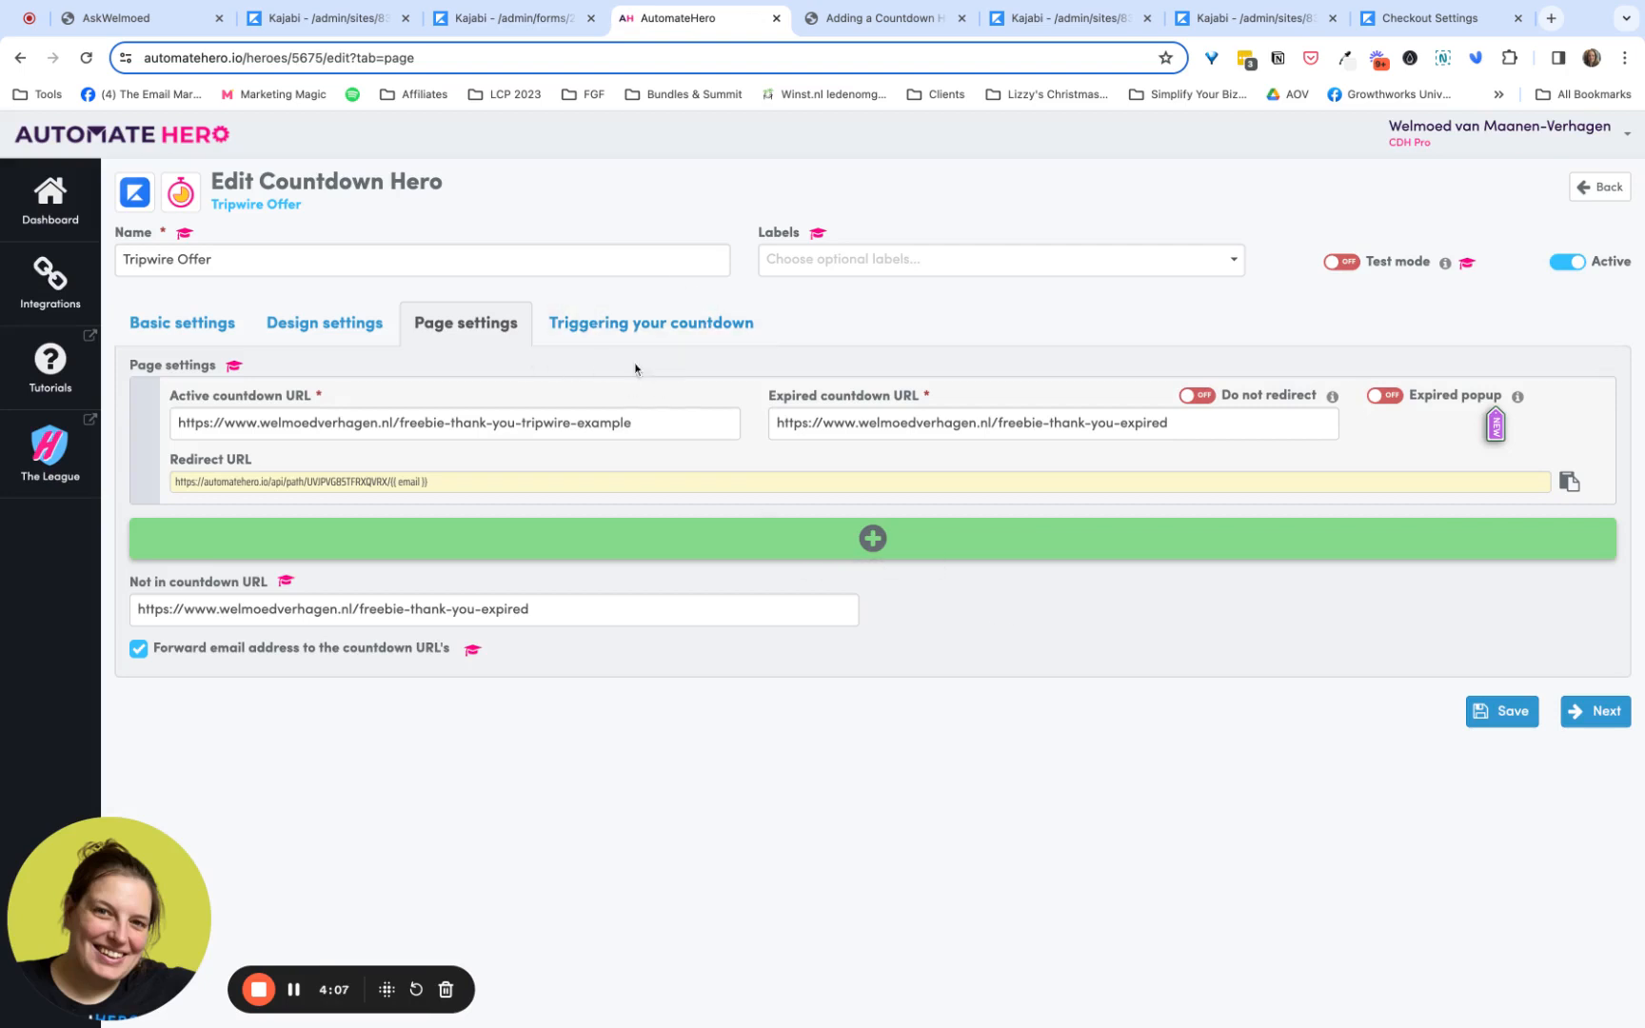
- View the hero's triggering settings, then examine the Kajabi opt-in form's opt-in type, form fields and thank-you page settings
left_click(644, 329)
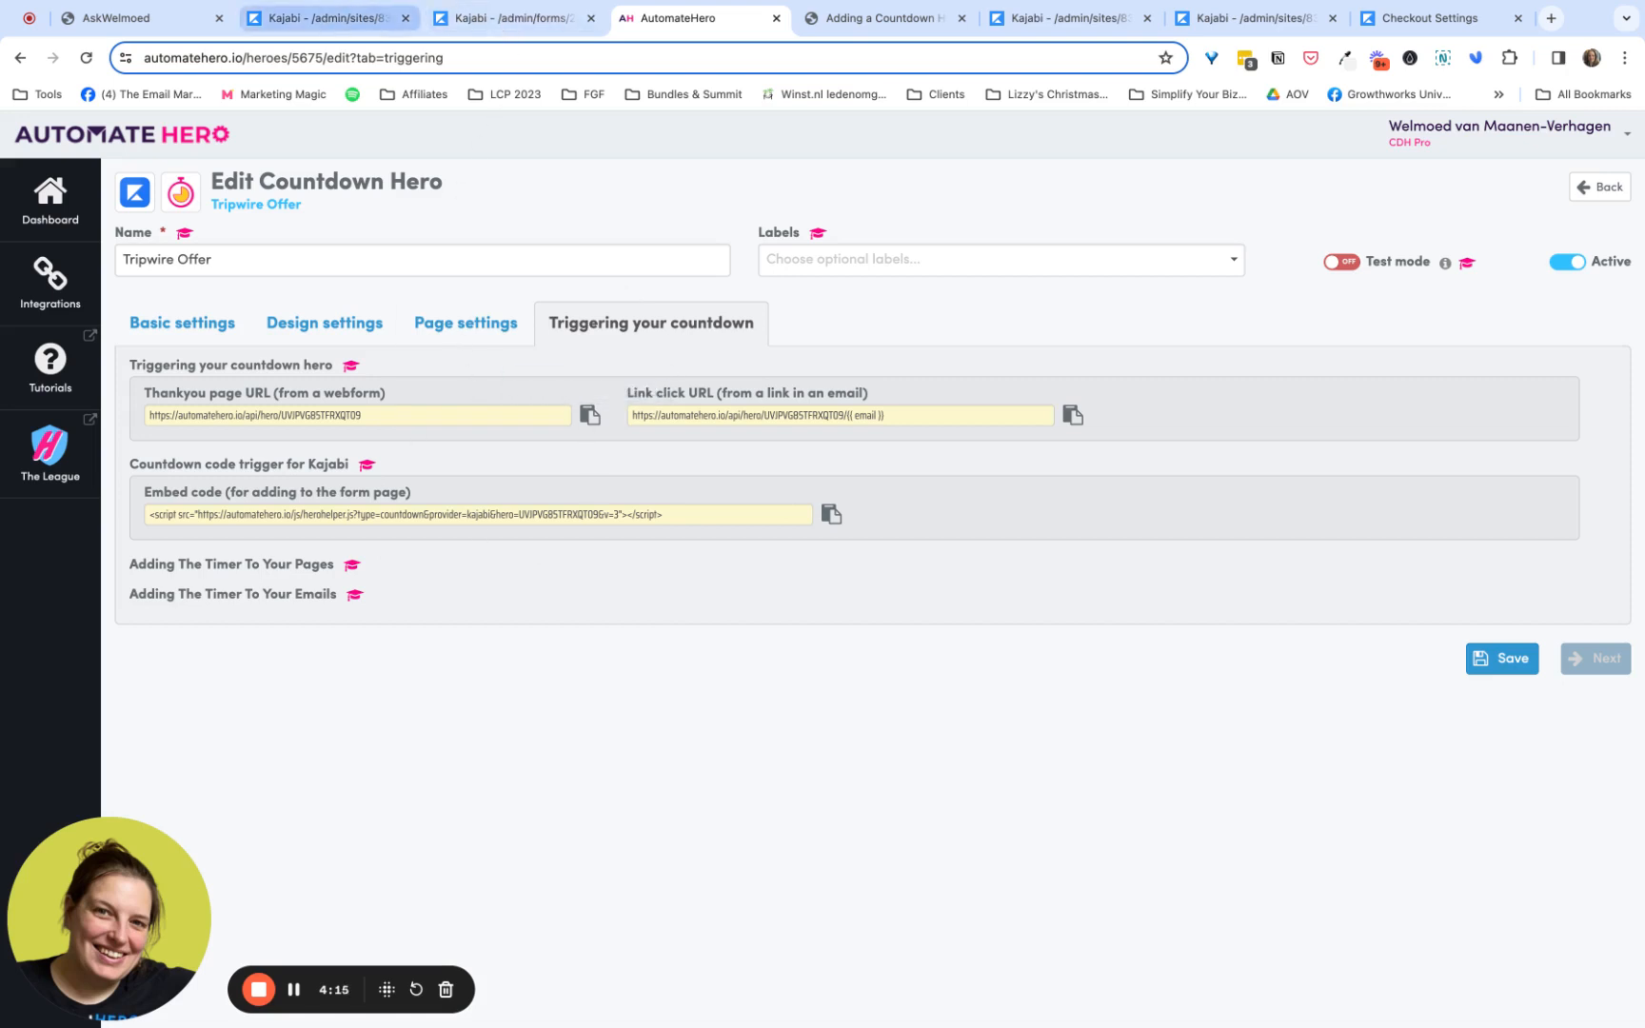
left_click(329, 18)
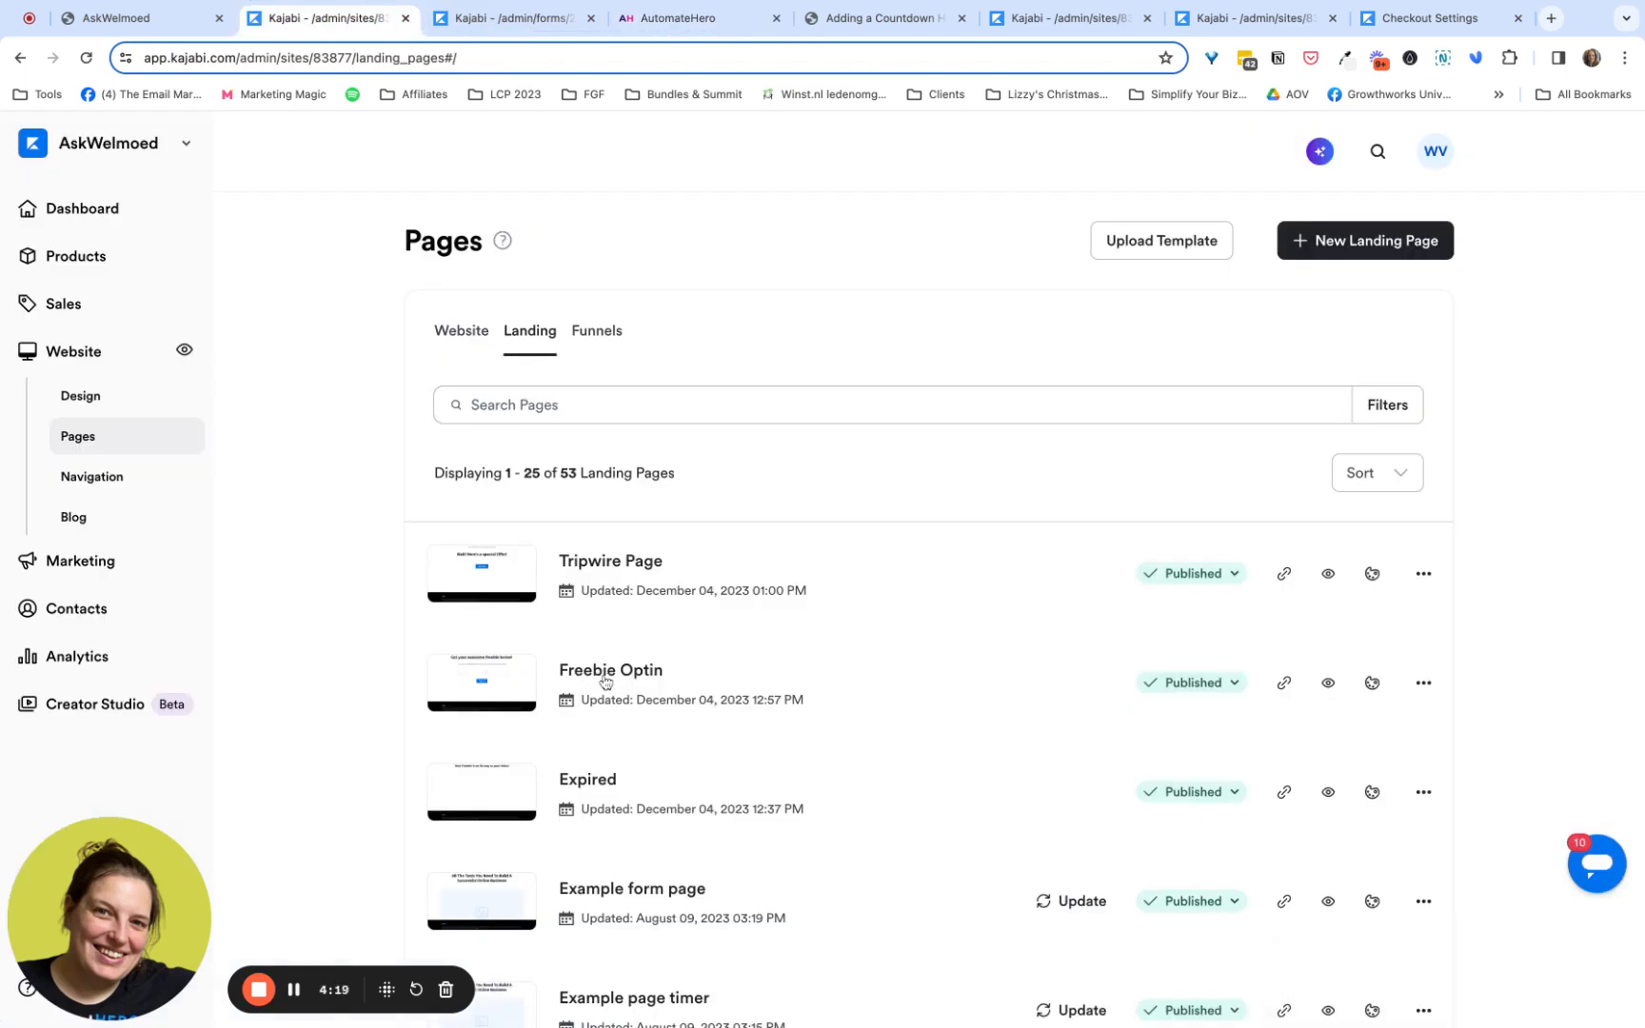
left_click(478, 19)
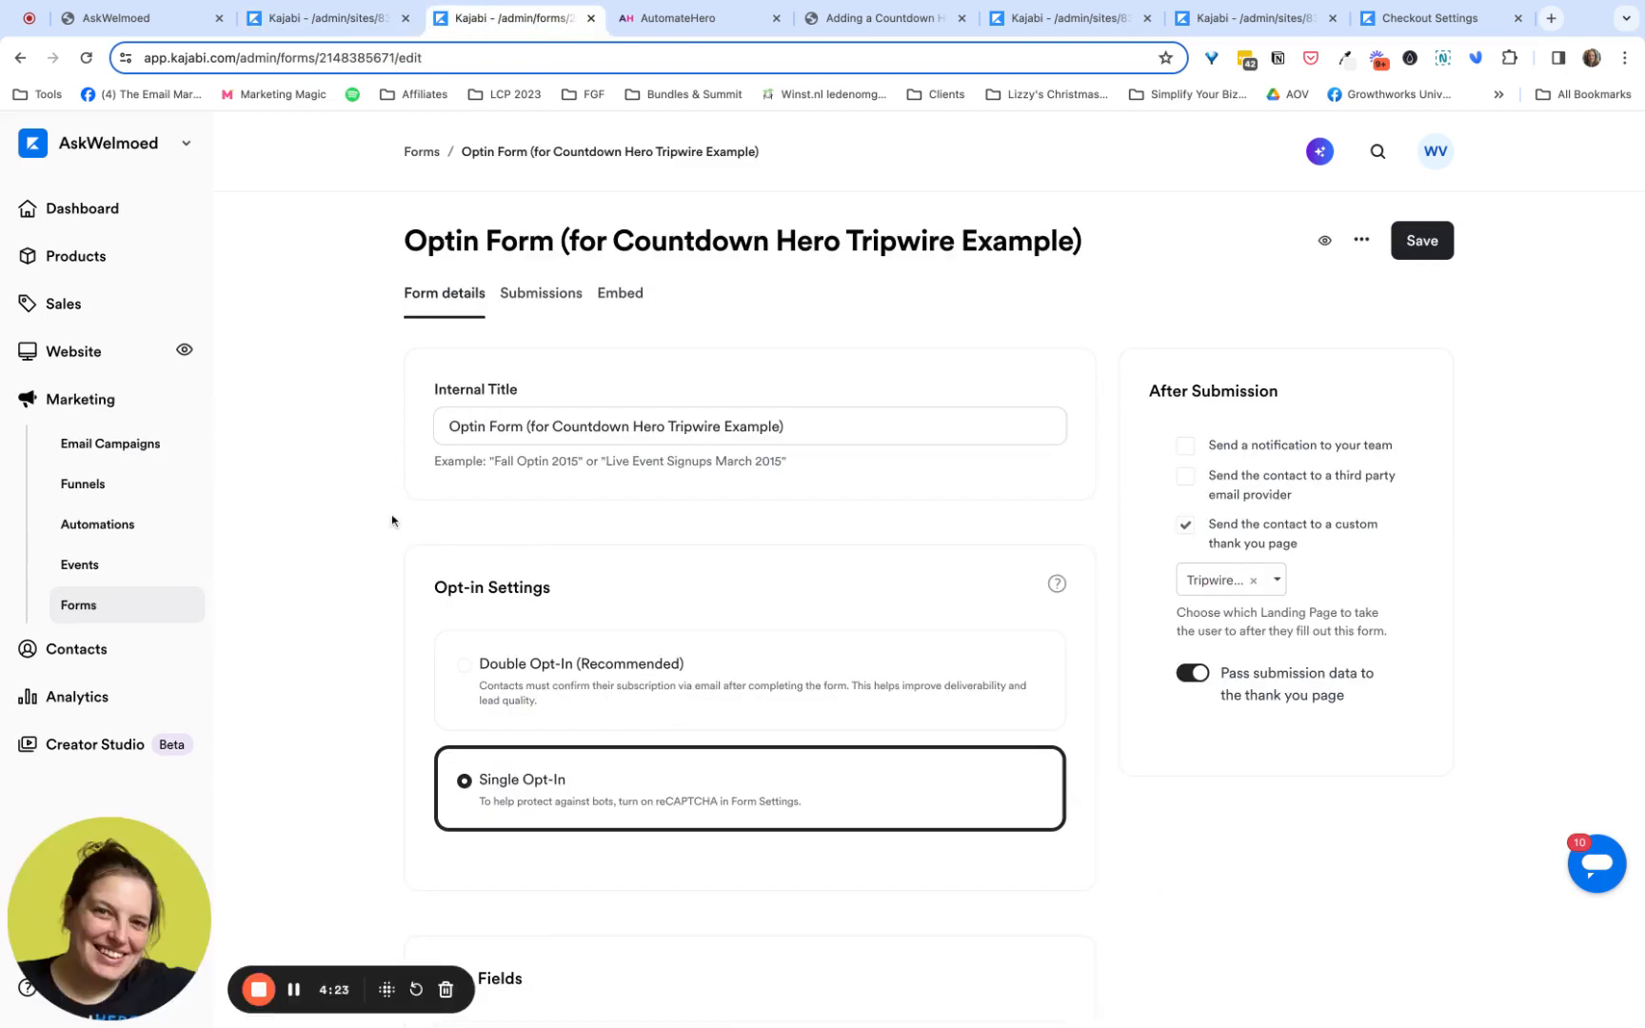
scroll(393, 518, "down", 1)
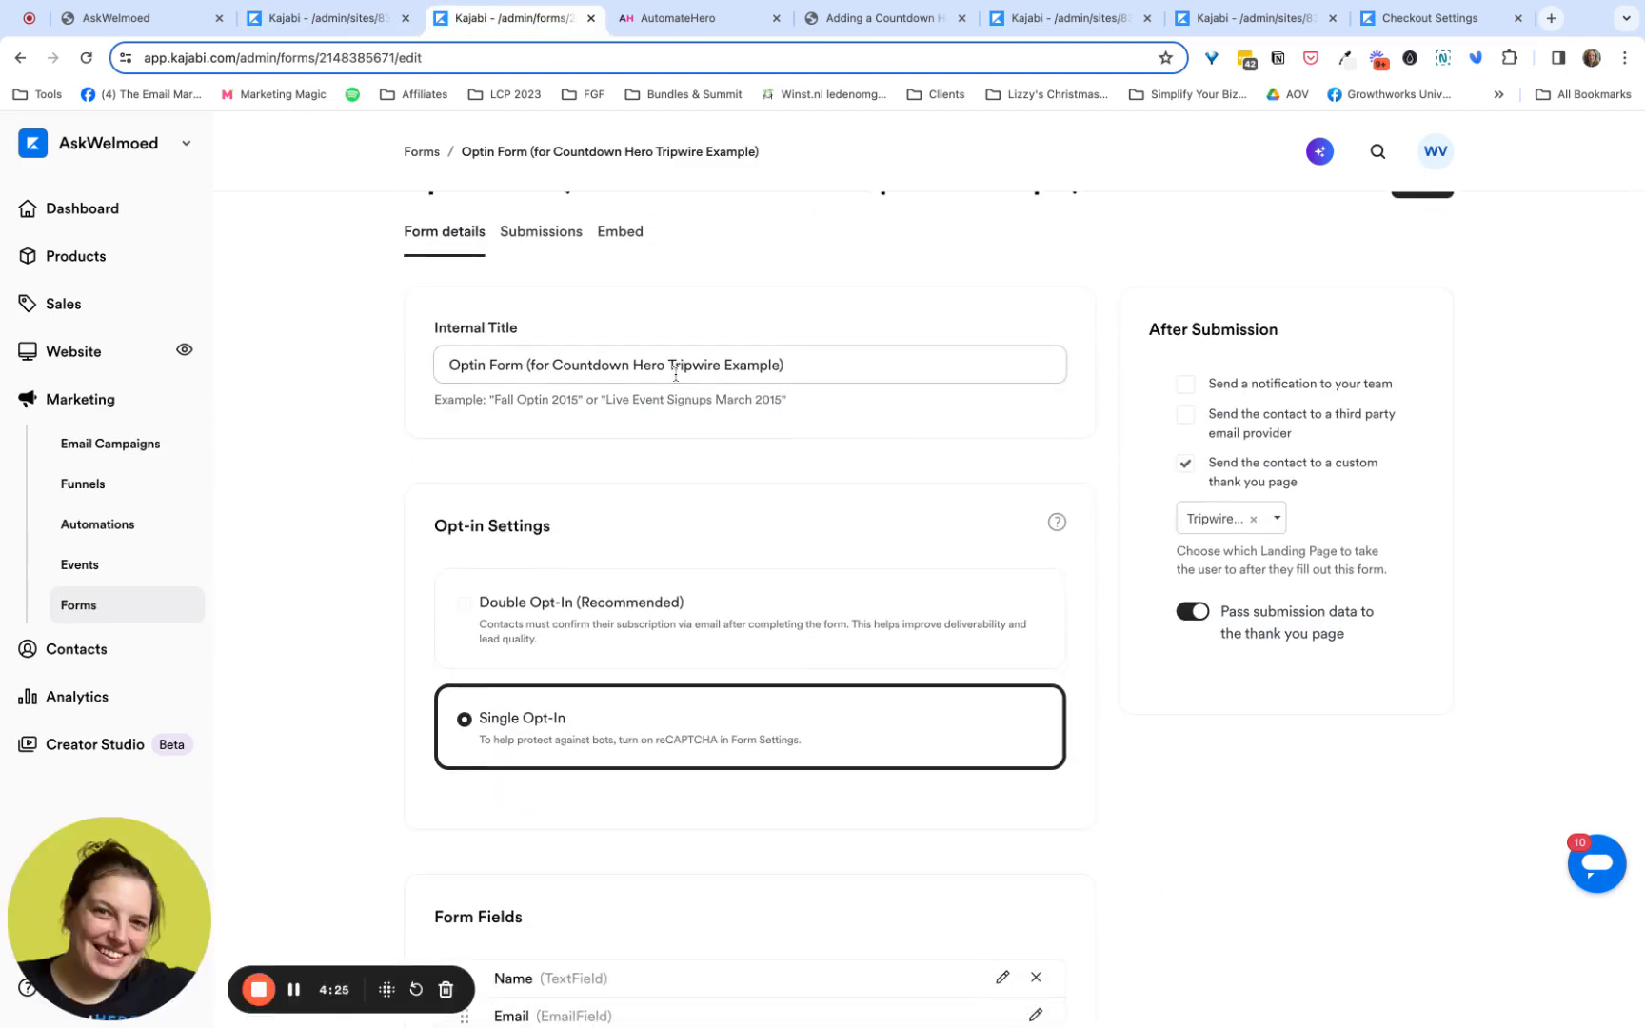
scroll(803, 376, "down", 3)
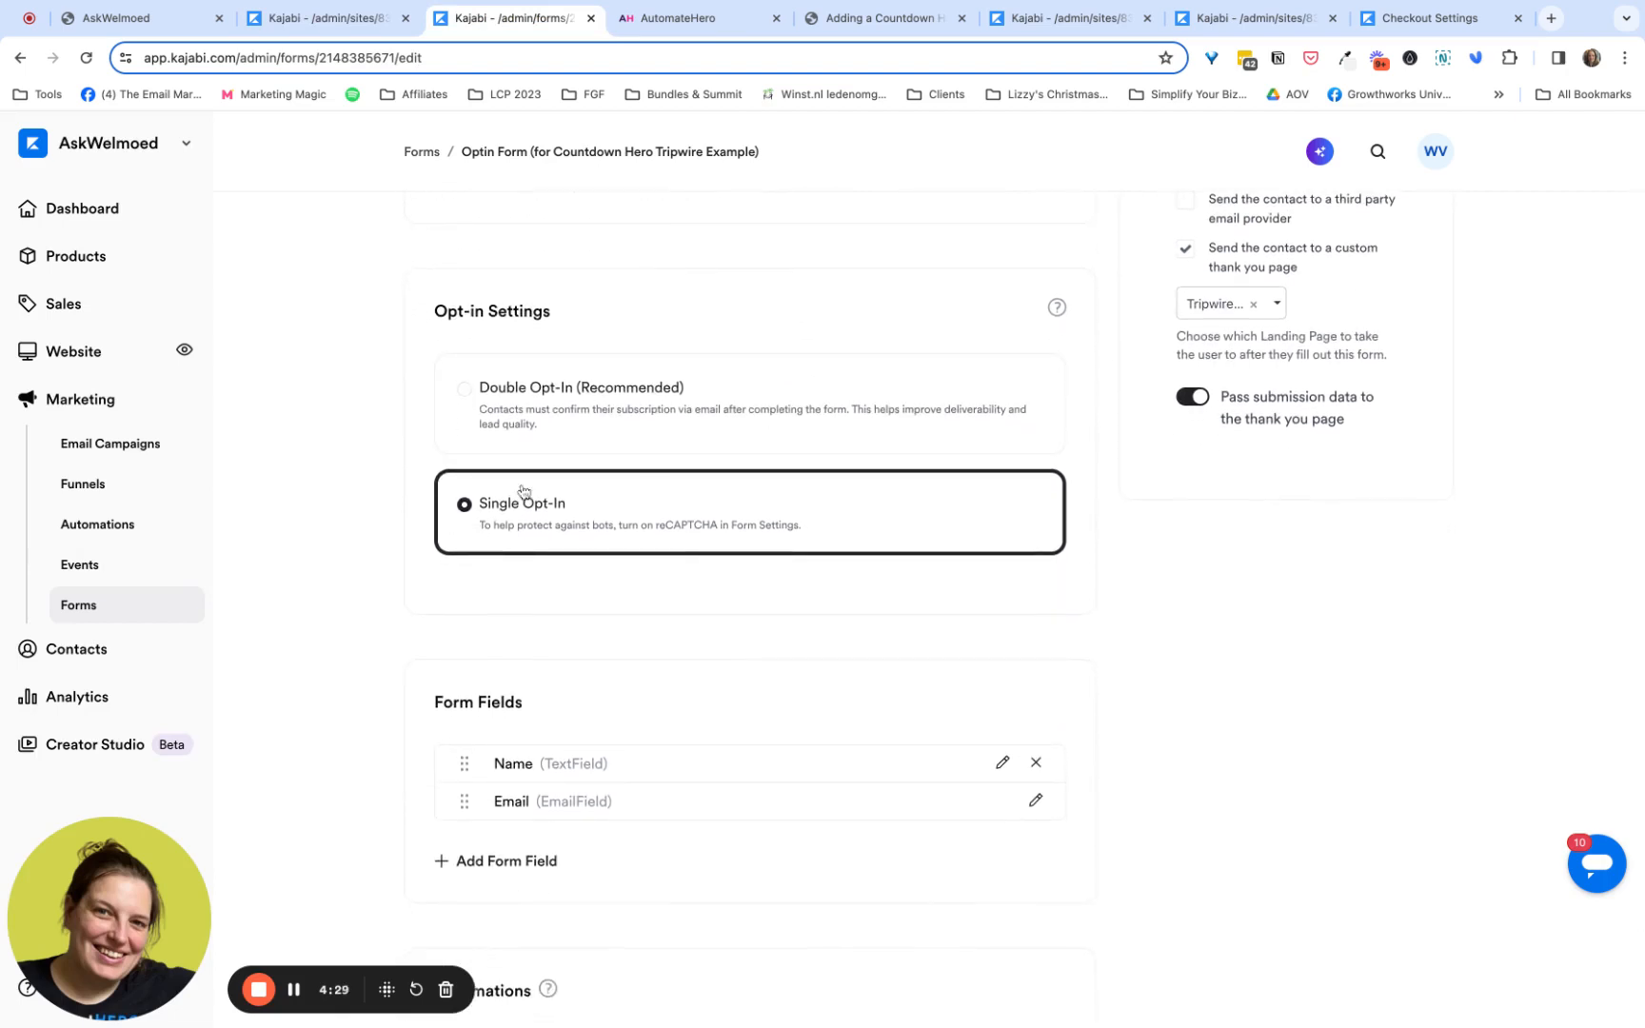
scroll(521, 510, "down", 2)
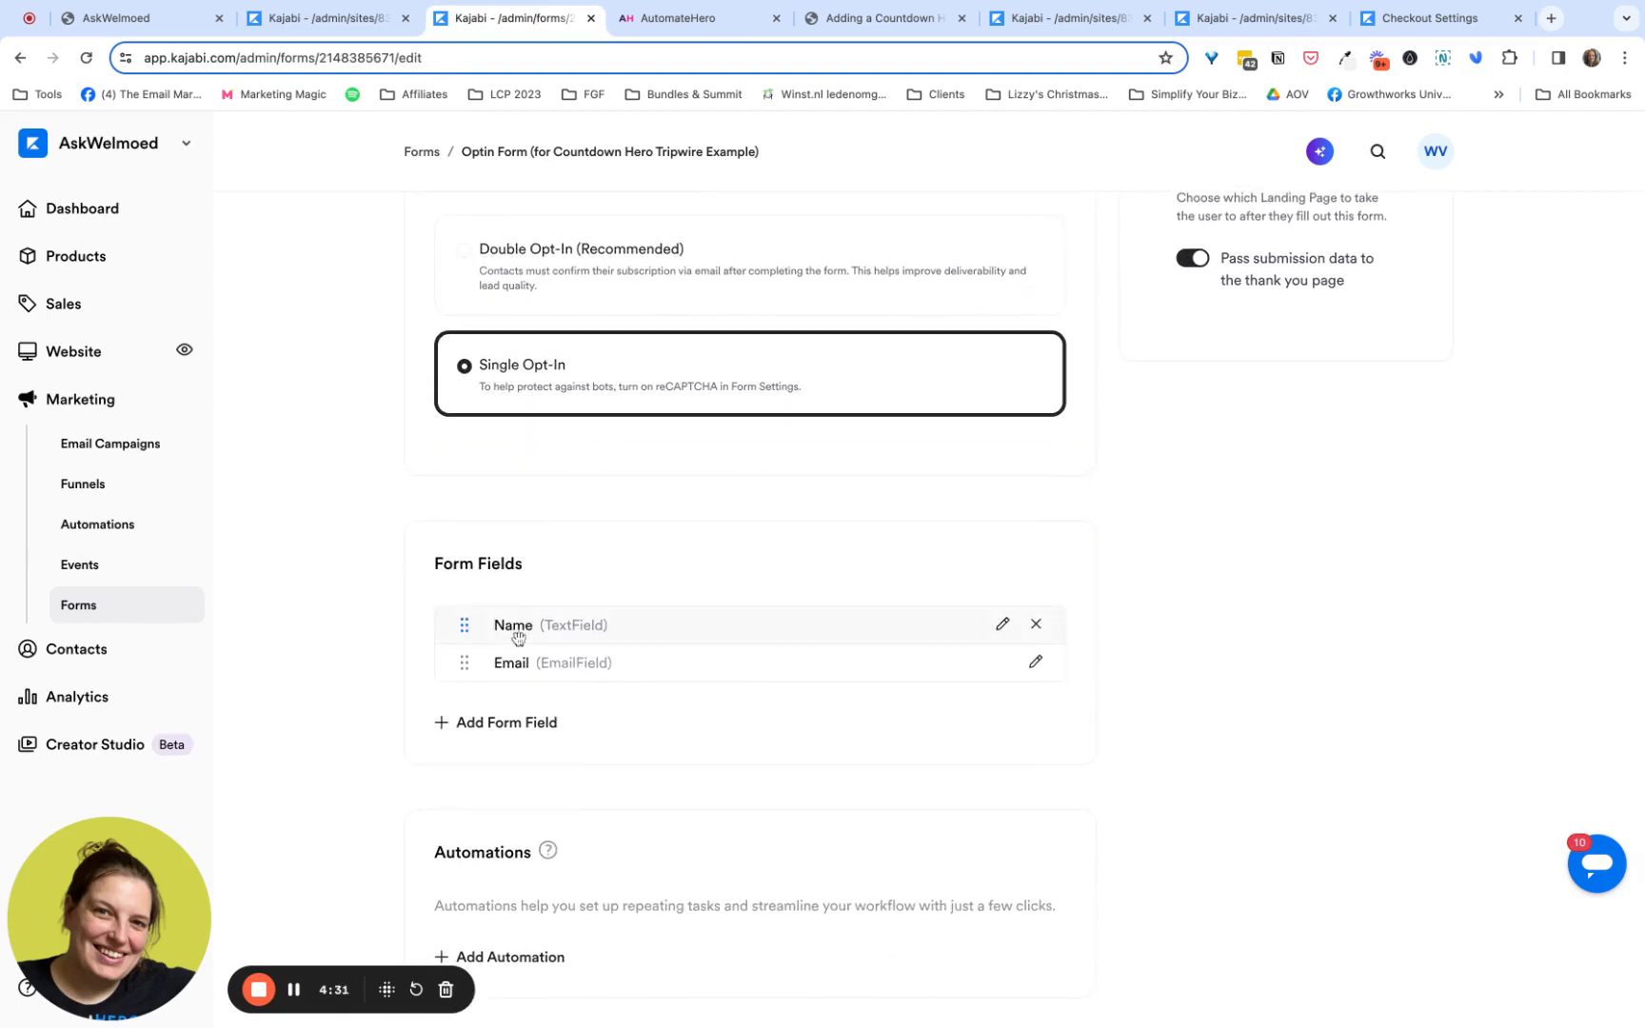
scroll(735, 614, "up", 5)
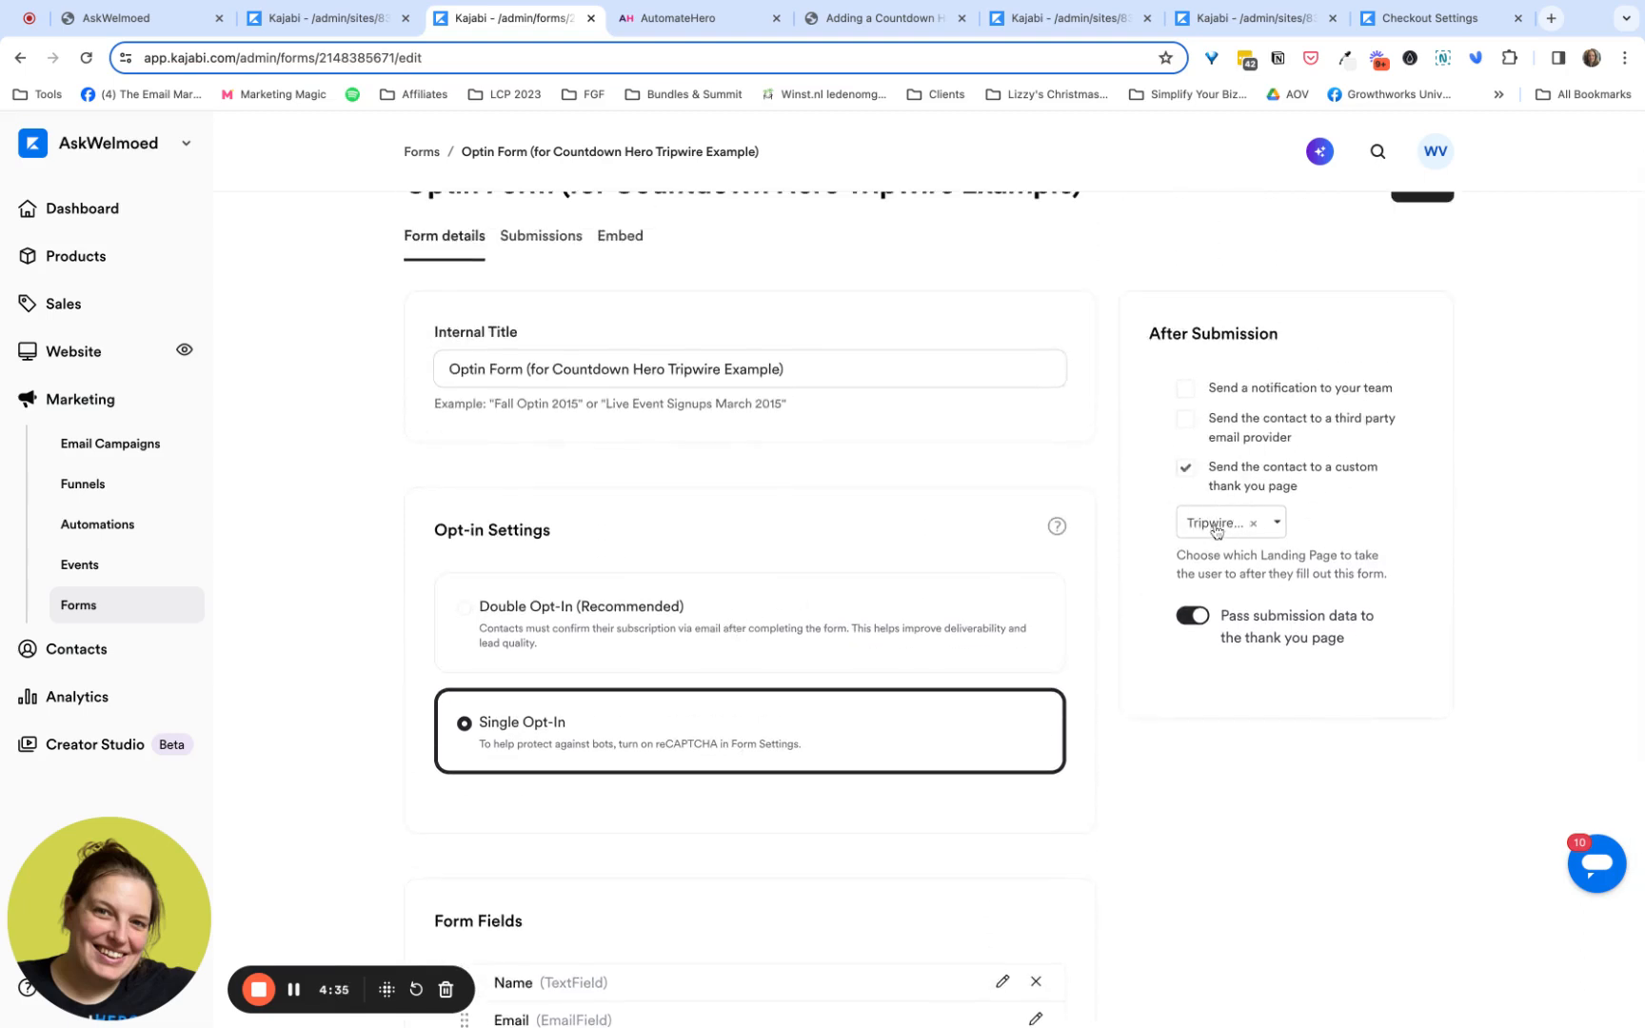
- Open Kajabi's Freebie Optin landing page for editing, delete its CDH Trigger Code section, and open the form block's settings
left_click(386, 19)
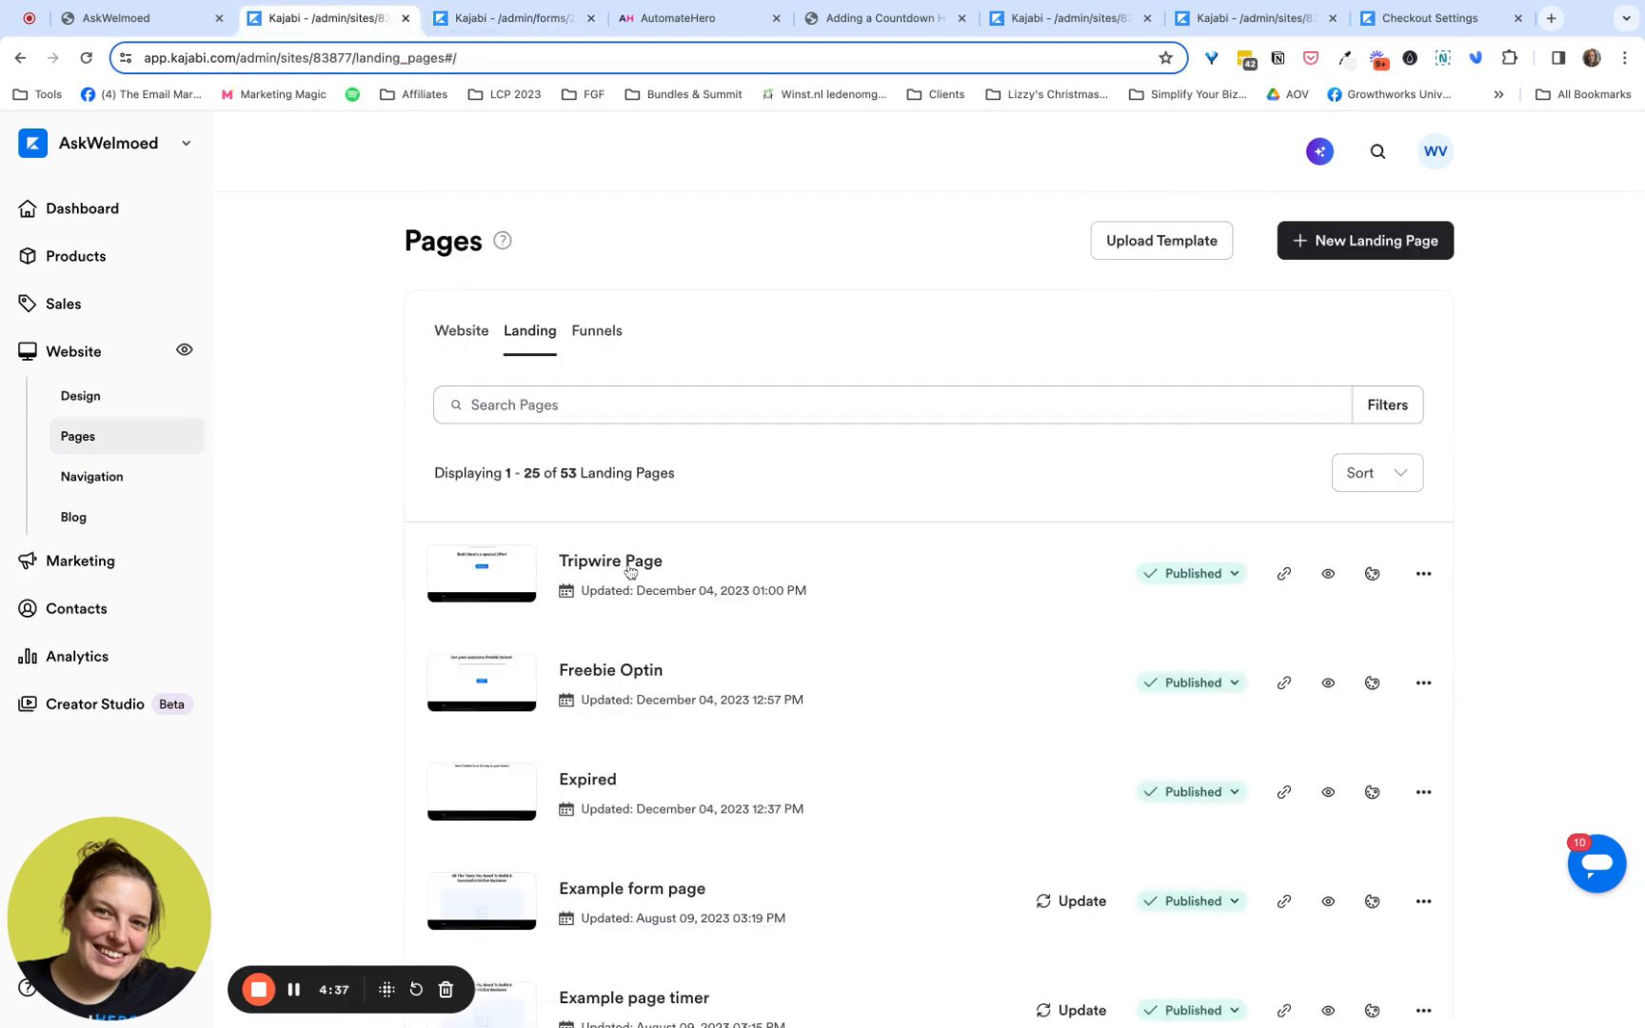
left_click(604, 673)
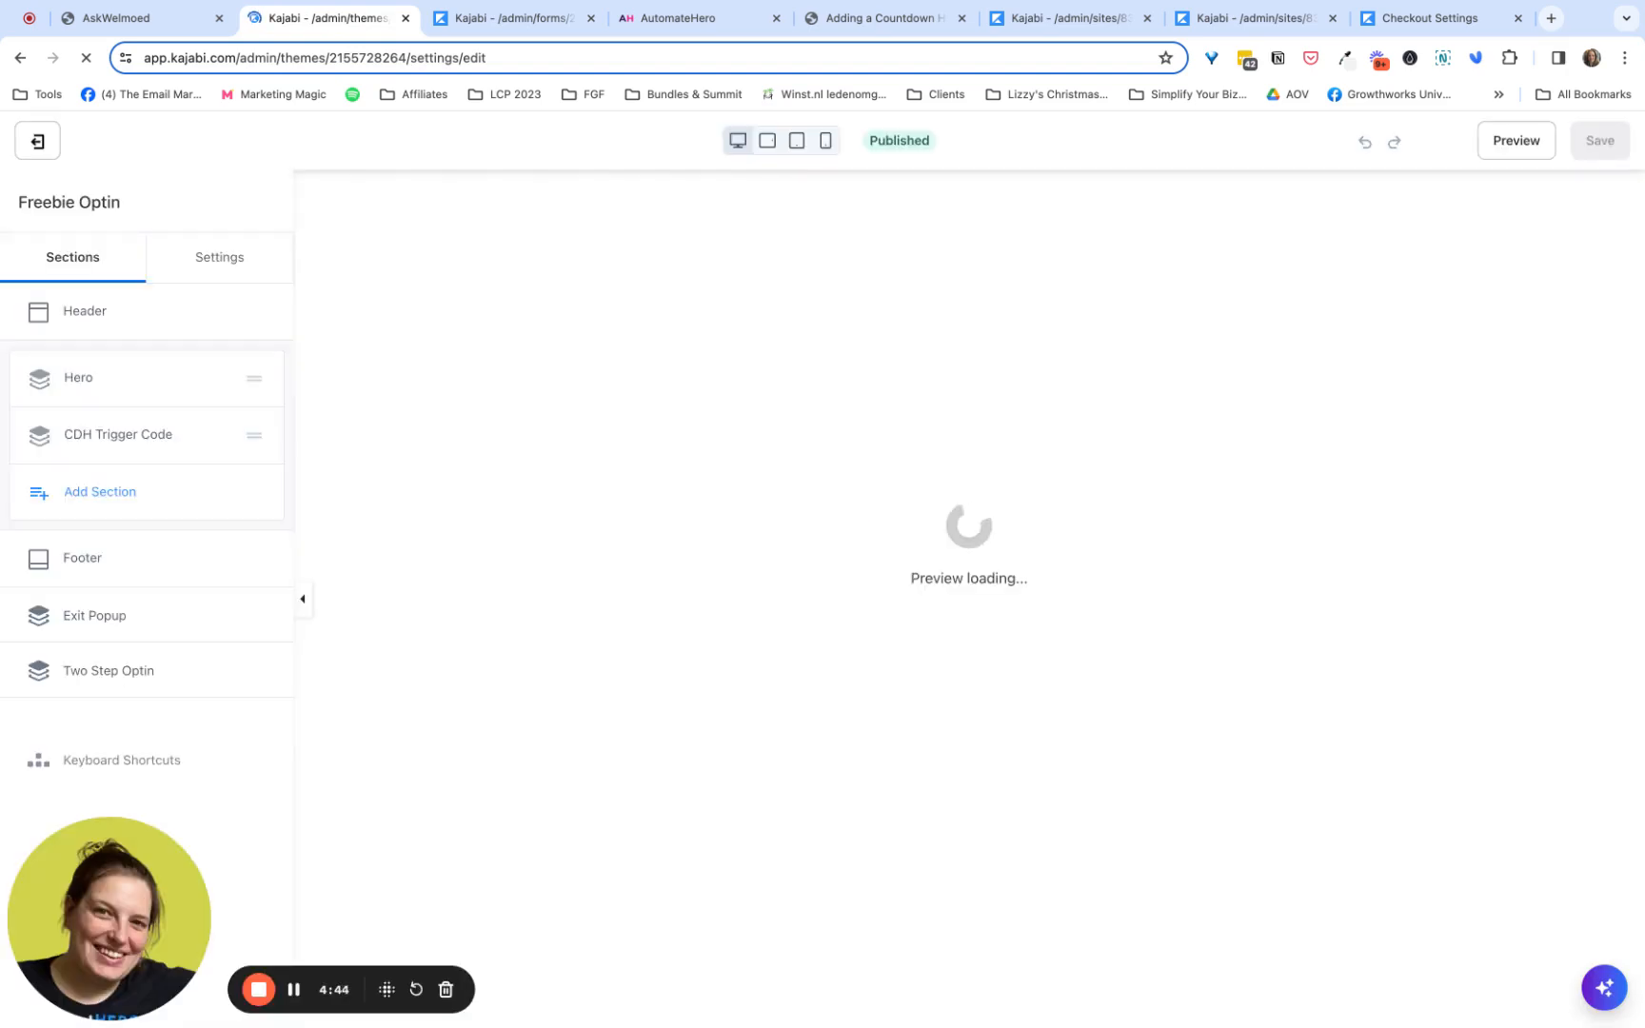
left_click(215, 434)
left_click(173, 569)
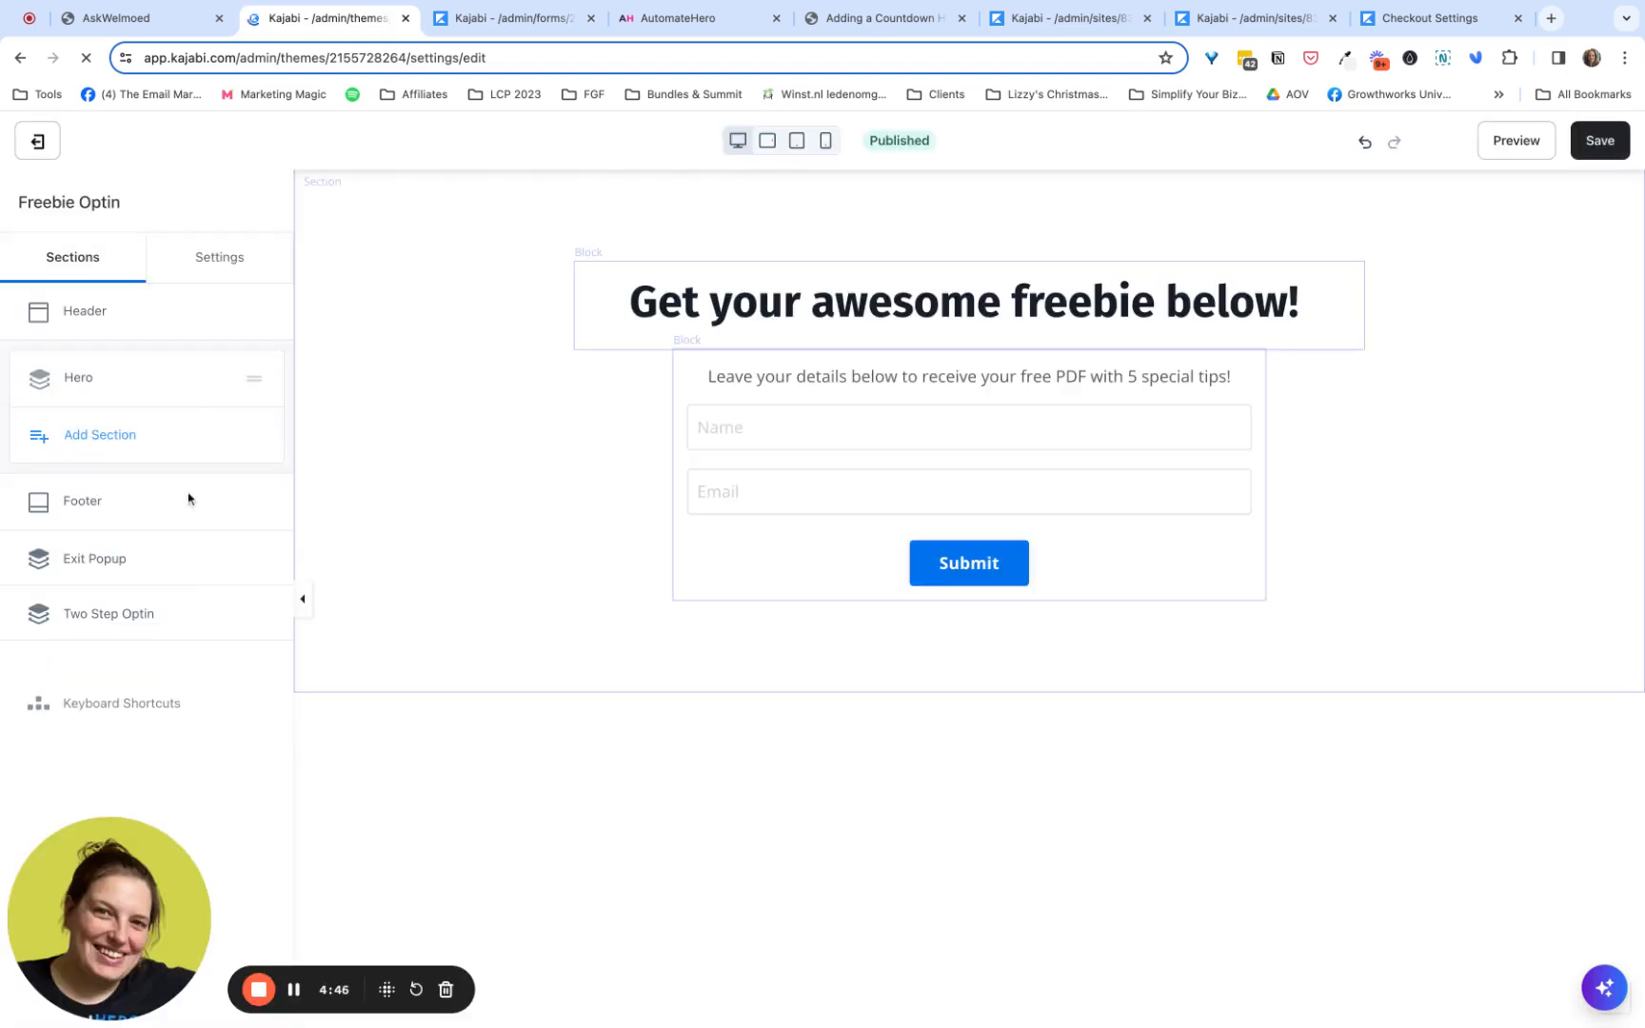
left_click(853, 459)
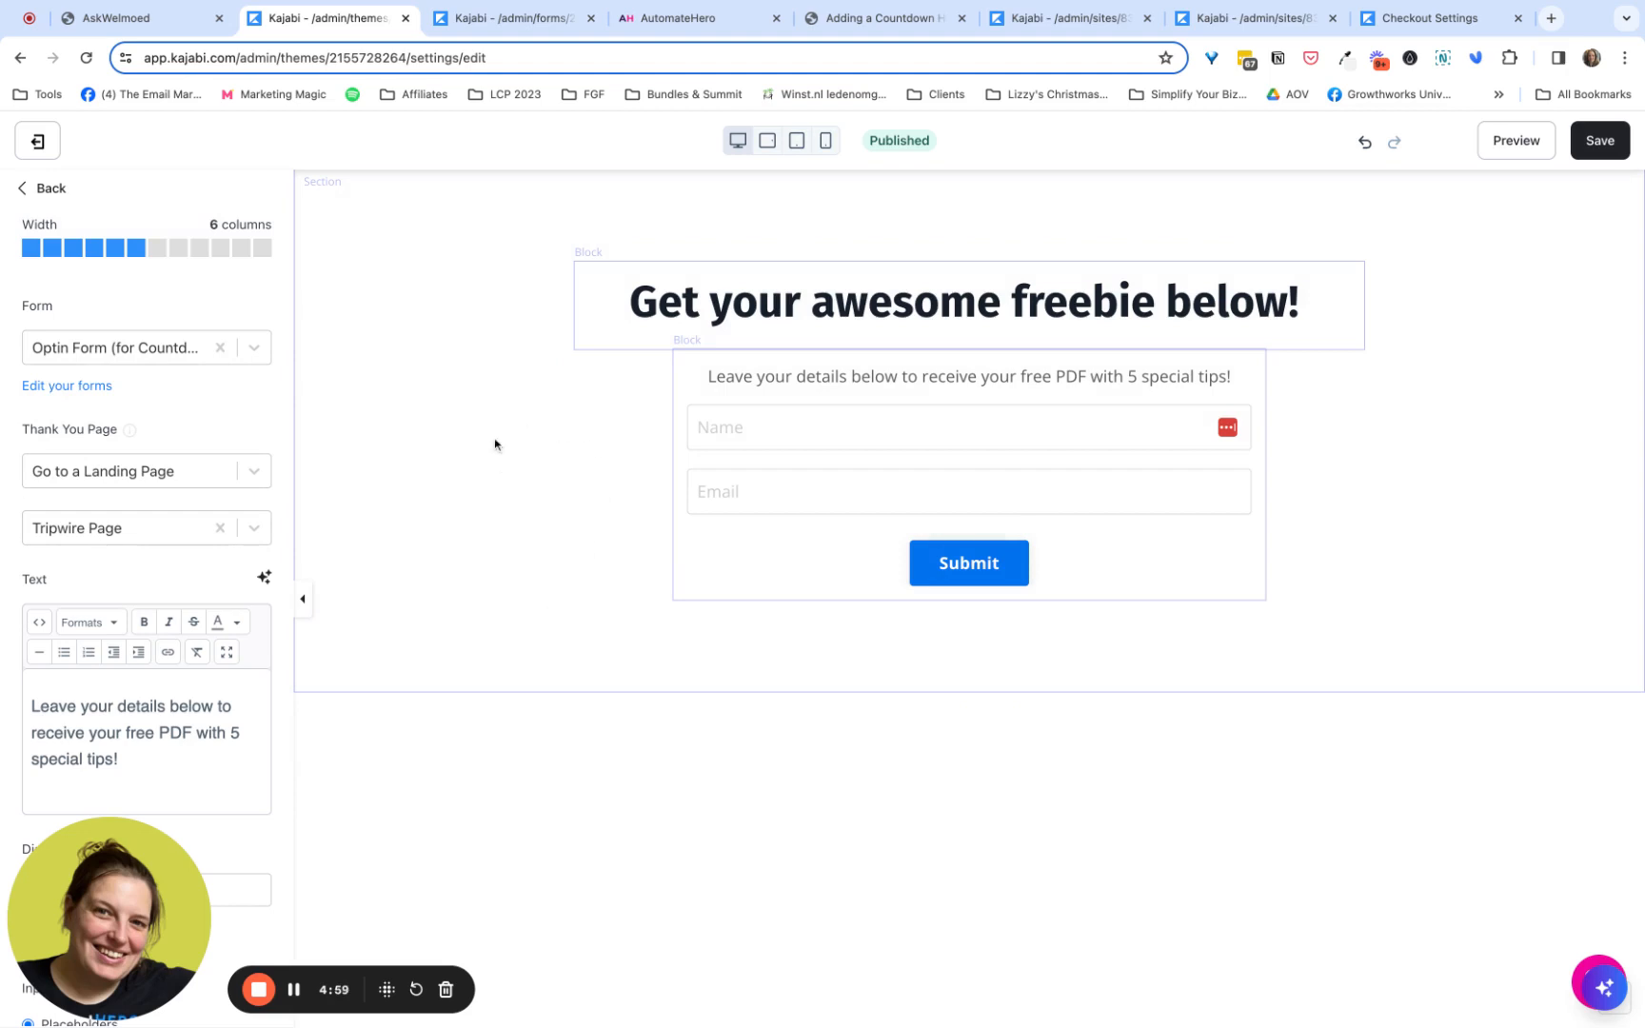
- Copy the Tripwire Offer hero's Kajabi embed code for the form page and return to the Freebie Optin page editor
left_click(648, 35)
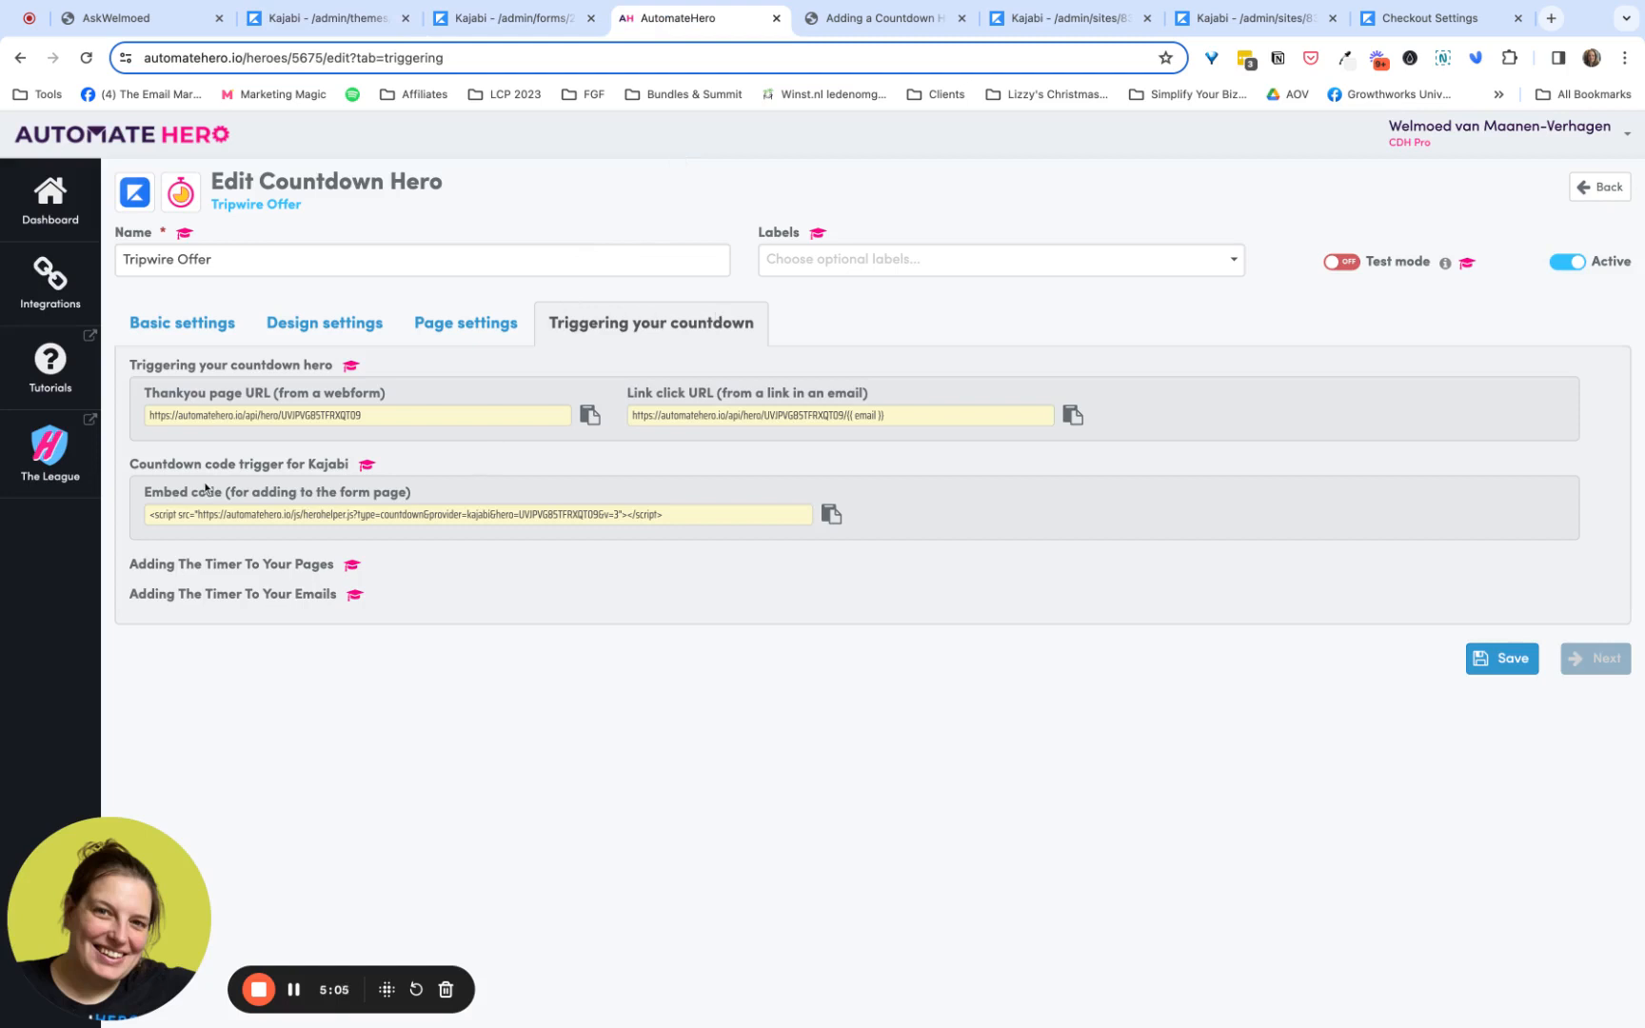
double_click(147, 493)
left_click_drag(146, 495, 411, 495)
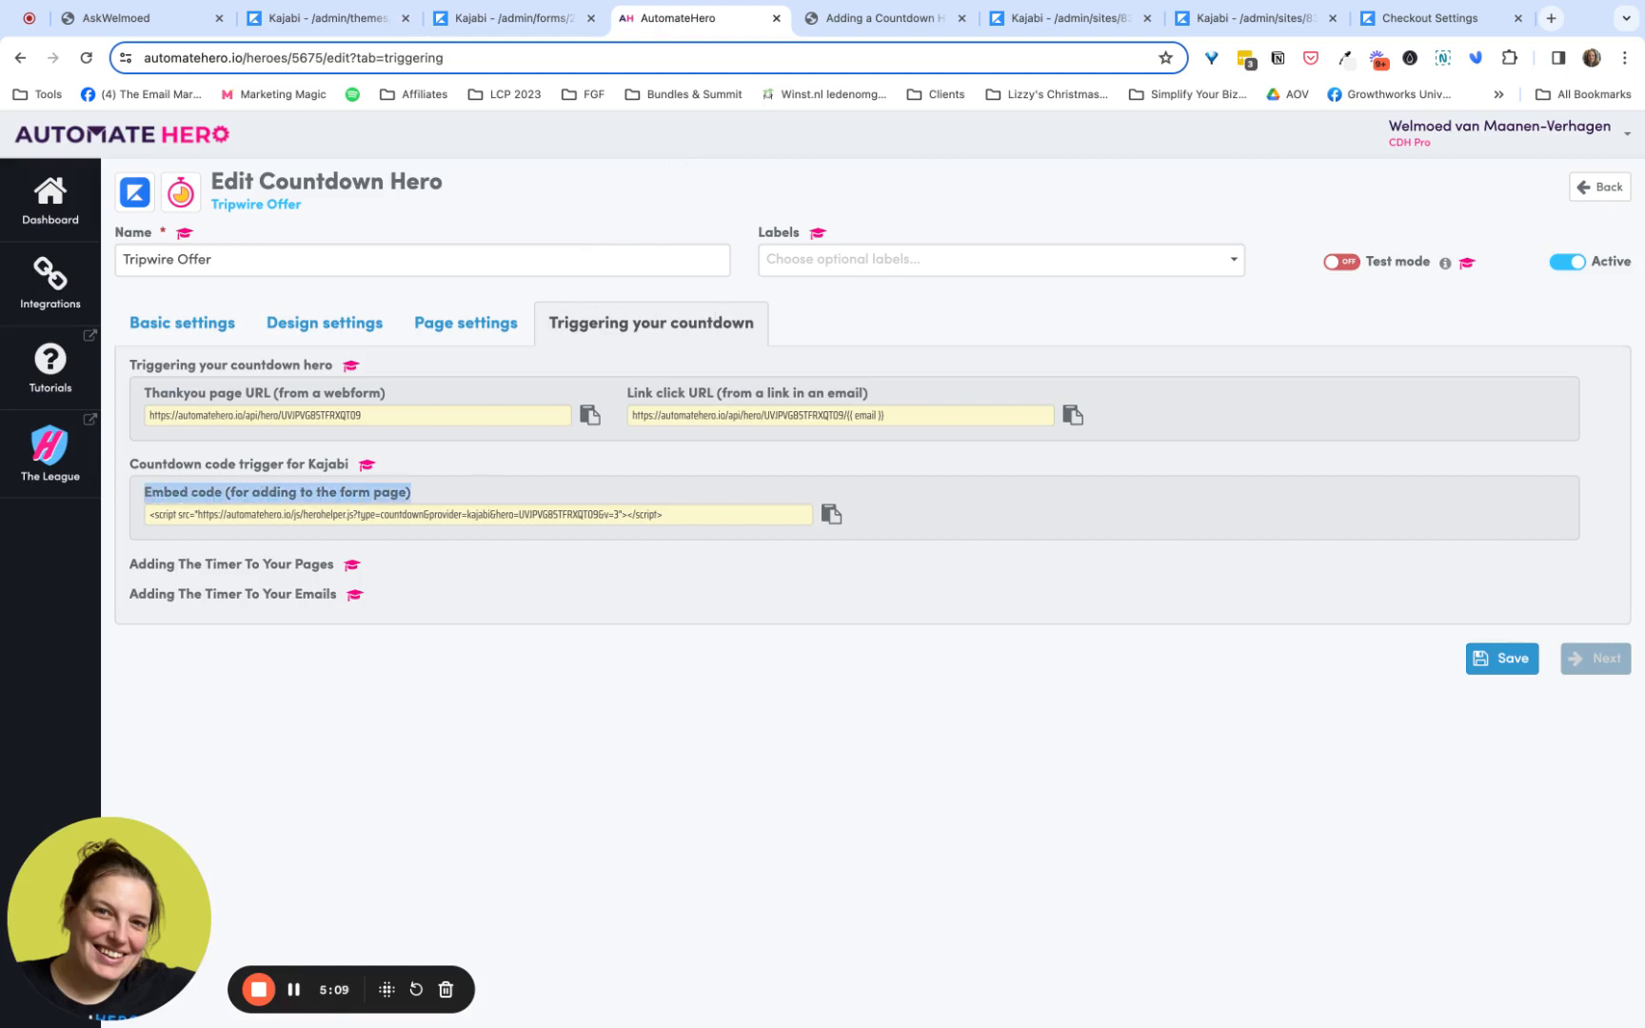
left_click(831, 515)
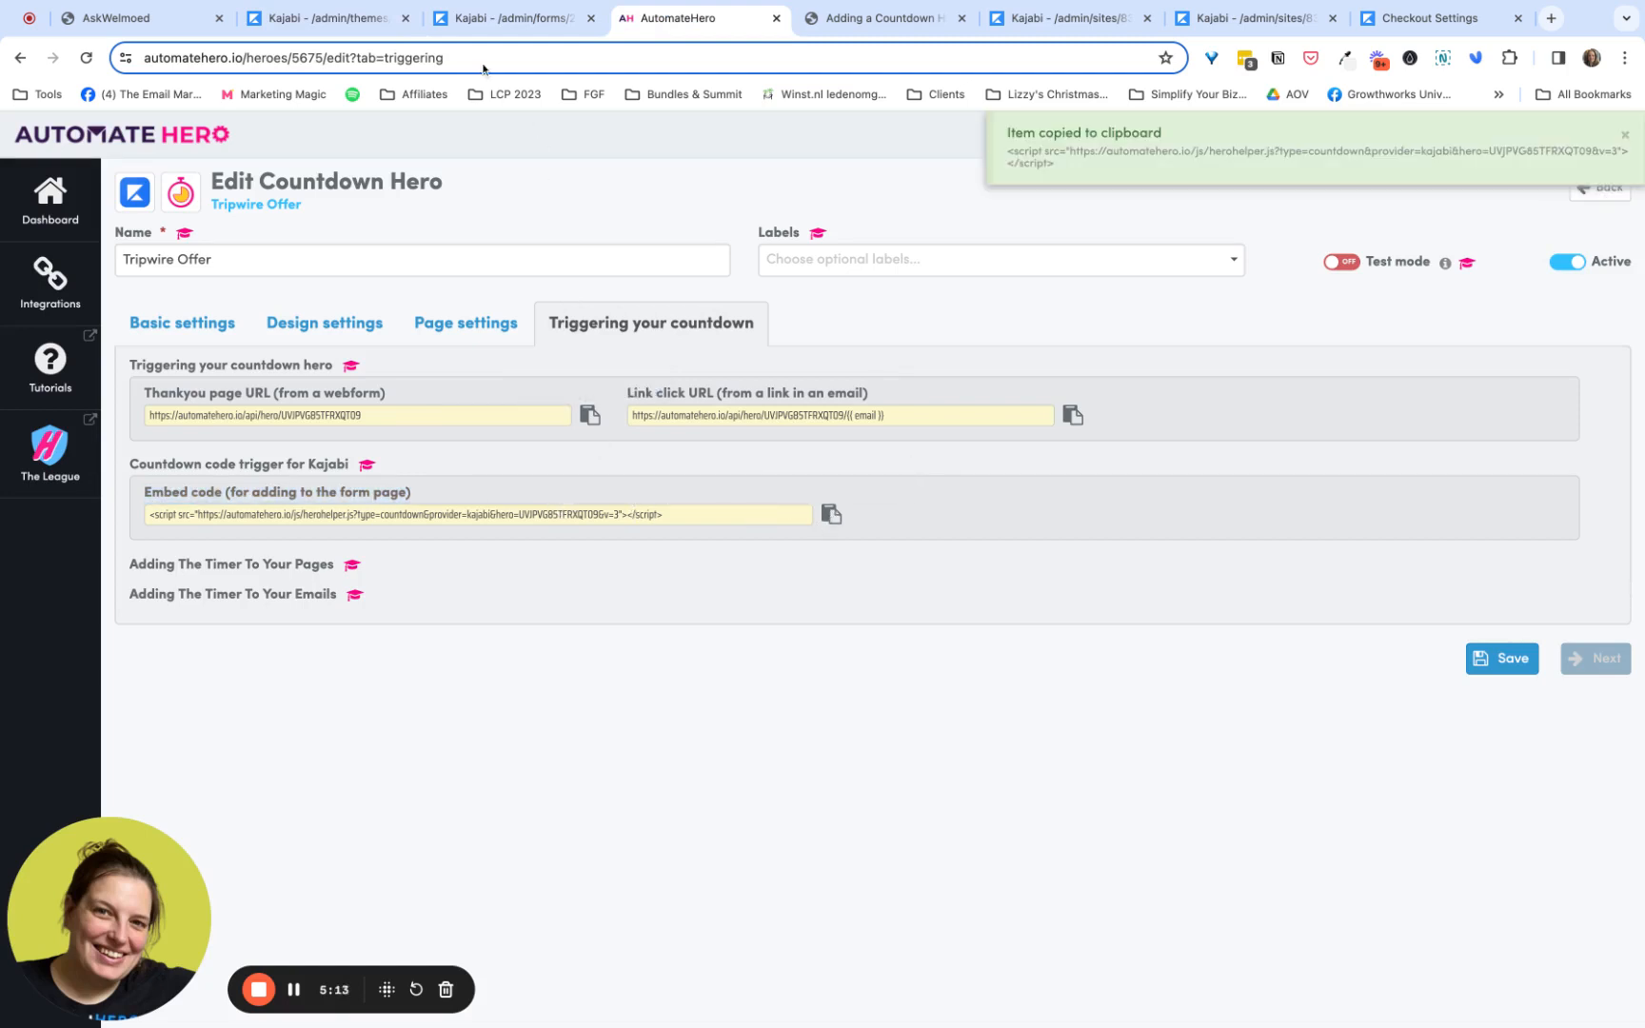
left_click(348, 27)
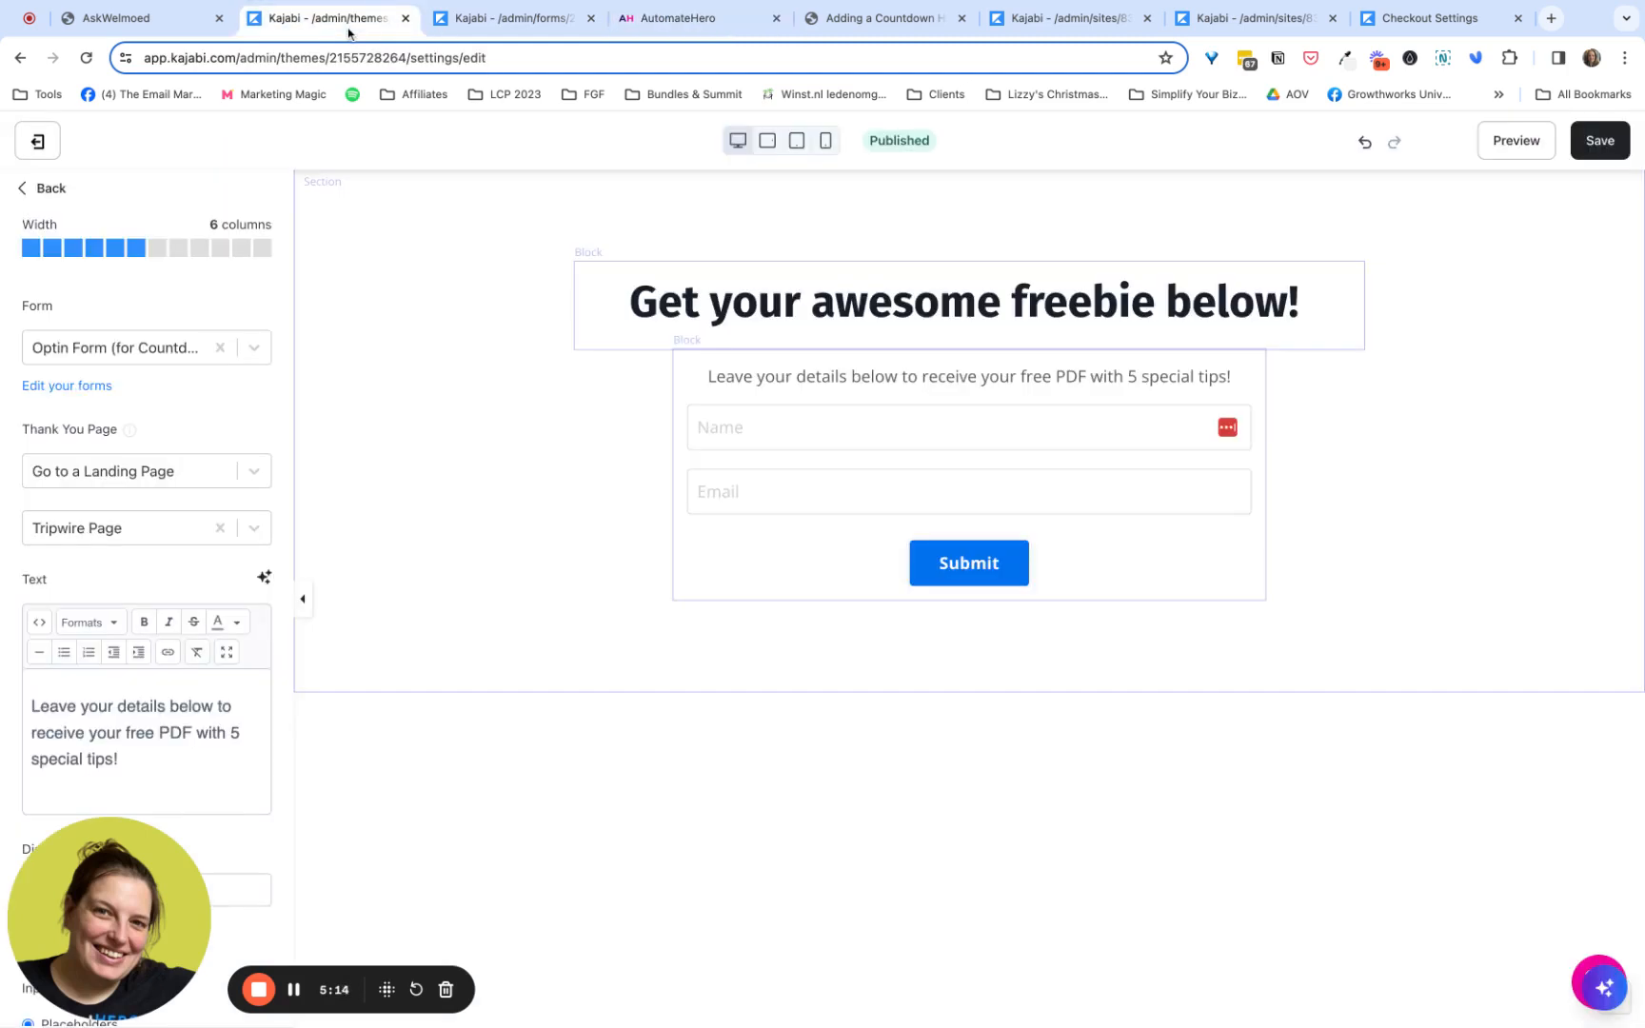
- Add a Custom Code section below the Hero section of the Freebie Optin page
left_click(57, 190)
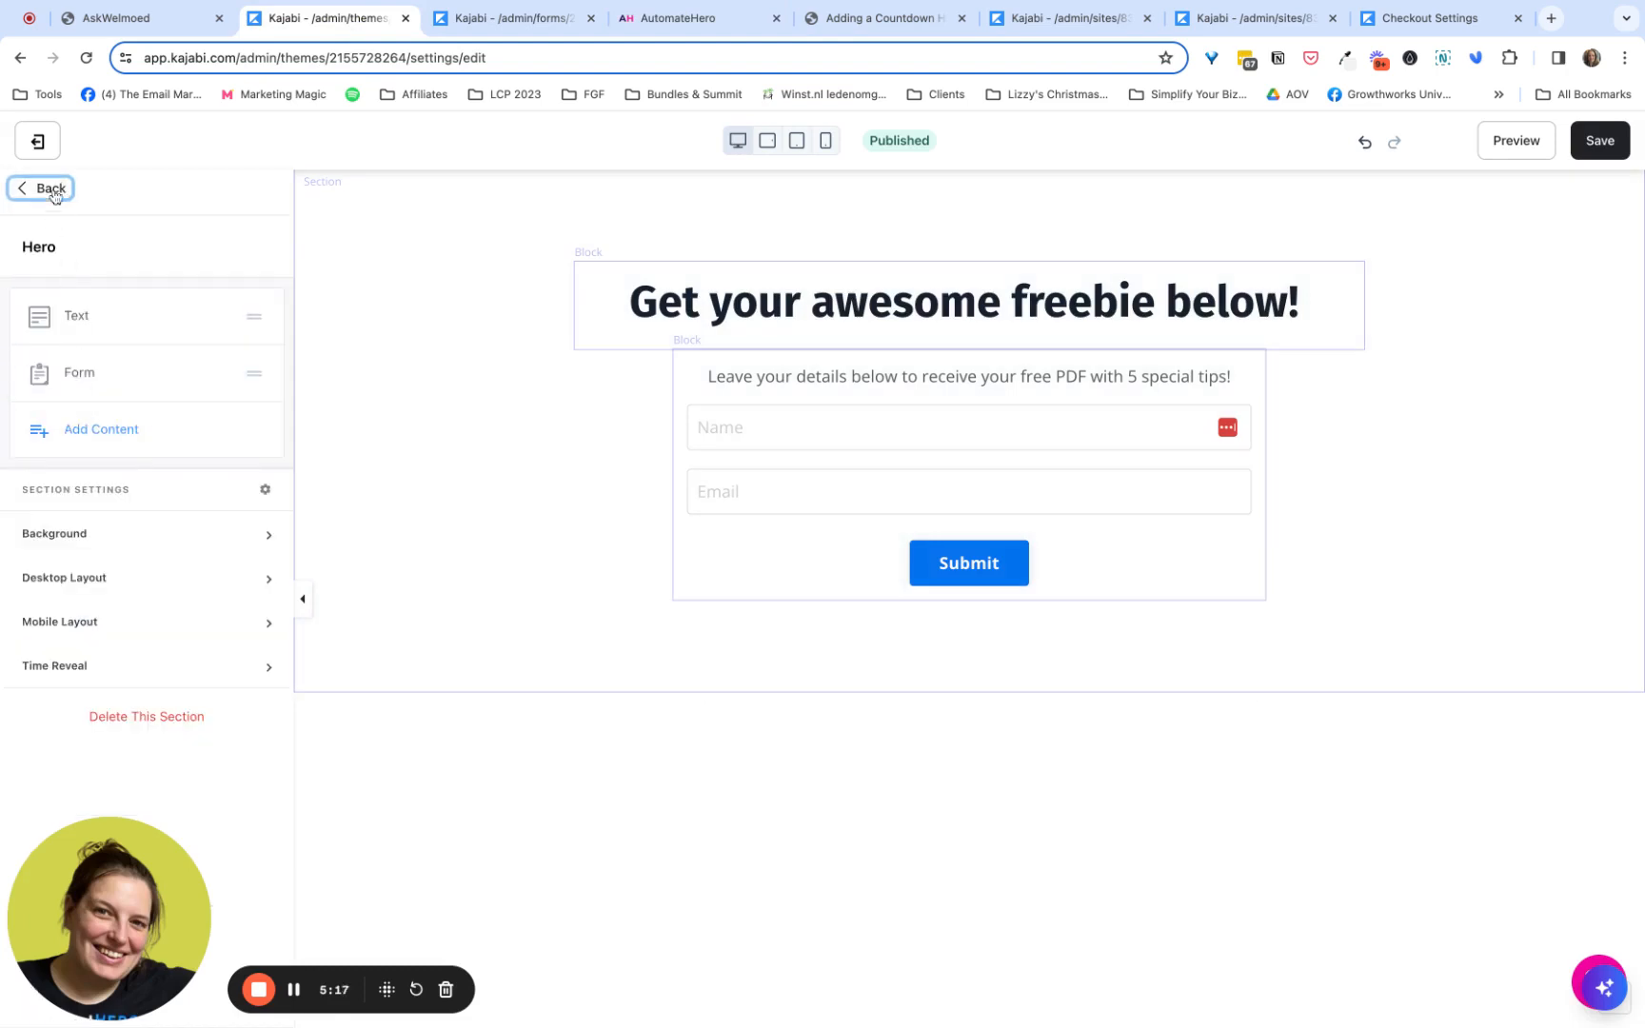
left_click(56, 195)
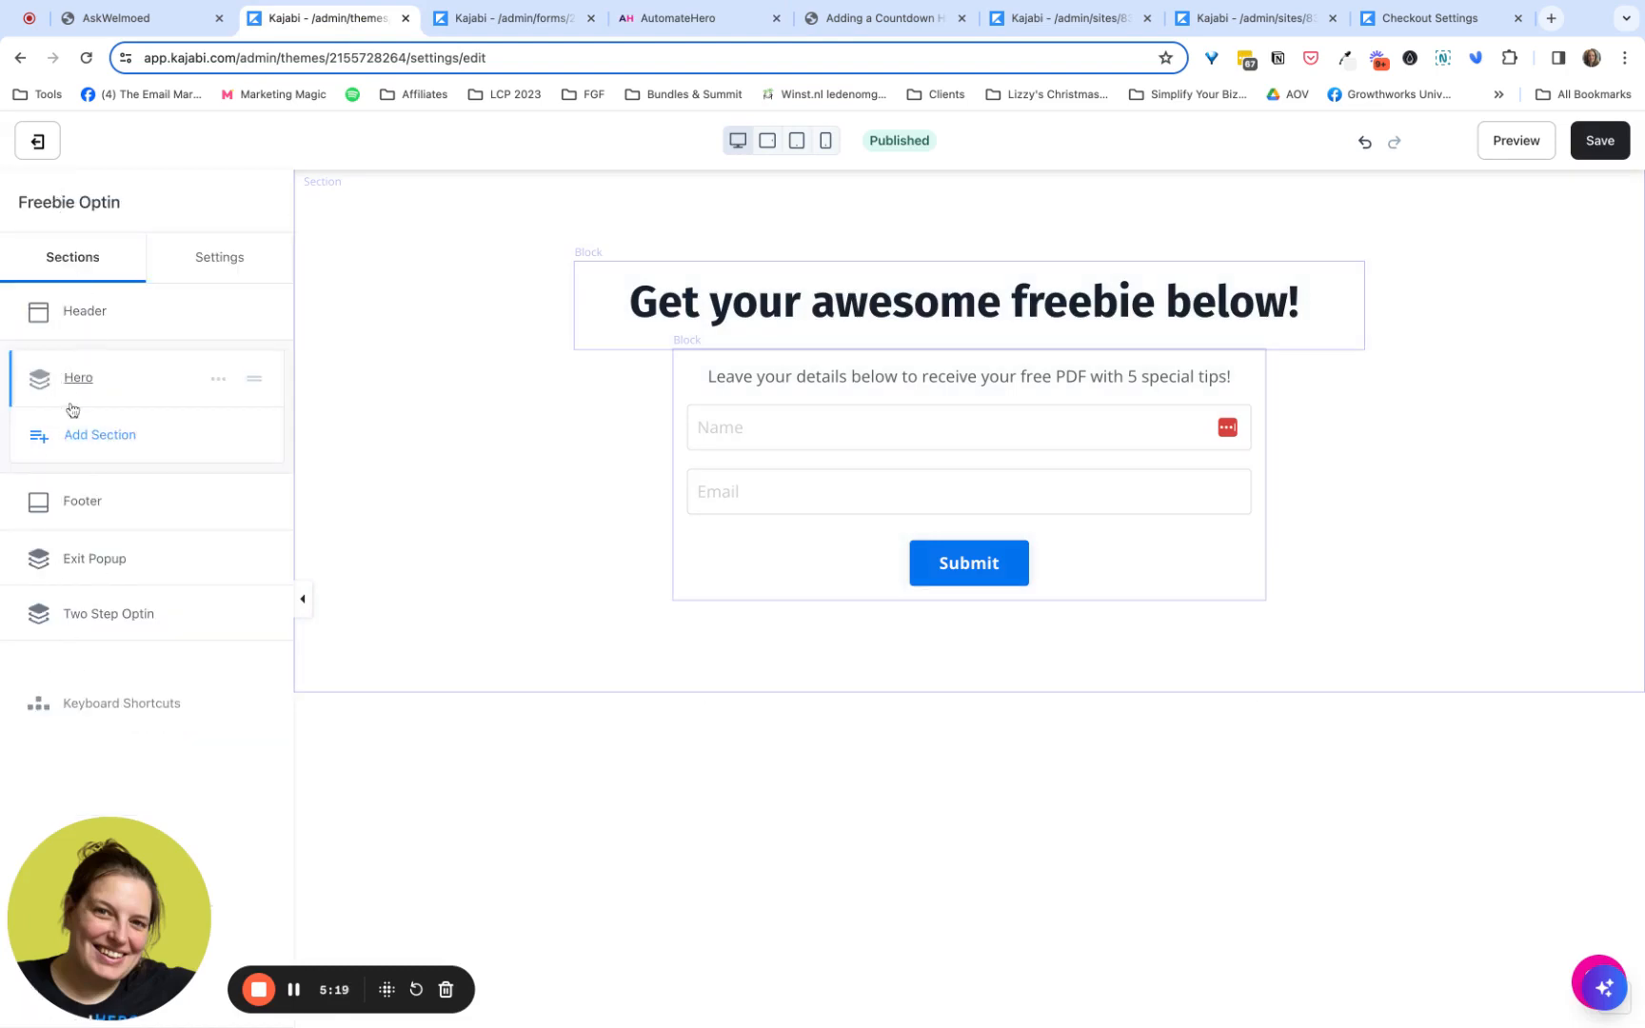
left_click(91, 434)
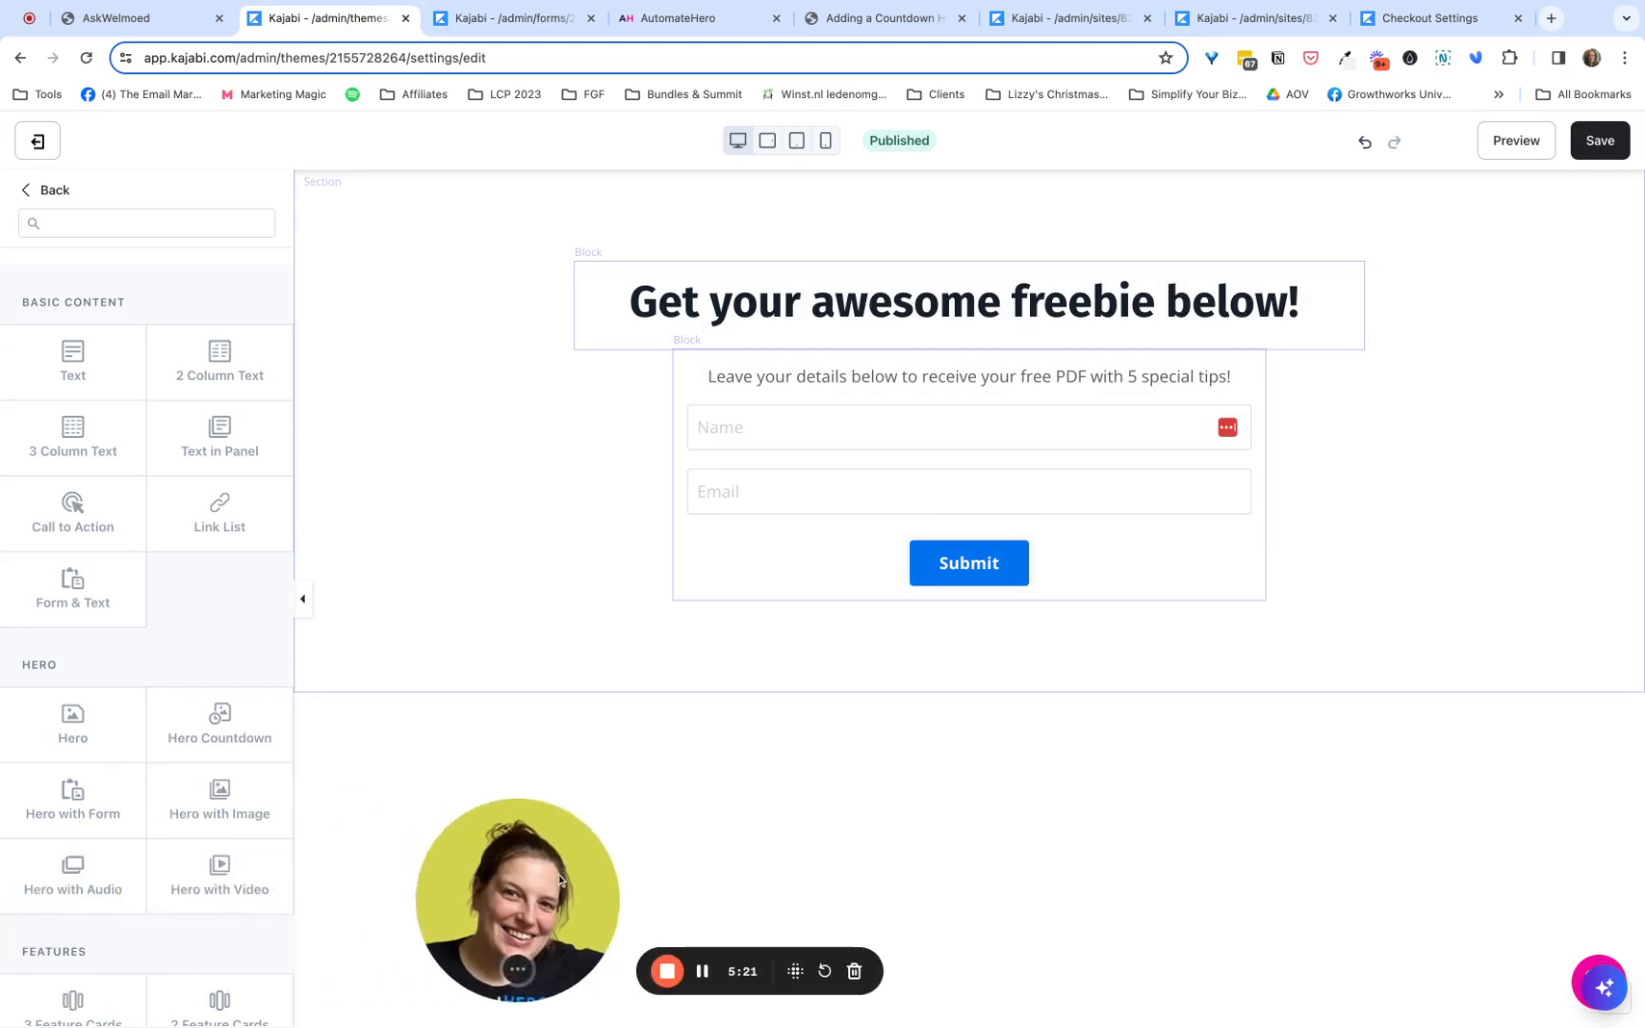
scroll(221, 838, "down", 10)
scroll(221, 862, "down", 5)
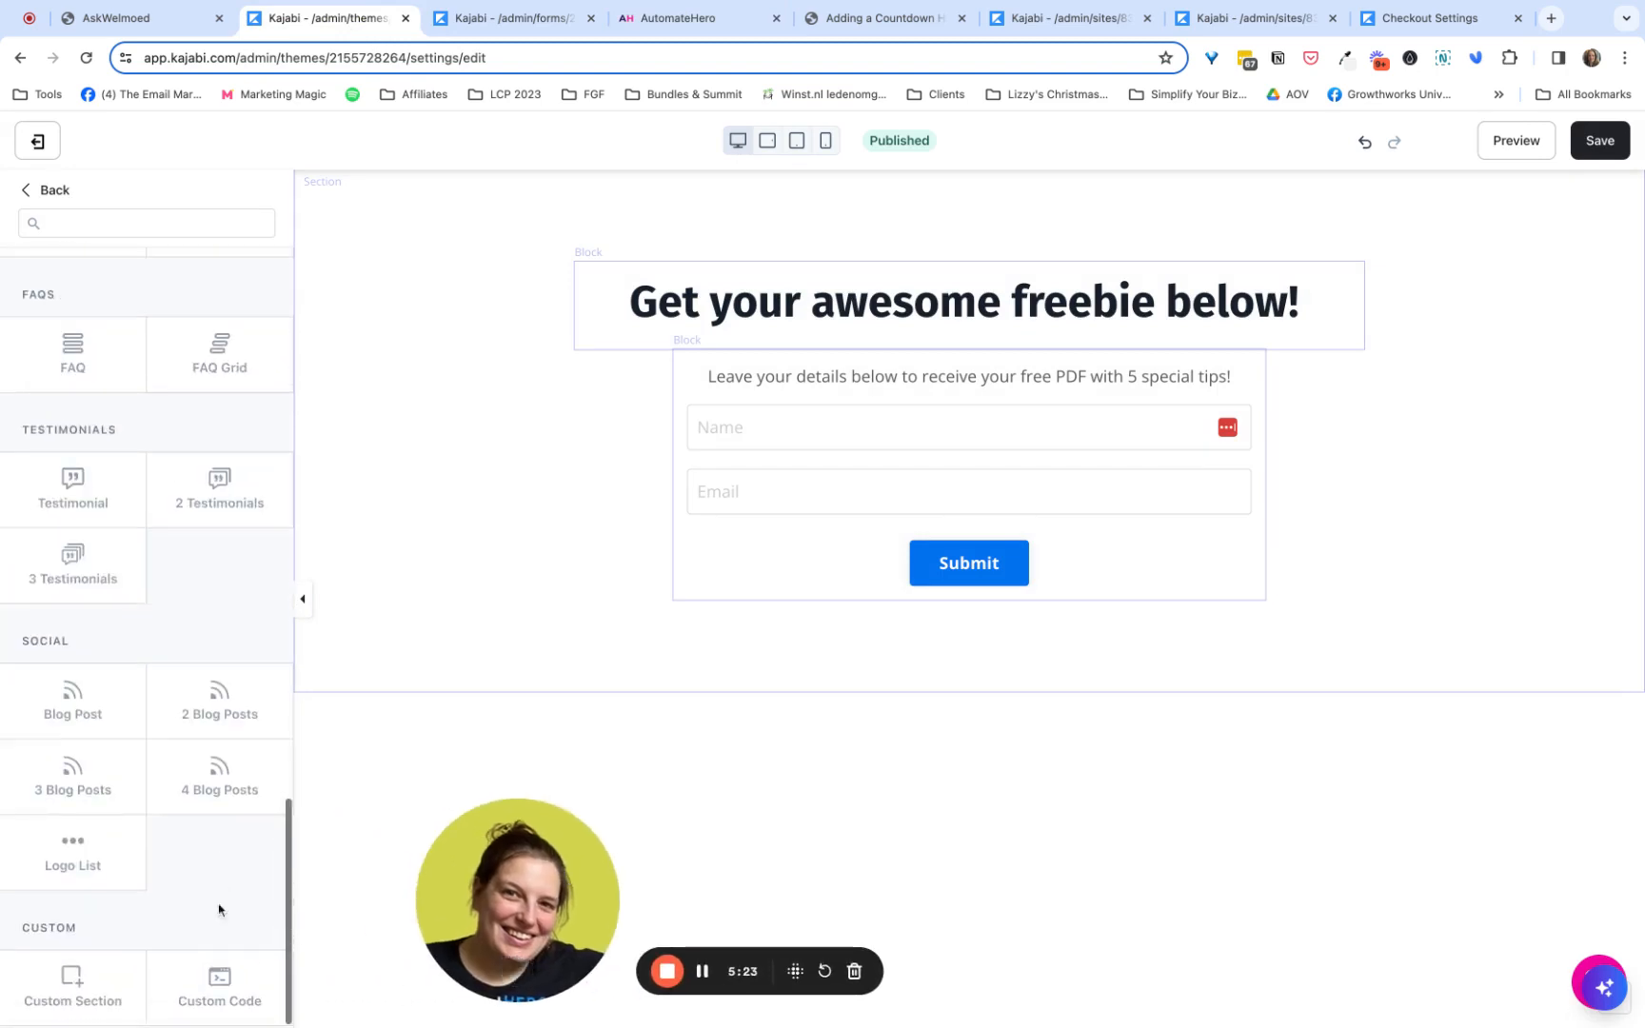
left_click(219, 976)
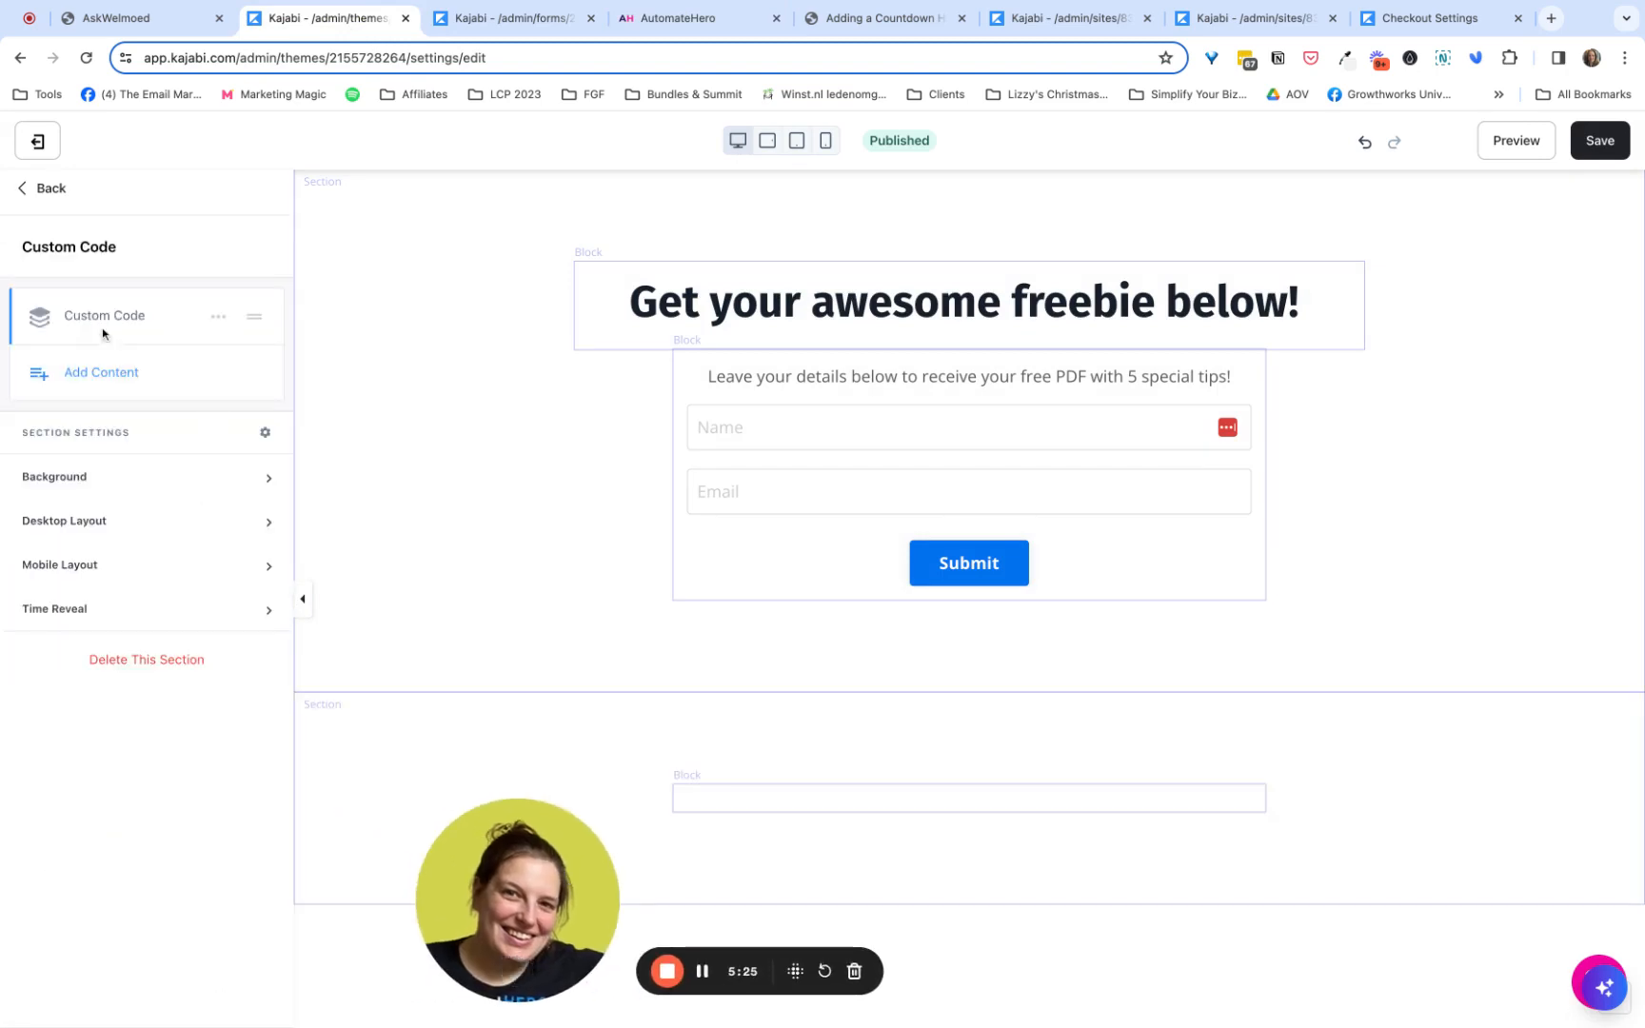
- Replace the new block's placeholder code with the copied AutomateHero countdown trigger script and save the Freebie Optin page
left_click(107, 317)
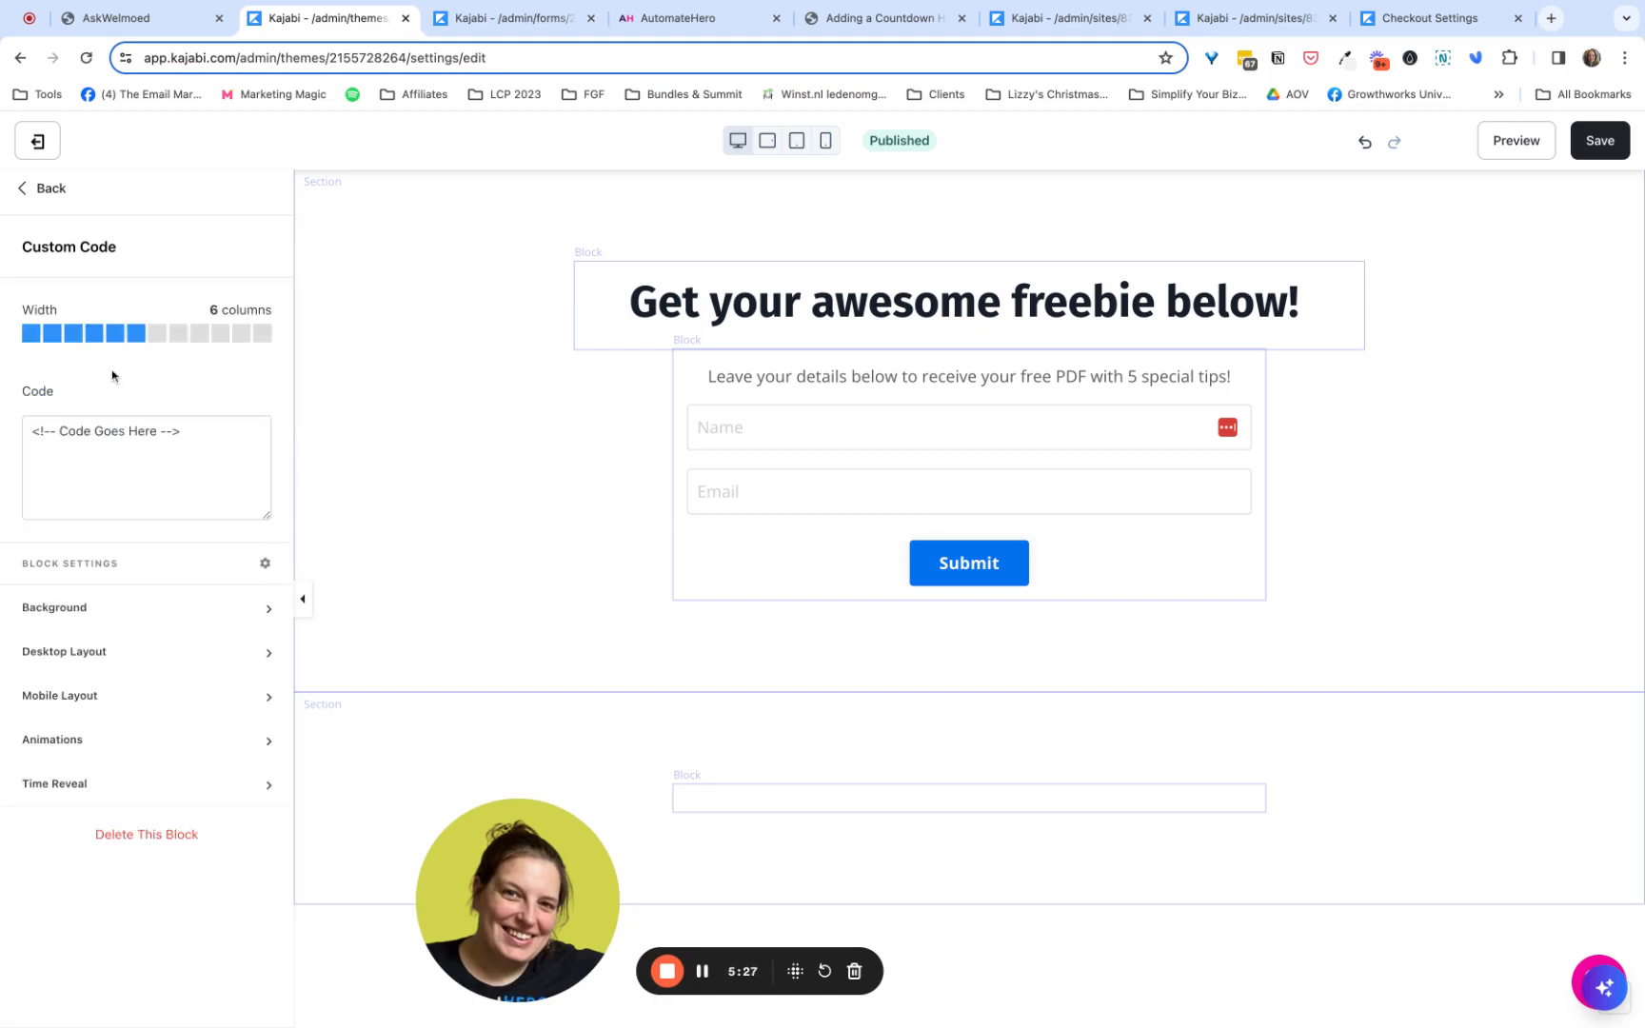
double_click(139, 429)
key("super+a")
key("super+v")
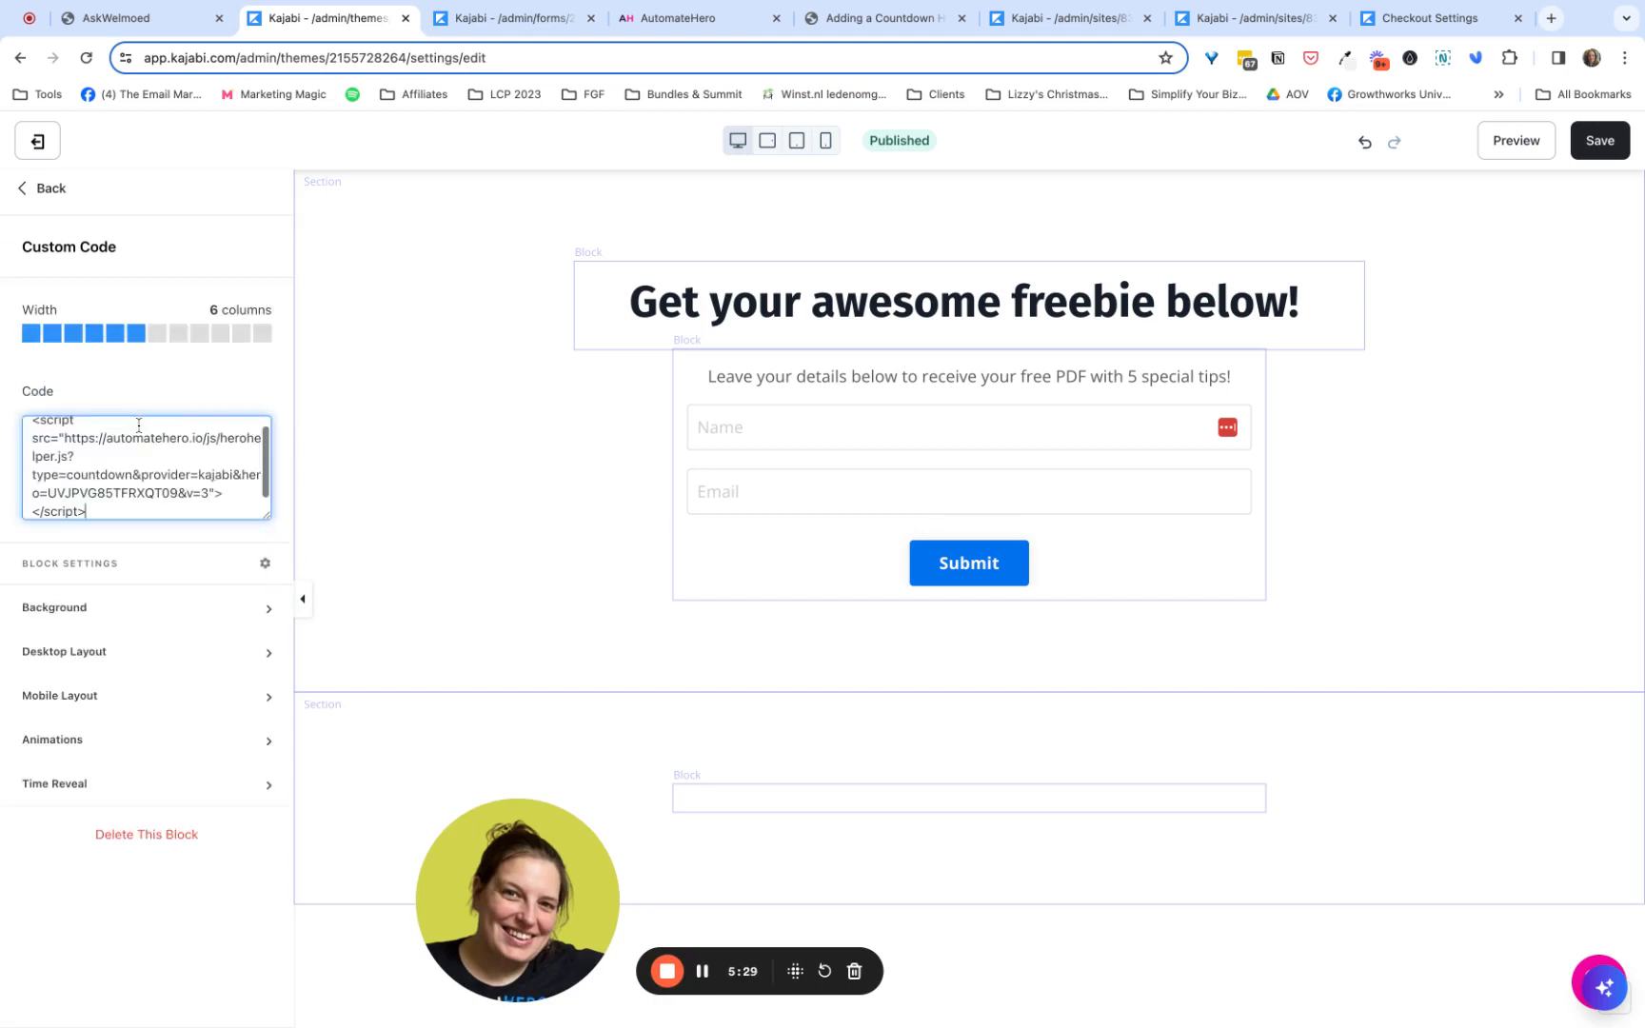
left_click(1612, 152)
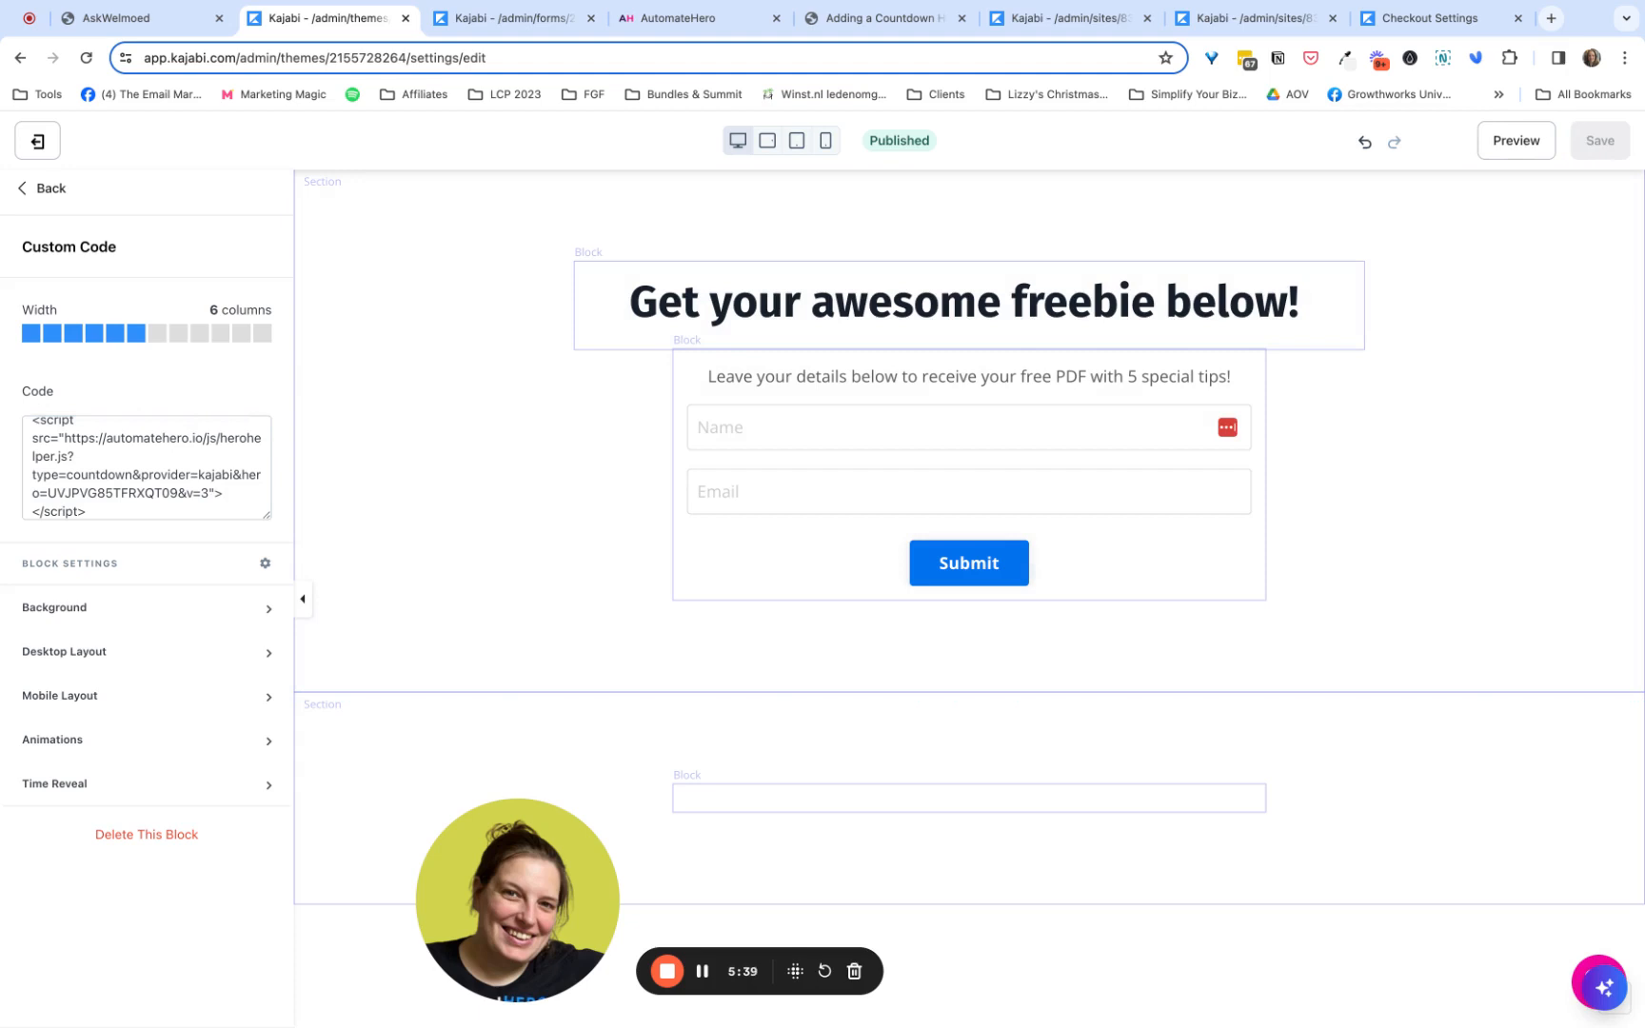
- Leave the Freebie Optin editor, open the Tripwire Page for editing, and view the Hero section's Call to Action settings
left_click(50, 190)
left_click(51, 189)
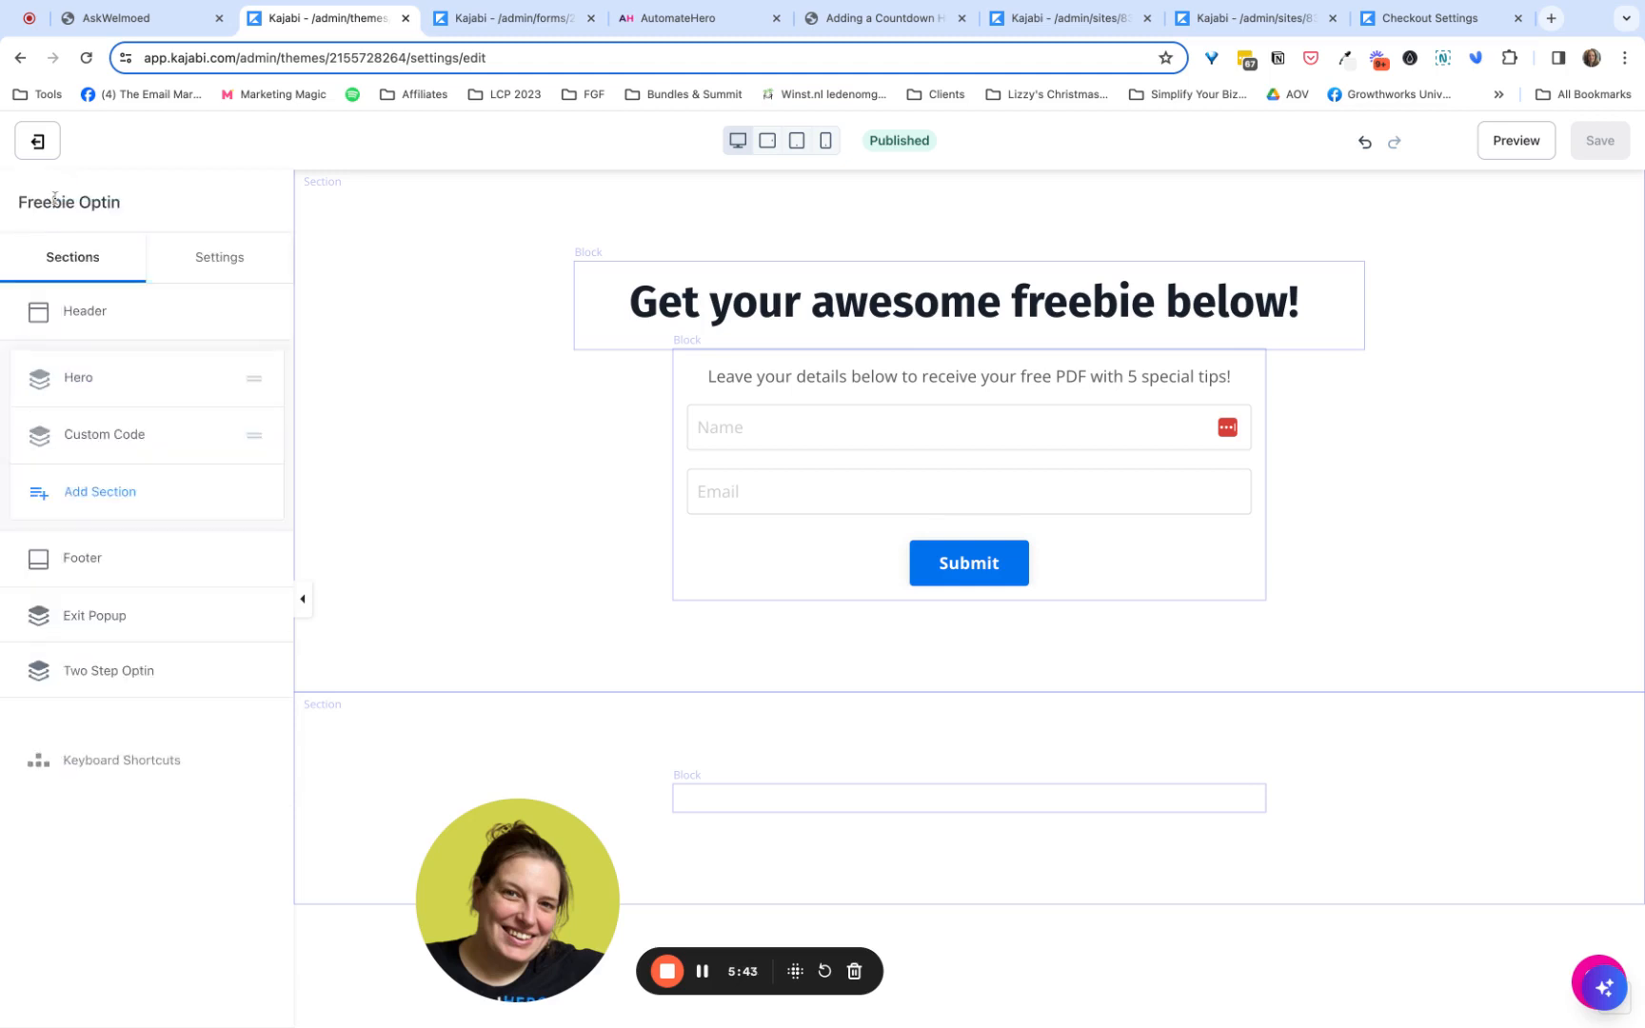
left_click(38, 142)
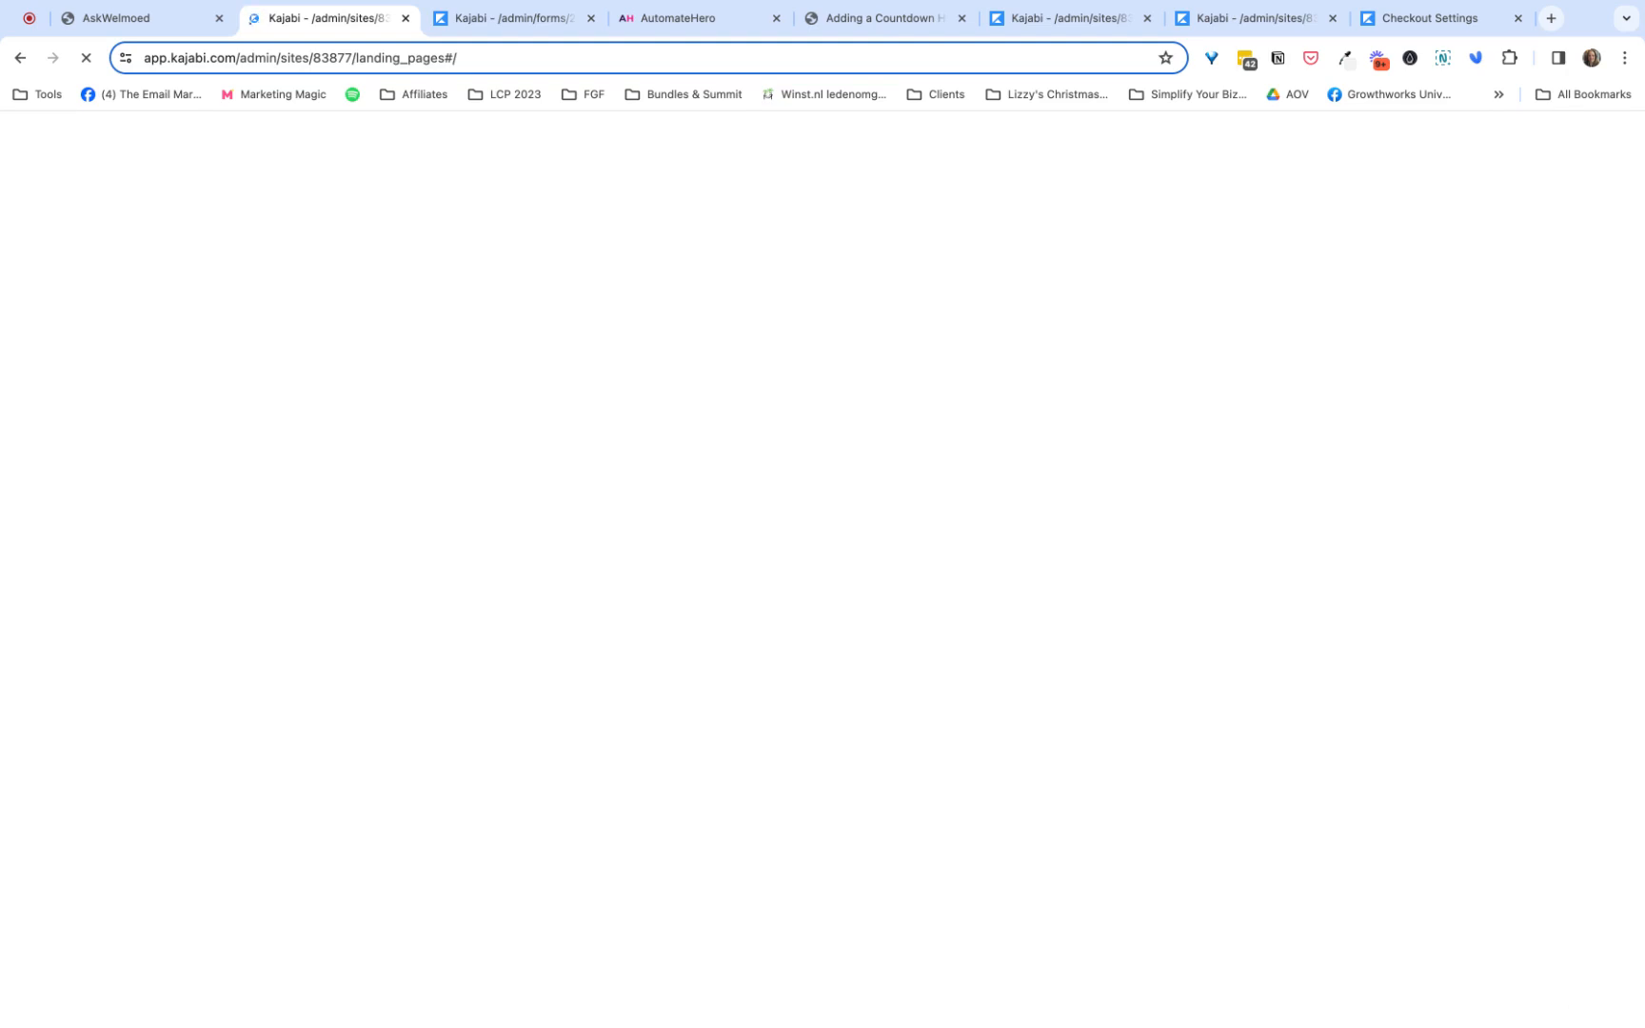
scroll(319, 441, "down", 2)
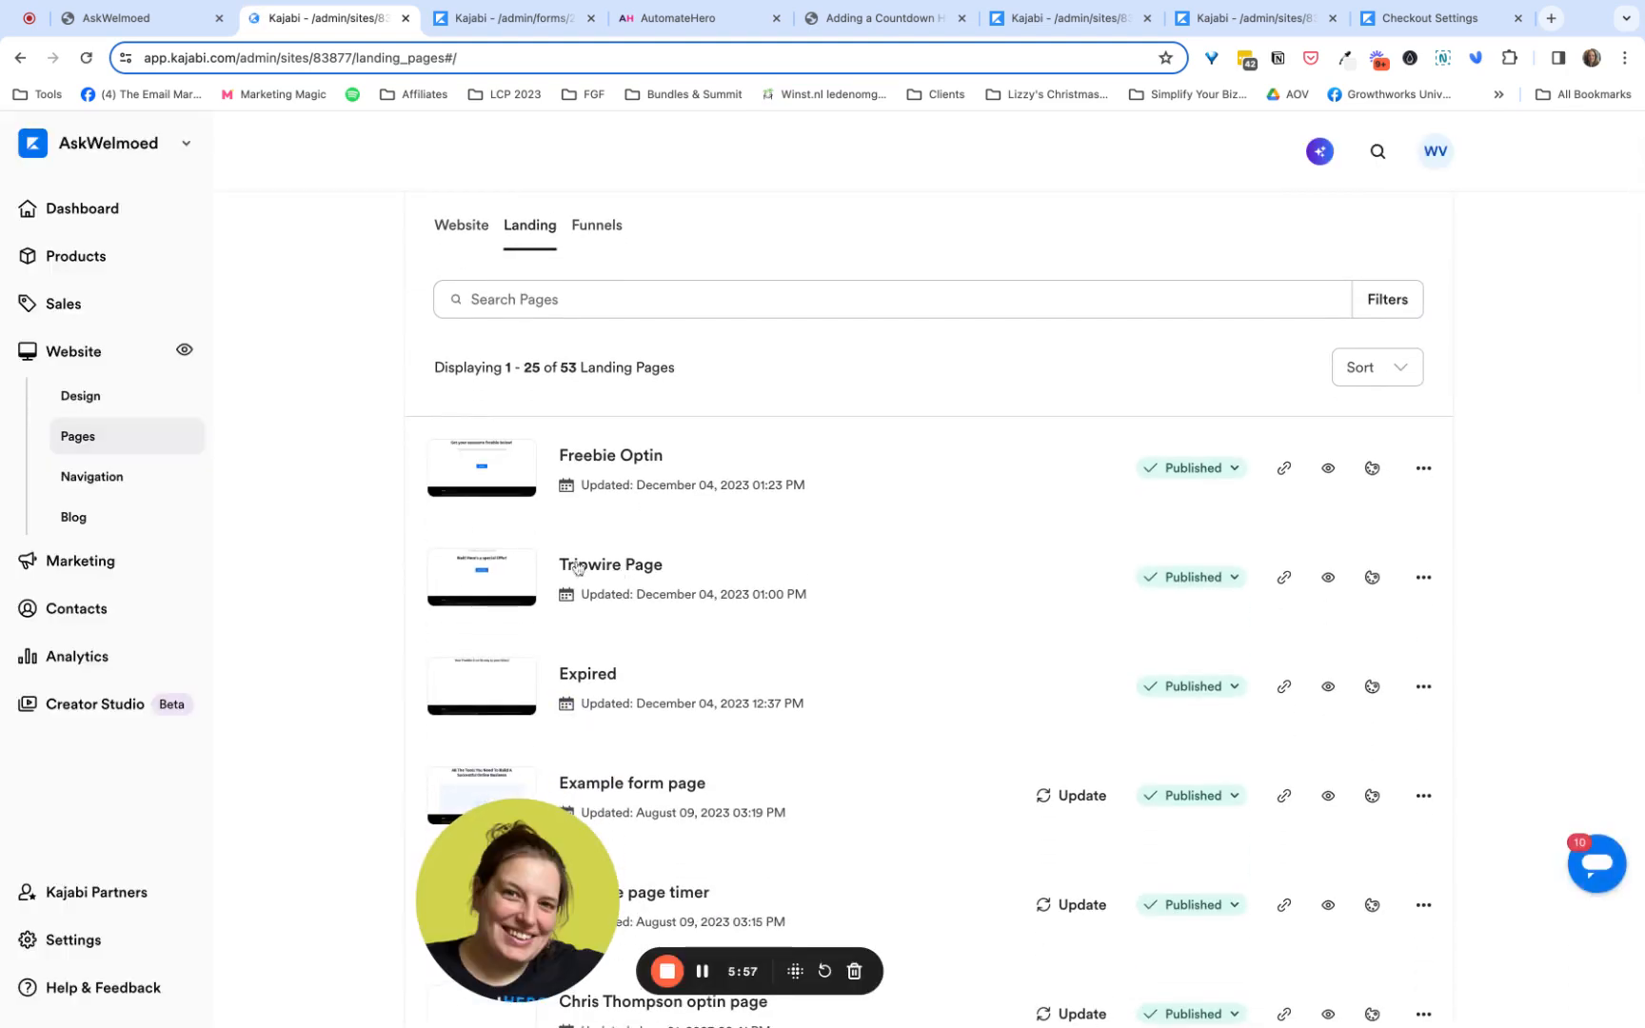
left_click(604, 567)
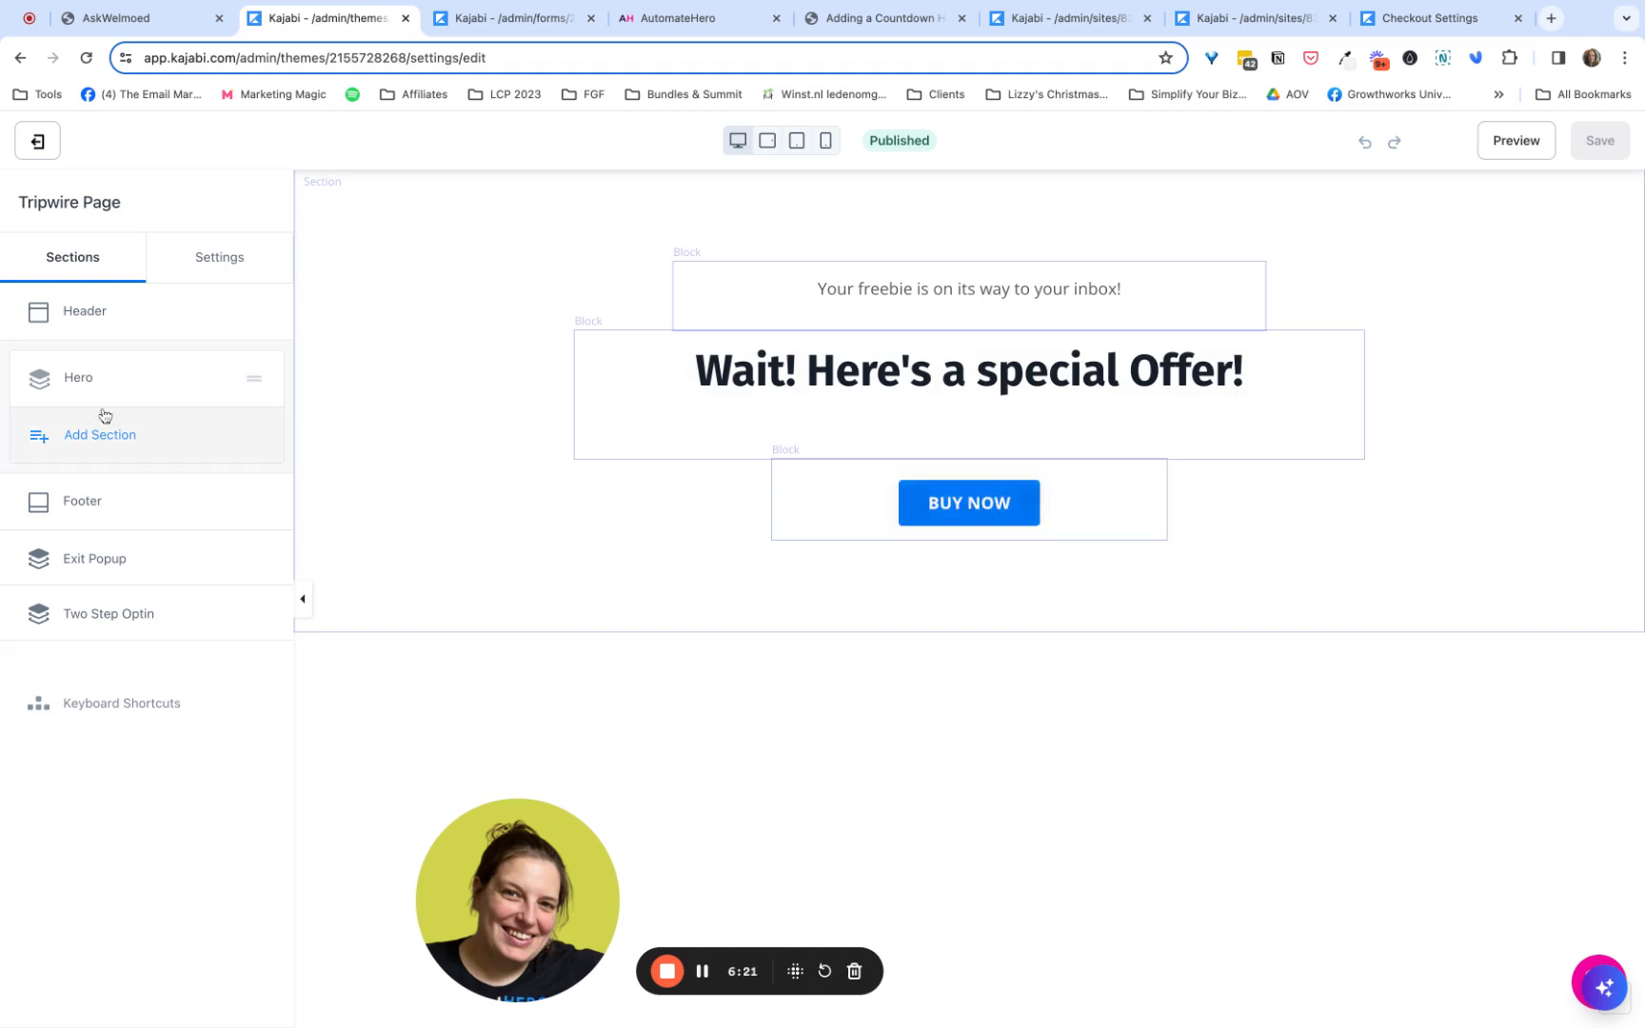
left_click(91, 379)
left_click(114, 429)
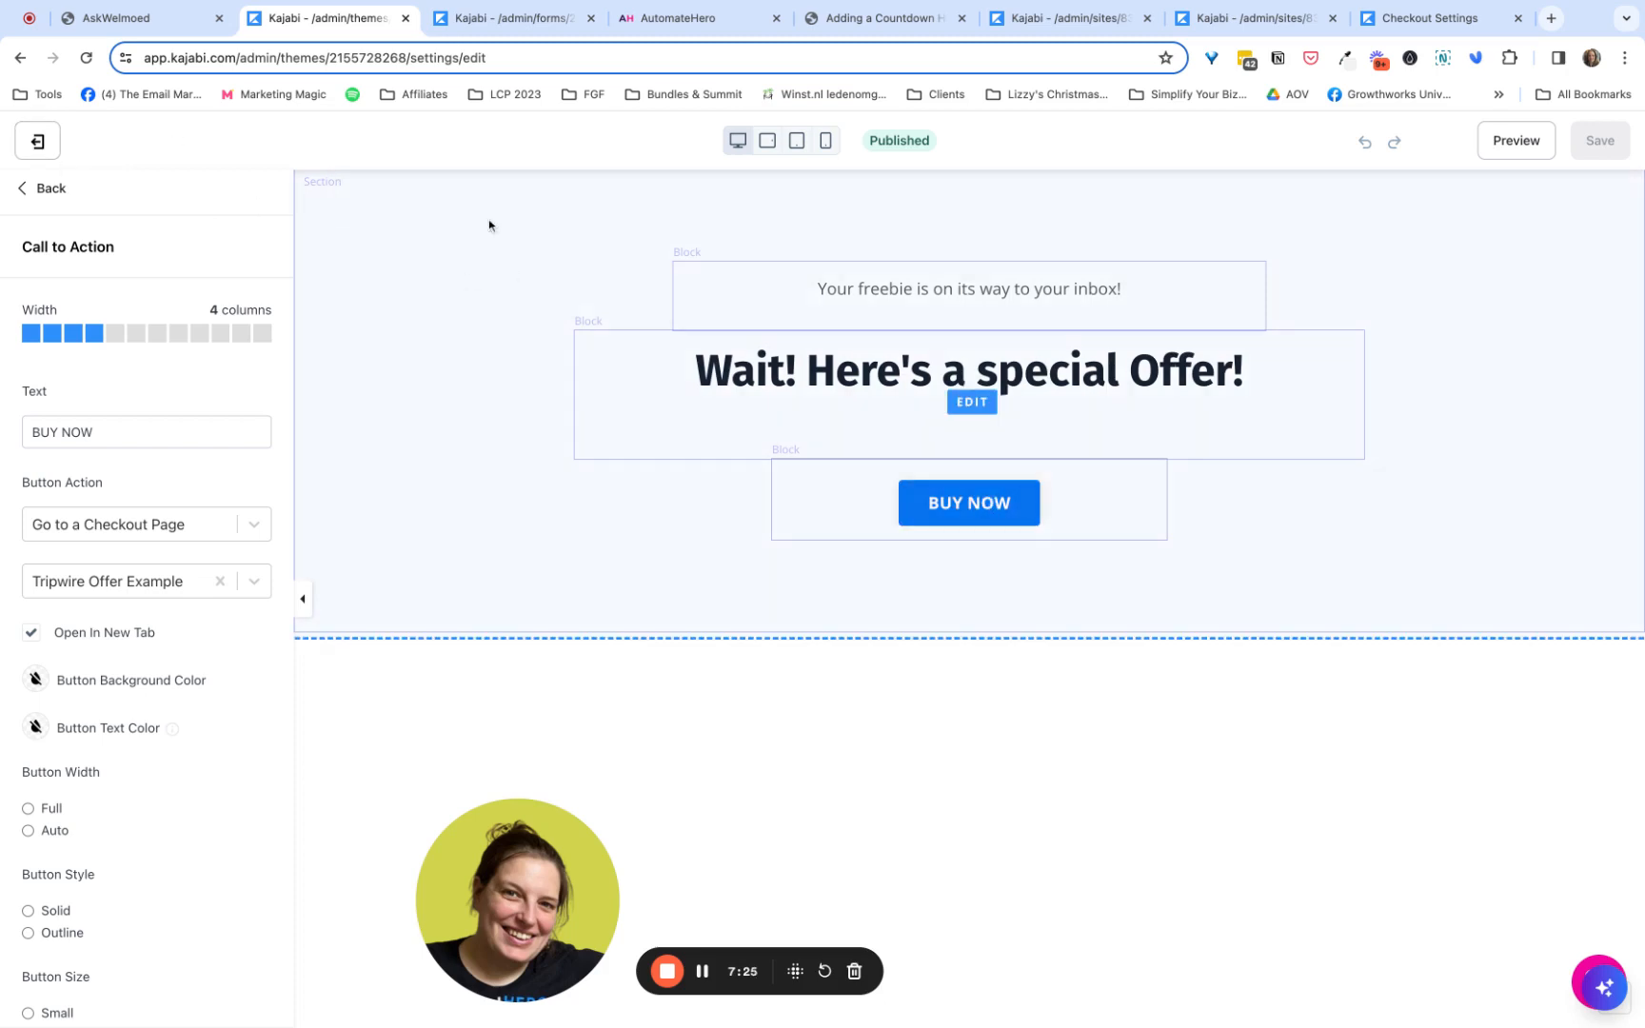
- Copy the webpage timer's embed code from the Tripwire Offer hero's design settings in AutomateHero and return to the Tripwire Page editor
left_click(674, 19)
left_click(324, 322)
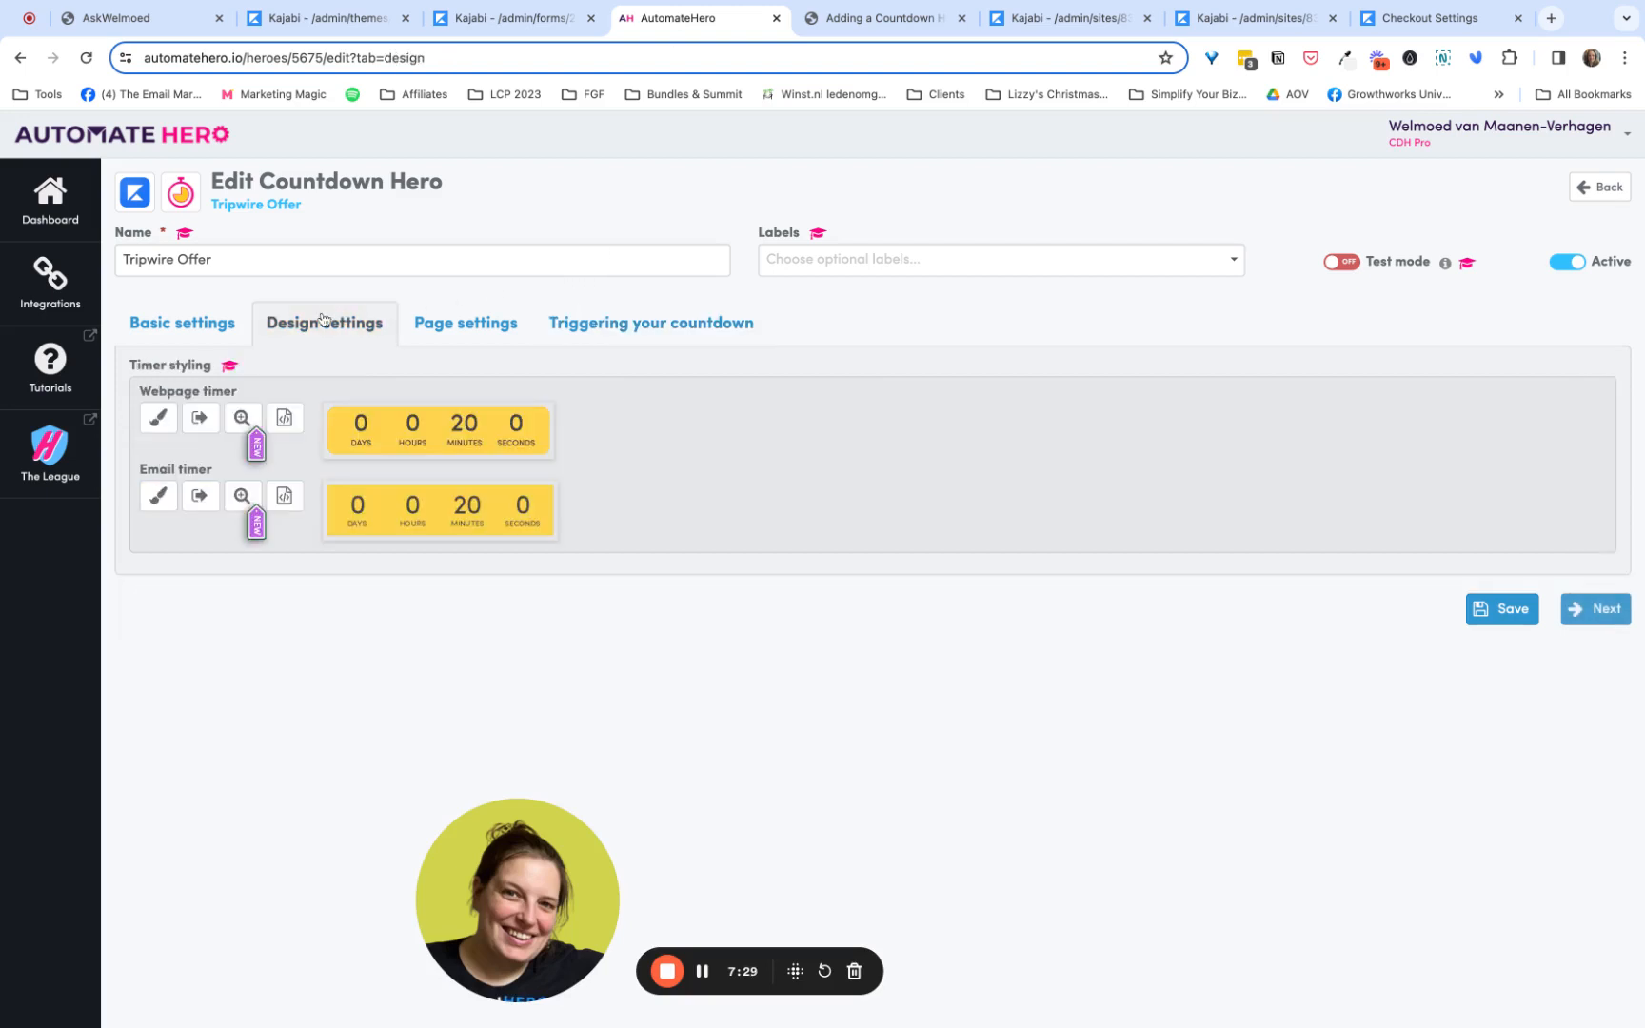
left_click(284, 424)
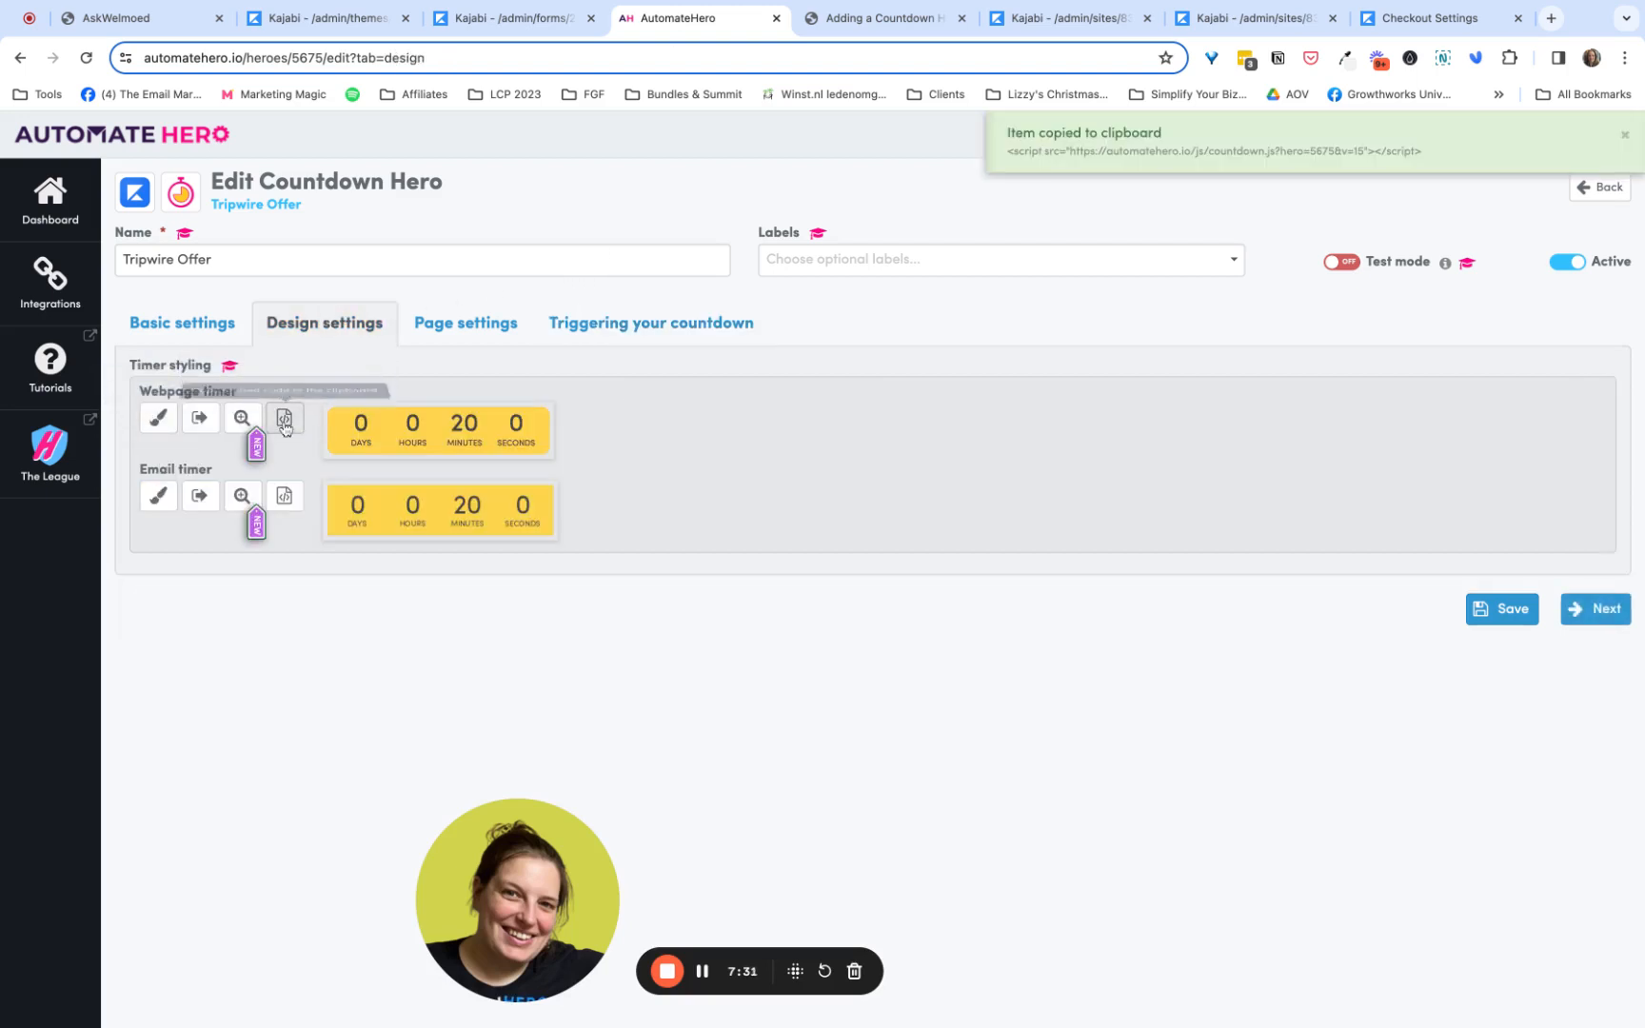
left_click(324, 18)
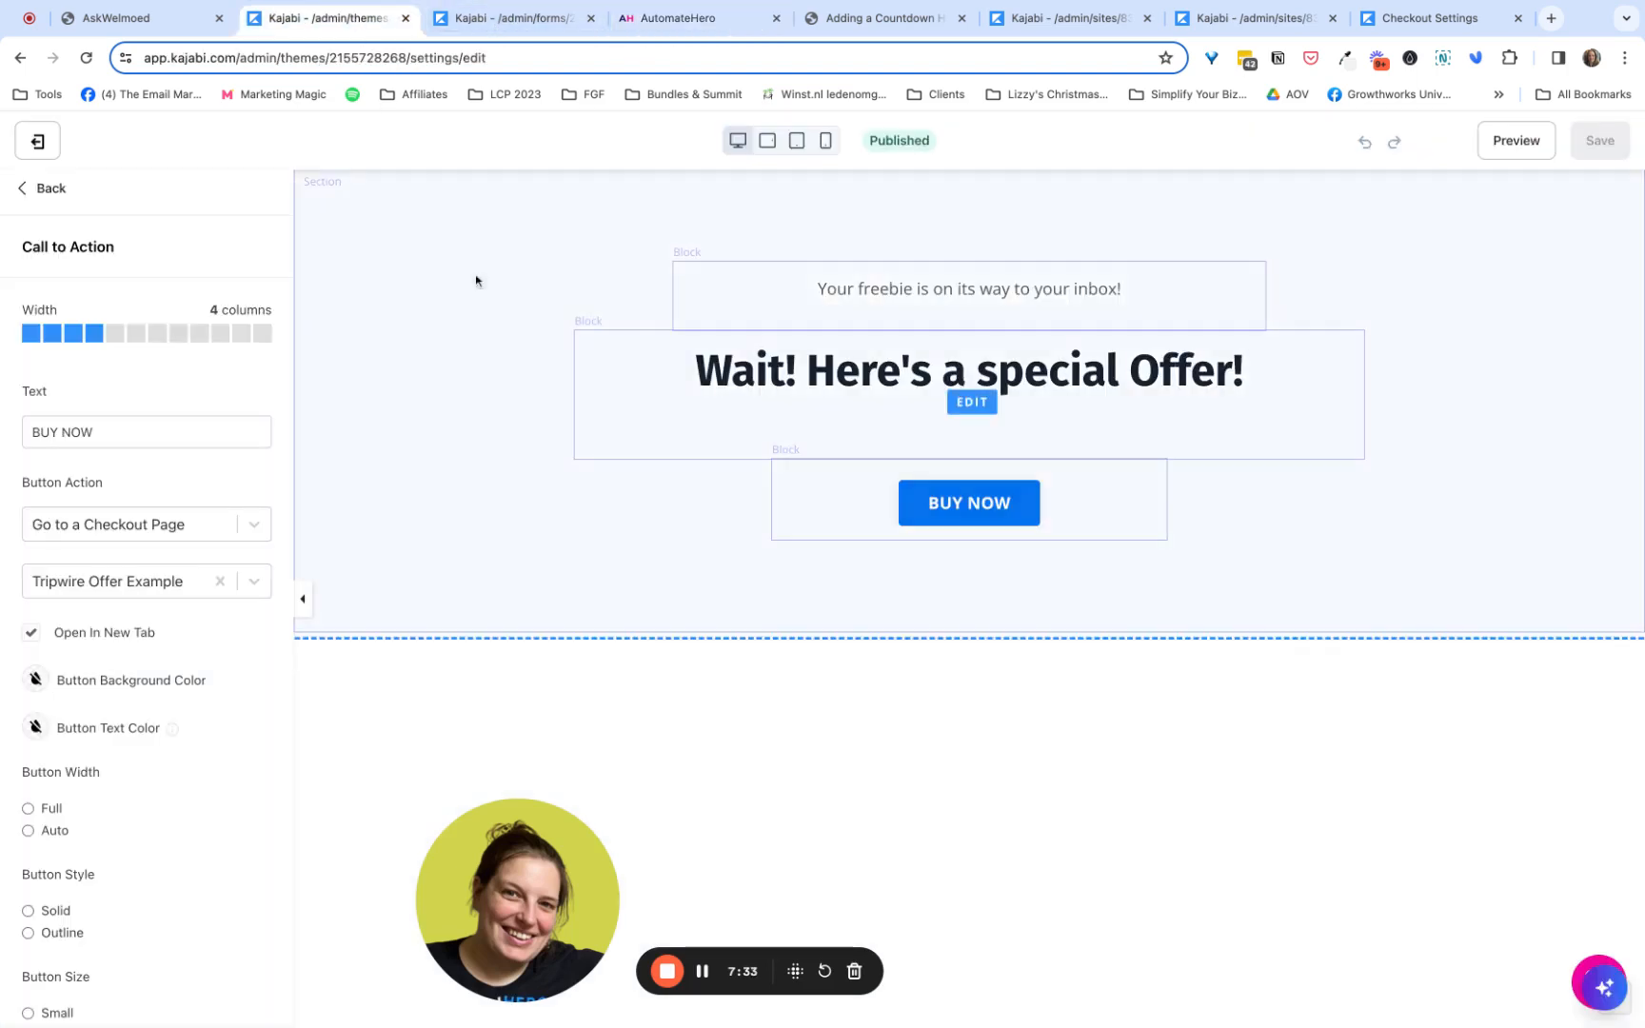
- Leave the Call to Action settings and add a Custom Code section to the Tripwire Page
left_click(65, 193)
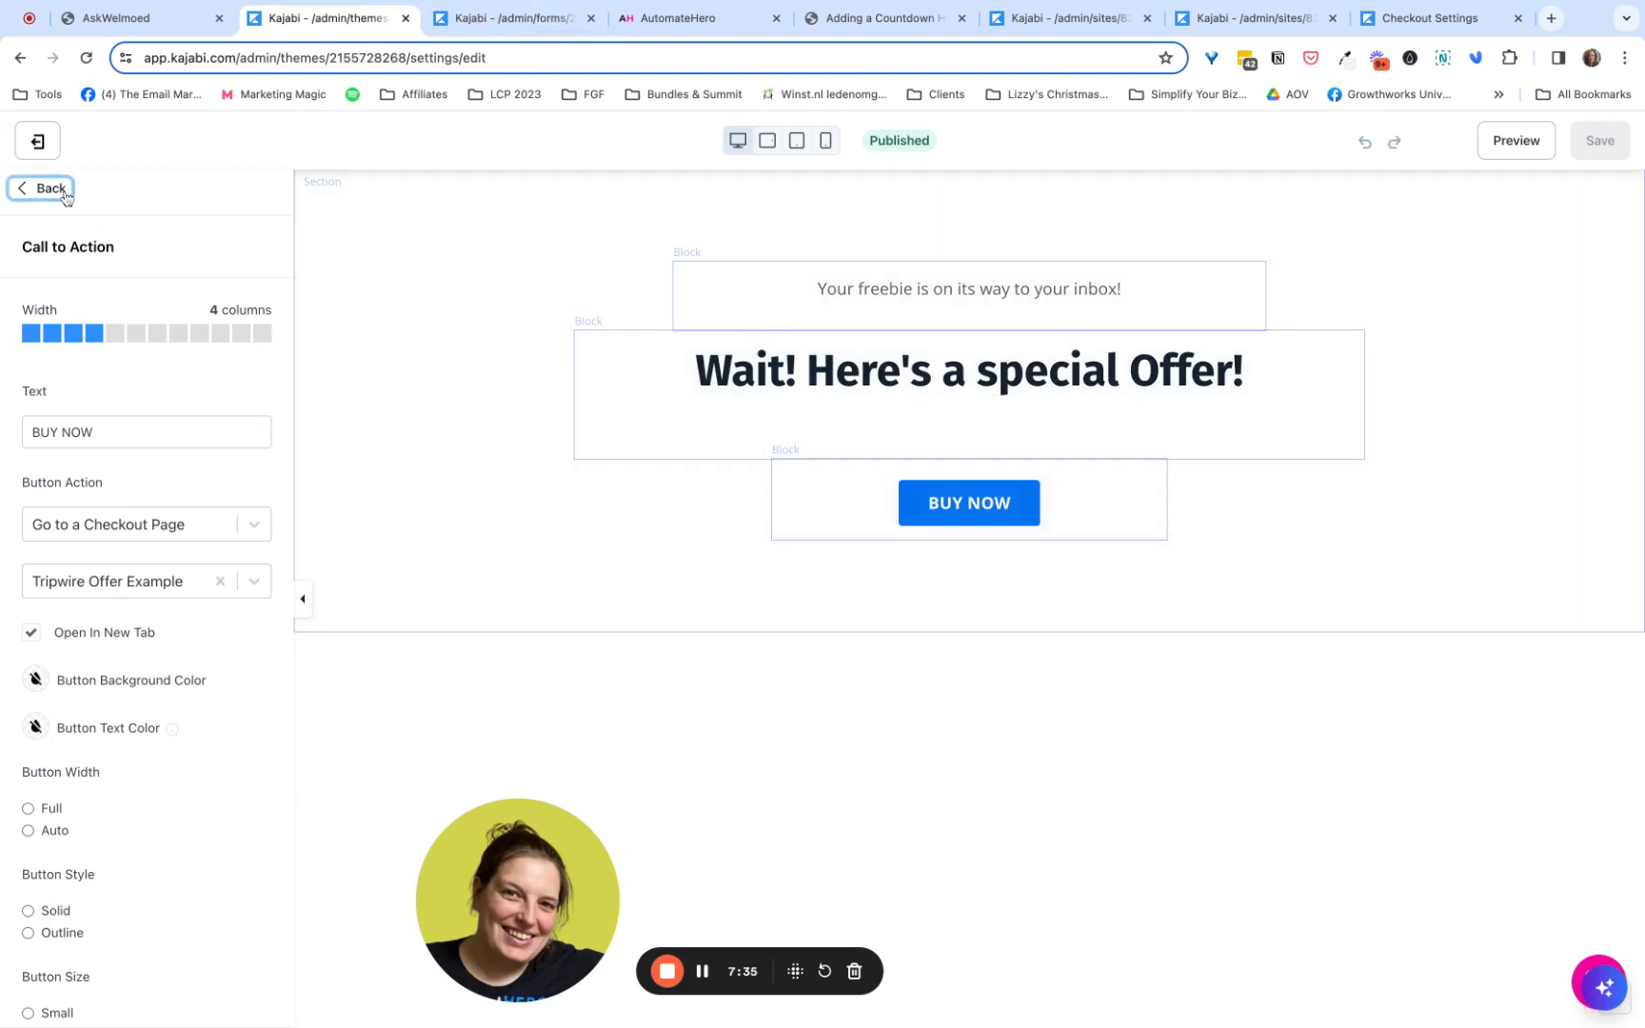
left_click(64, 191)
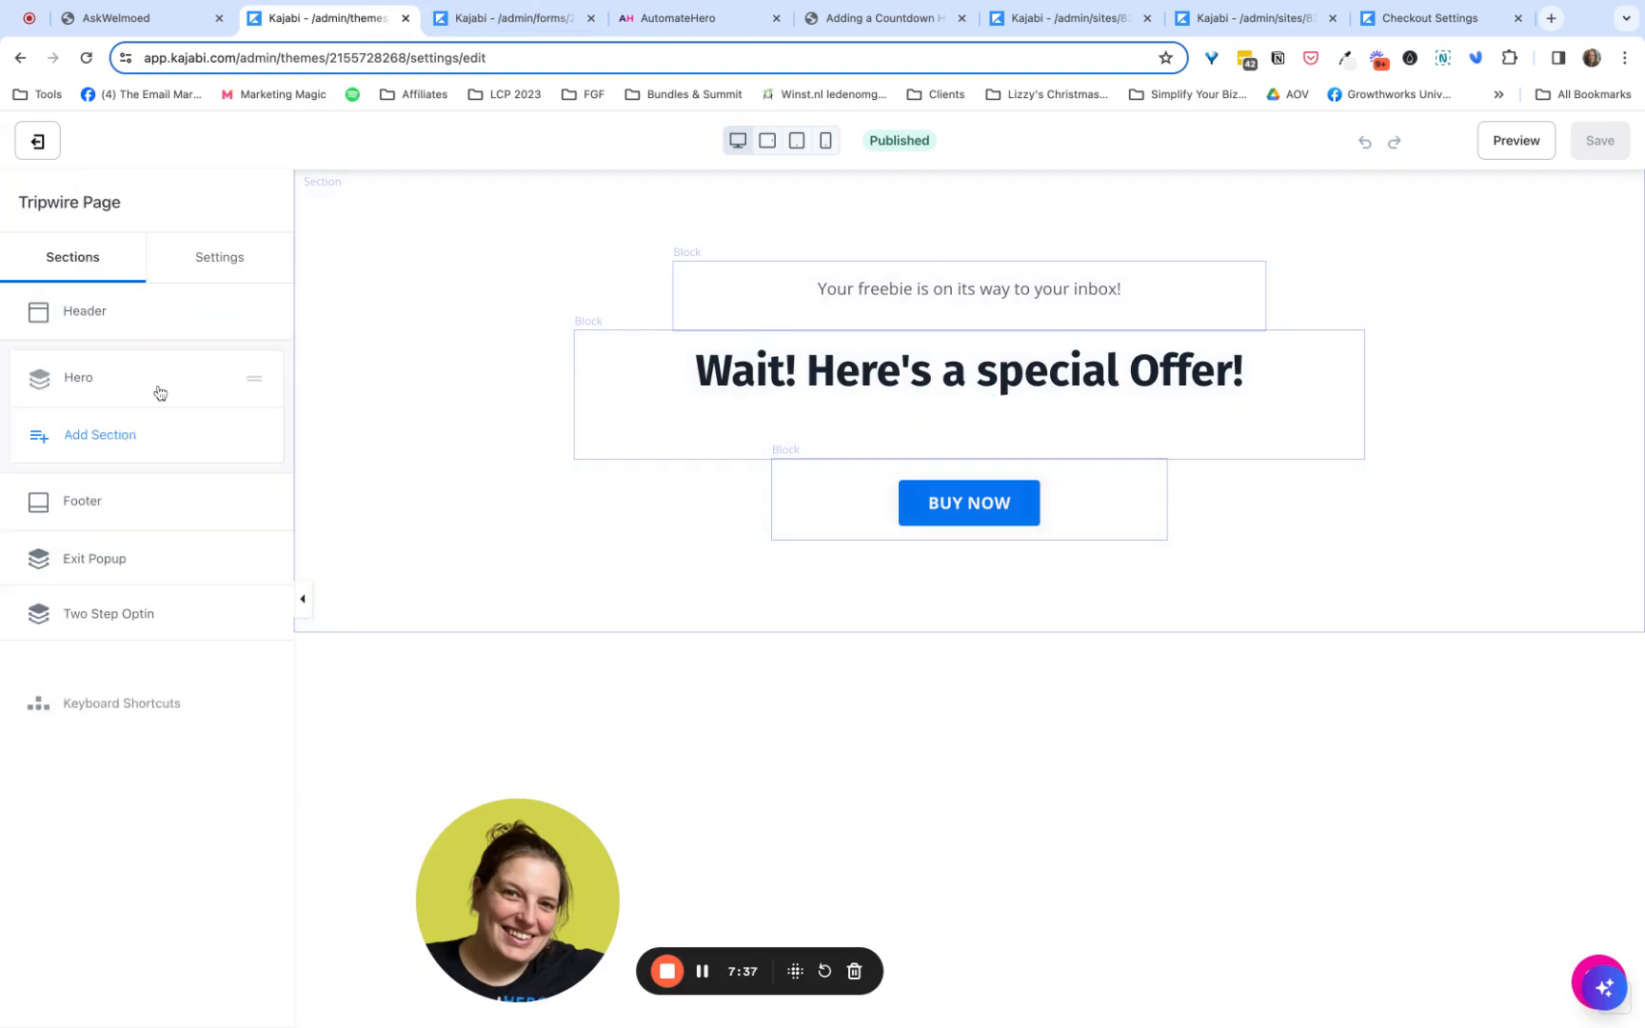
left_click(122, 451)
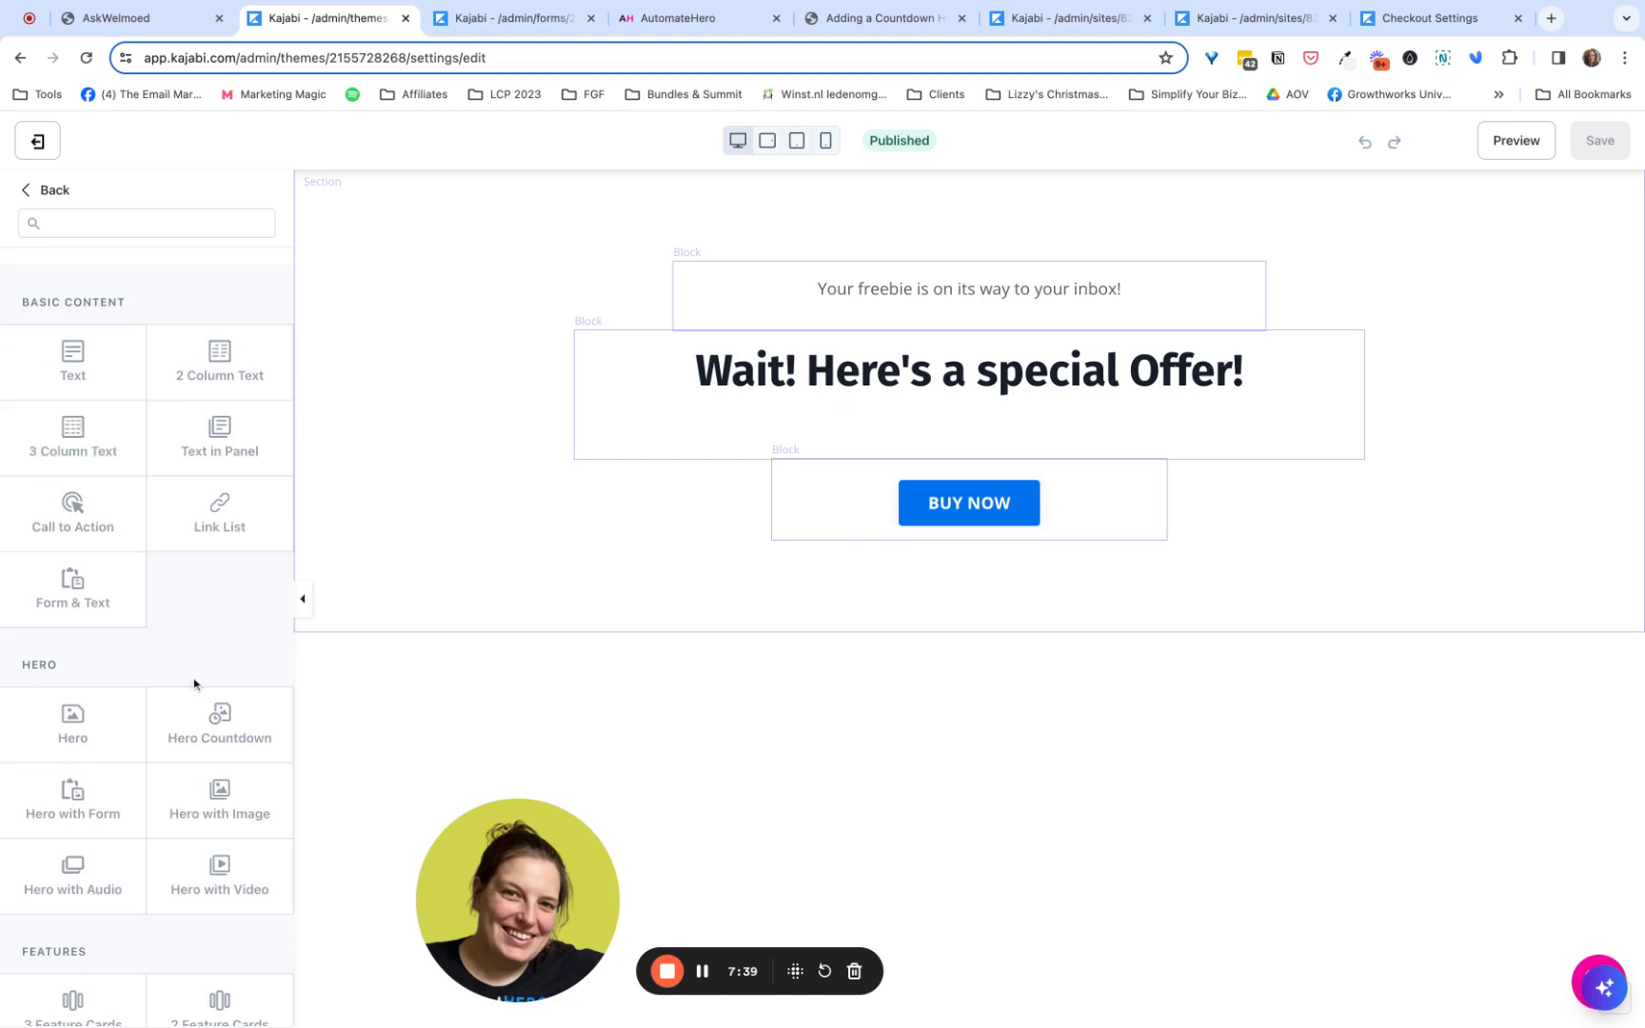
scroll(200, 723, "down", 10)
left_click(228, 982)
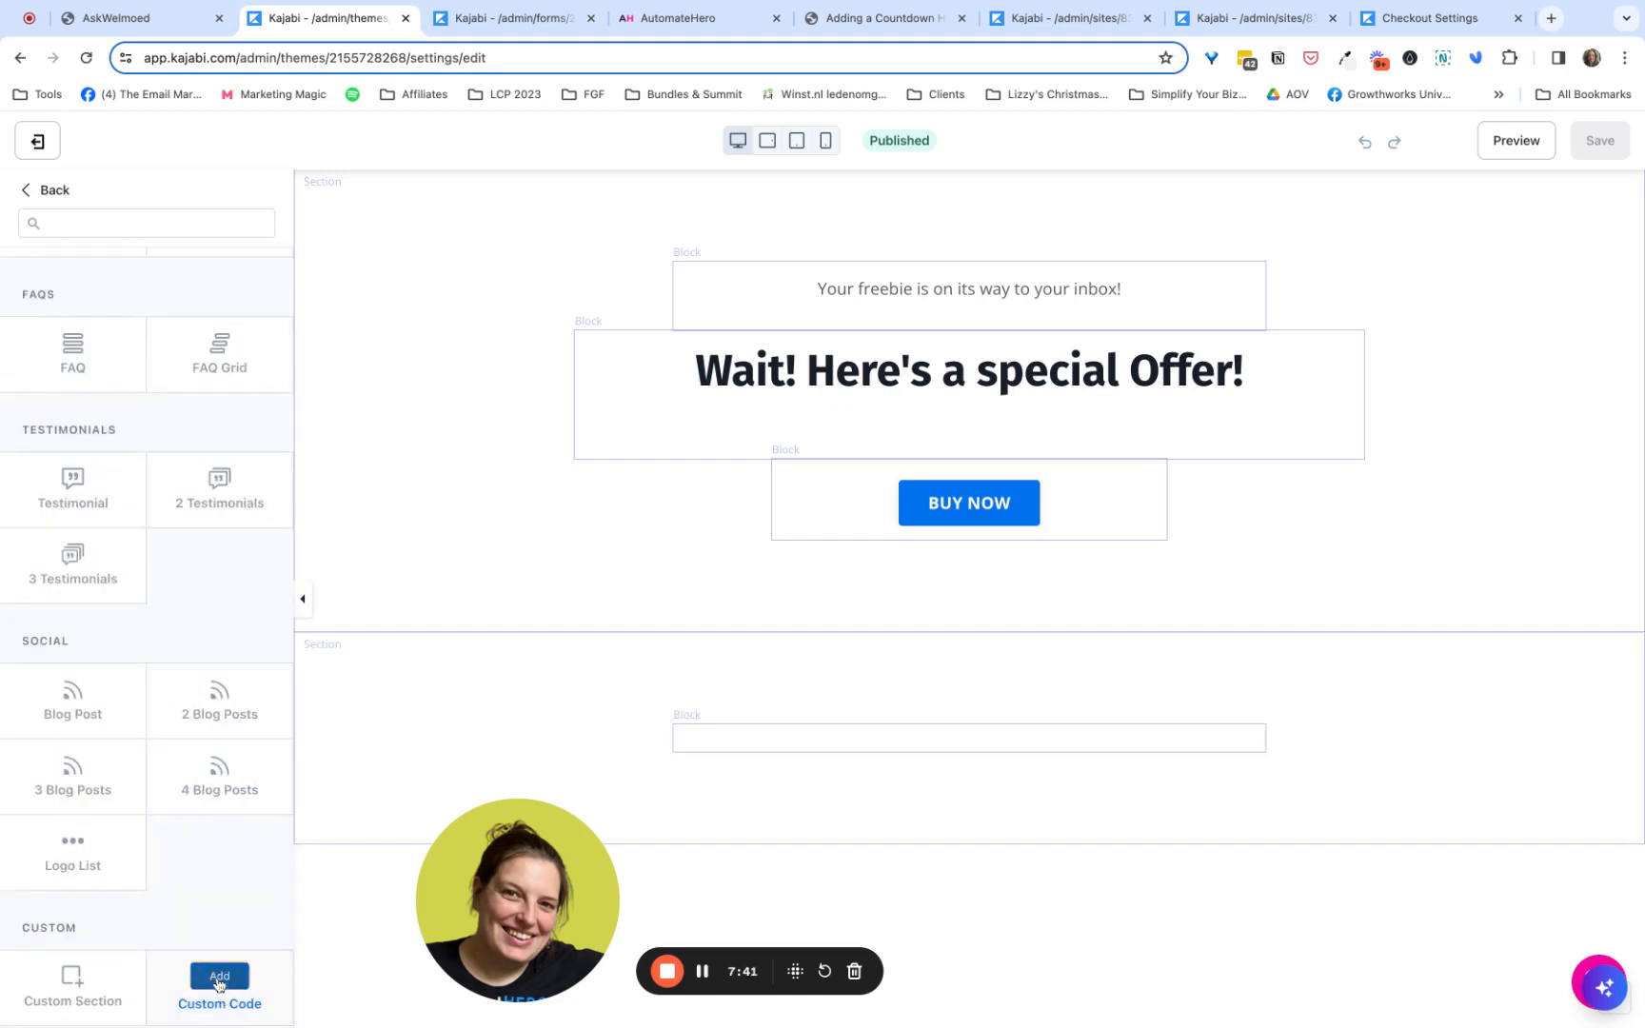
- Replace the custom code block's placeholder with the copied countdown timer script and save the Tripwire Page
left_click(111, 329)
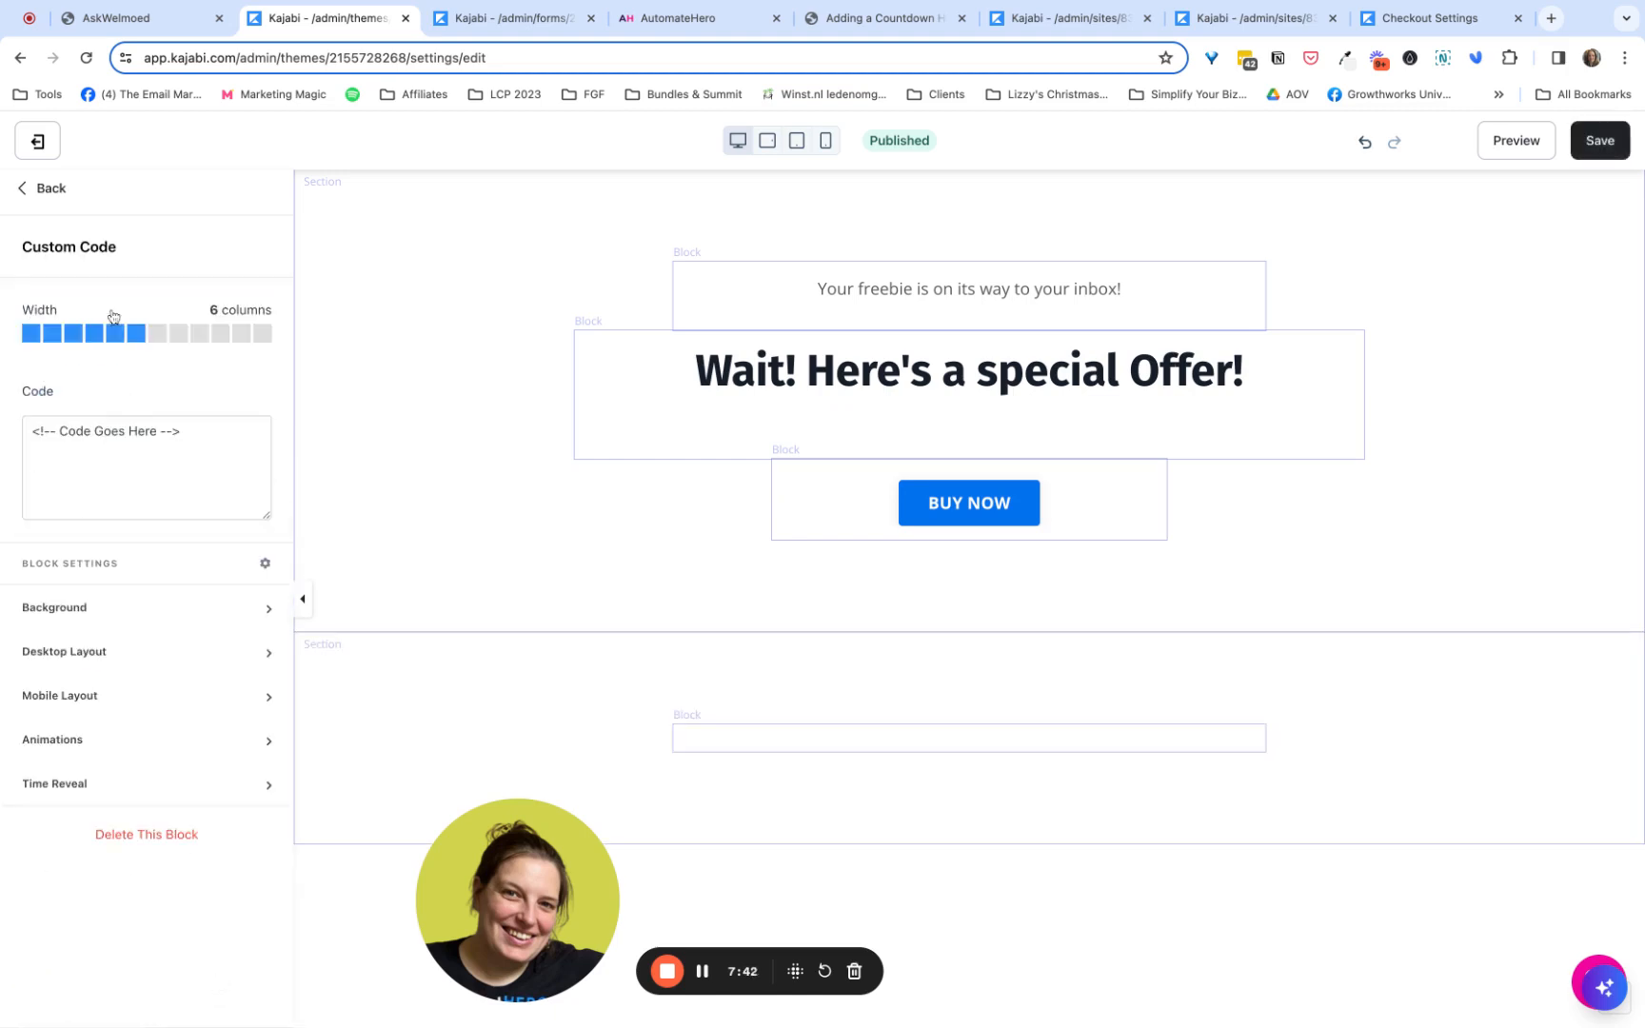
left_click(135, 461)
key("ctrl+a")
key("ctrl+v")
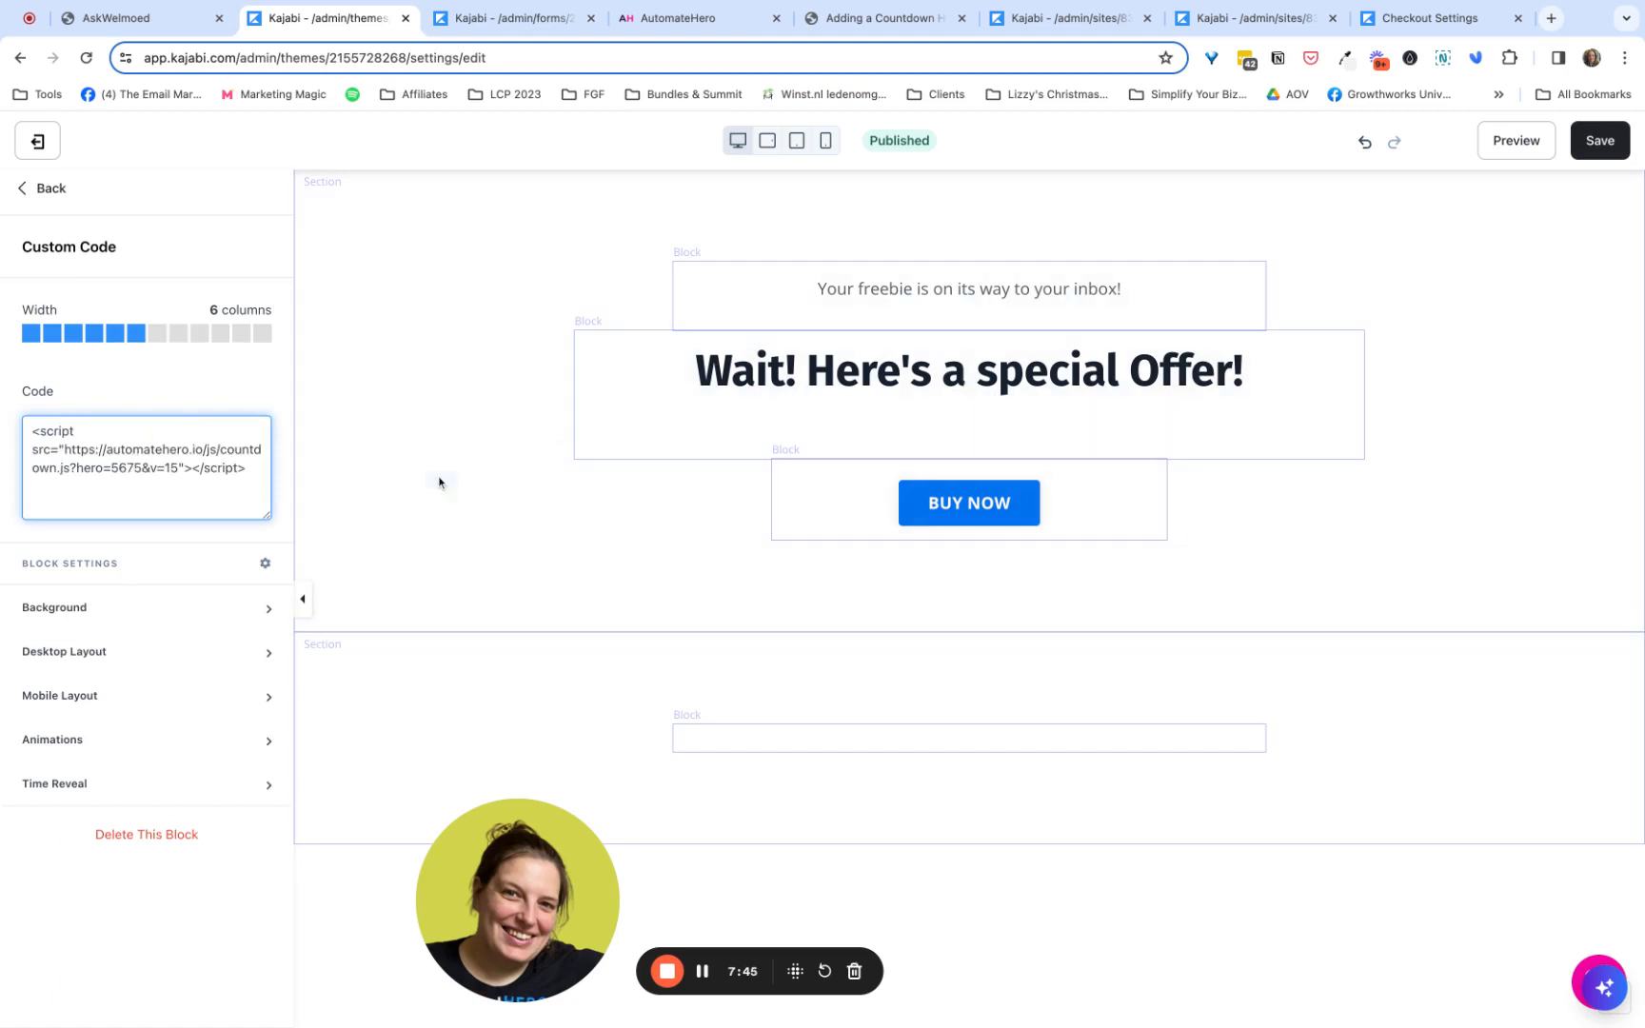
left_click(1600, 141)
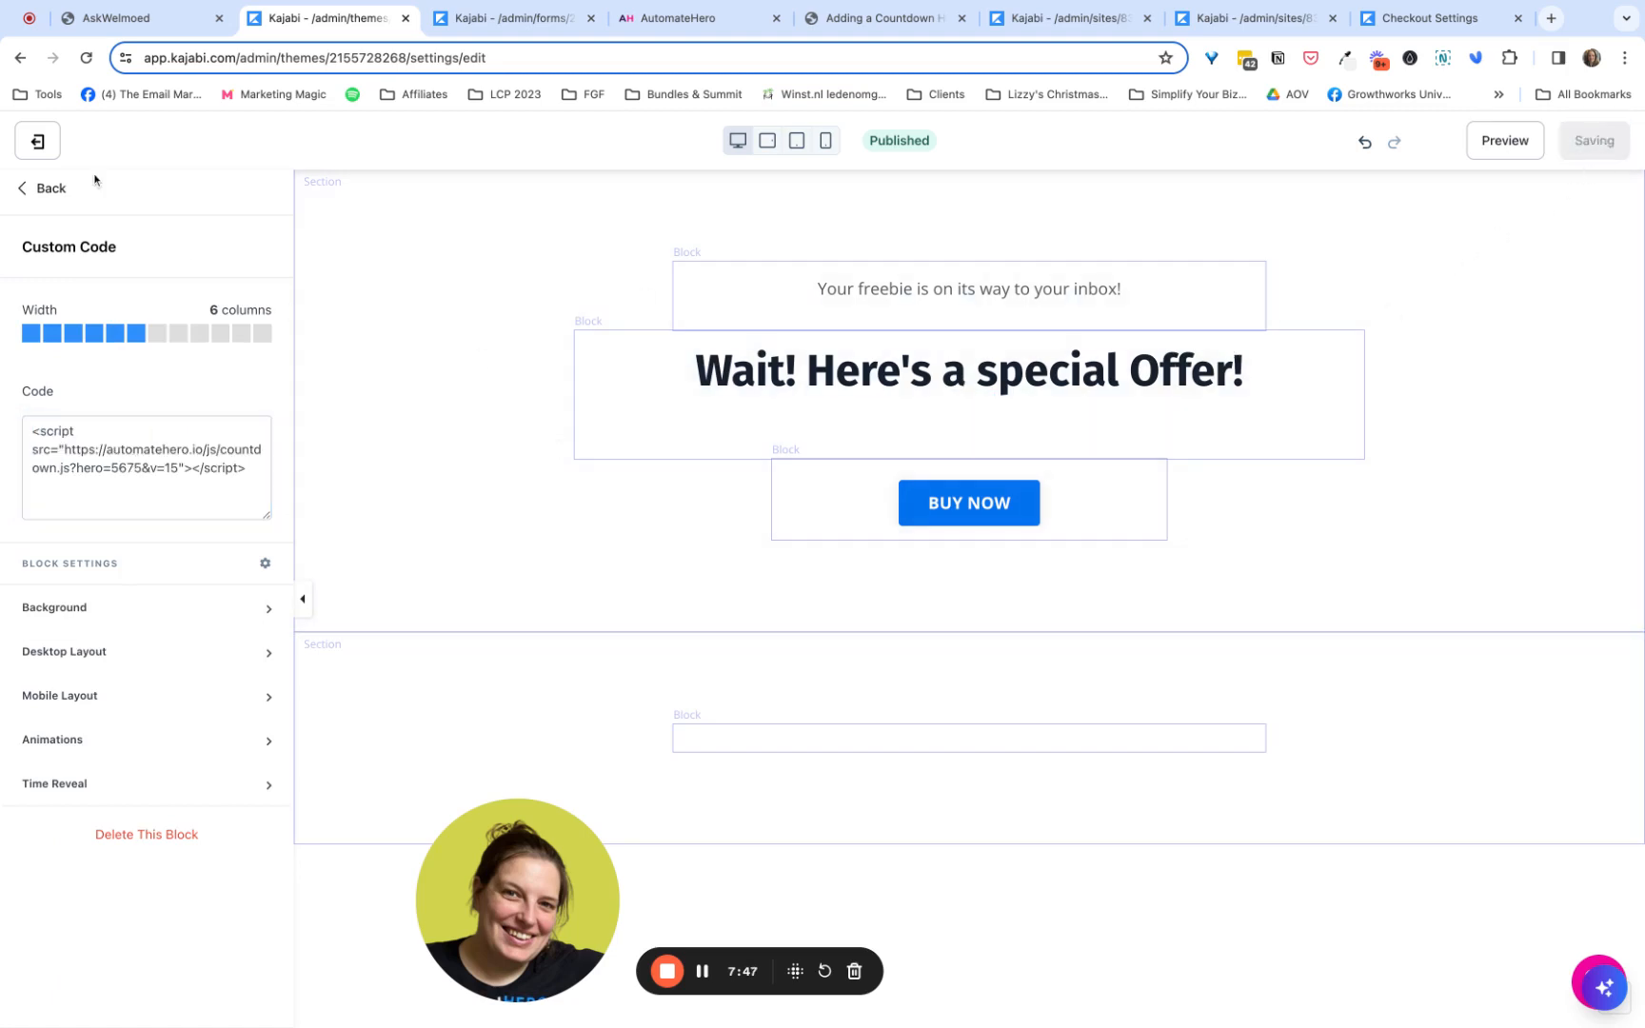
- Move the Custom Code section above the Hero section on the Tripwire Page and save the page
left_click(44, 190)
left_click(44, 189)
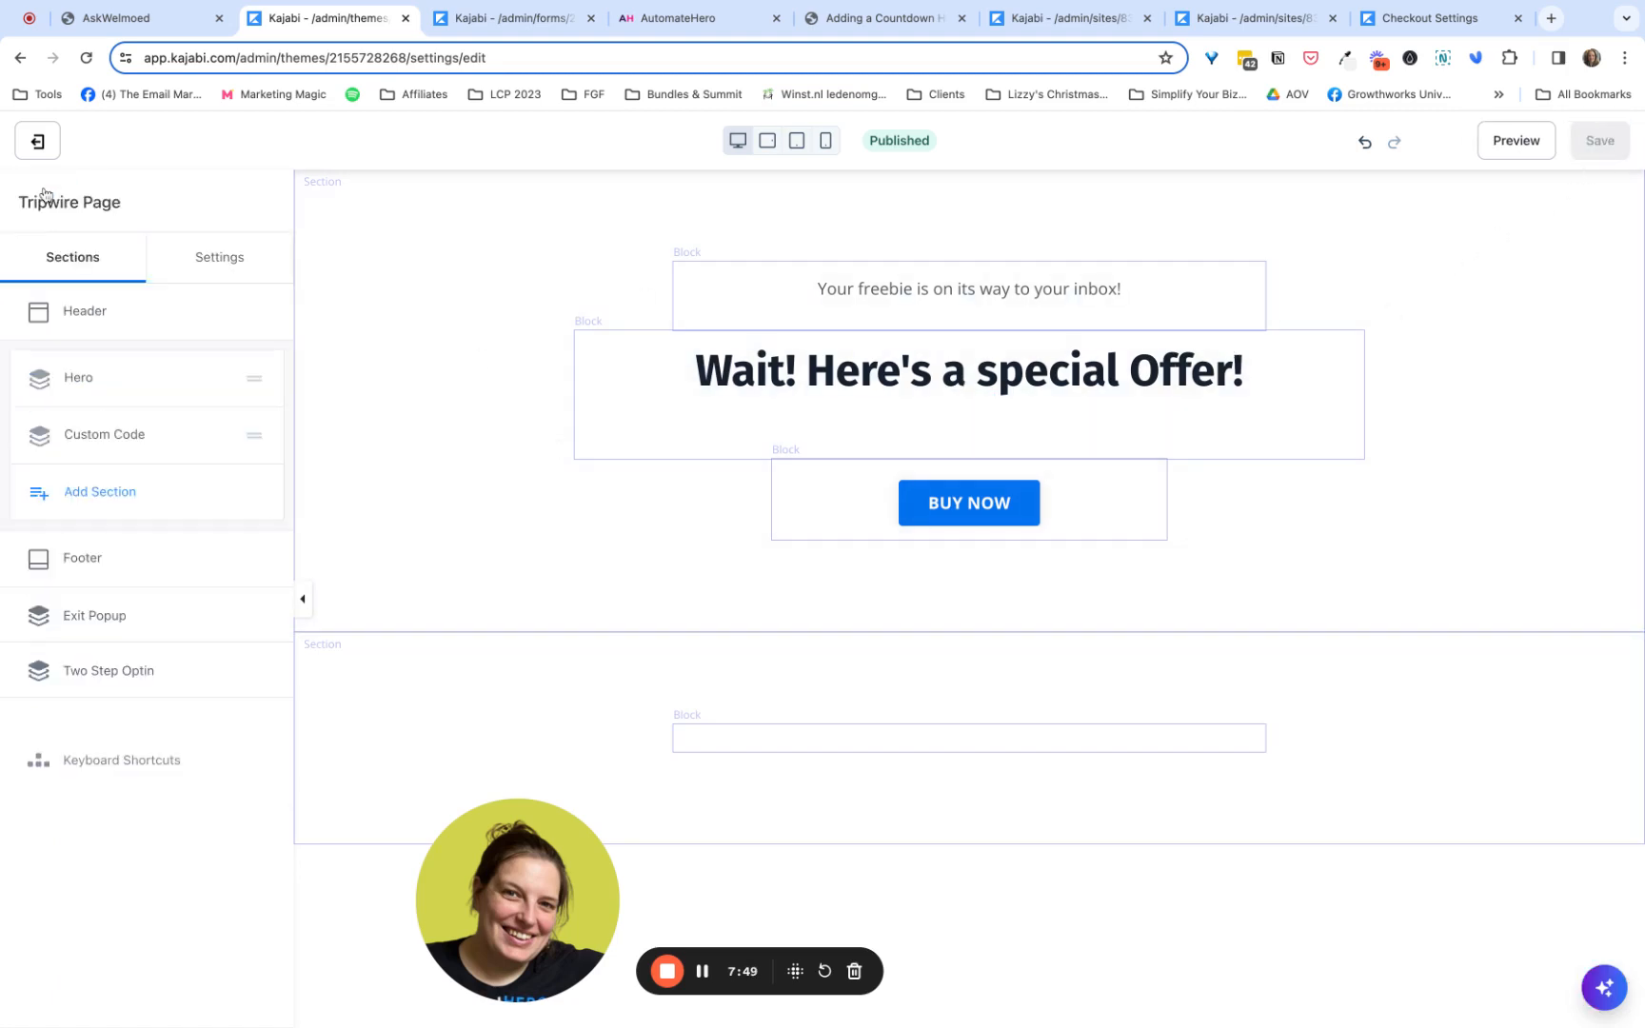
left_click_drag(80, 438, 80, 379)
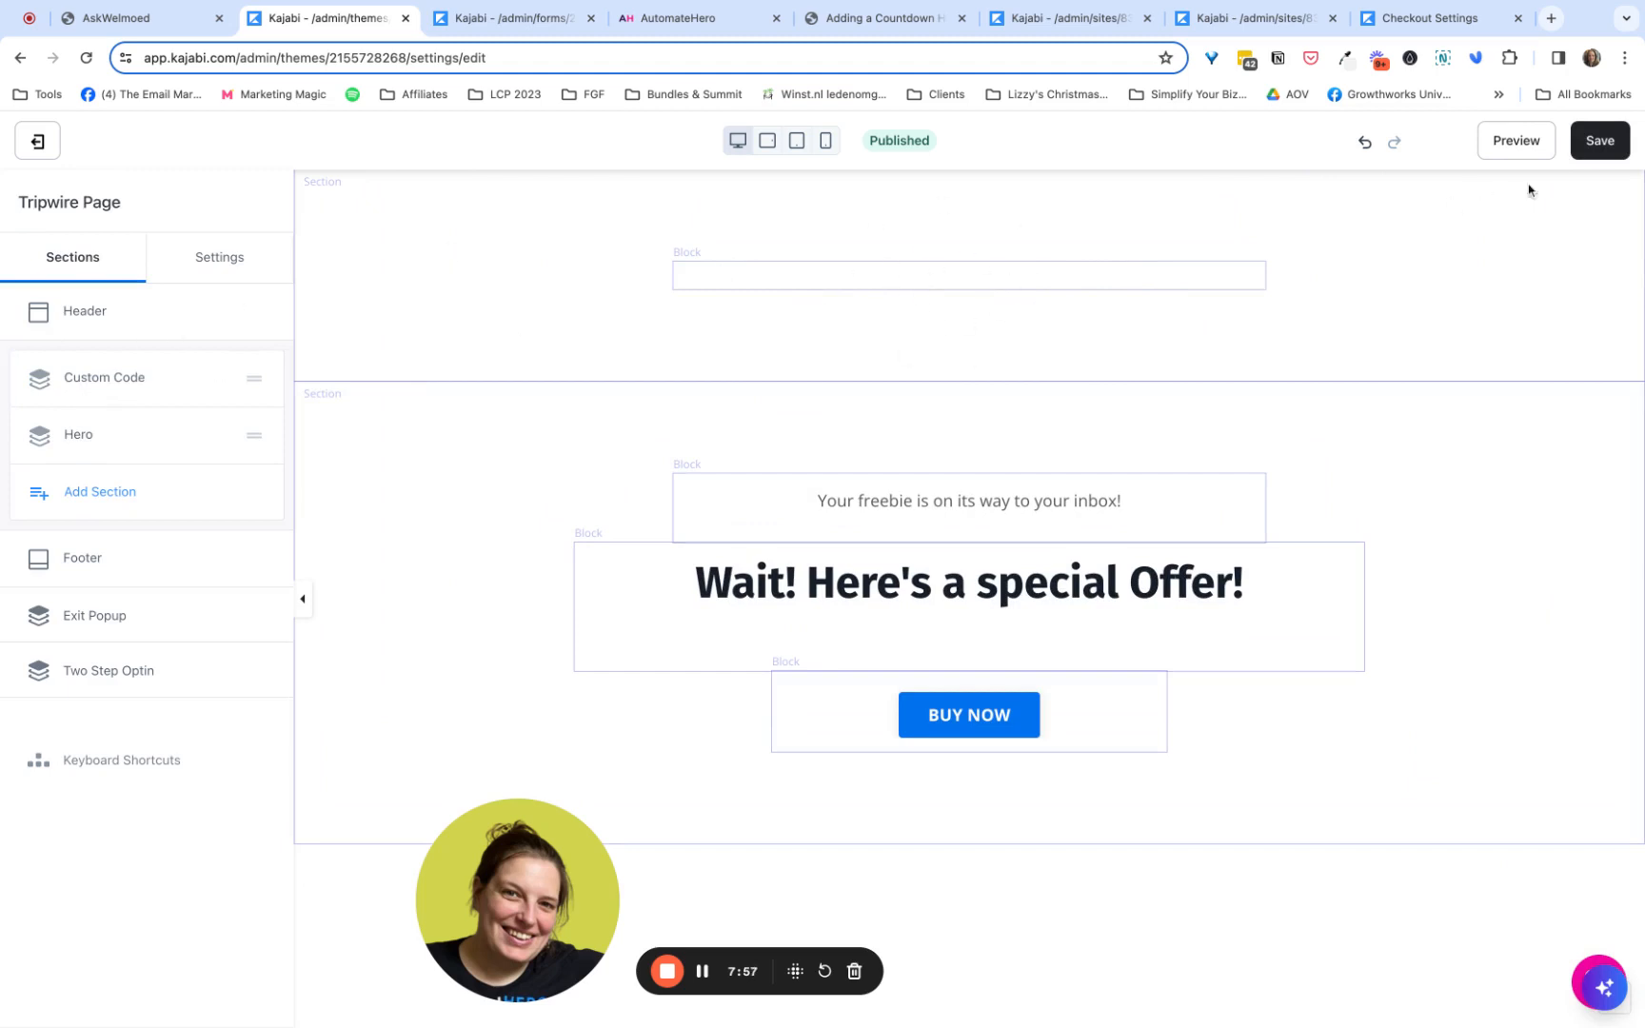
left_click(1600, 141)
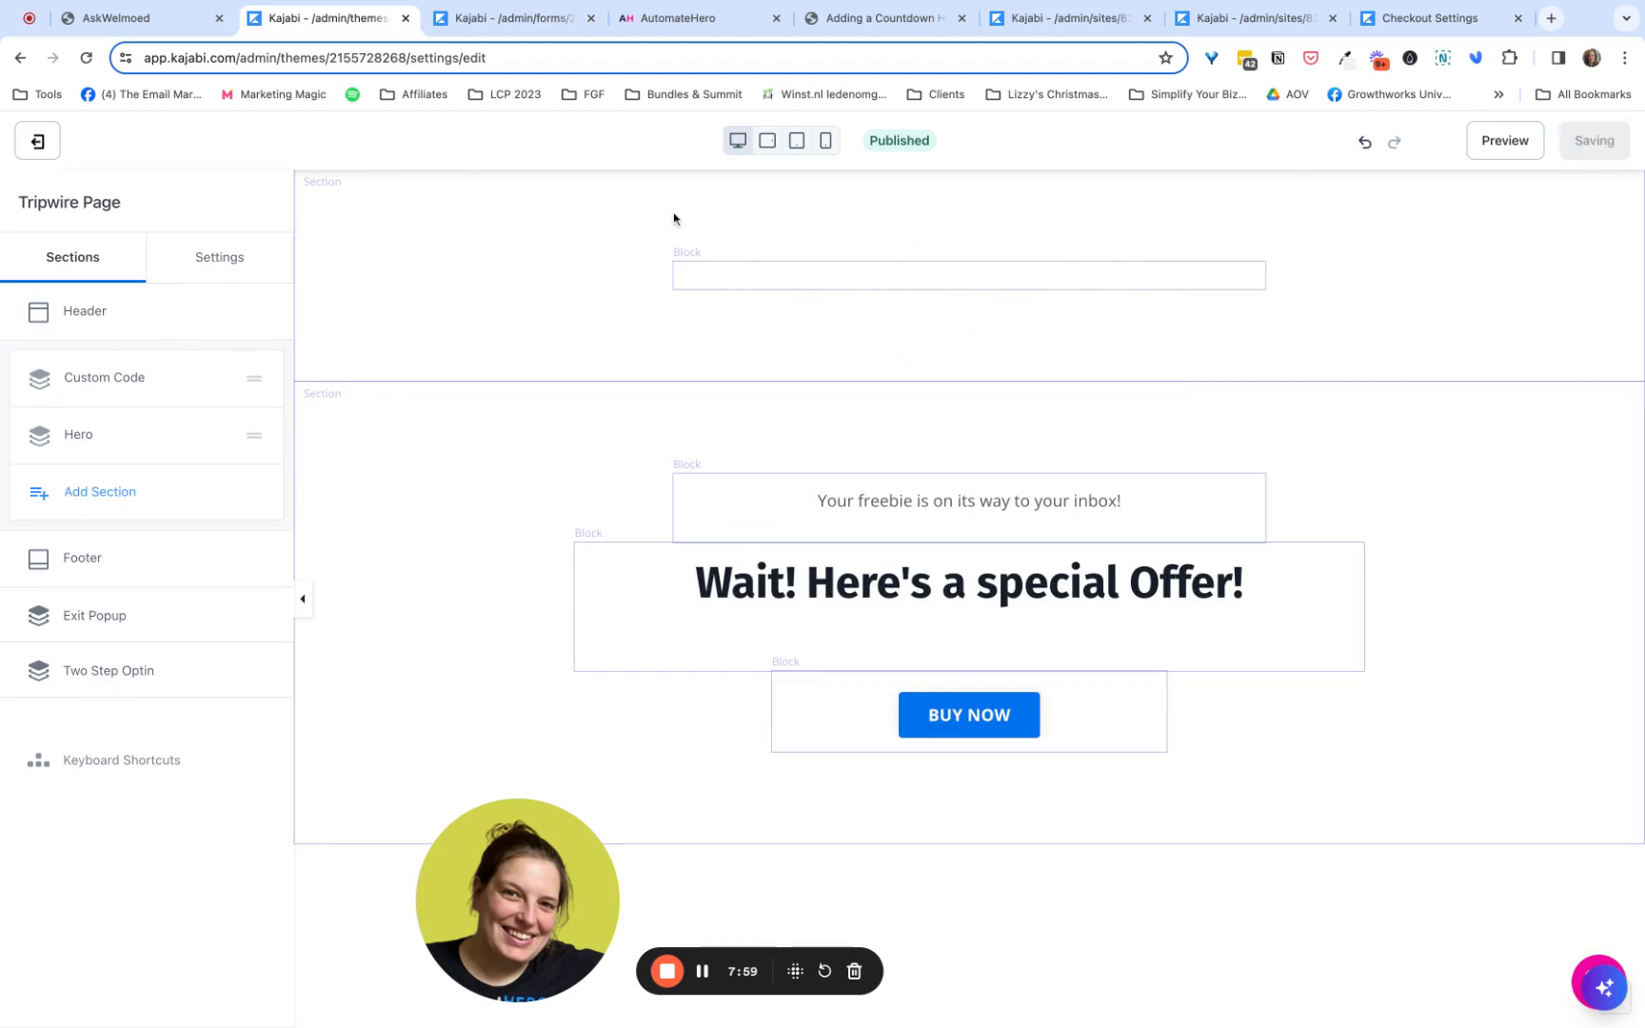
- Review the Tripwire Offer hero's page settings and its Kajabi embed code in AutomateHero, then return to the Tripwire Page editor
left_click(686, 18)
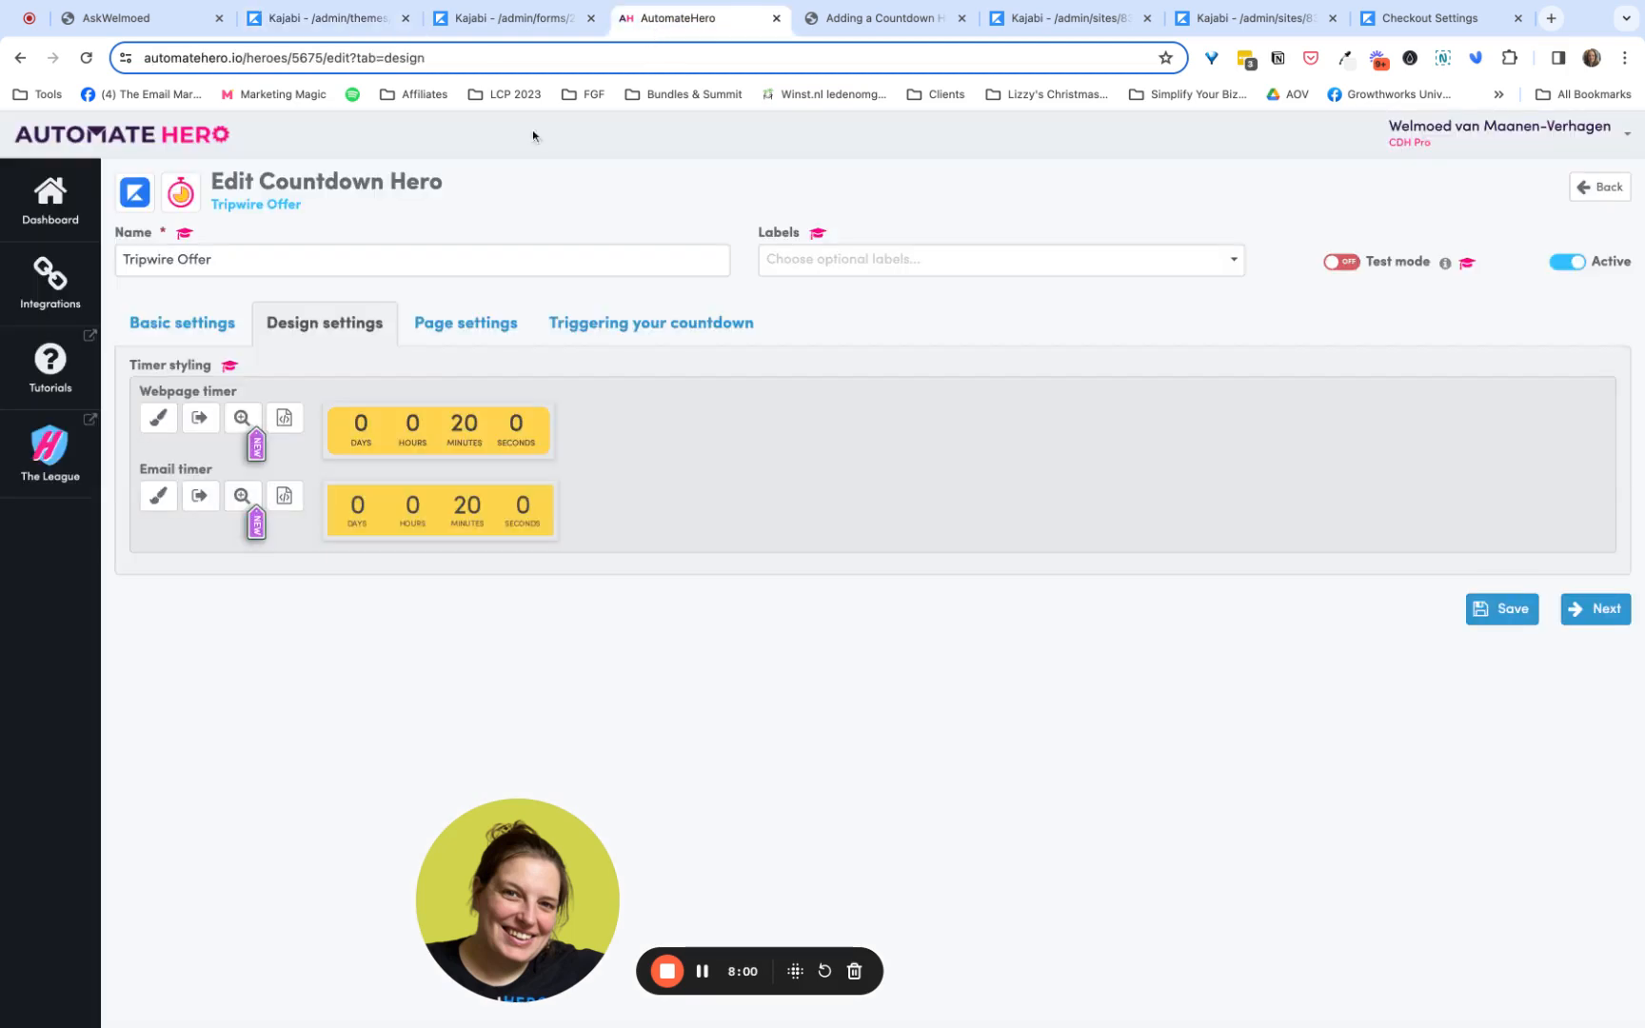
left_click(445, 335)
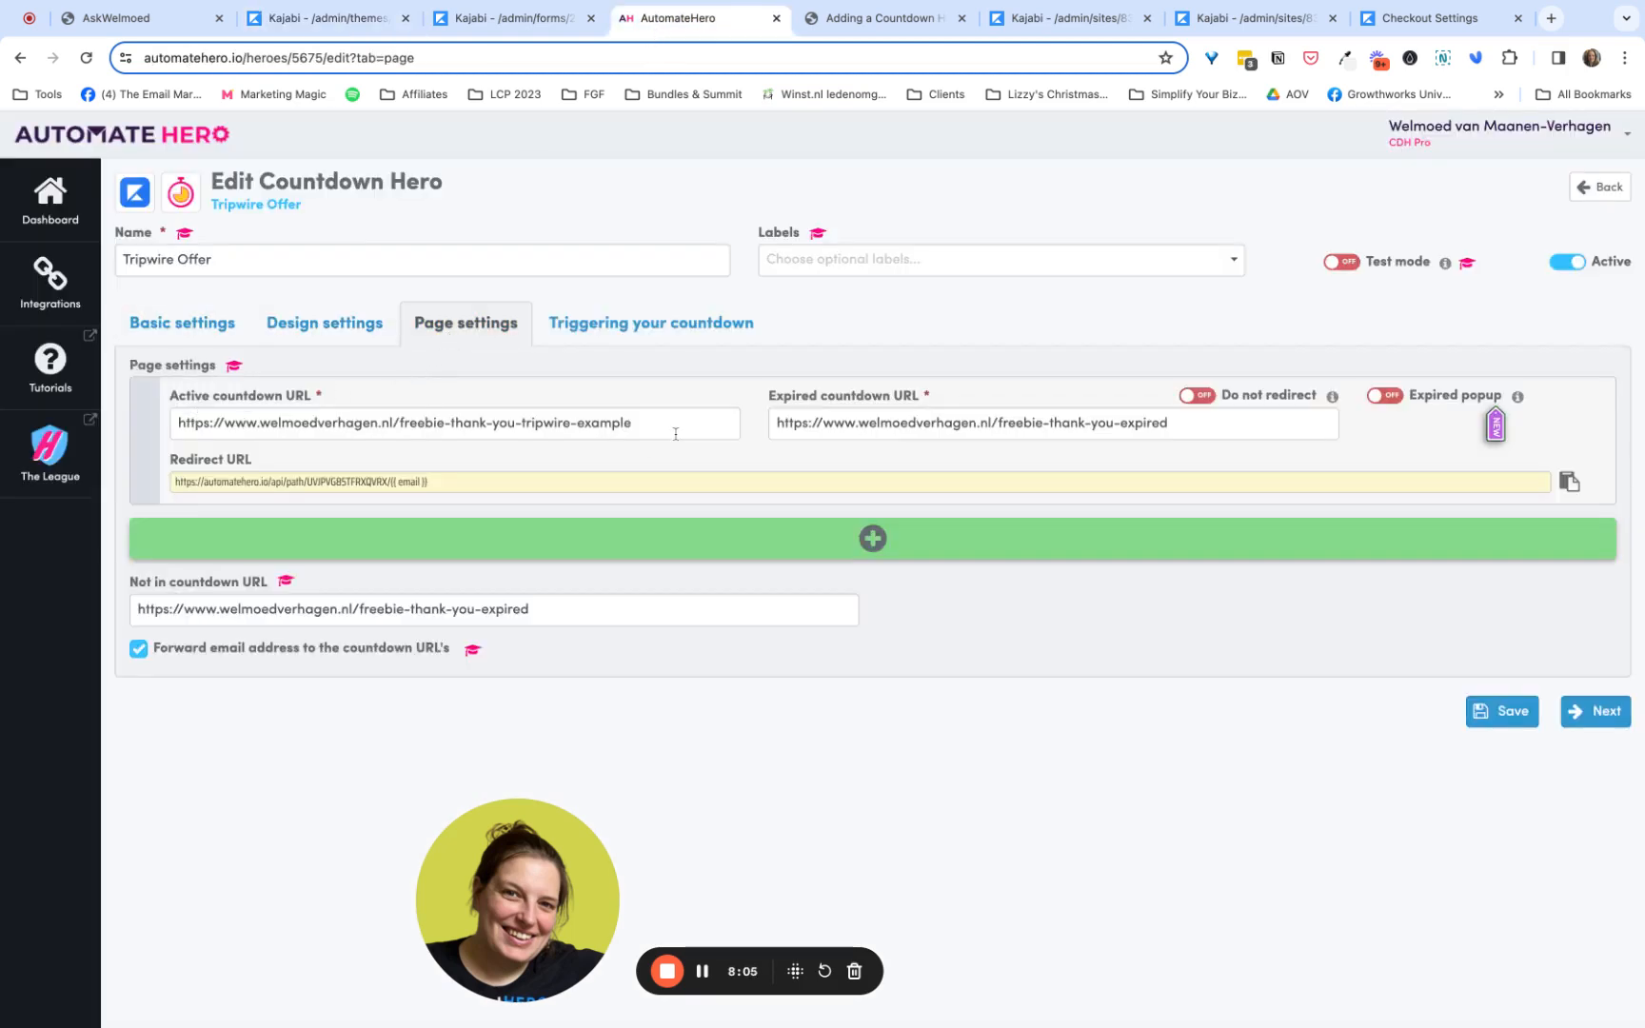
left_click(592, 351)
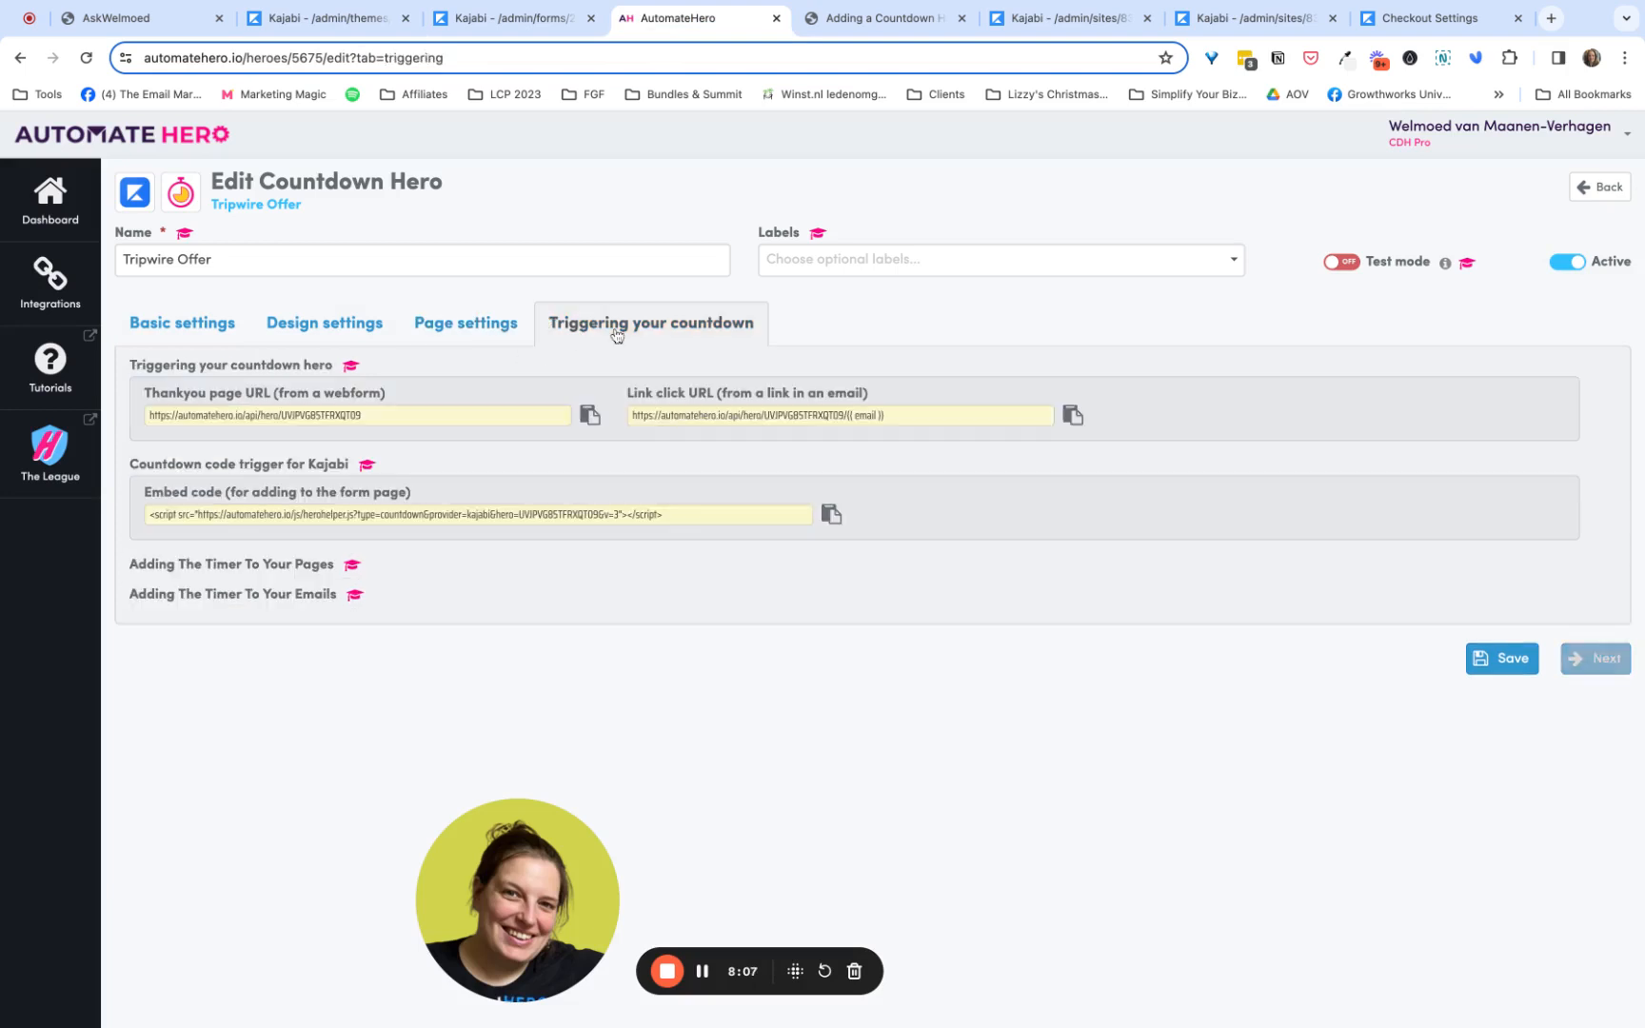
left_click(595, 516)
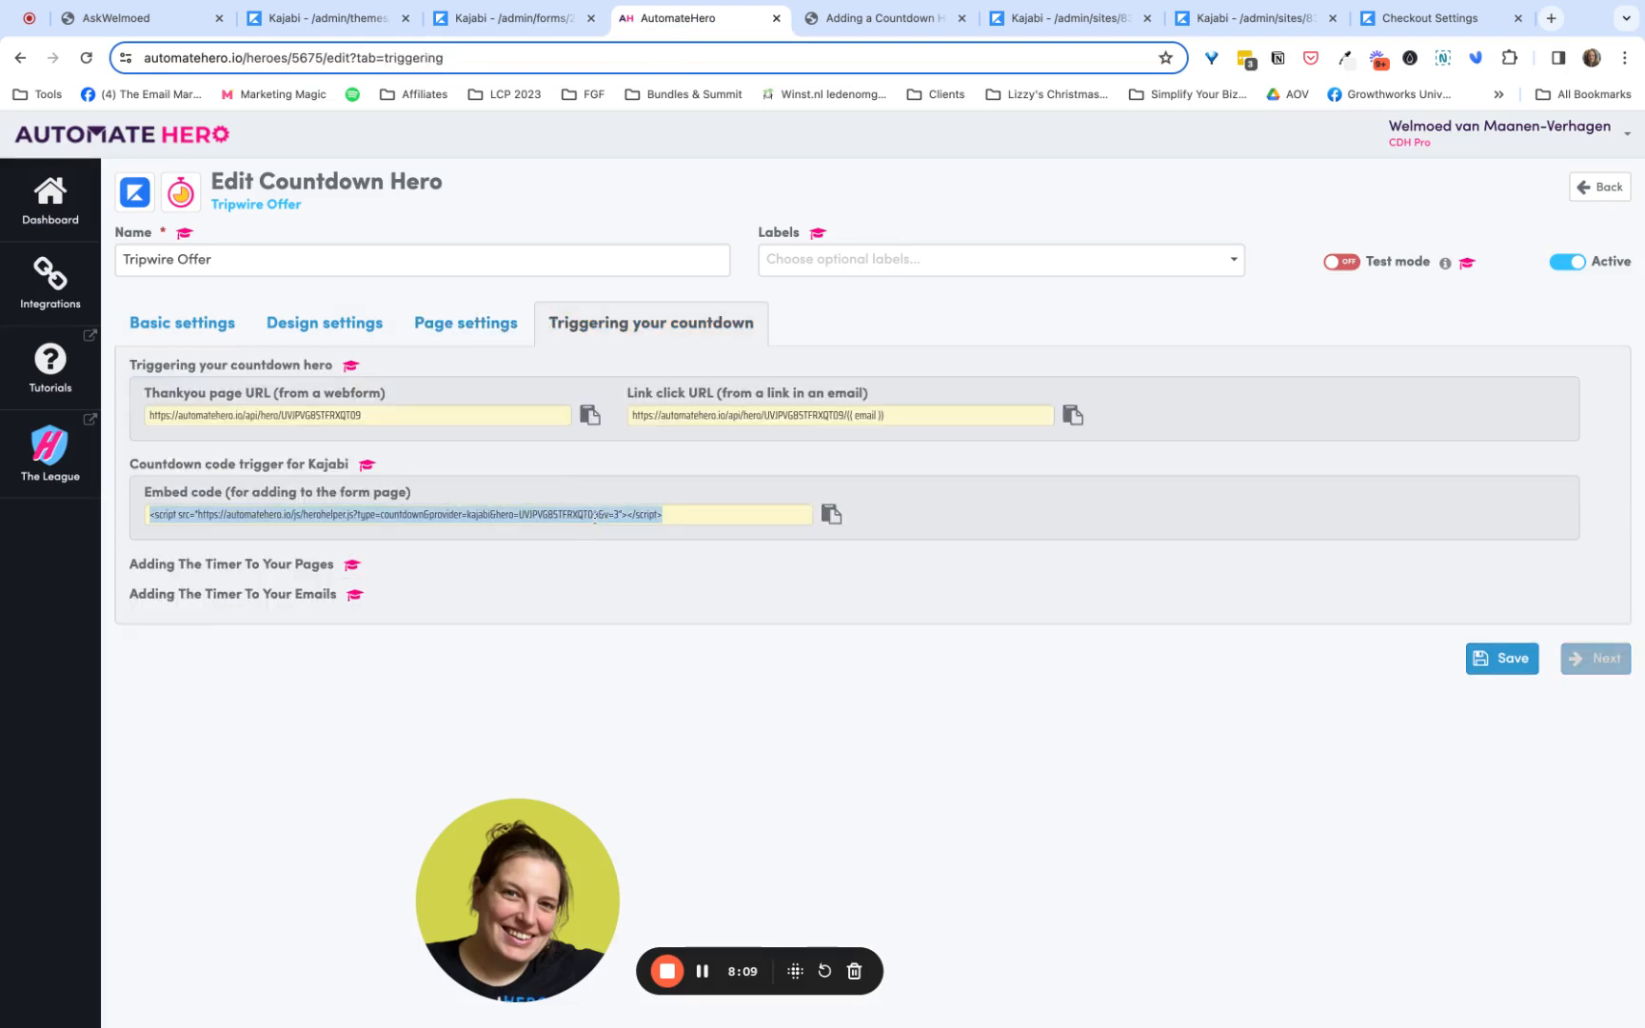
left_click(351, 21)
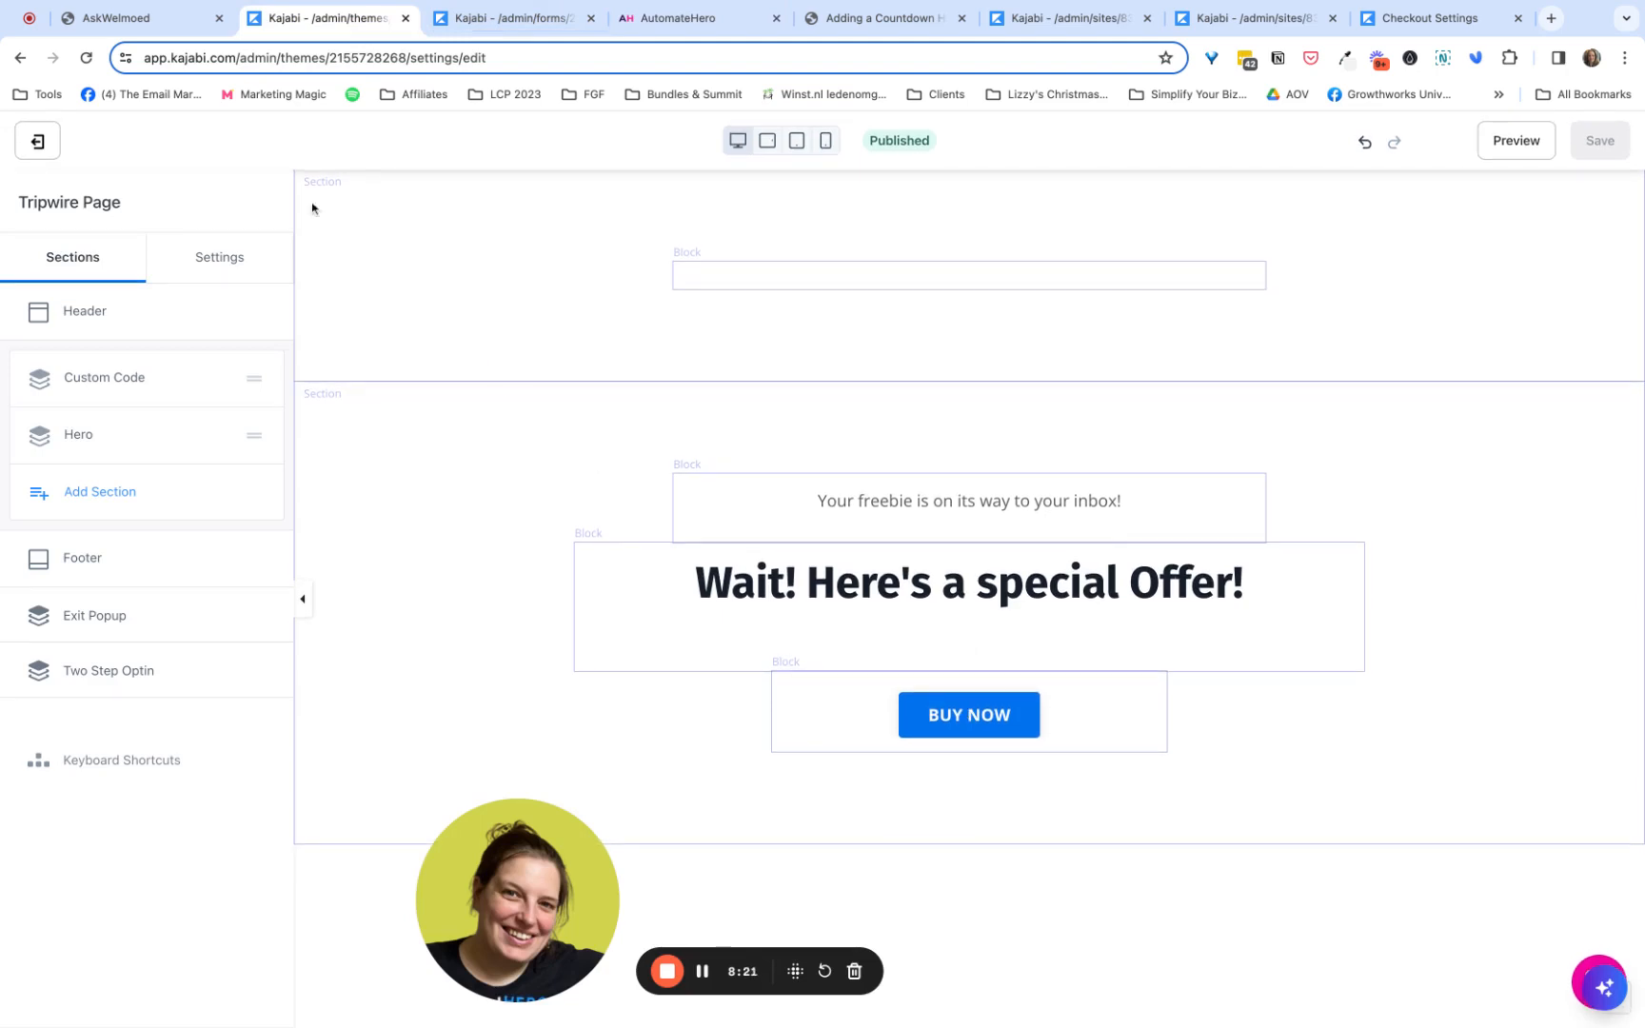
- Exit the Tripwire Page editor and check the Expired countdown URL in the AutomateHero hero's page settings
left_click(38, 142)
key("super+4")
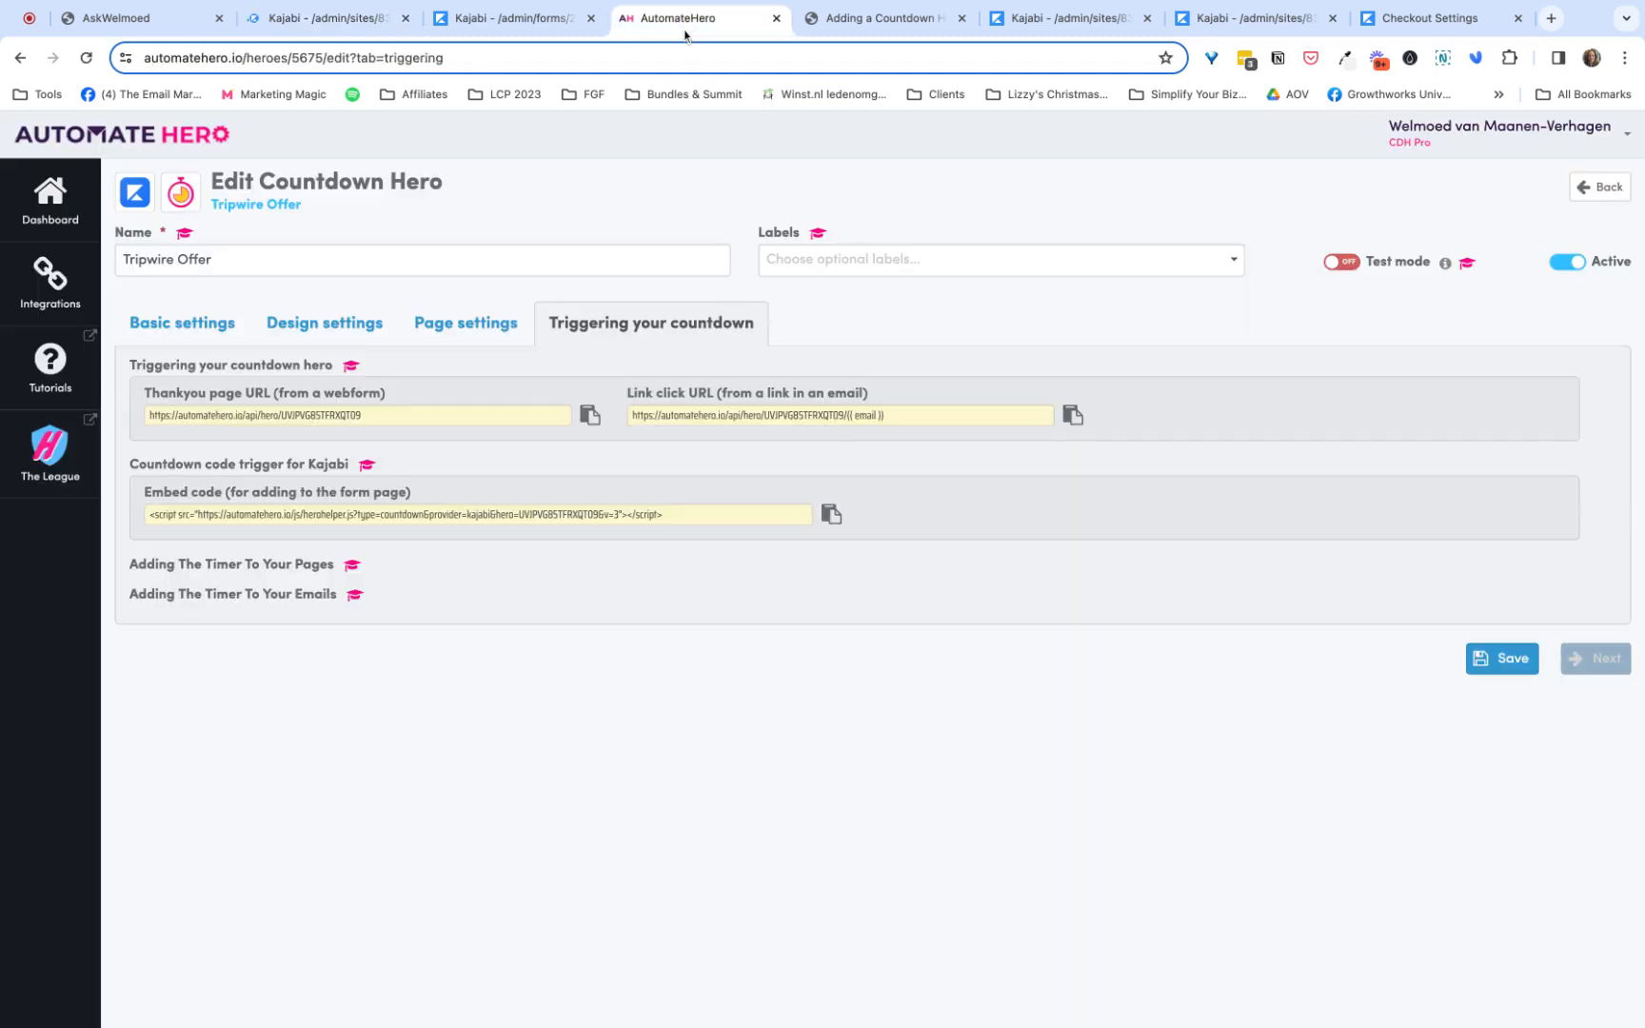
left_click(488, 324)
triple_click(963, 422)
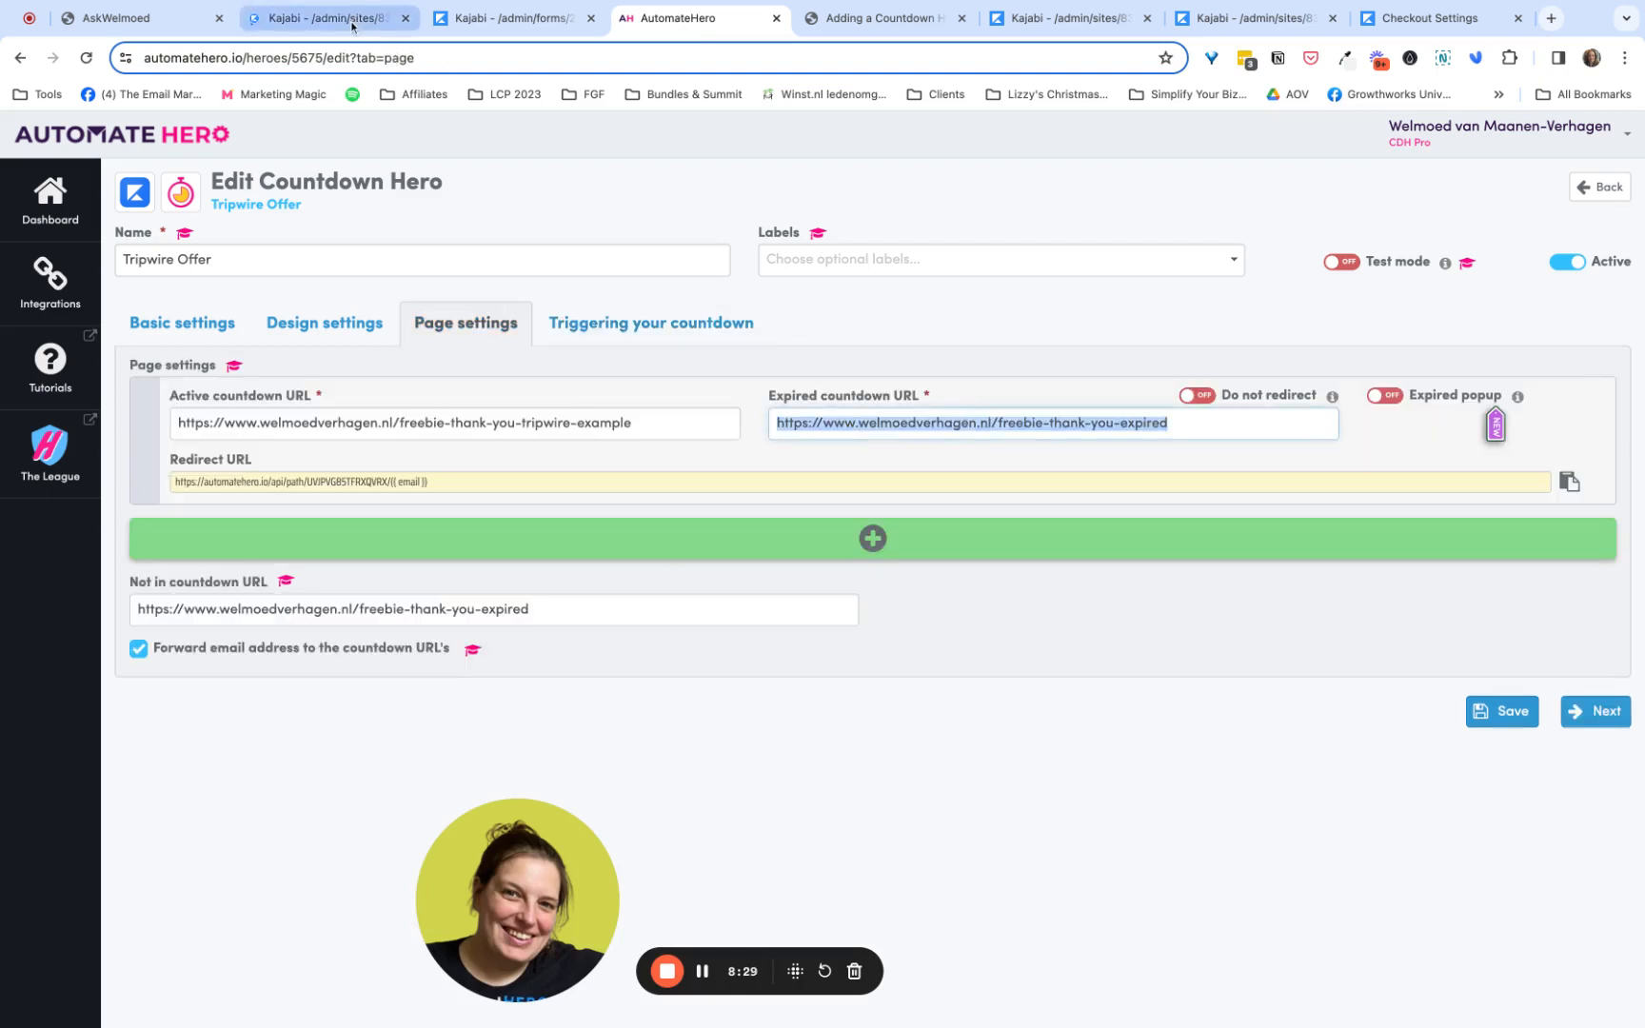
- Return to Kajabi's landing pages list, then view the blog article on adding a Countdown Hero timer to a Kajabi checkout page
left_click(383, 27)
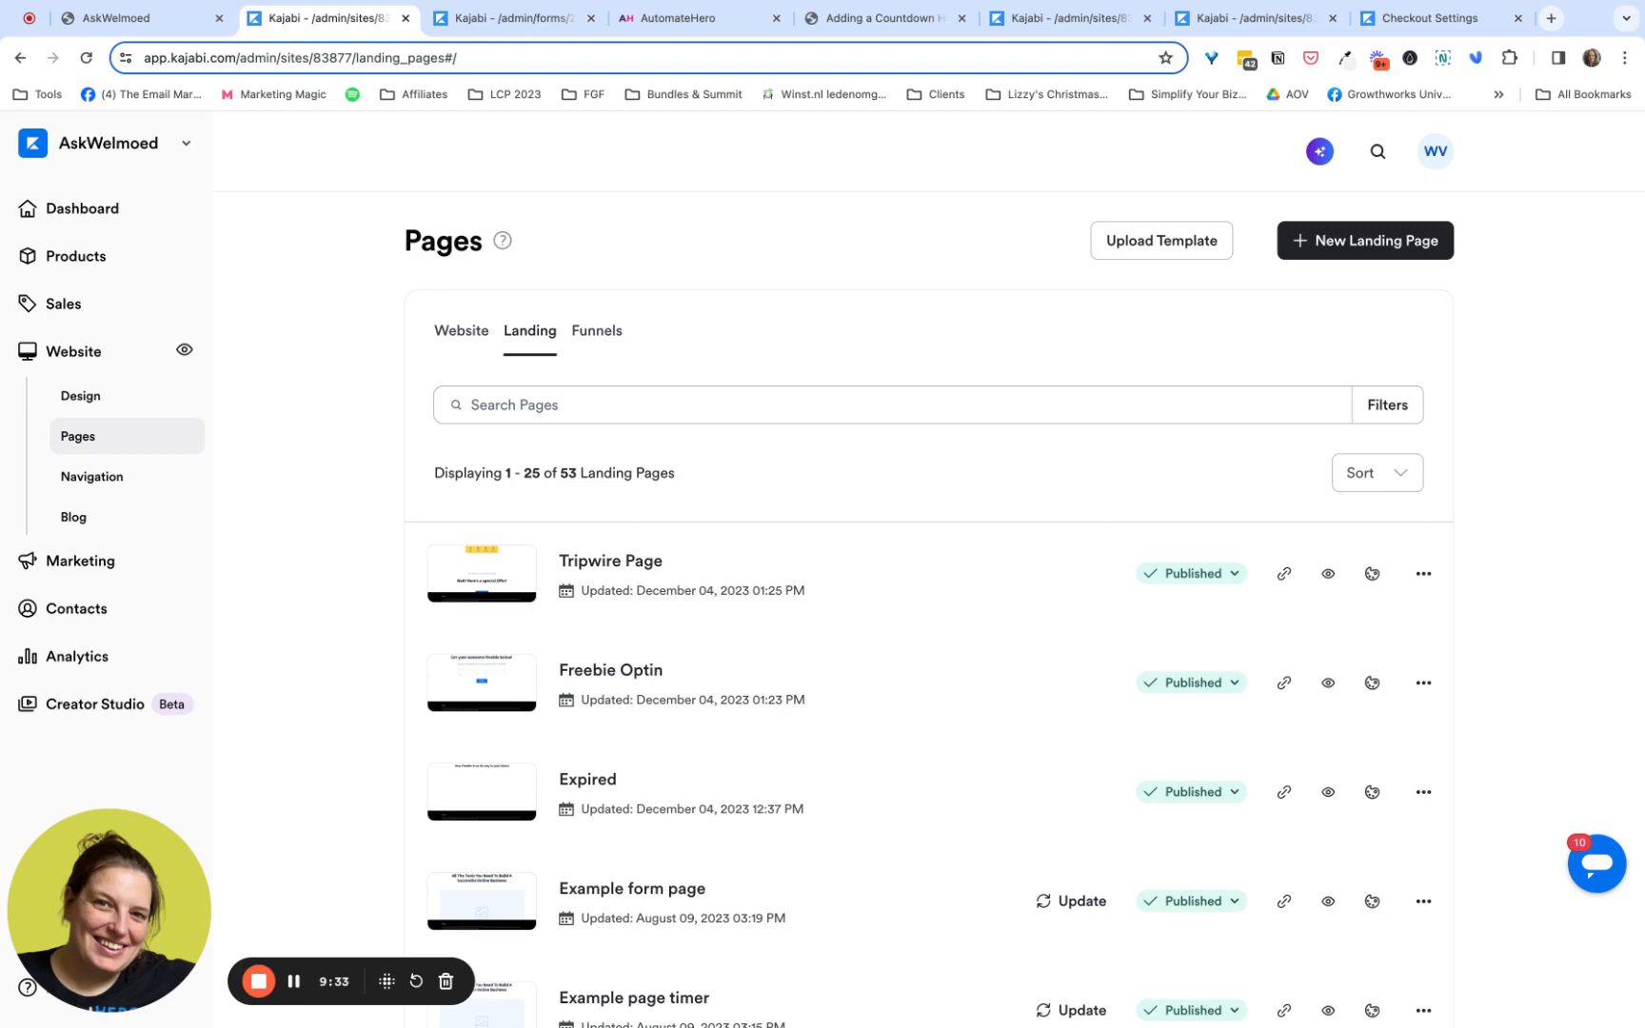
left_click(881, 21)
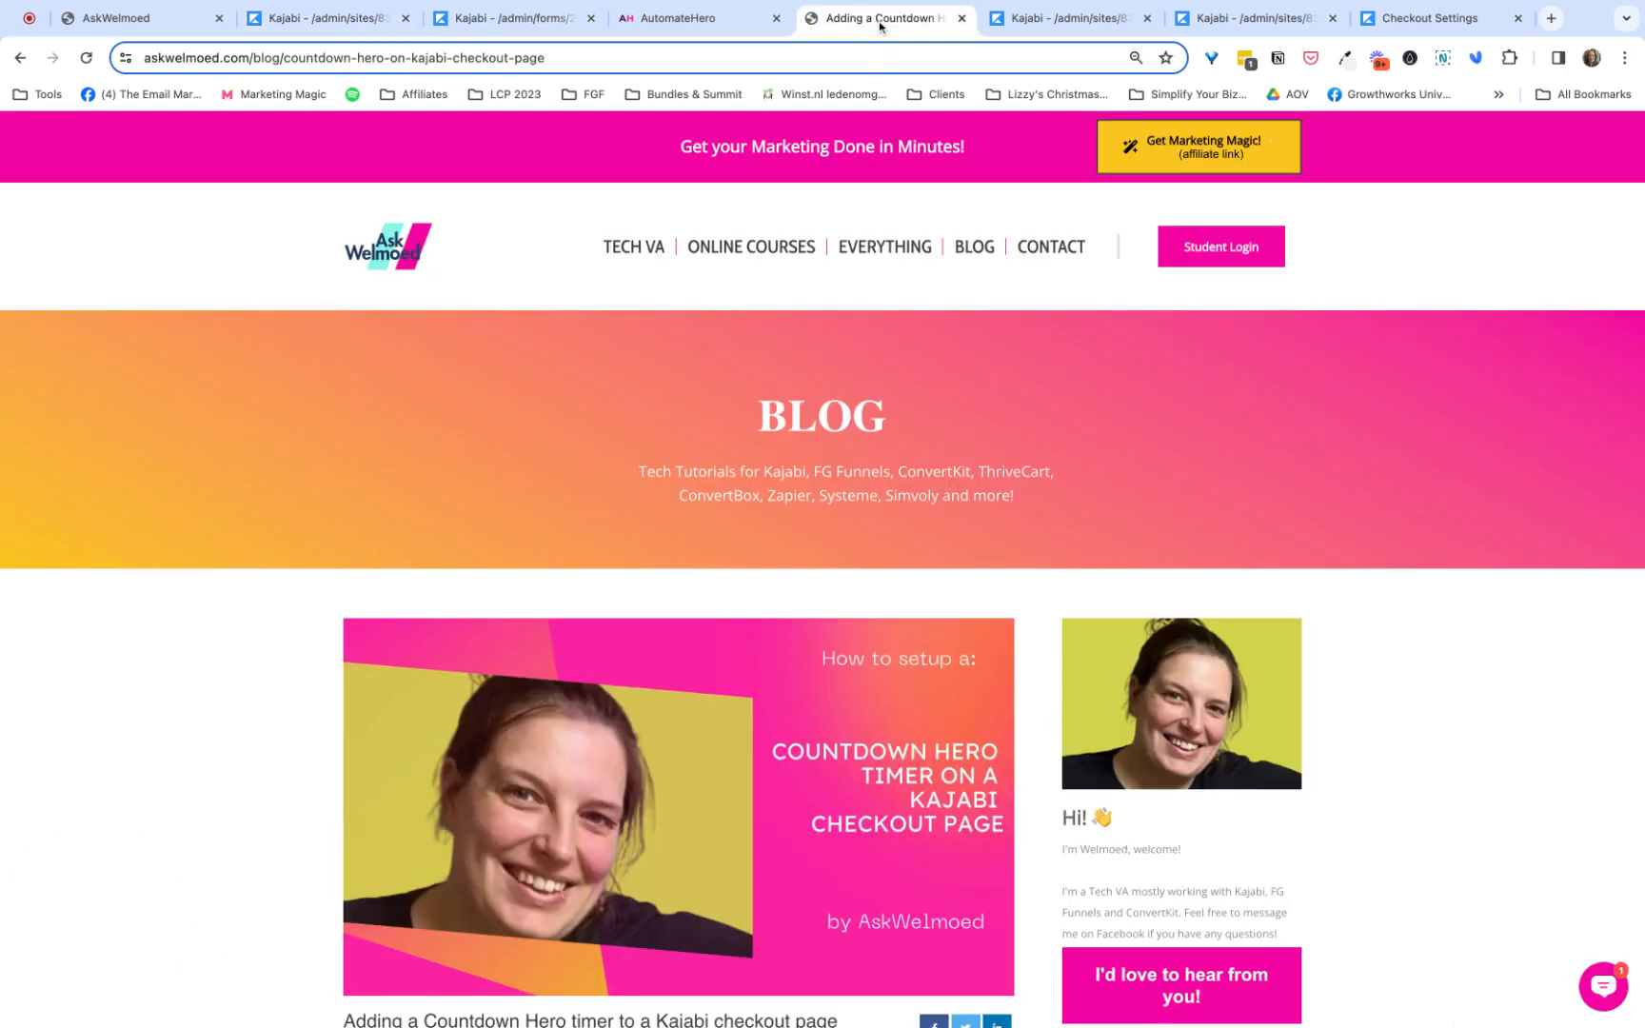
- Read the article's setup instructions, examining step 1 on where the header page script goes in Kajabi's settings
scroll(592, 448, "down", 7)
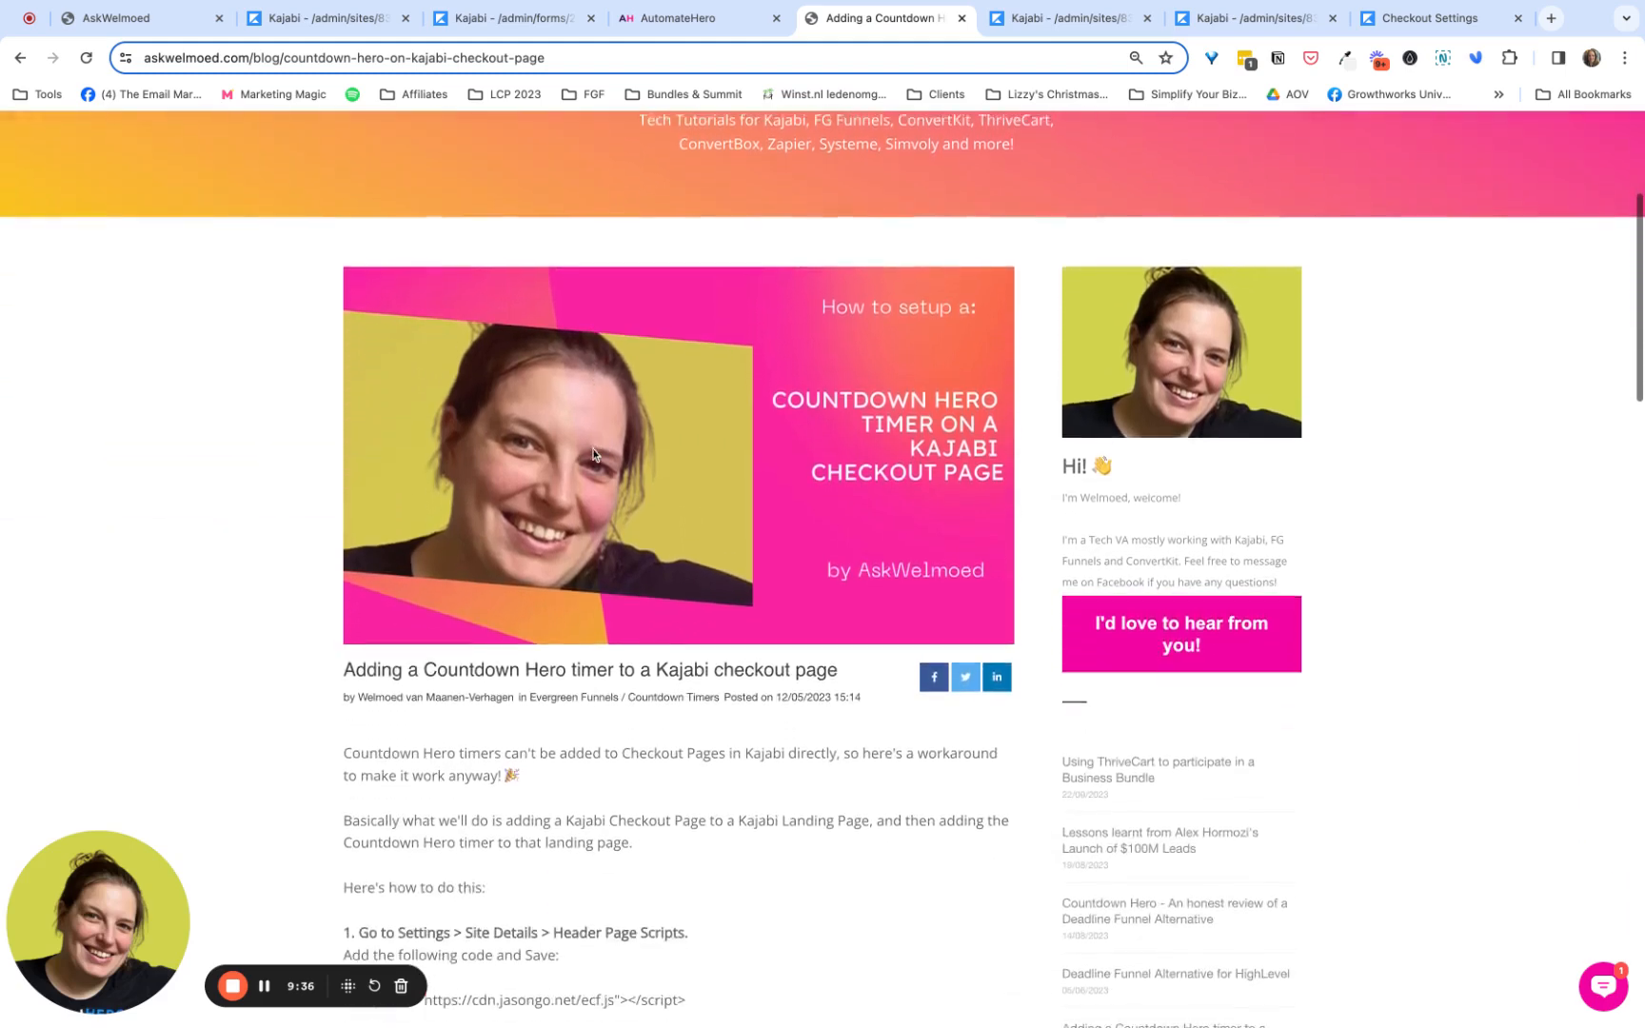
scroll(592, 454, "down", 2)
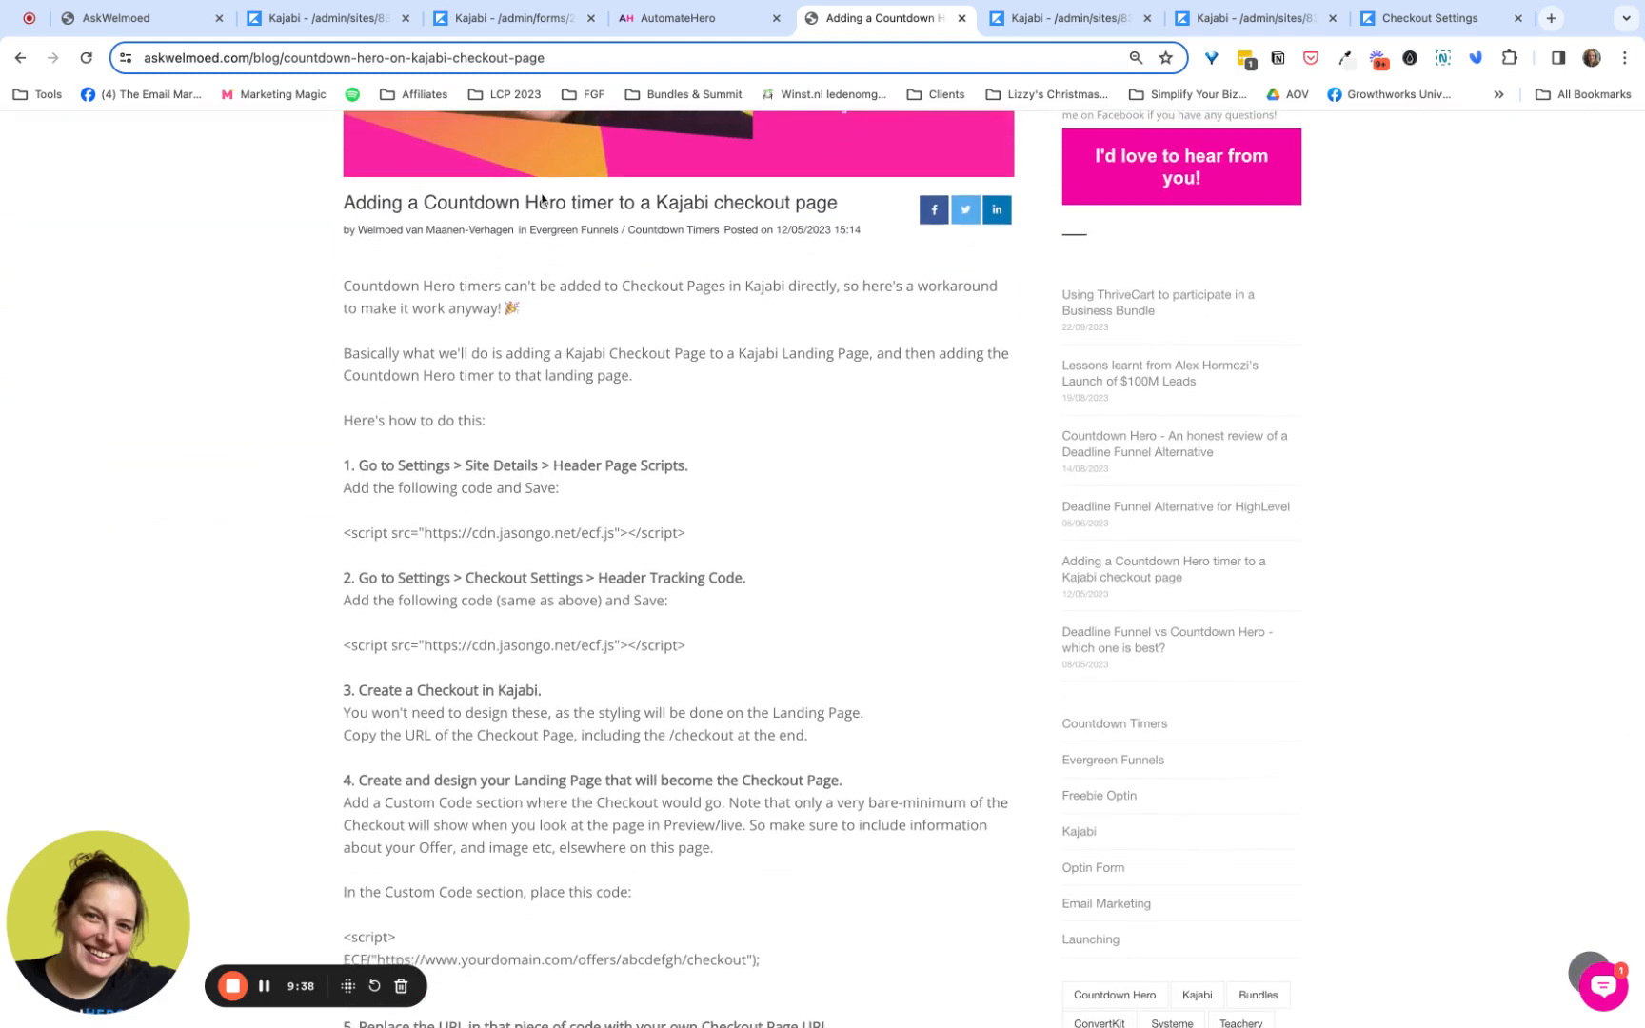
triple_click(522, 200)
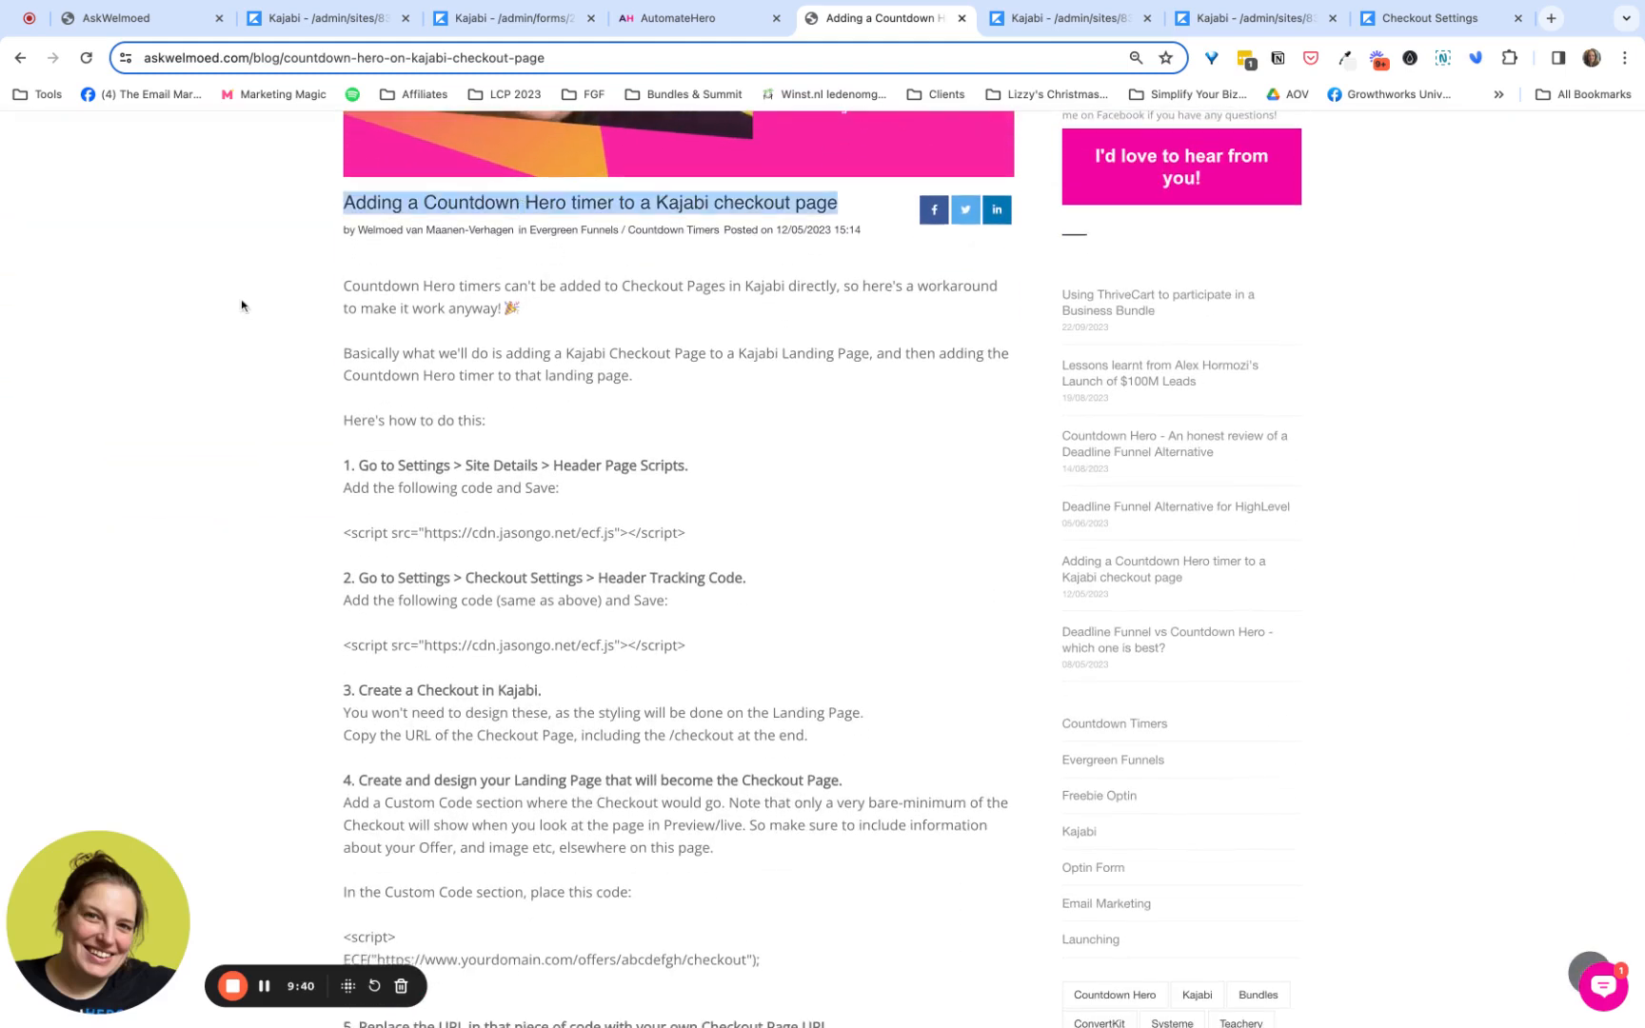
scroll(327, 303, "down", 3)
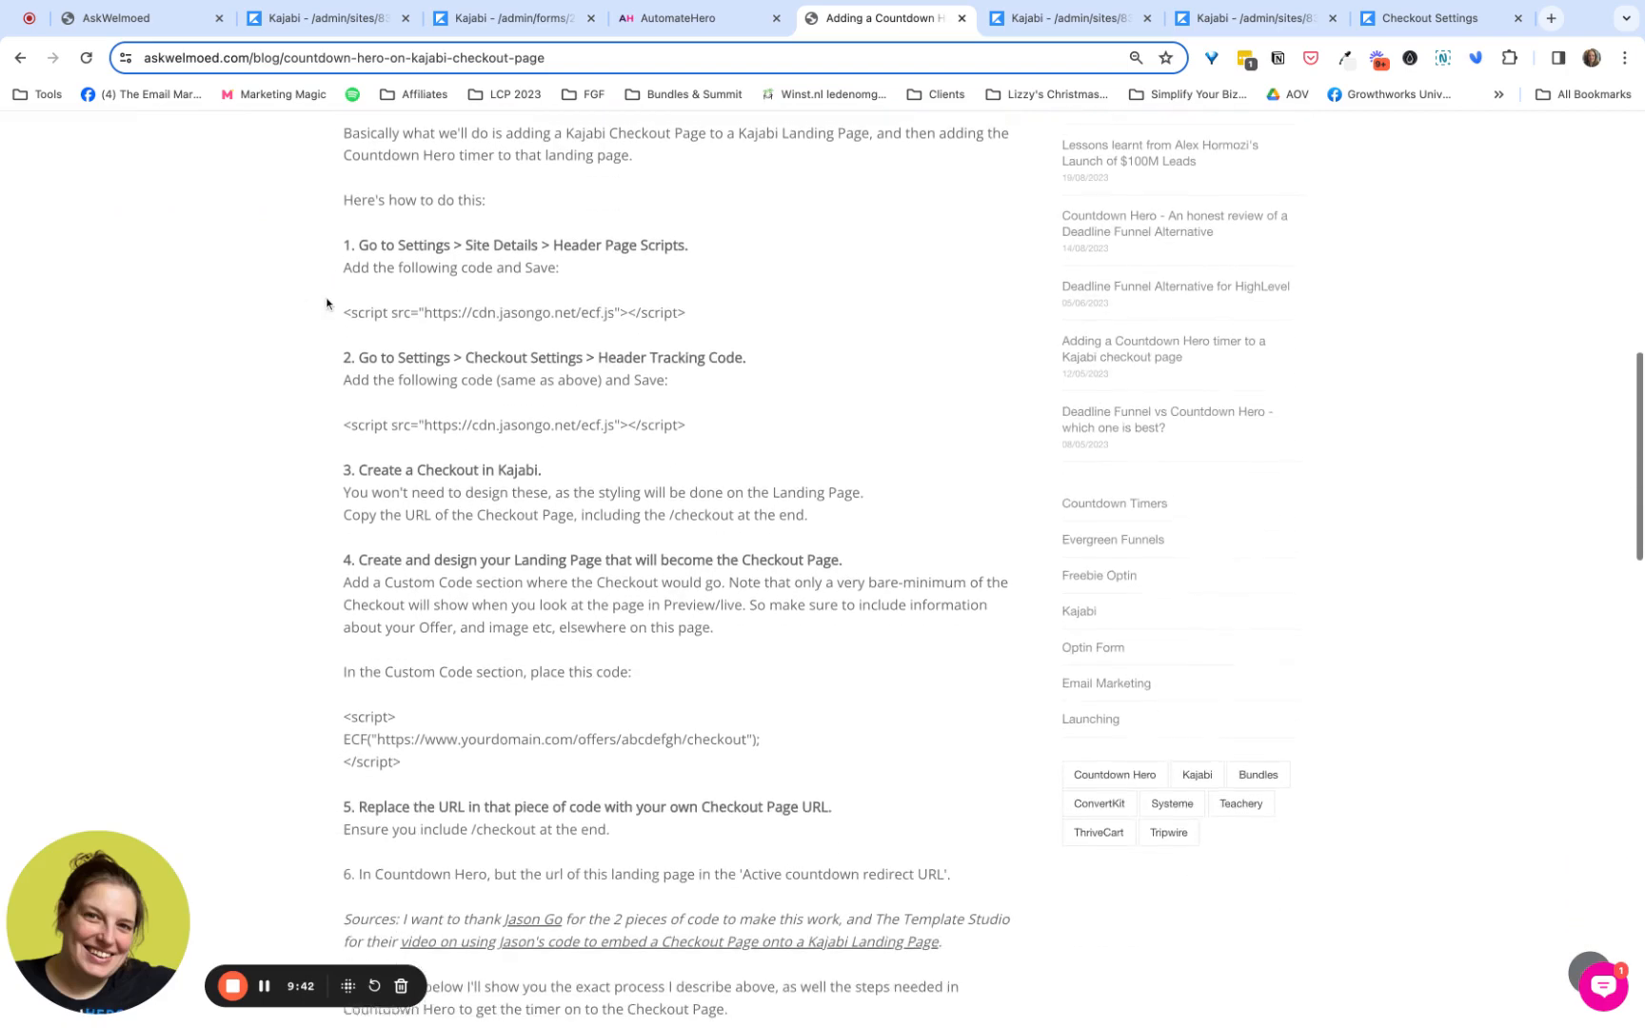
scroll(401, 143, "down", 1)
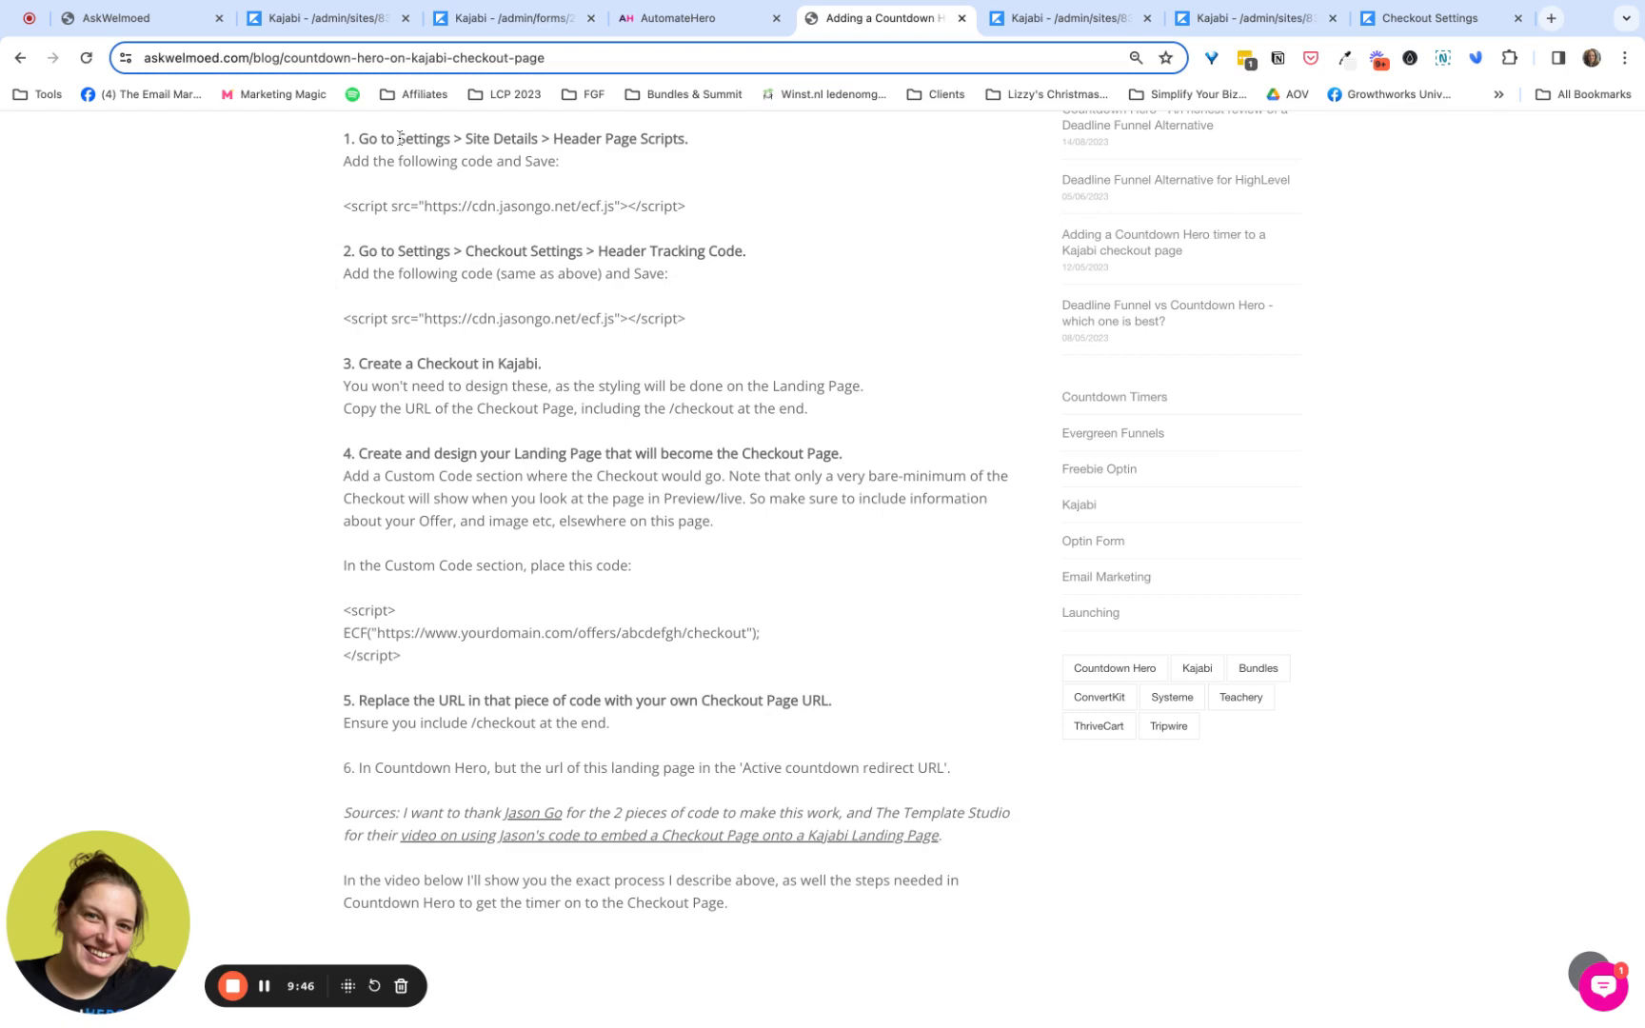
left_click_drag(400, 138, 686, 139)
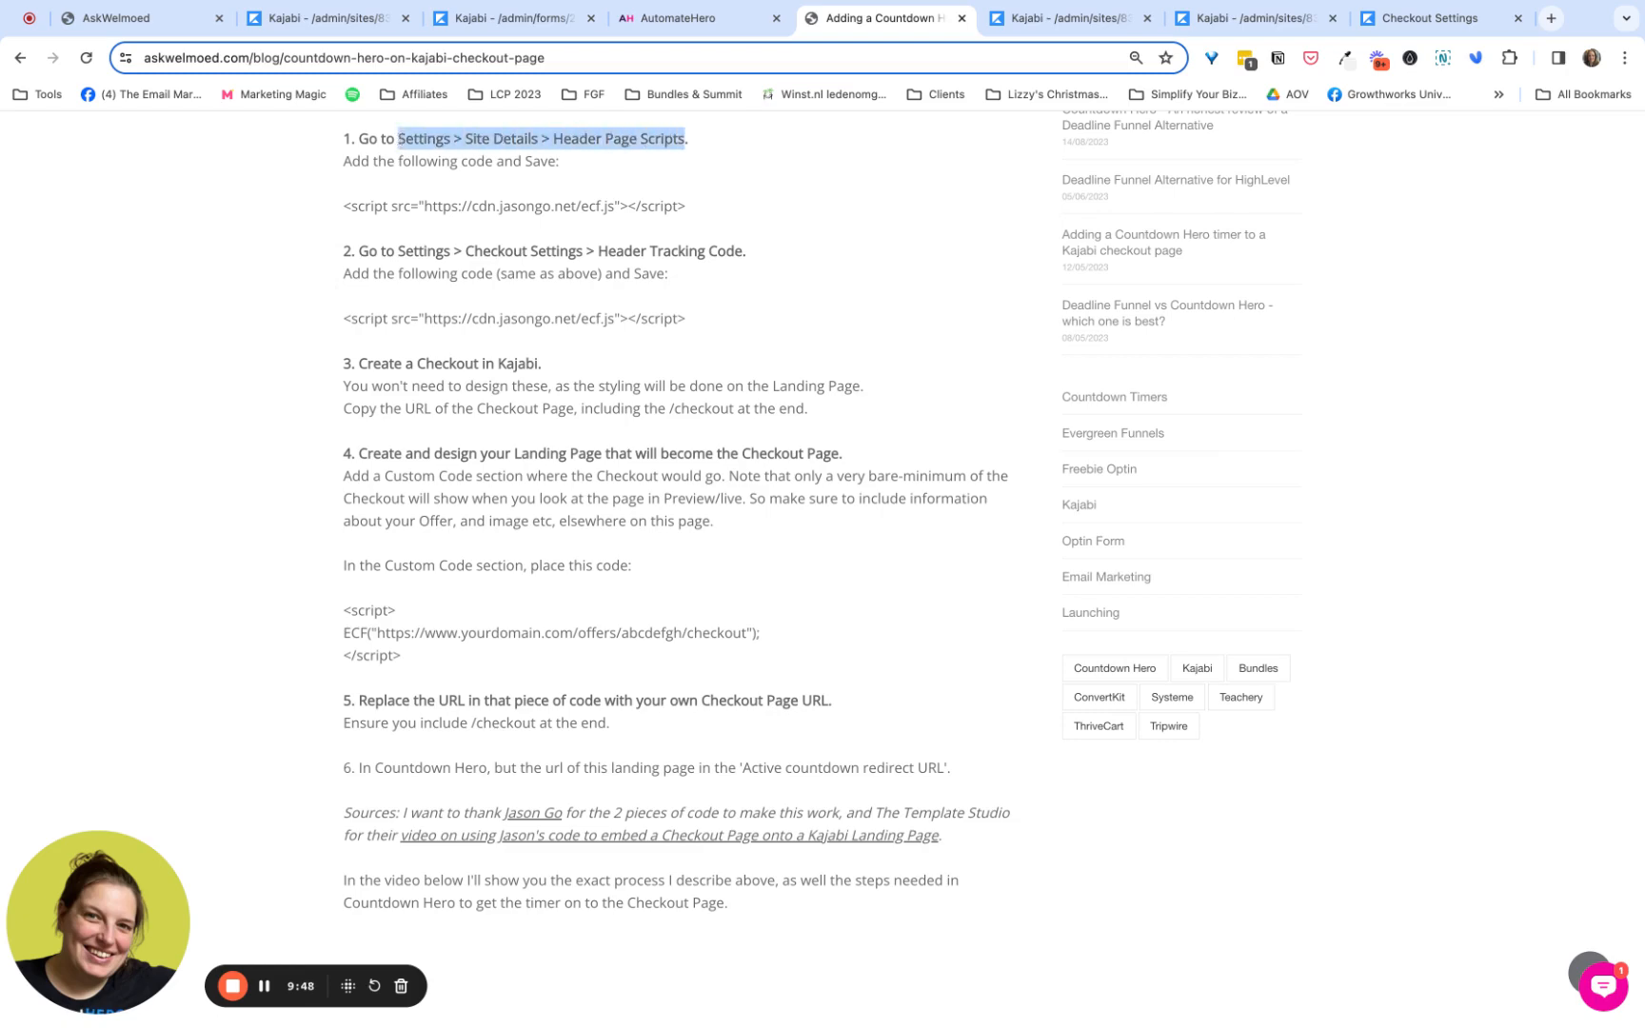
- Examine the jasongo ecf.js script in the Header Page Scripts of Kajabi's Site Details
left_click(1086, 19)
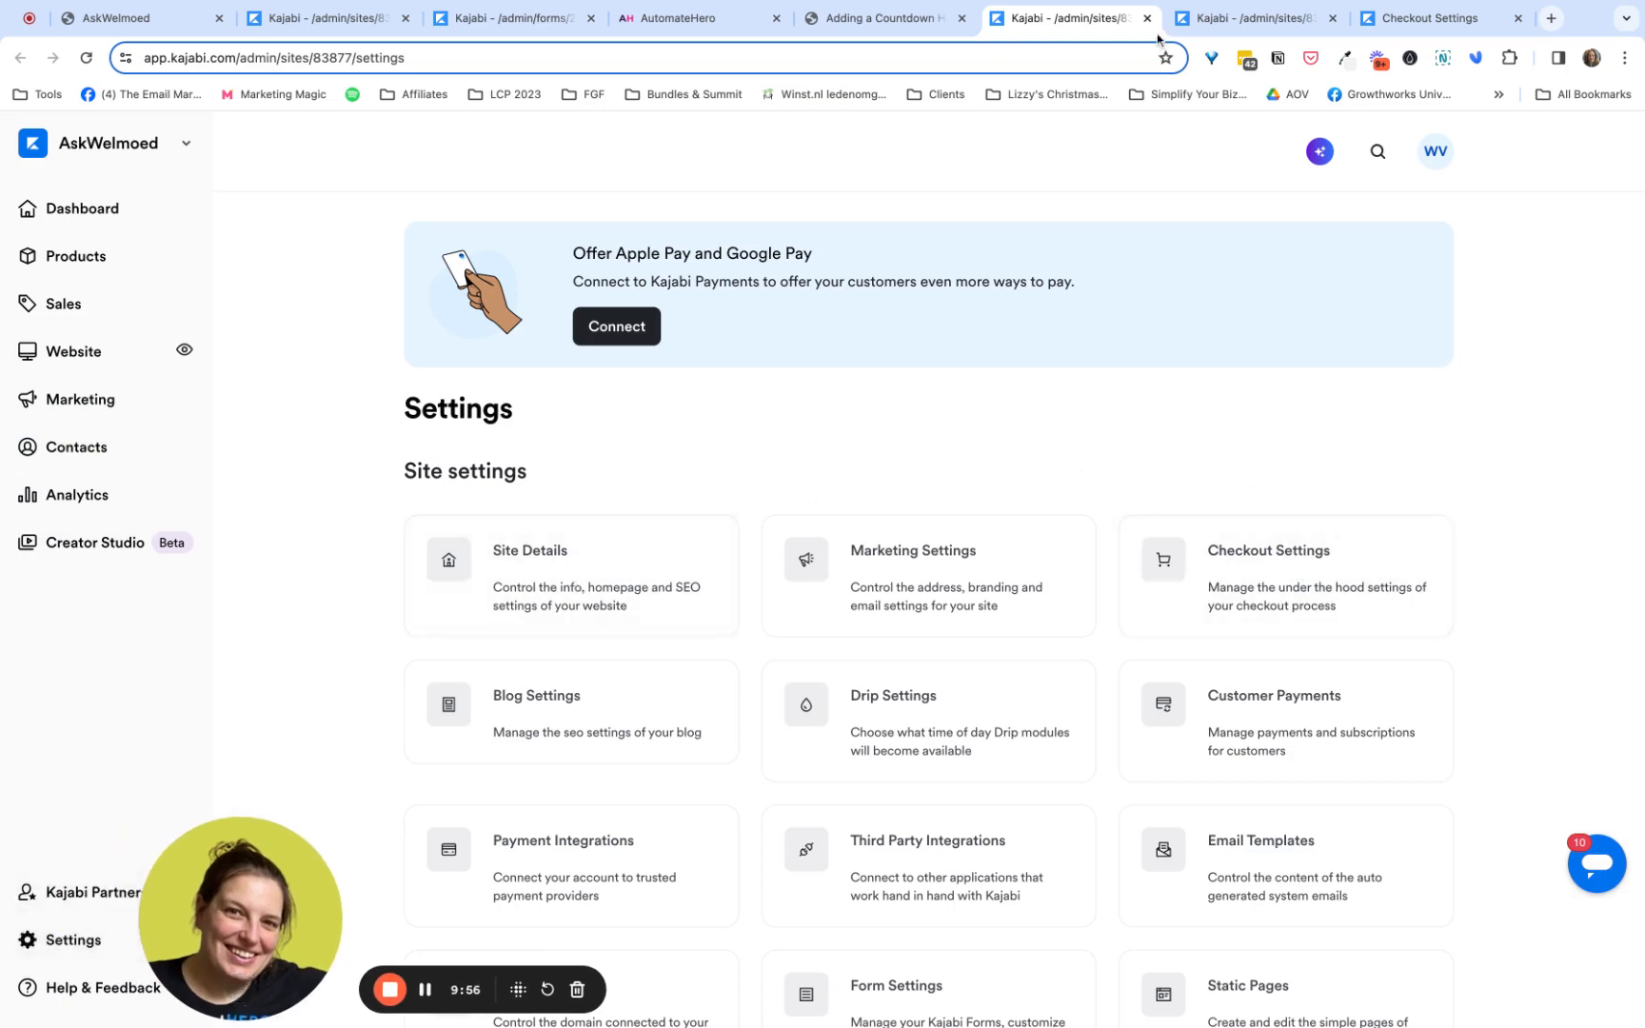
left_click(1222, 29)
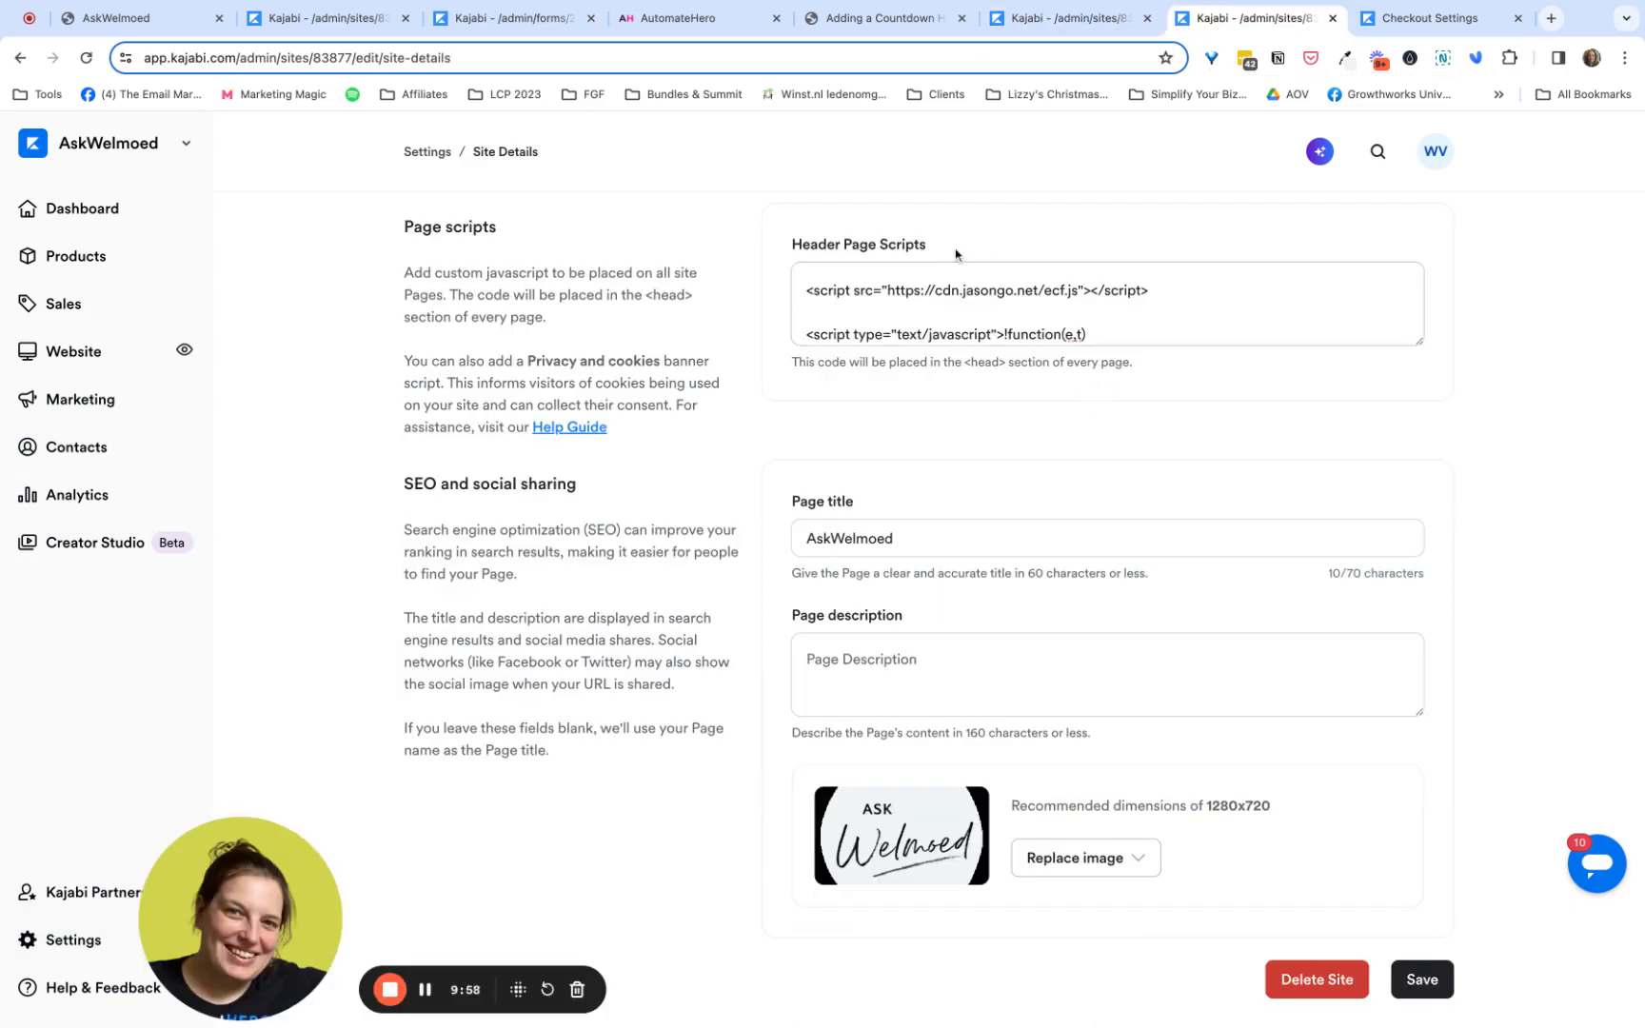
left_click_drag(947, 247, 1158, 287)
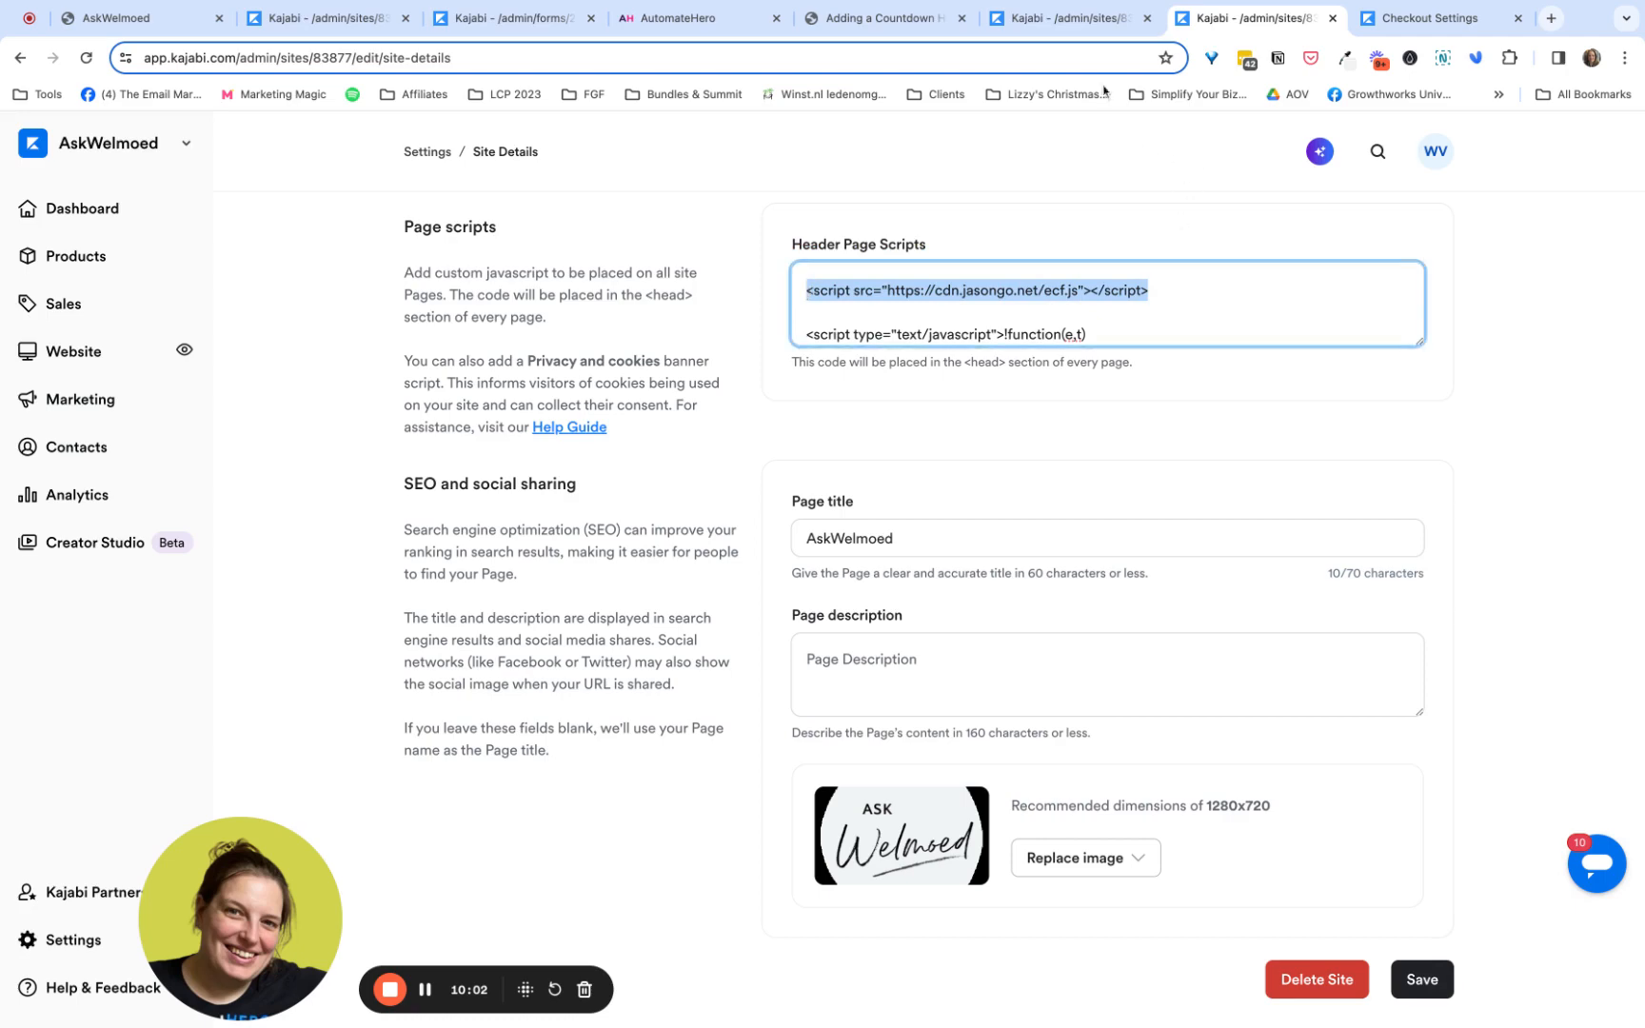
- Examine the header tracking code in Kajabi's Checkout Settings for the same ecf.js script
left_click(1077, 26)
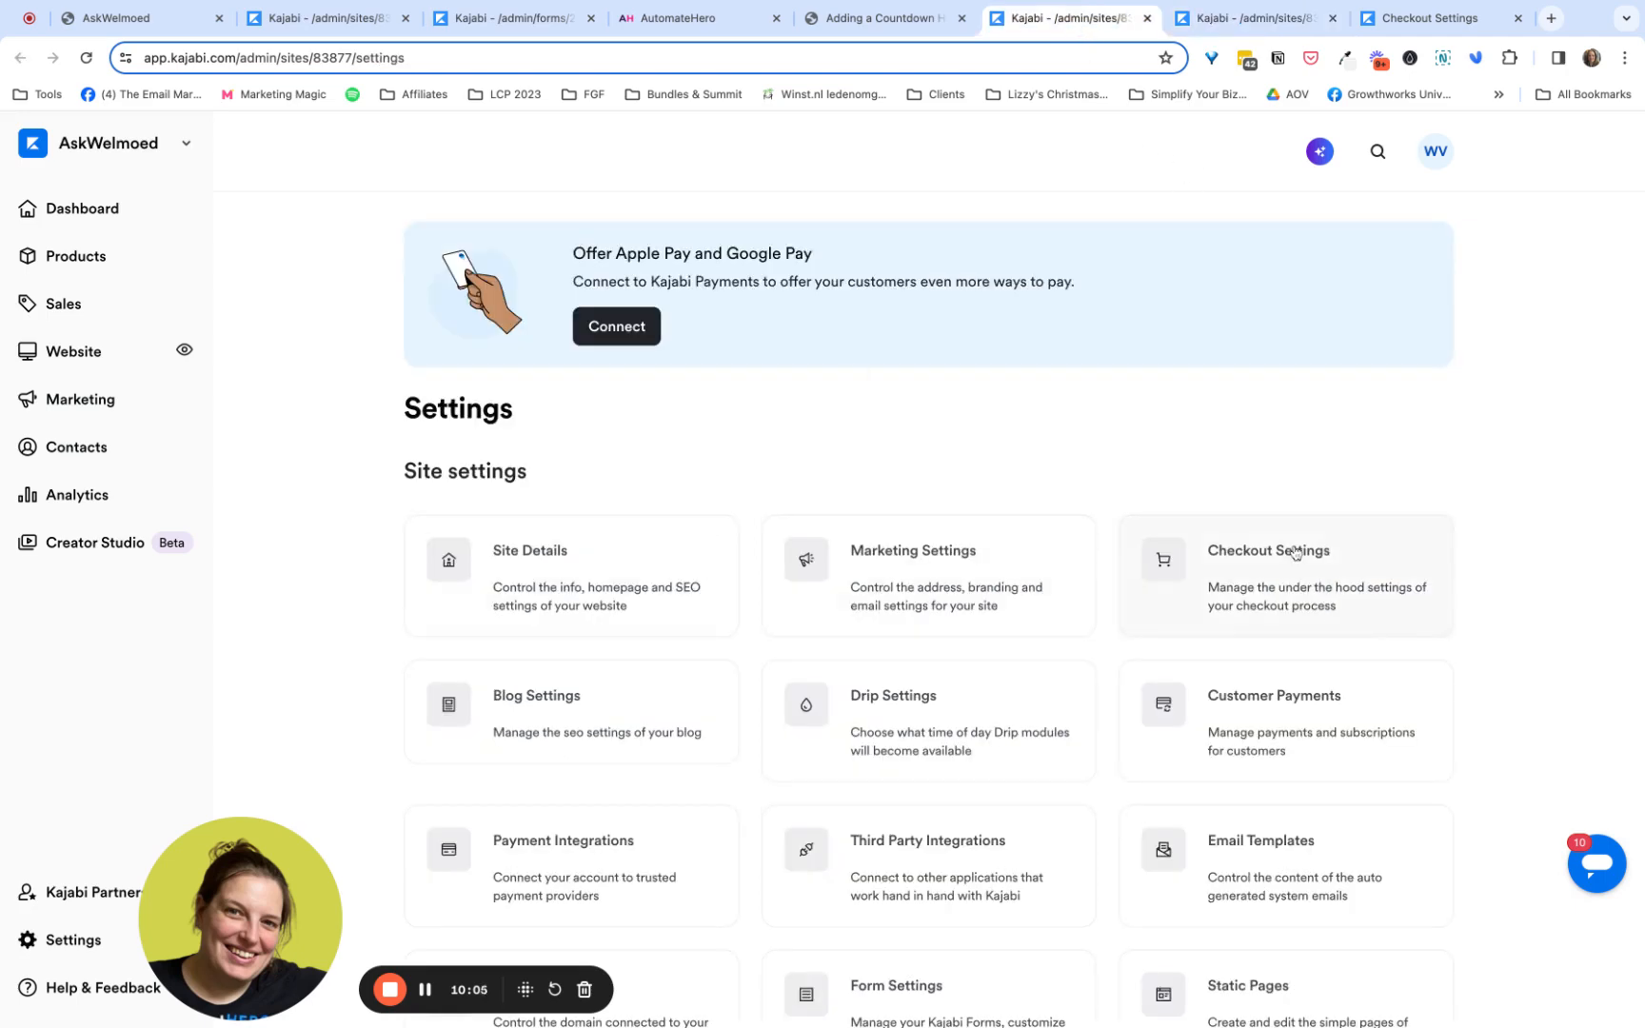
left_click(1428, 18)
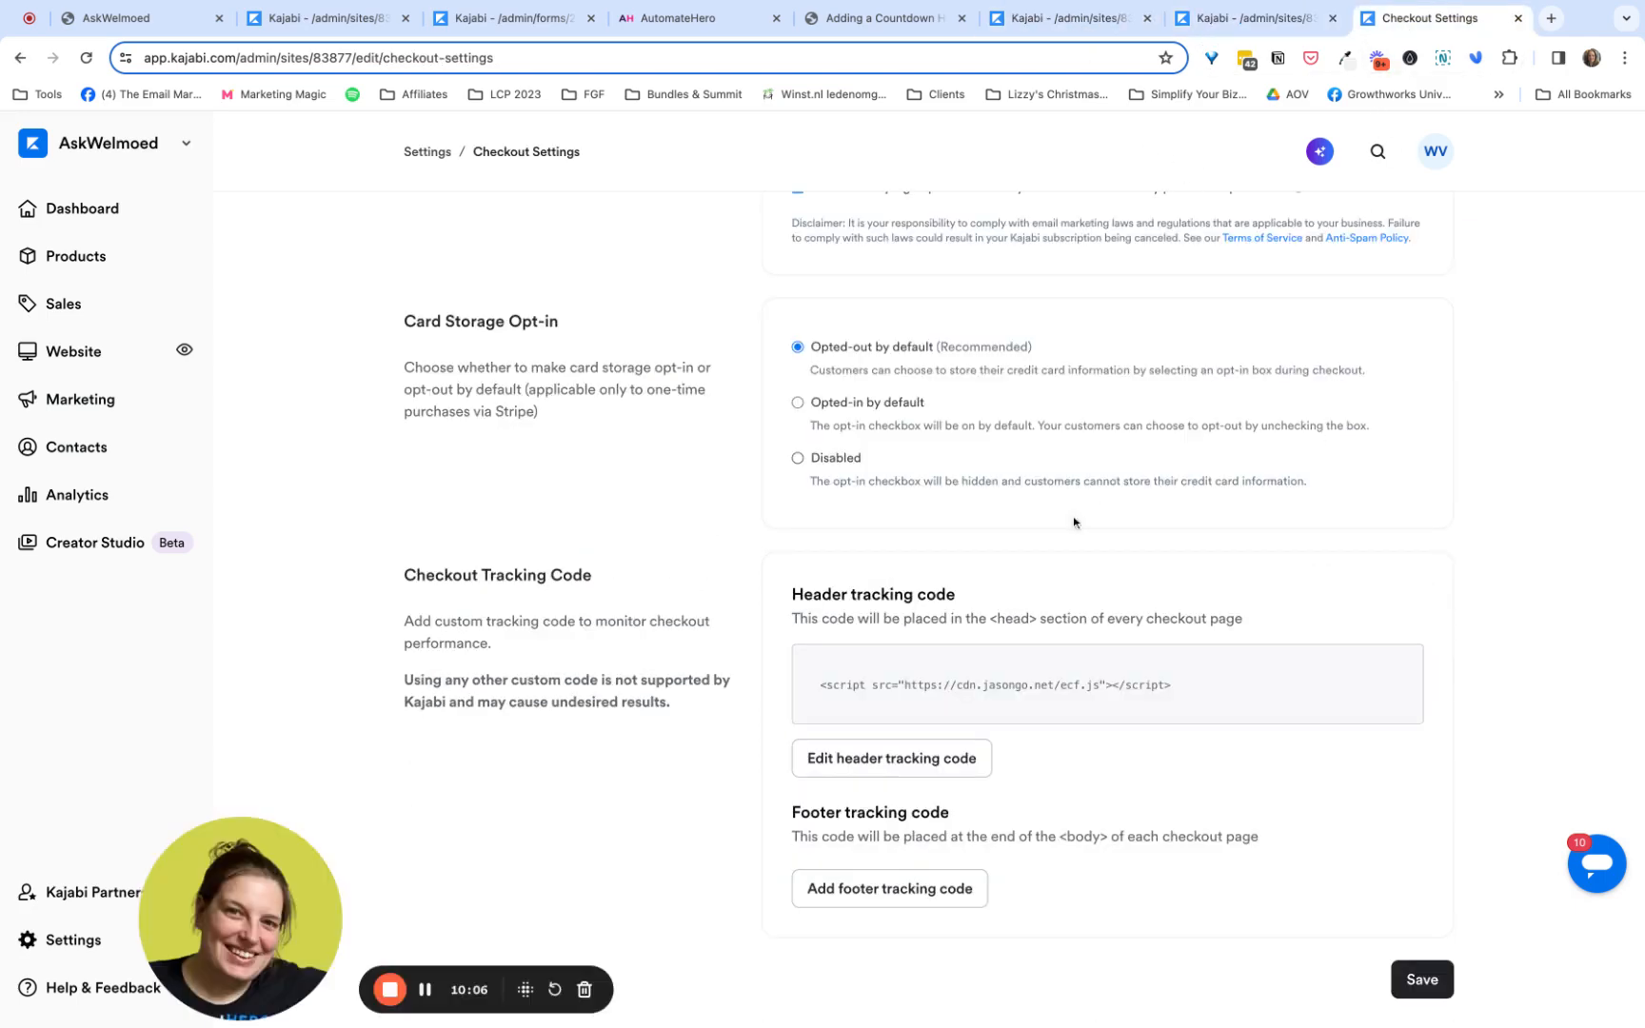
left_click_drag(793, 596, 956, 596)
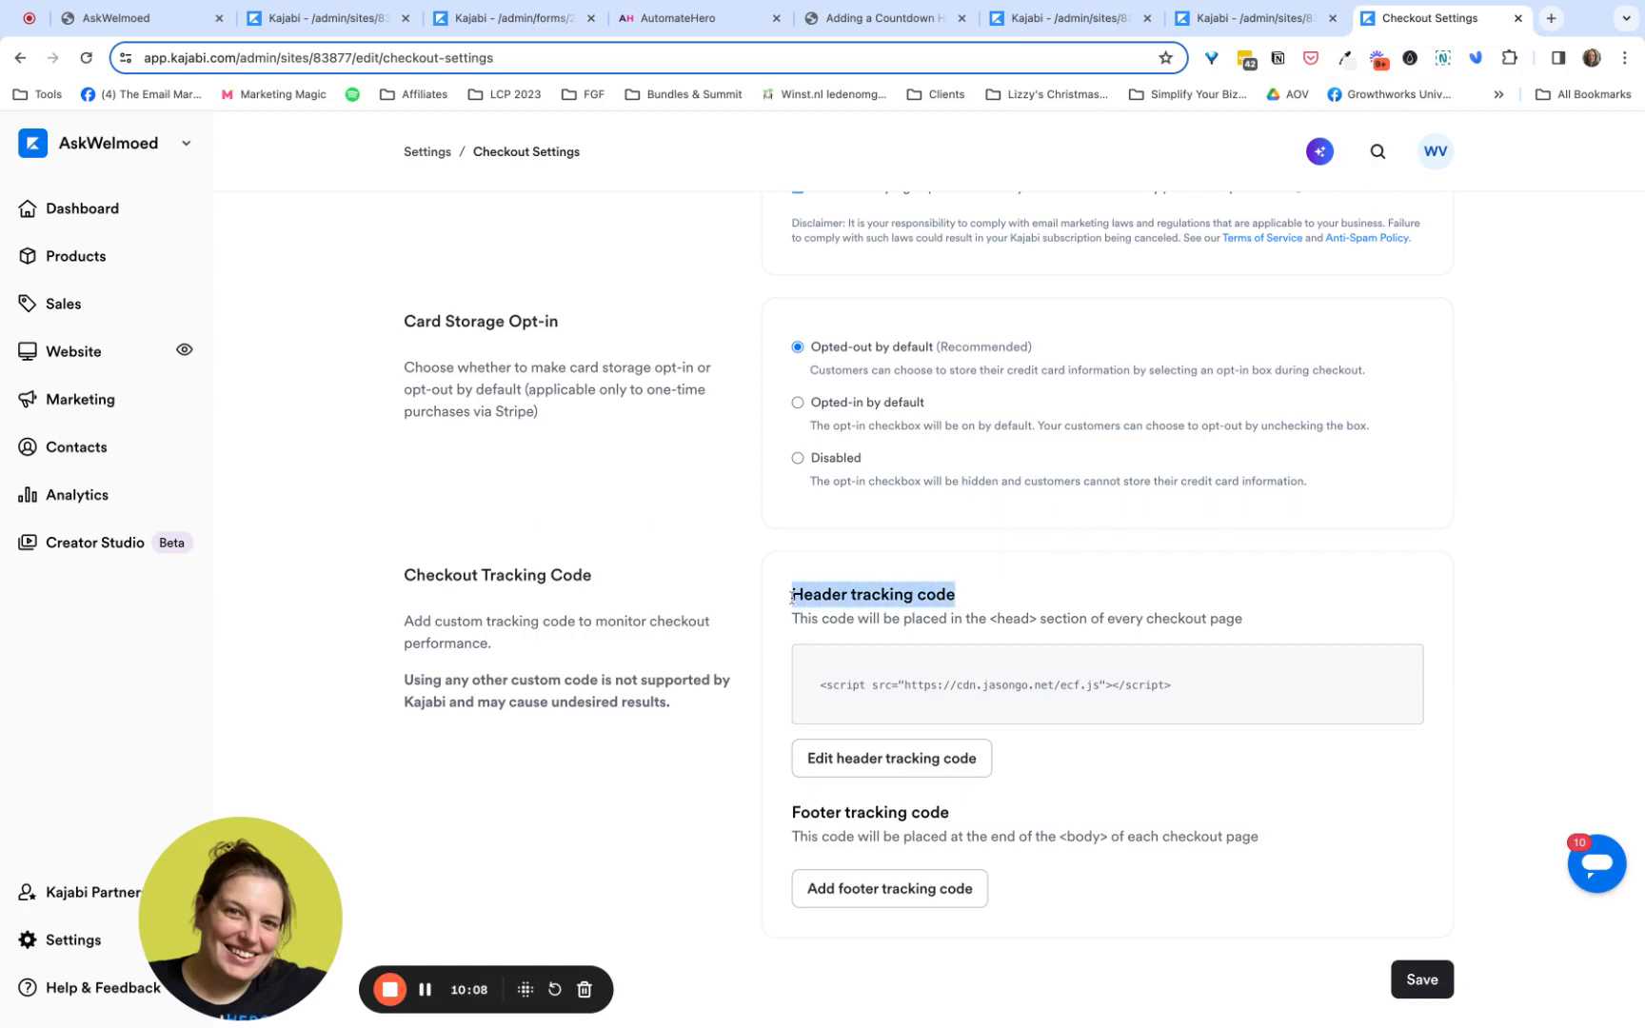
left_click(972, 684)
triple_click(972, 683)
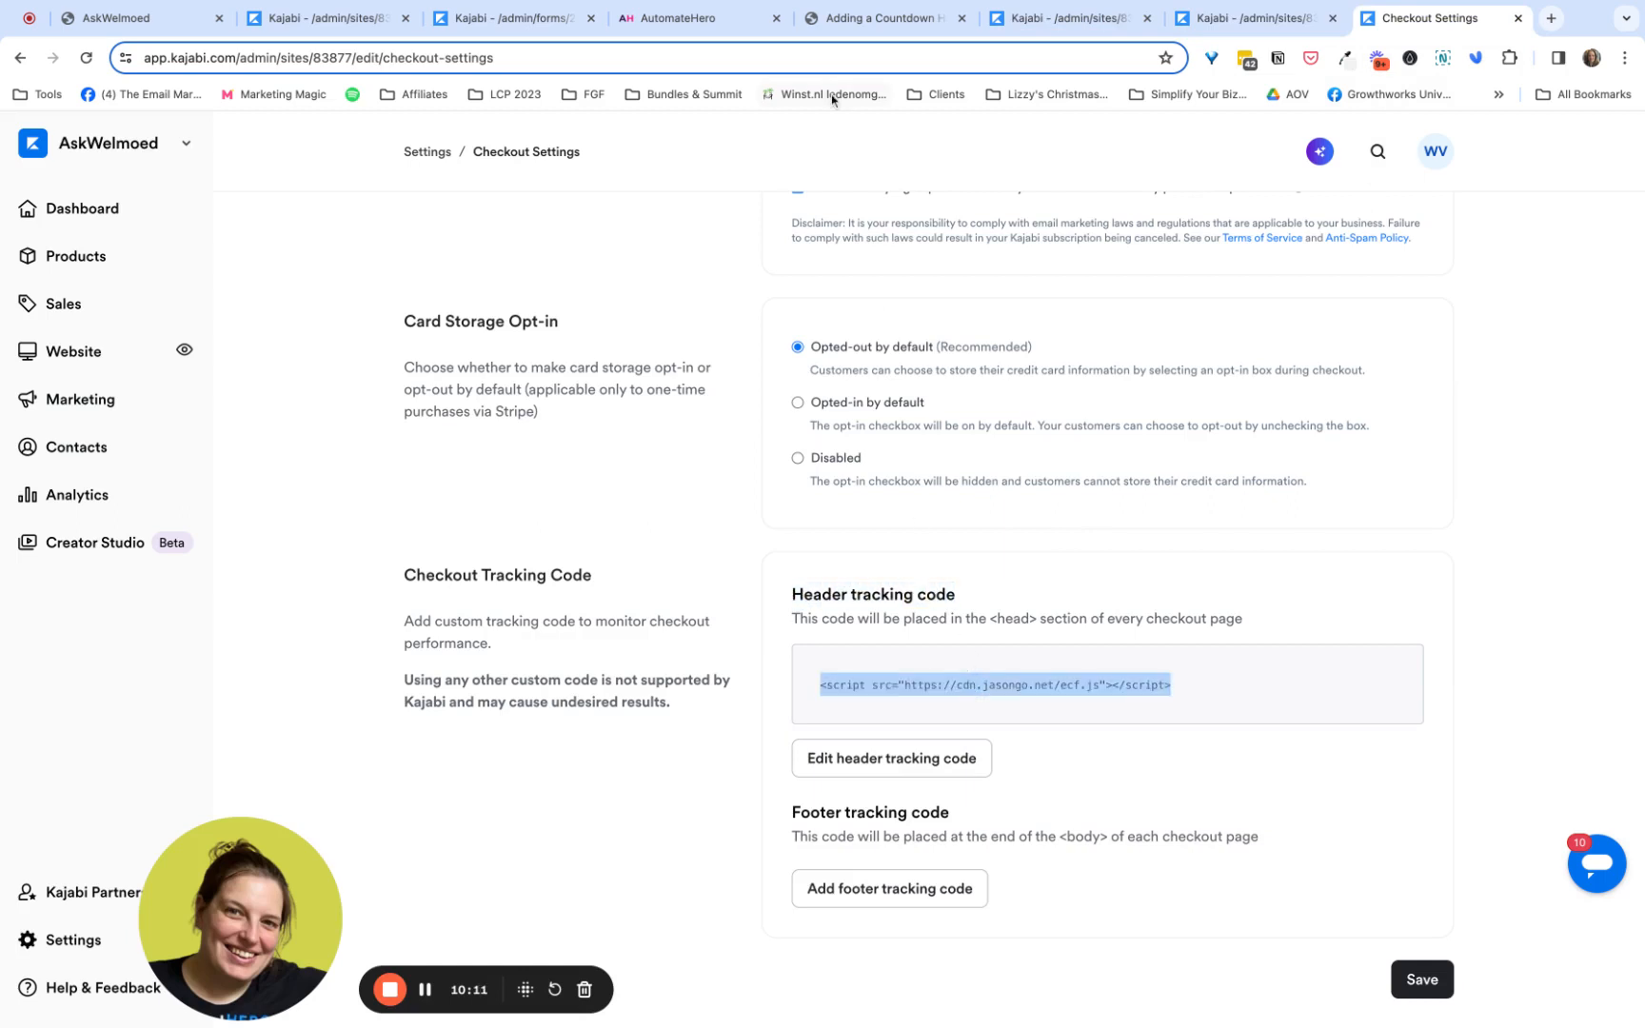
- Read the article's checkout and landing page steps, then select the full URL of the Tripwire Offer Example checkout page
left_click(678, 17)
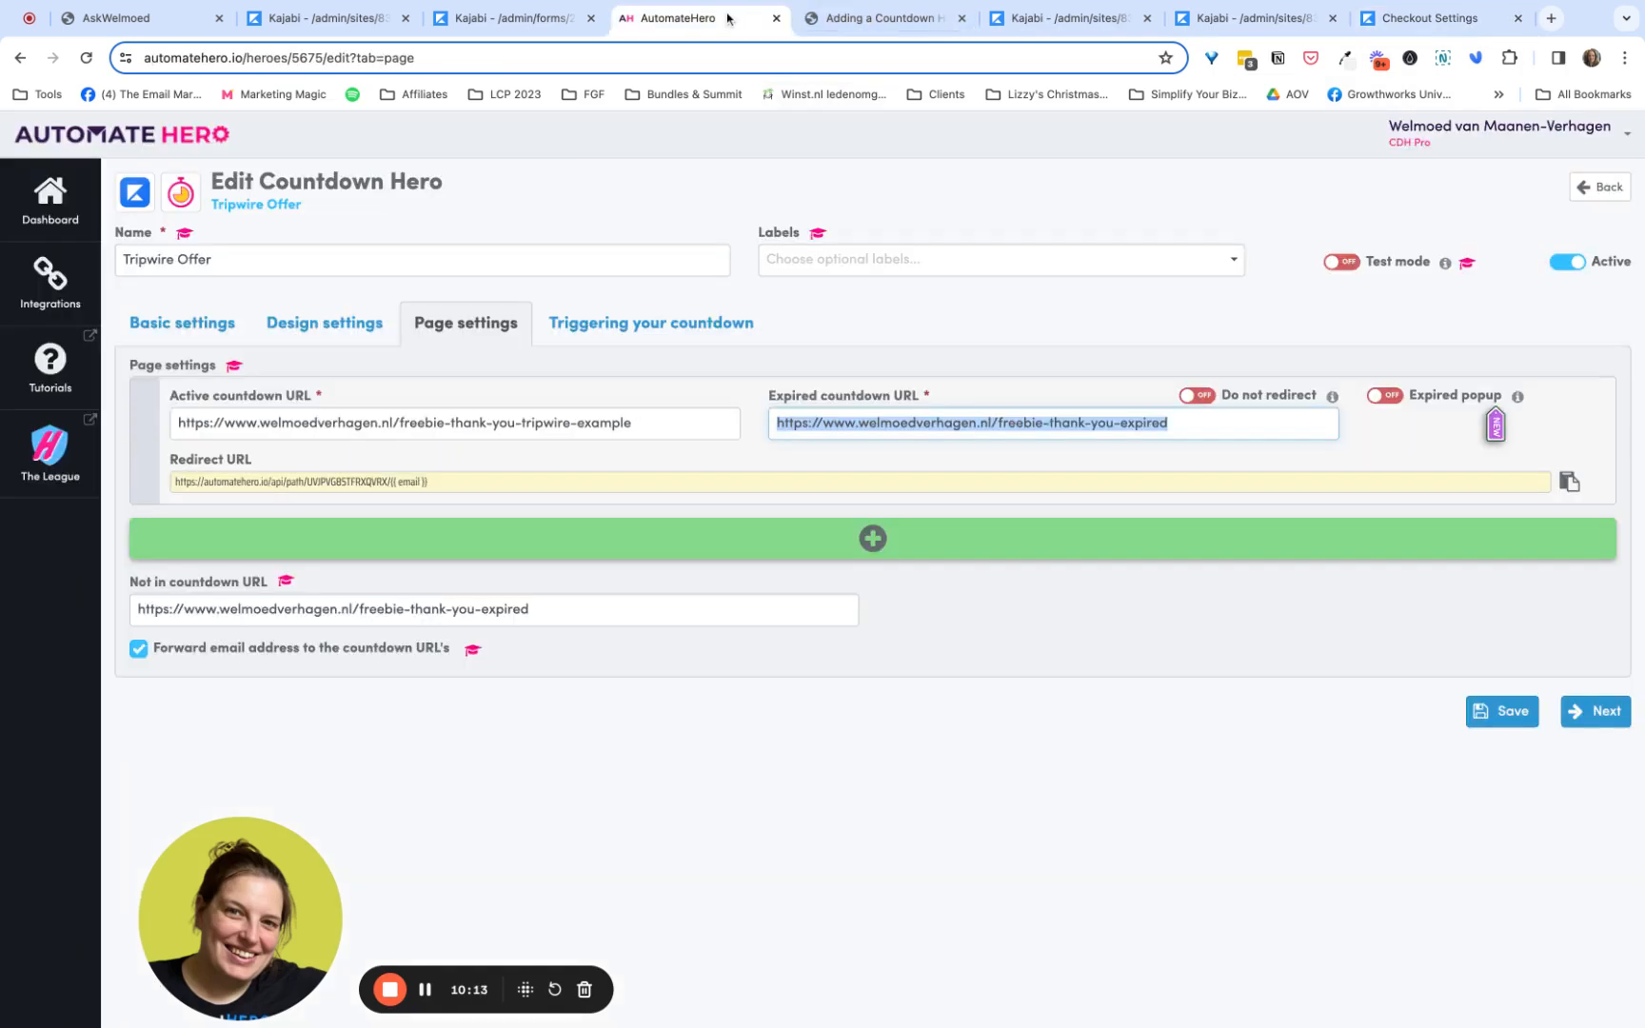
left_click(877, 17)
scroll(542, 402, "down", 5)
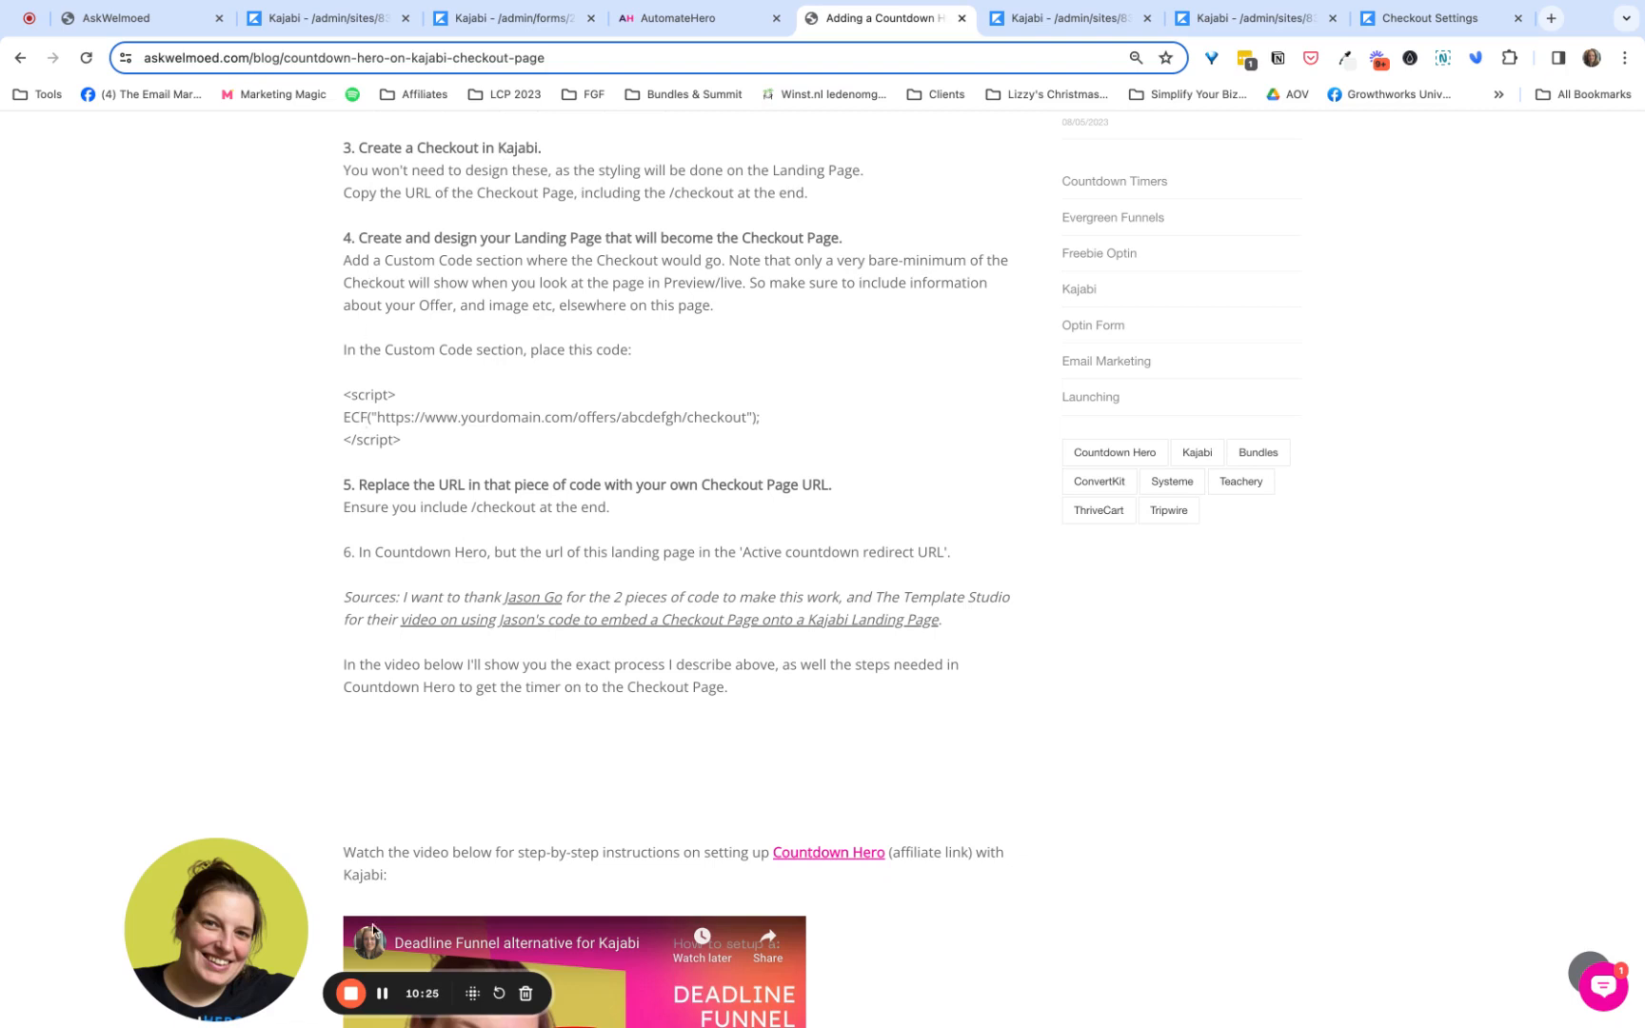
left_click(380, 1000)
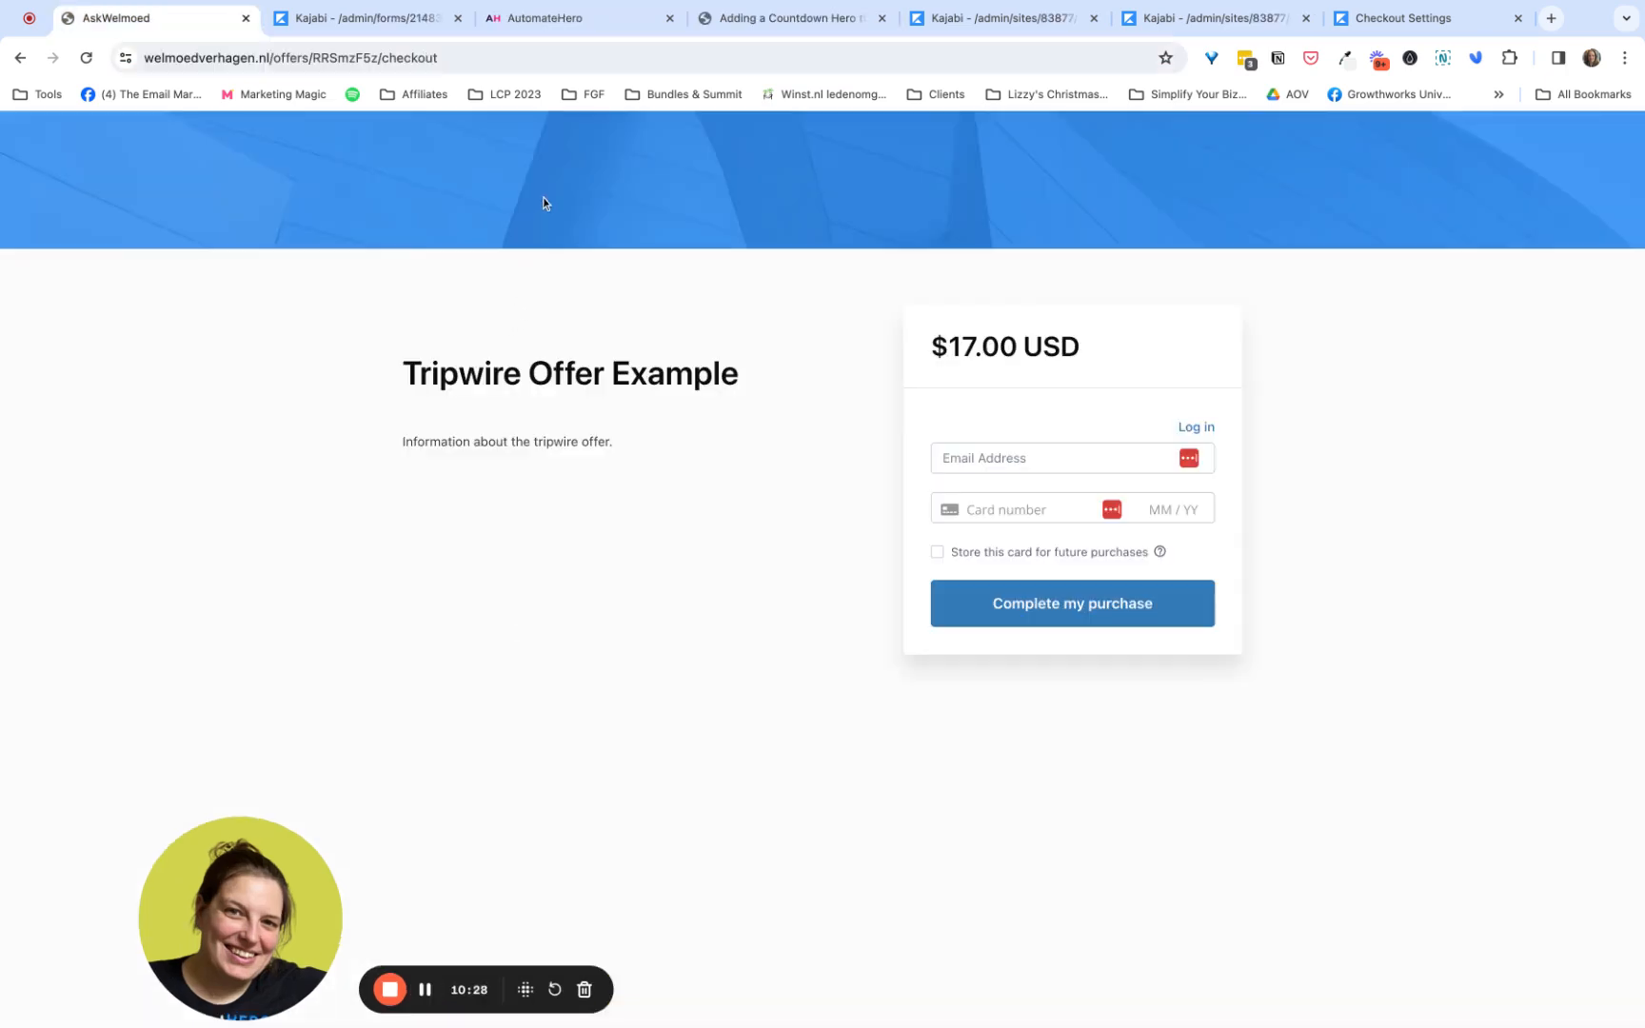
left_click(466, 59)
triple_click(465, 59)
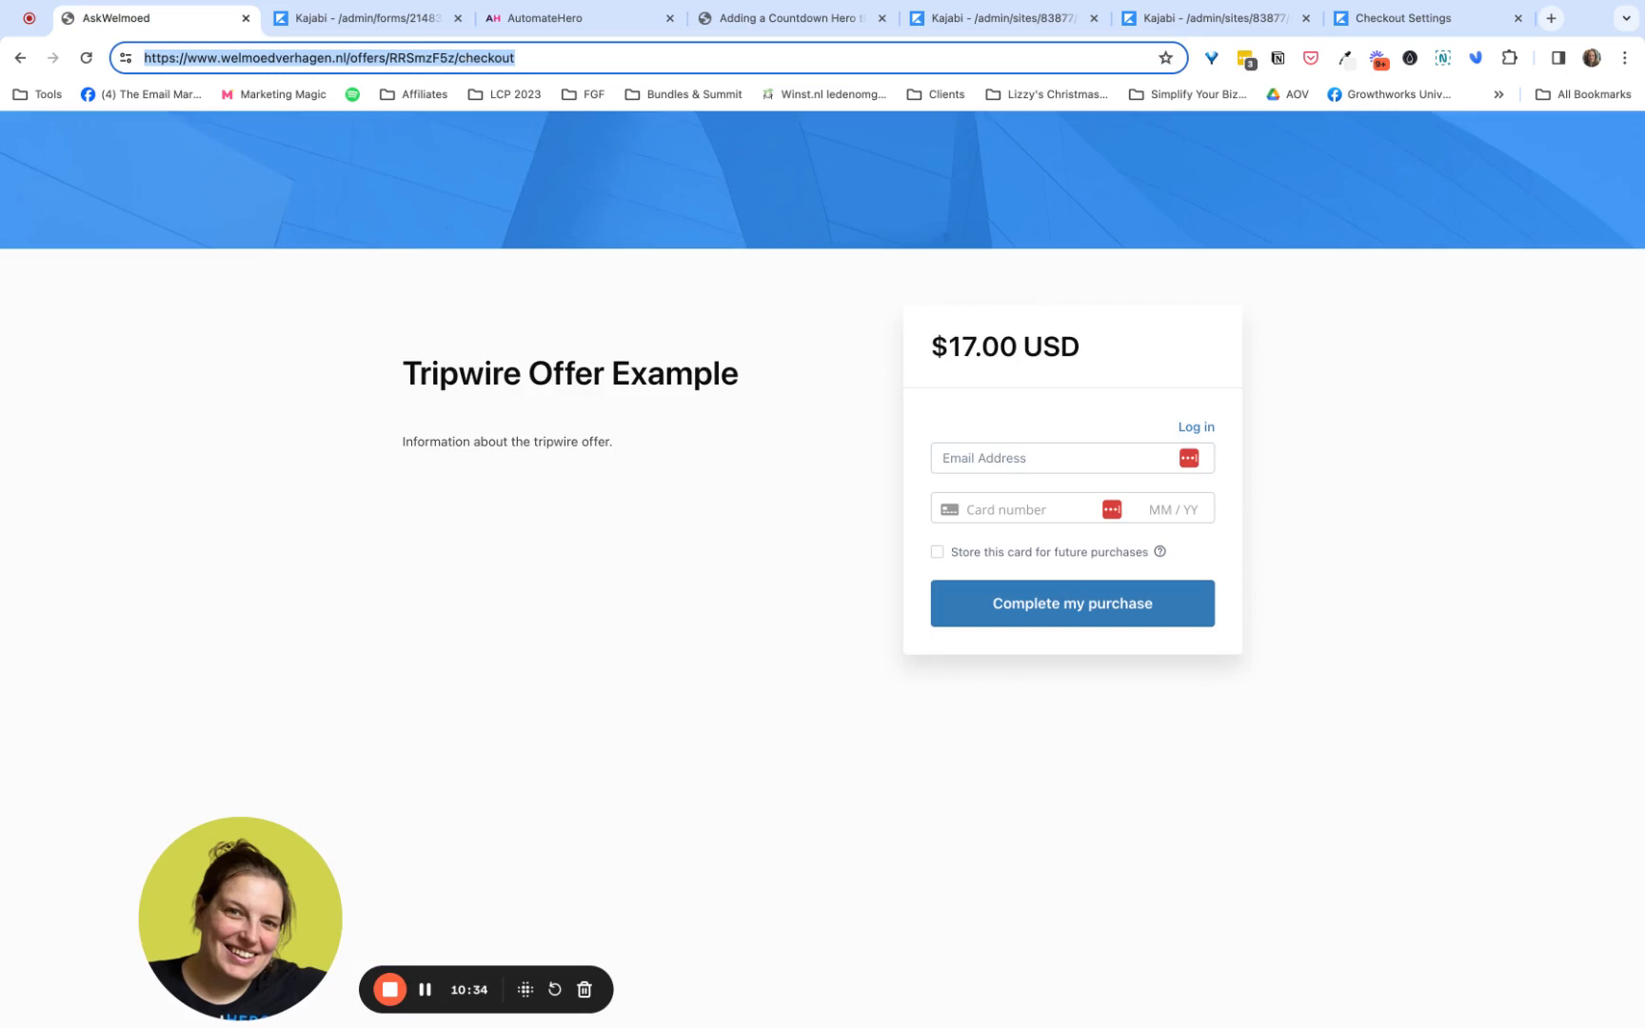
- Open the Tripwire Page from Kajabi's landing pages in the page editor
left_click(384, 28)
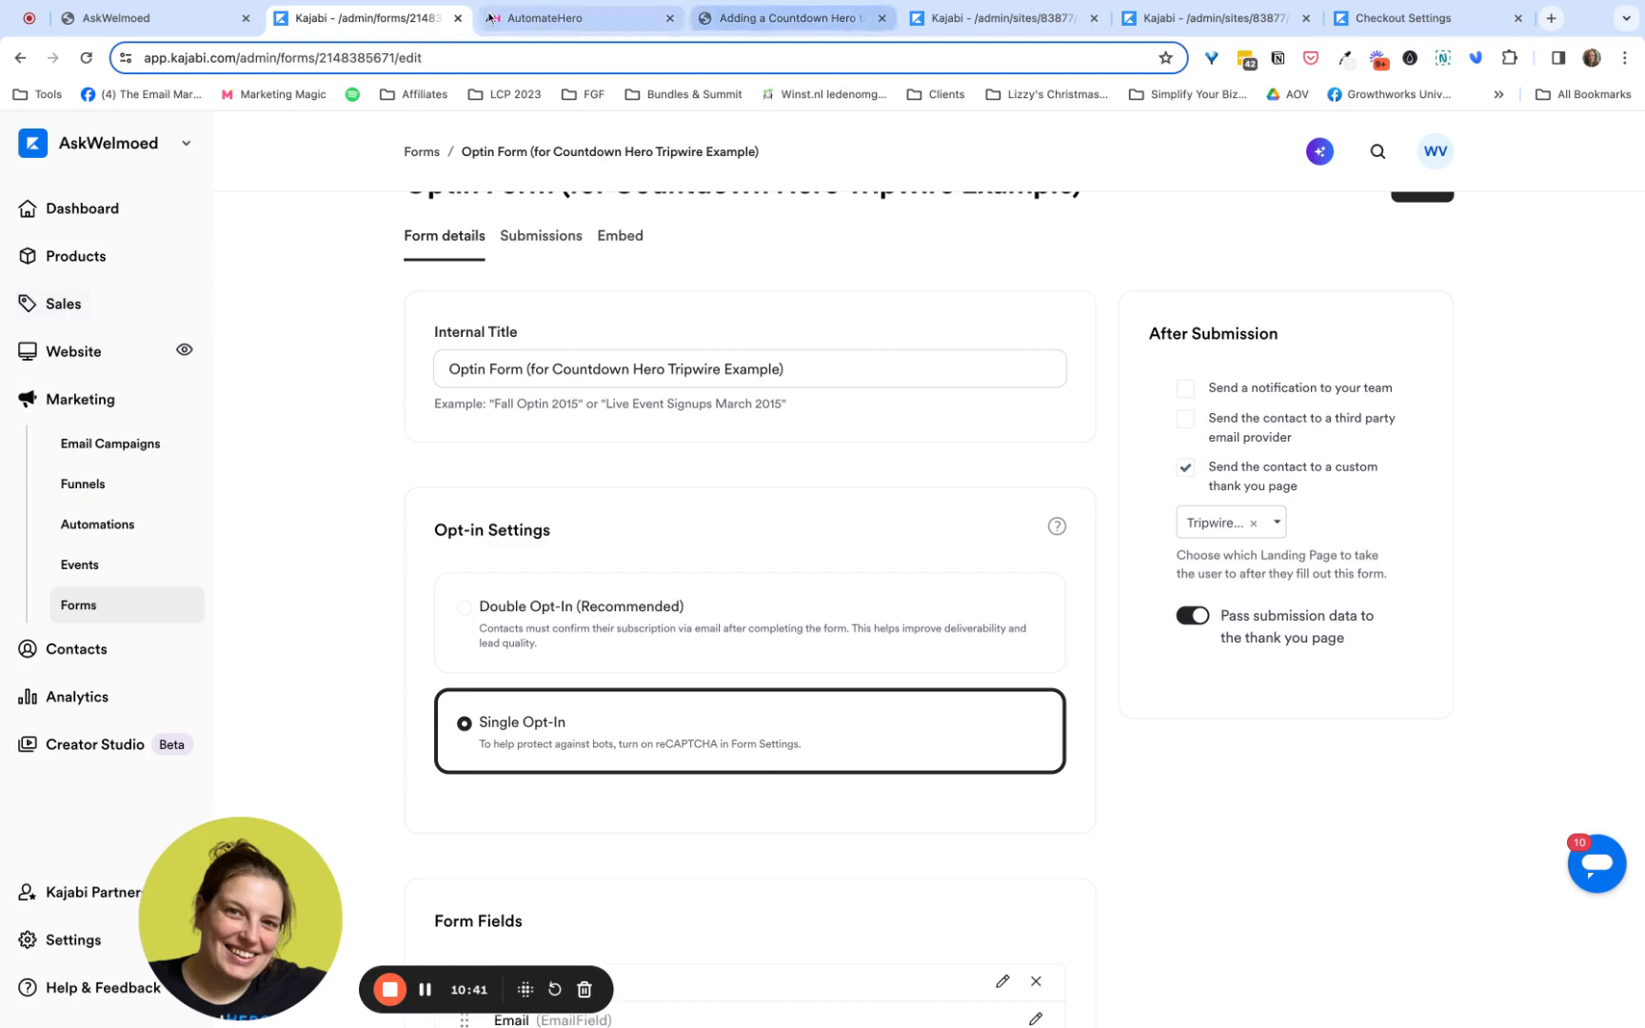
left_click(74, 351)
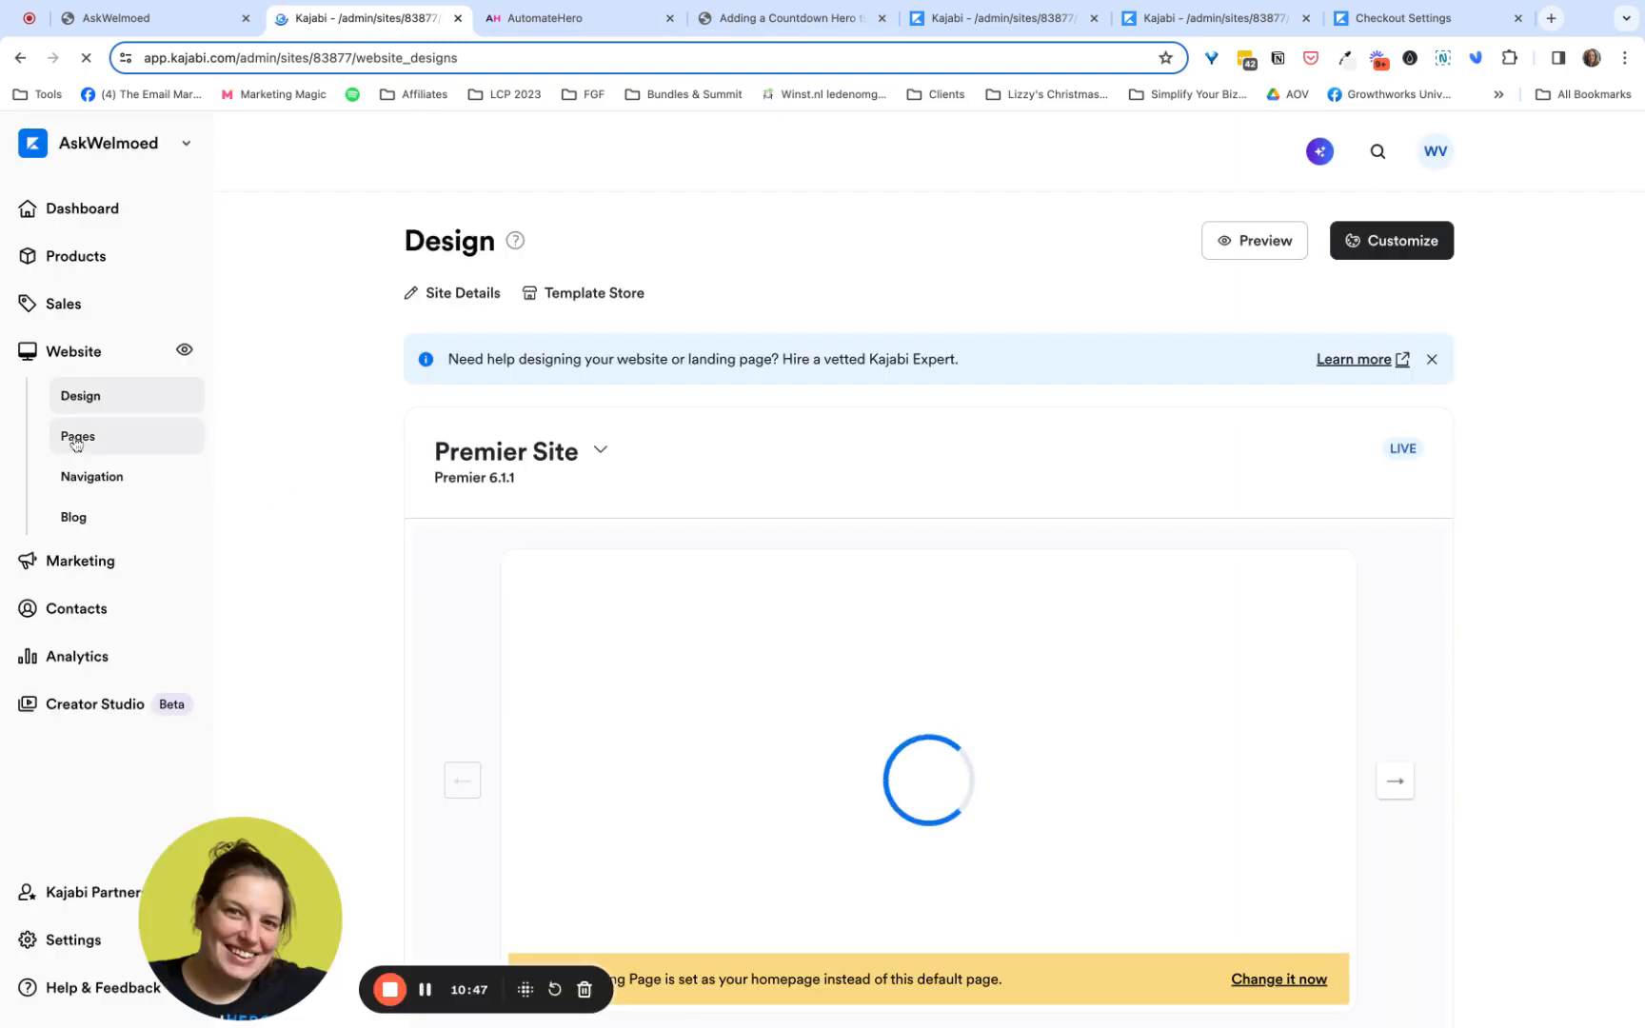
left_click(76, 441)
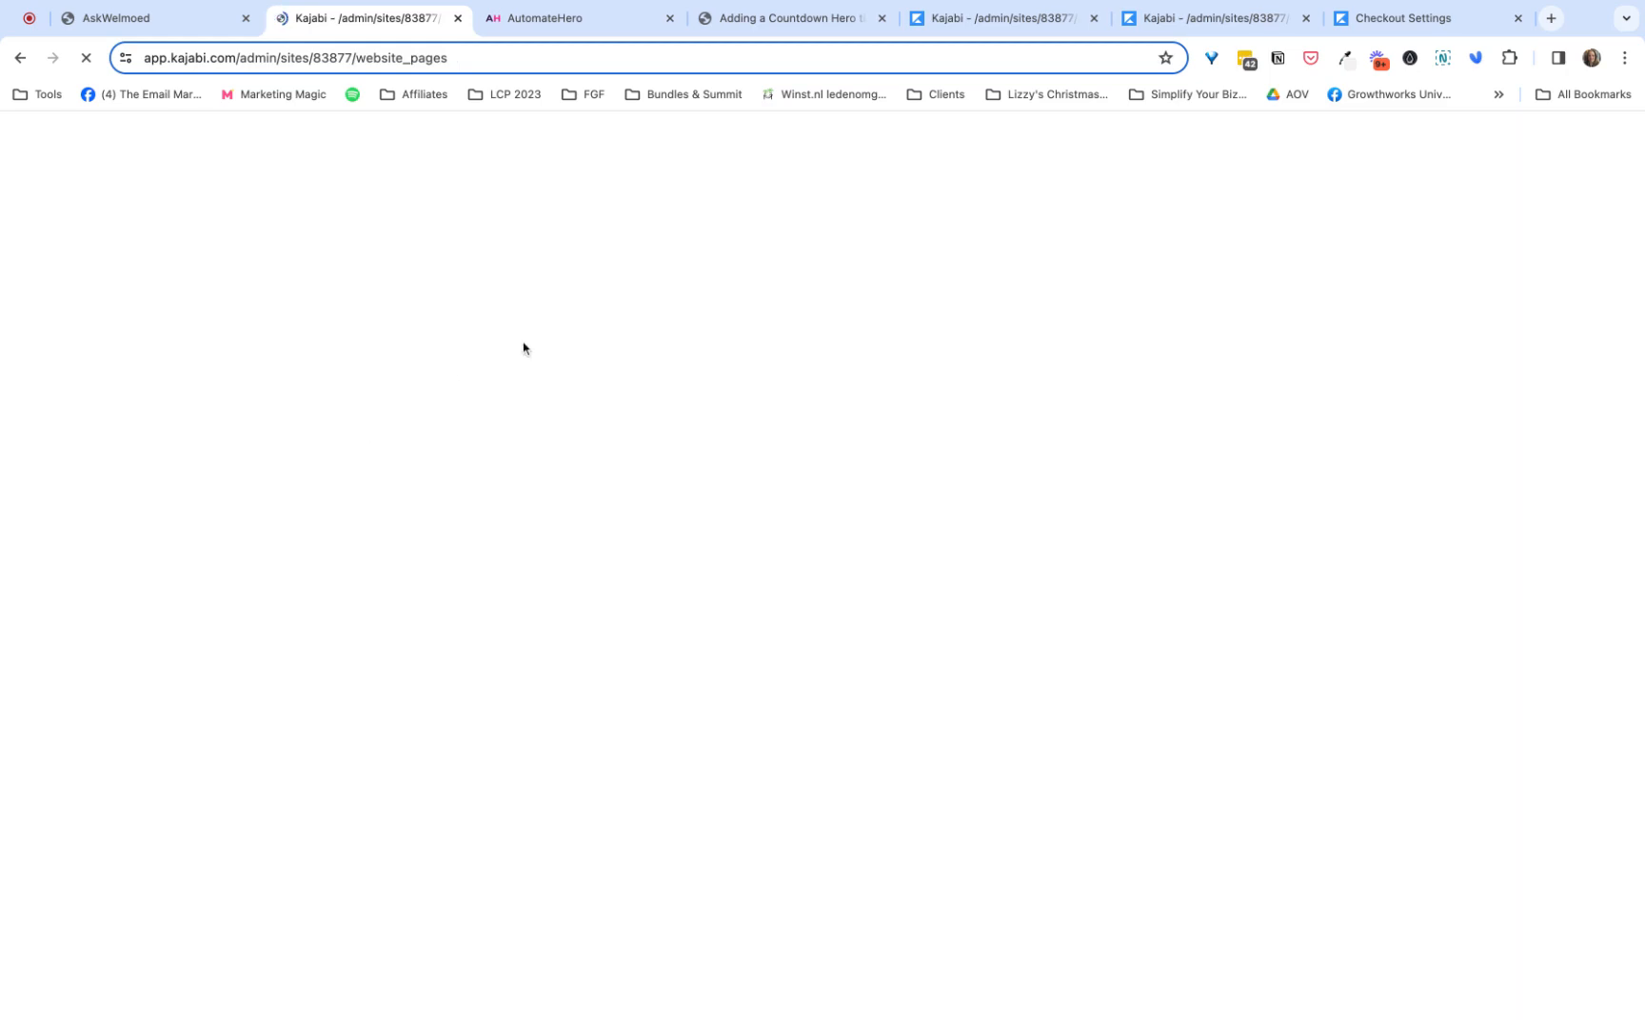
left_click(526, 341)
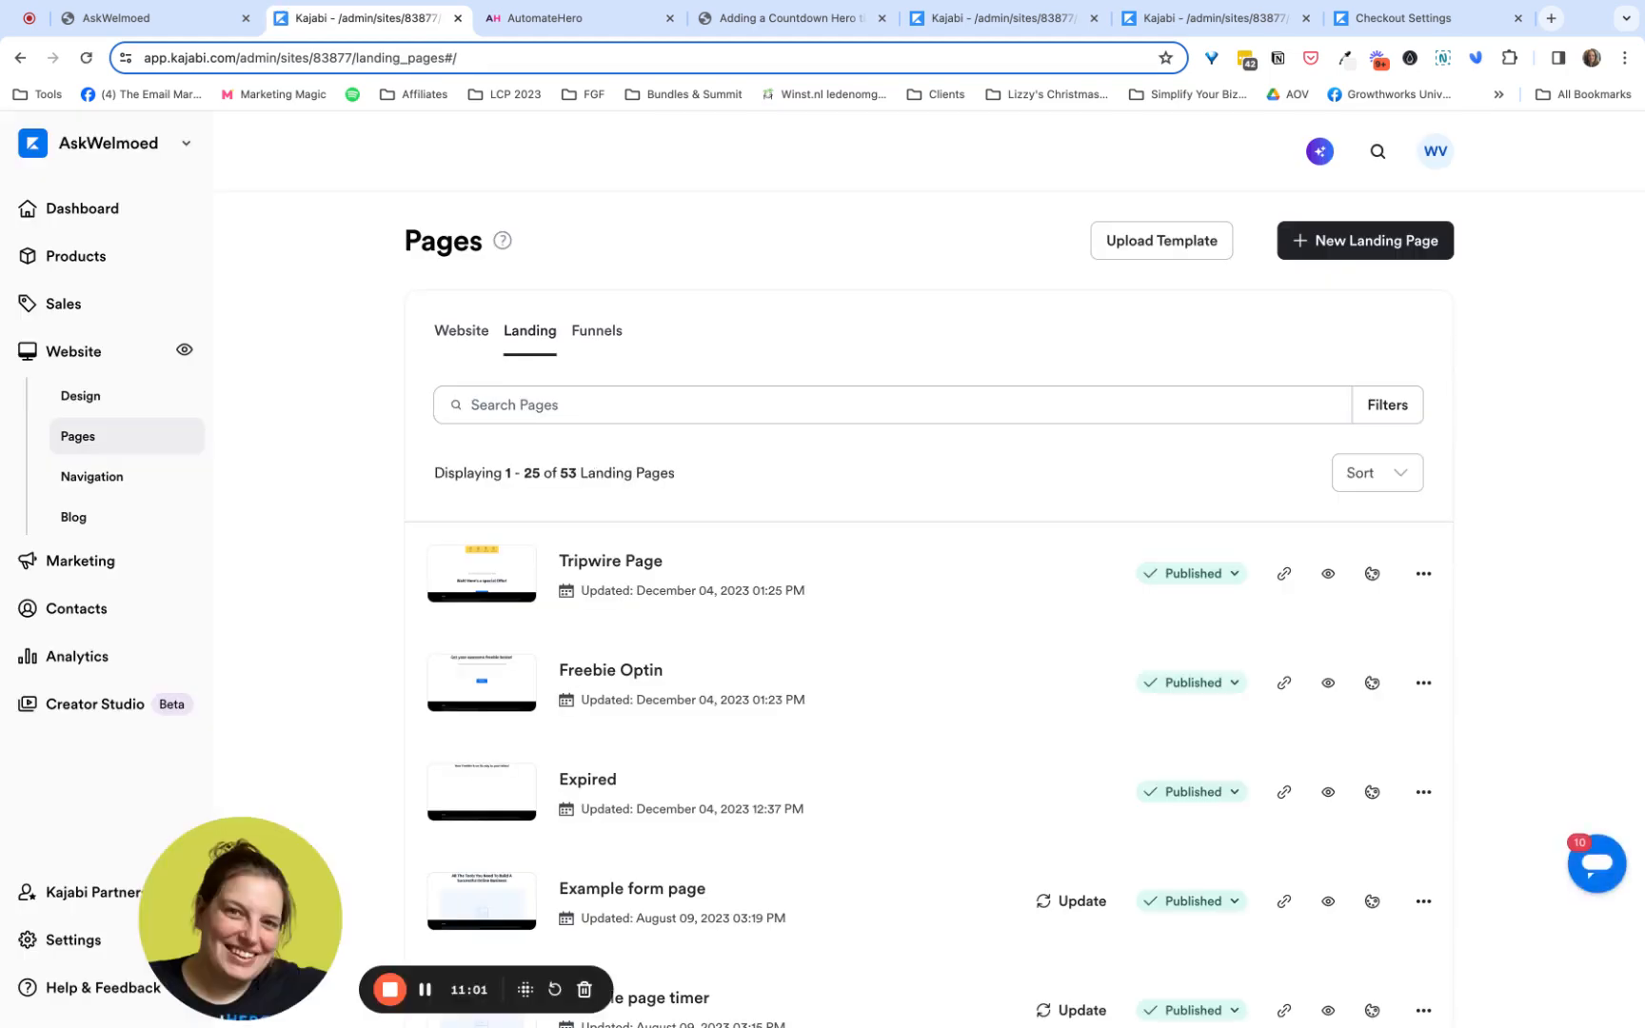
left_click(600, 568)
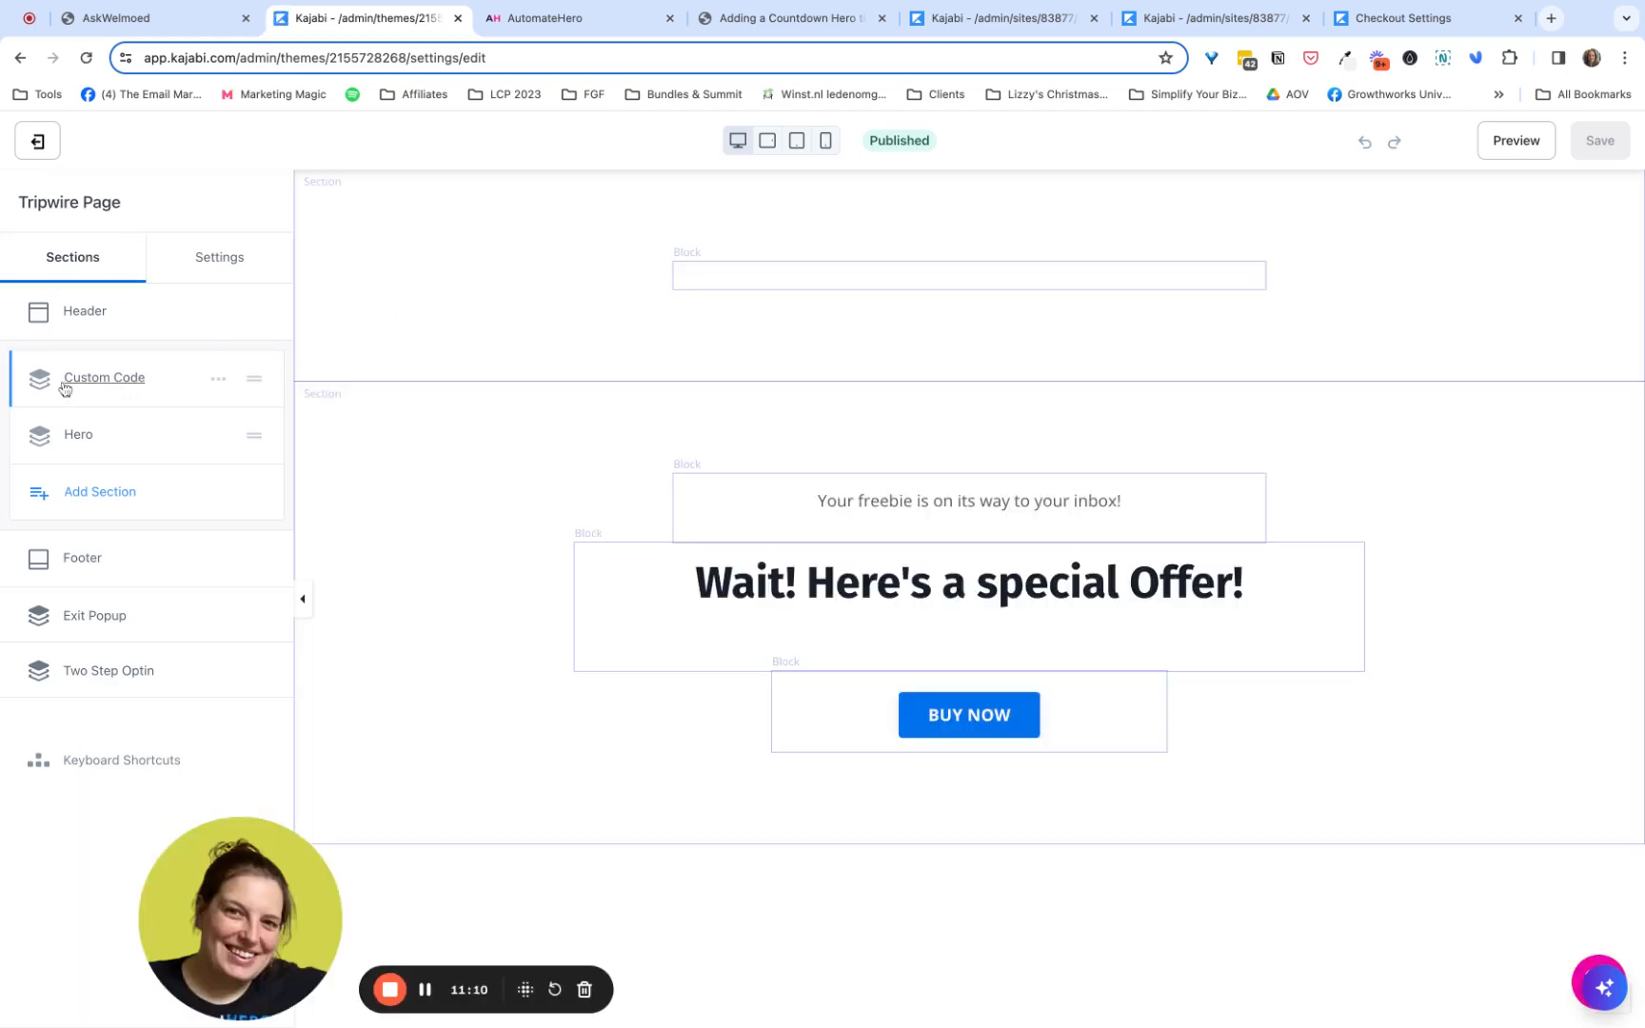
- Rename the existing Custom Code section as "CDH Timer 20 min"
left_click(218, 381)
left_click(177, 404)
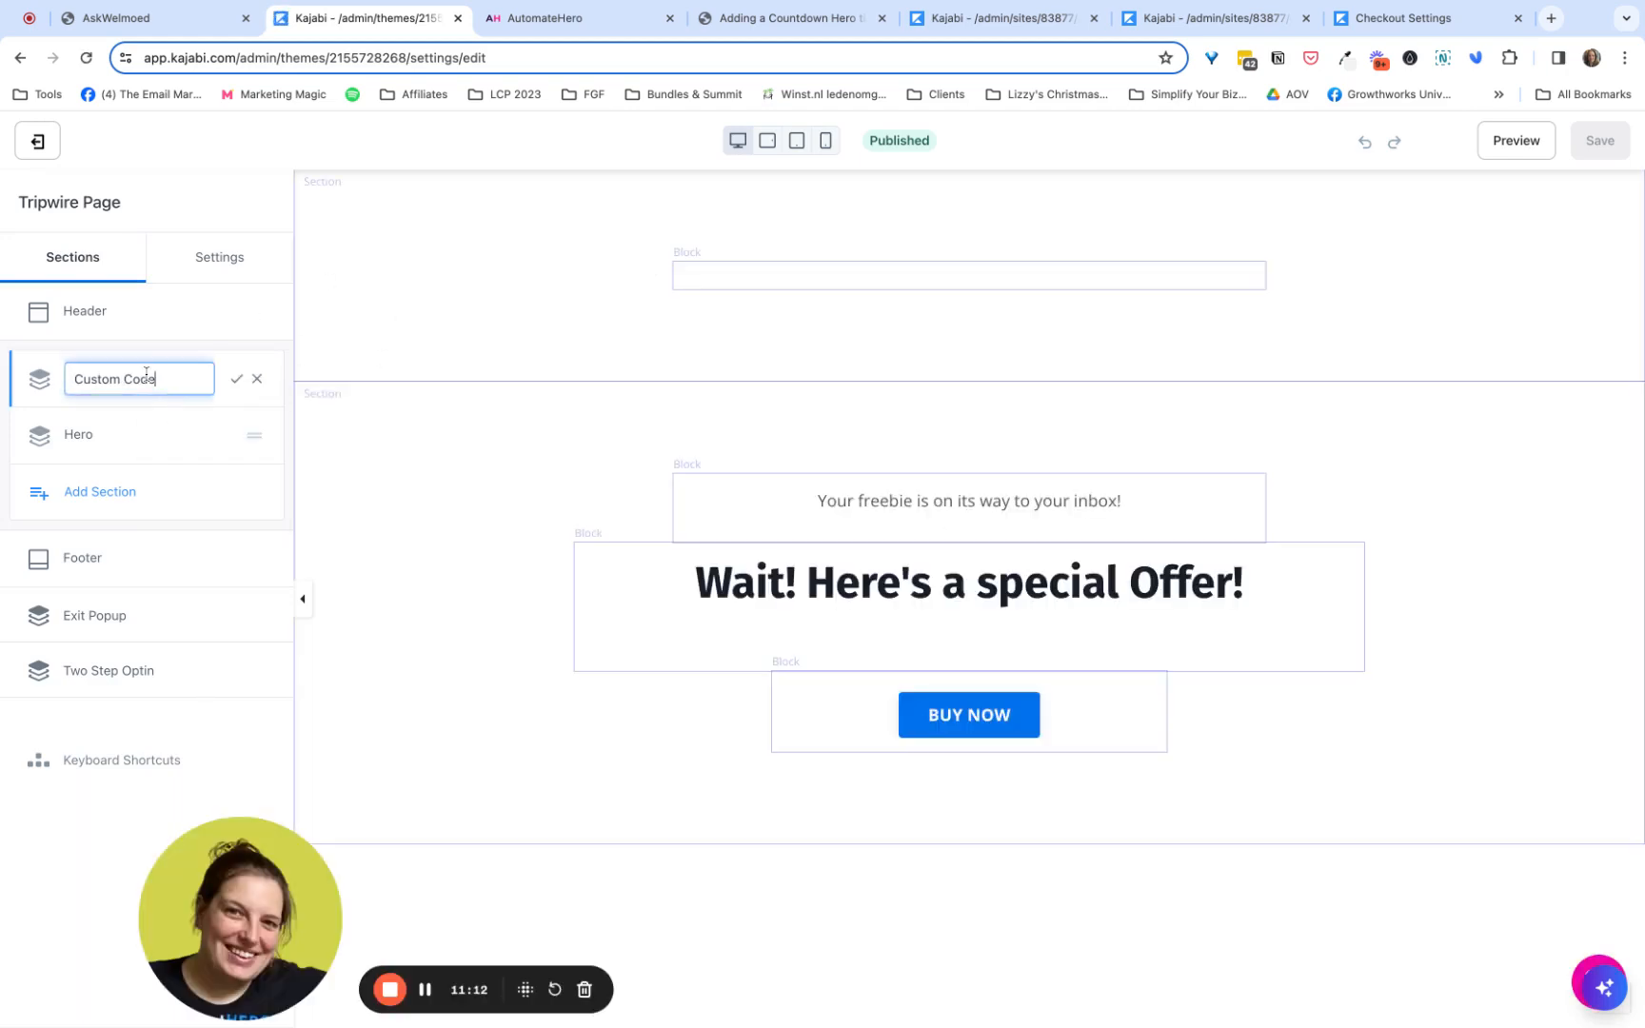
triple_click(145, 378)
type("CDH Timer 20 min")
left_click(236, 379)
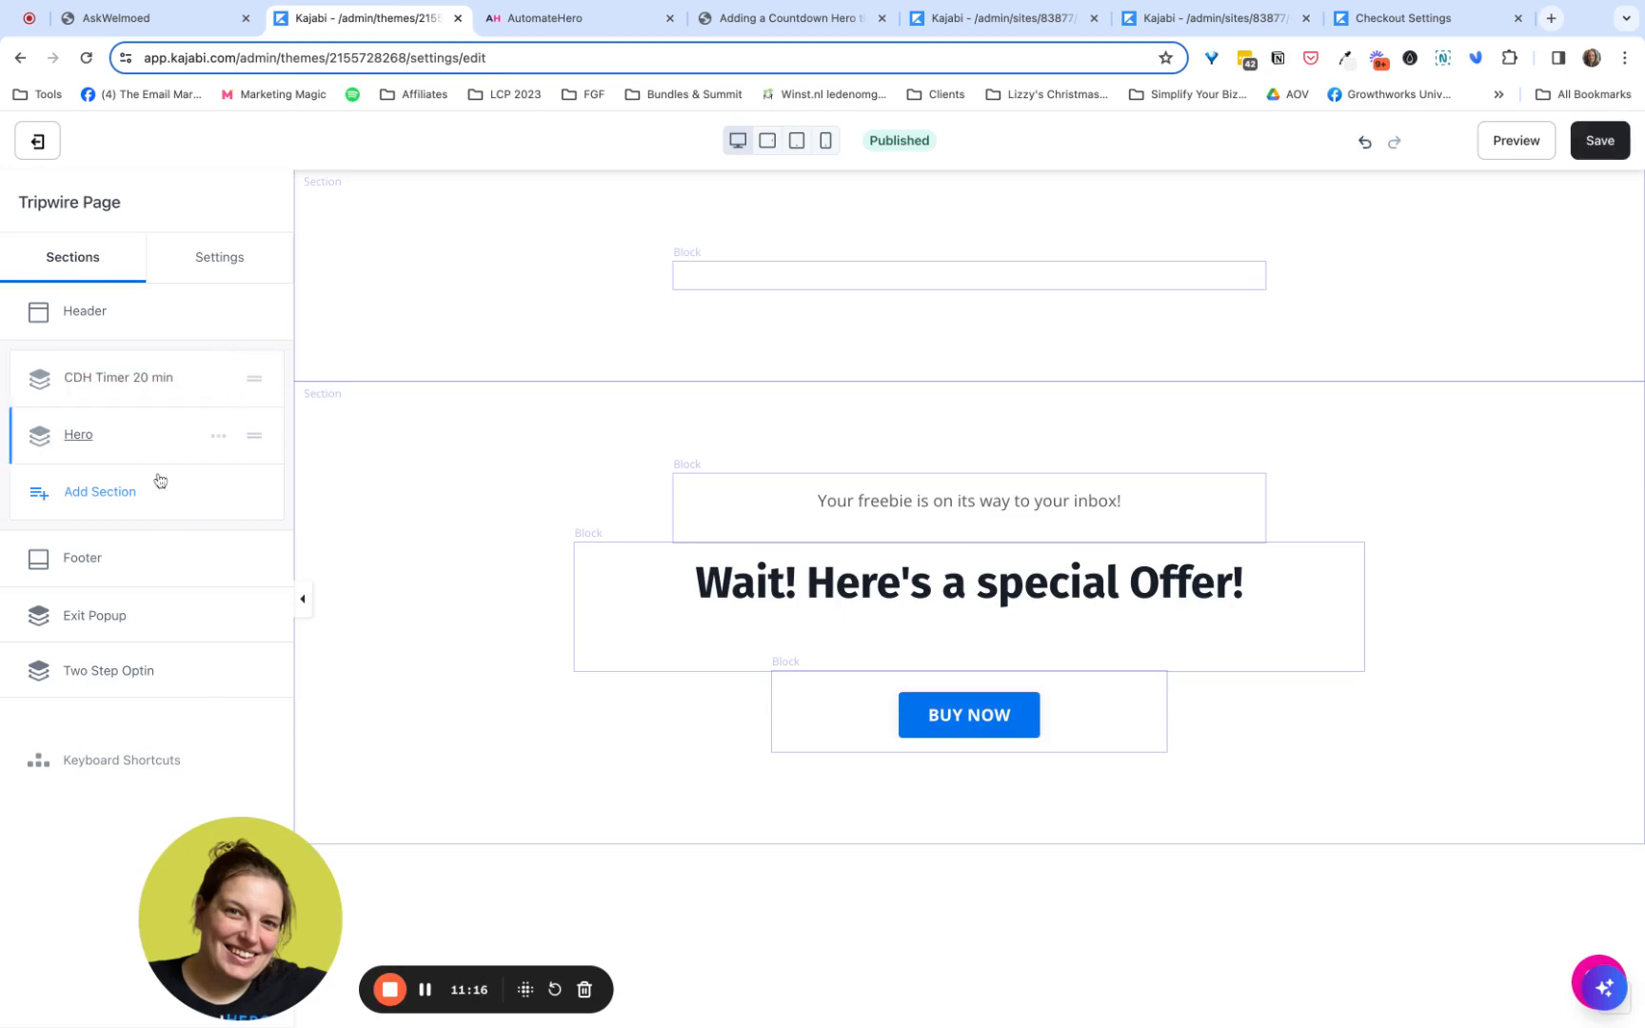
- Add a new Custom Code section below the Hero section of the Tripwire Page
left_click(100, 492)
scroll(239, 613, "down", 15)
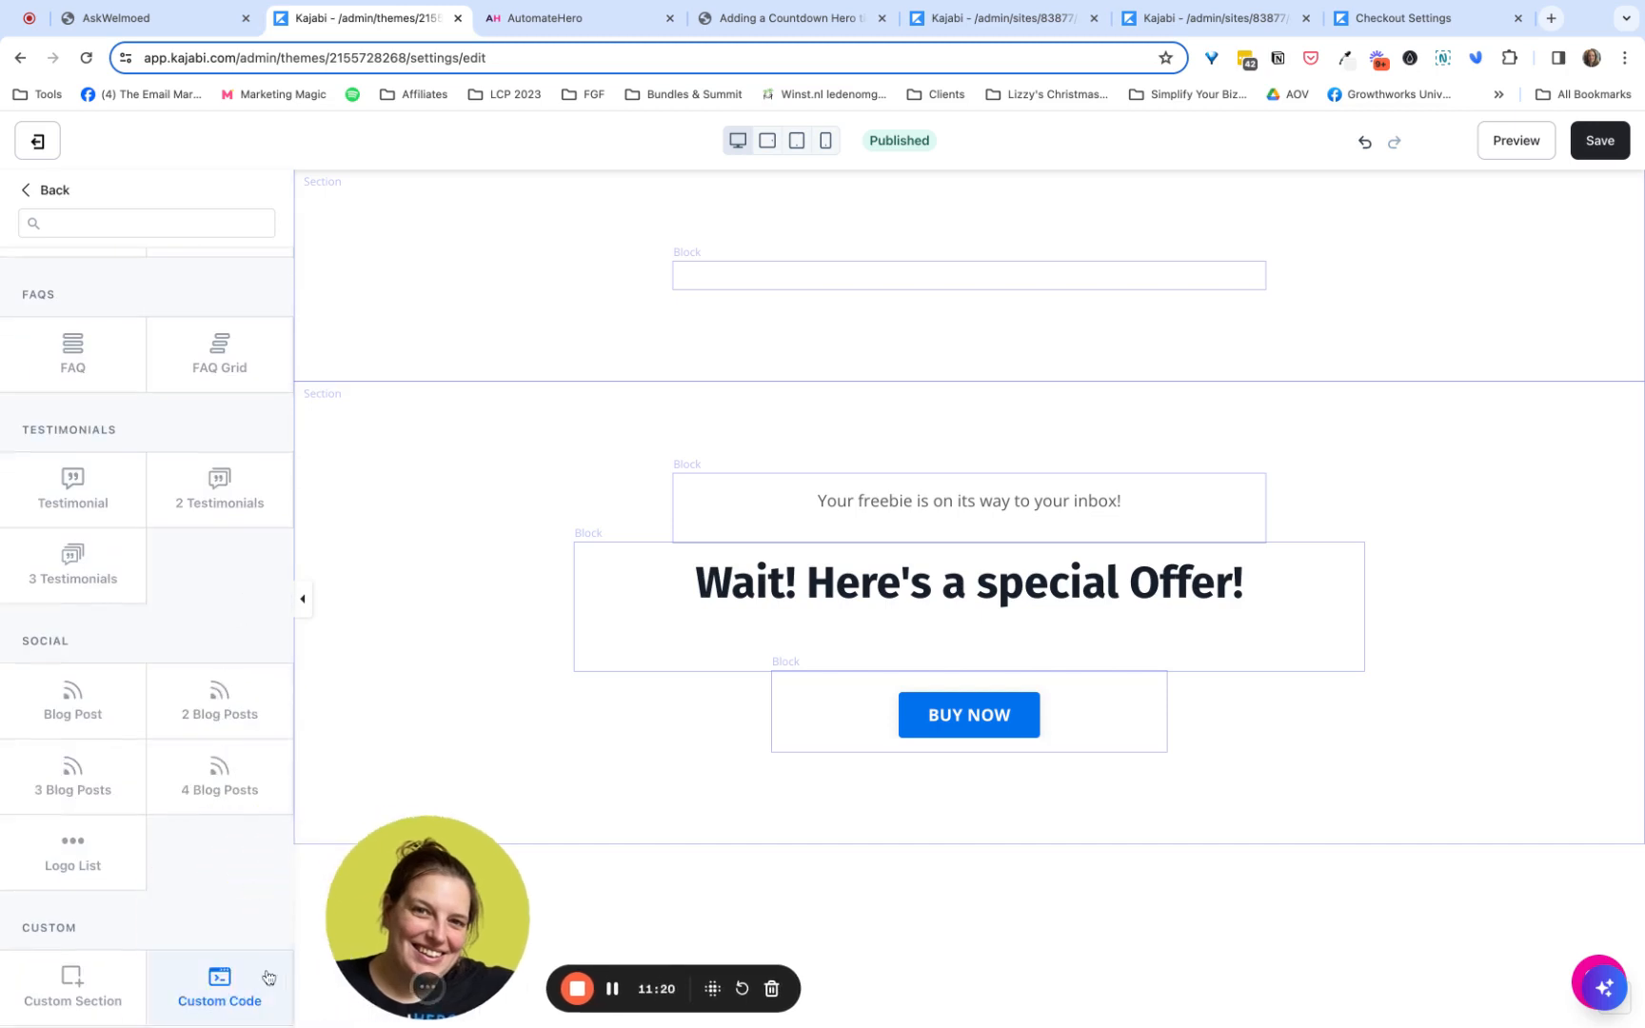
left_click(219, 976)
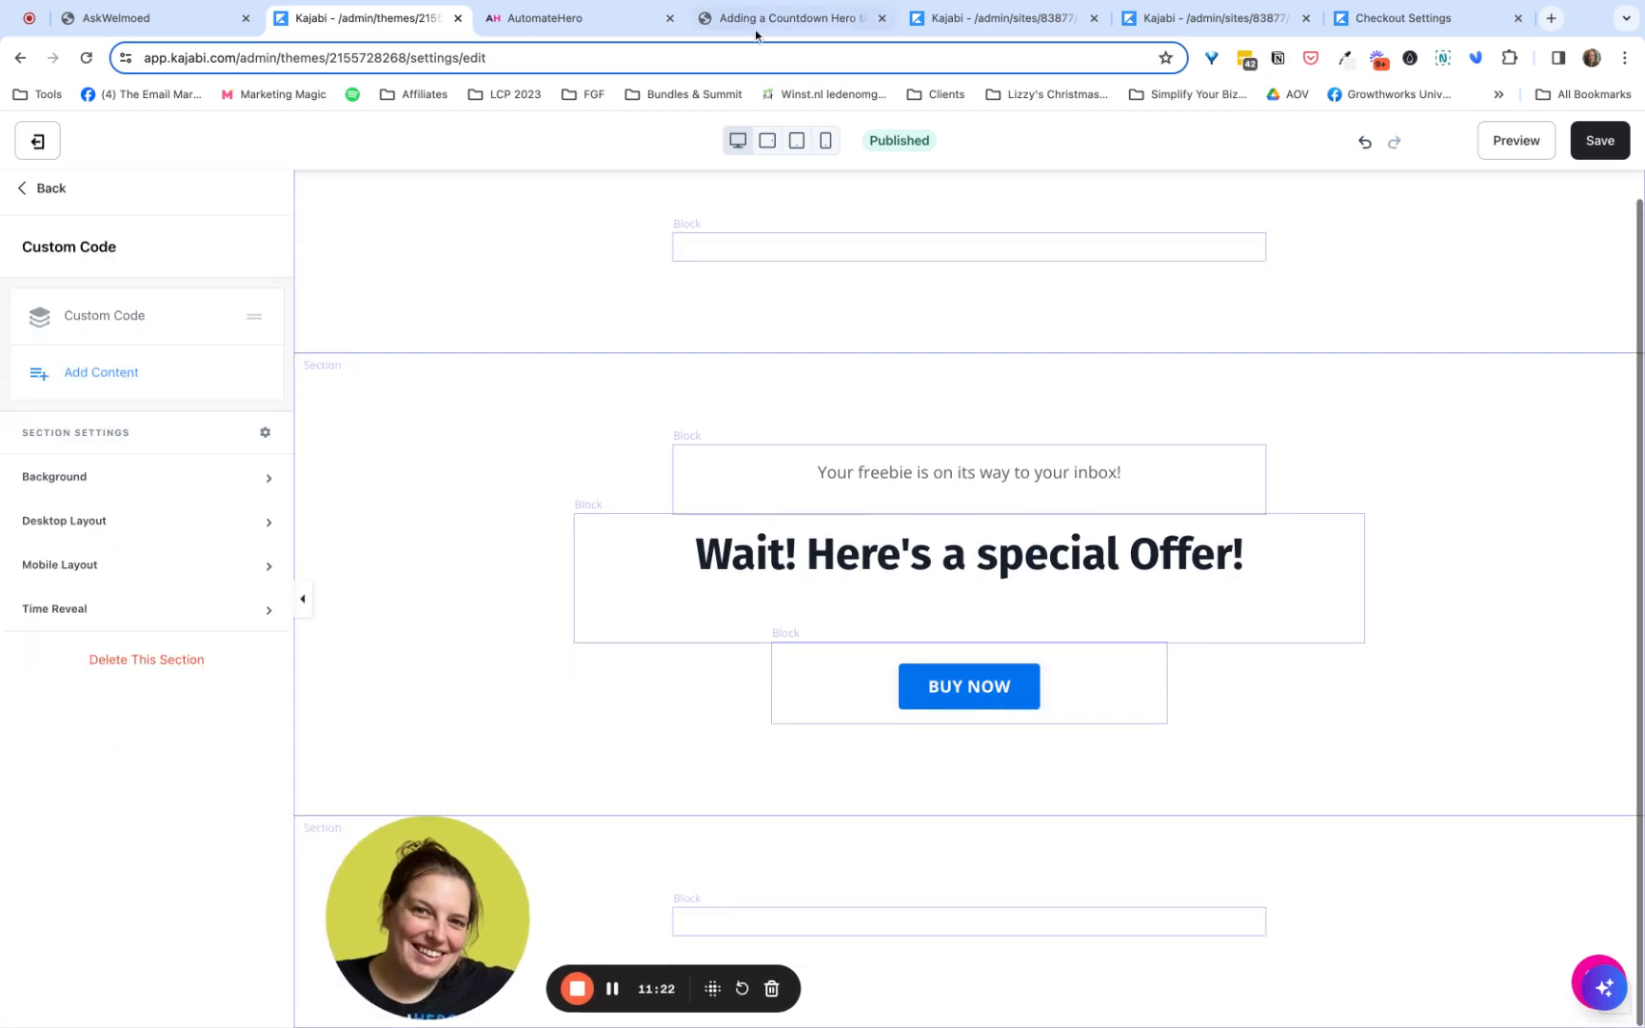
- Copy the ECF checkout script from the blog article and paste it over the placeholder code in the new Custom Code block
left_click(776, 19)
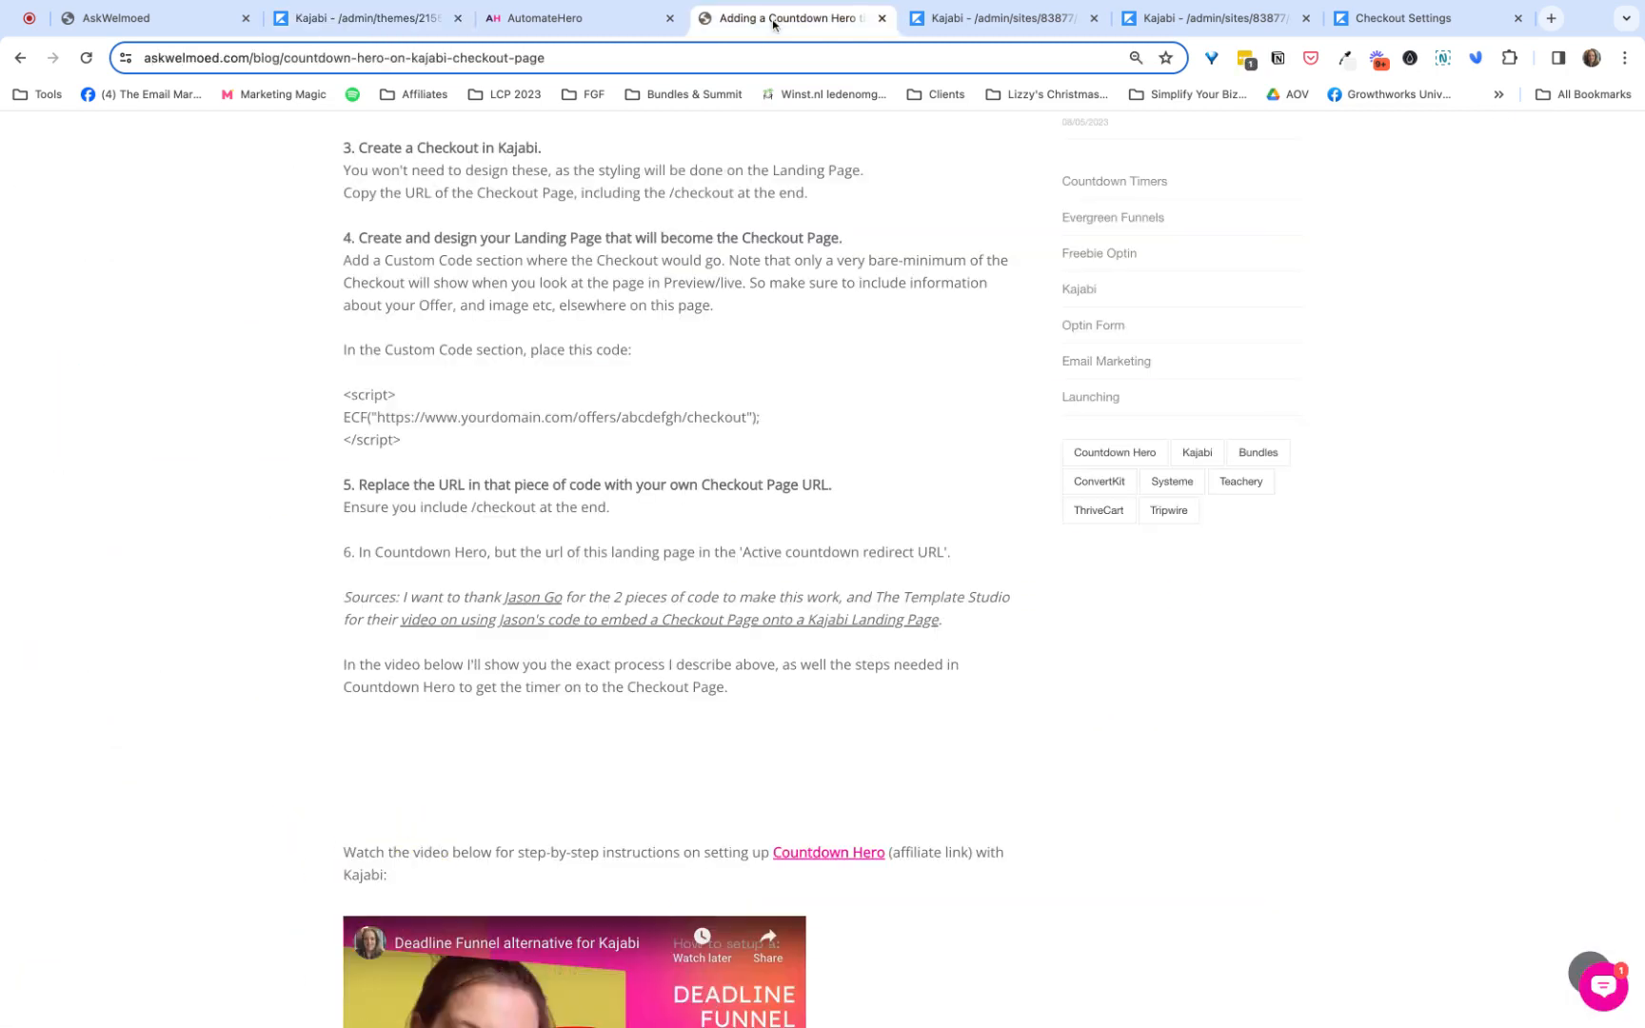
left_click_drag(408, 444, 350, 396)
left_click(345, 396)
left_click(396, 440)
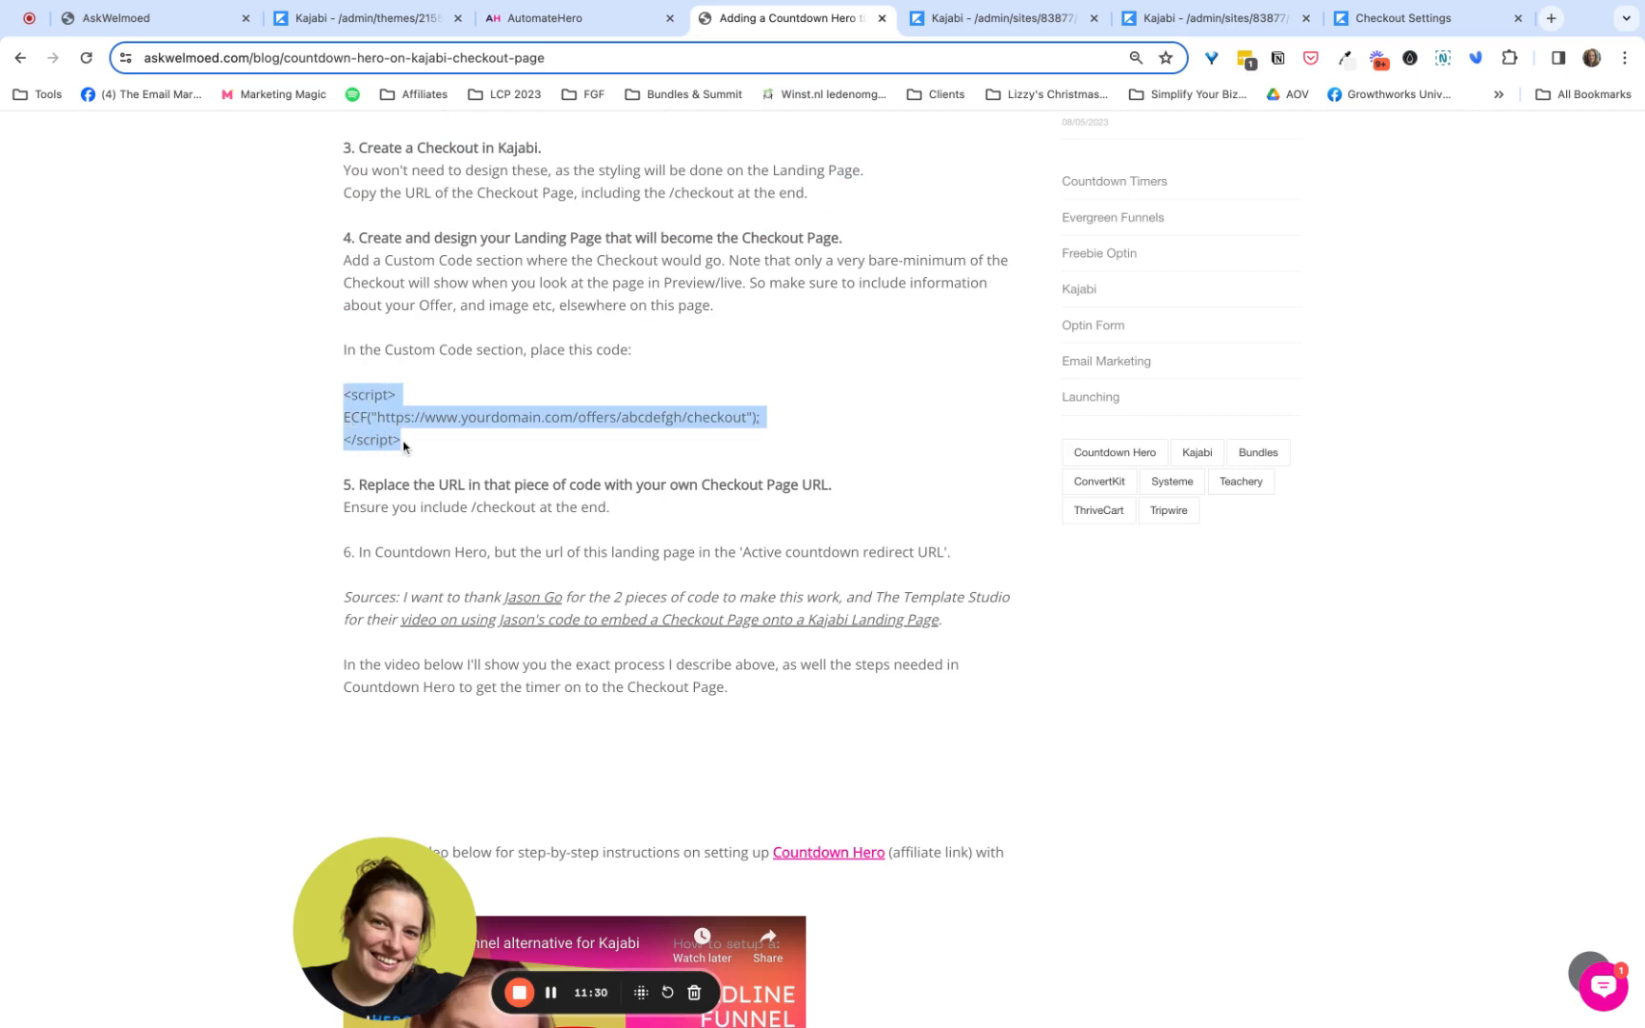
left_click(362, 17)
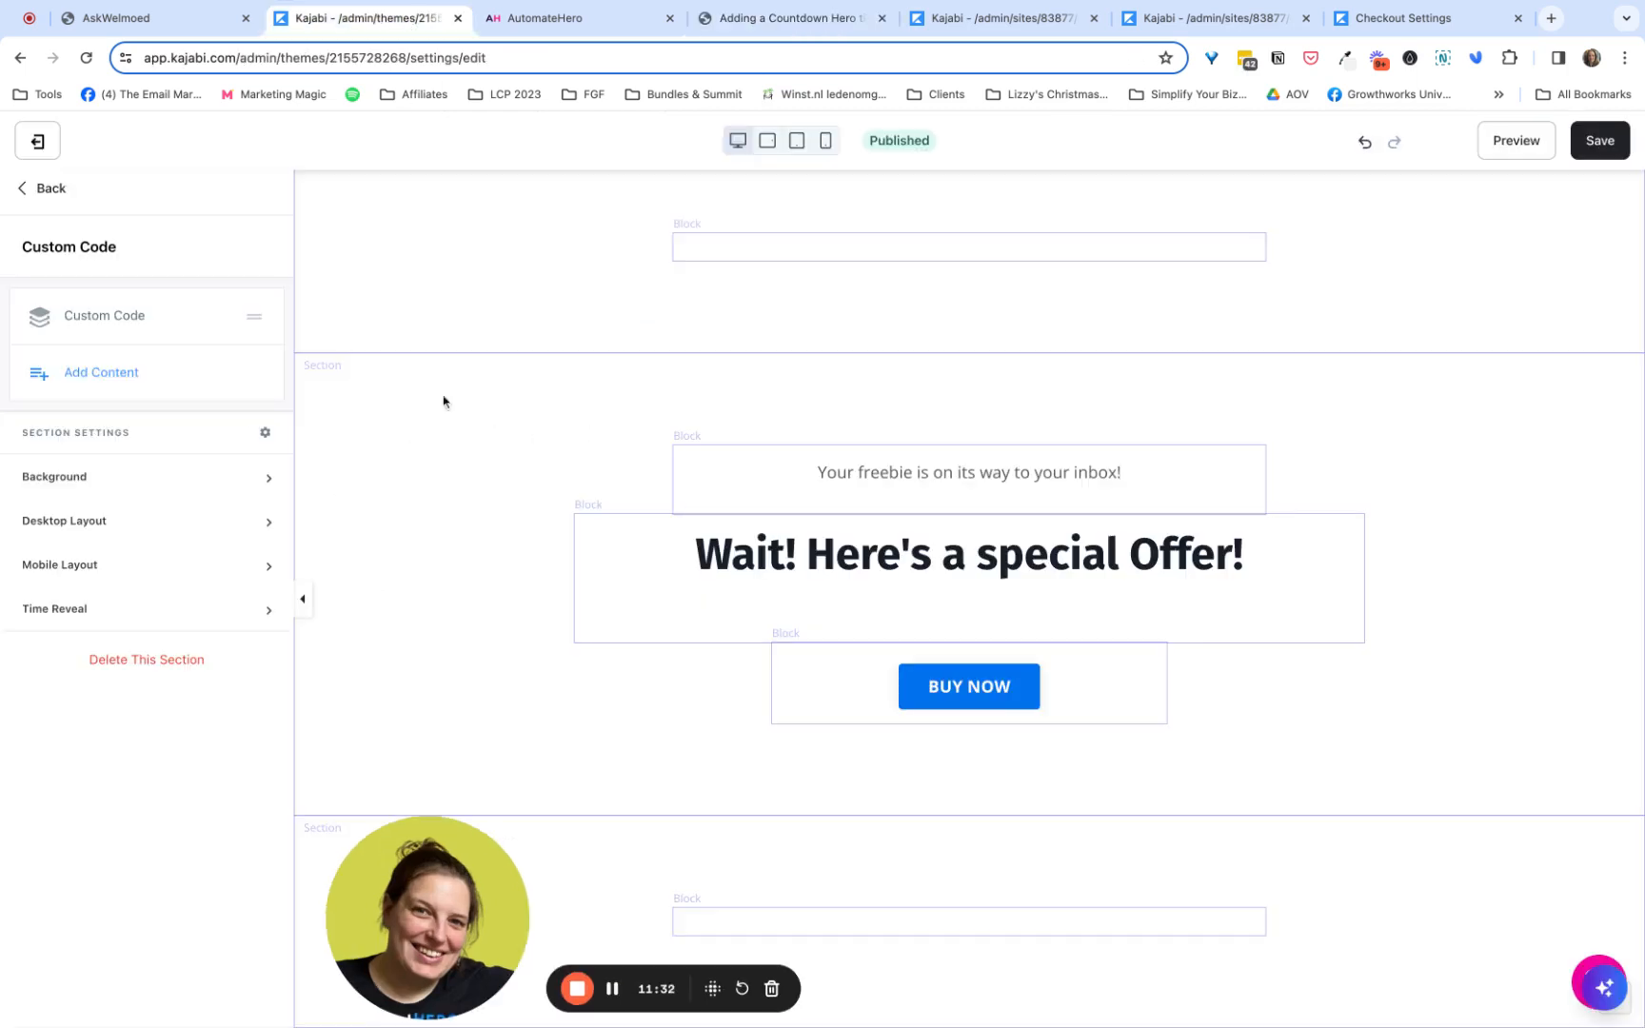
left_click(133, 322)
left_click(148, 459)
key("super+a")
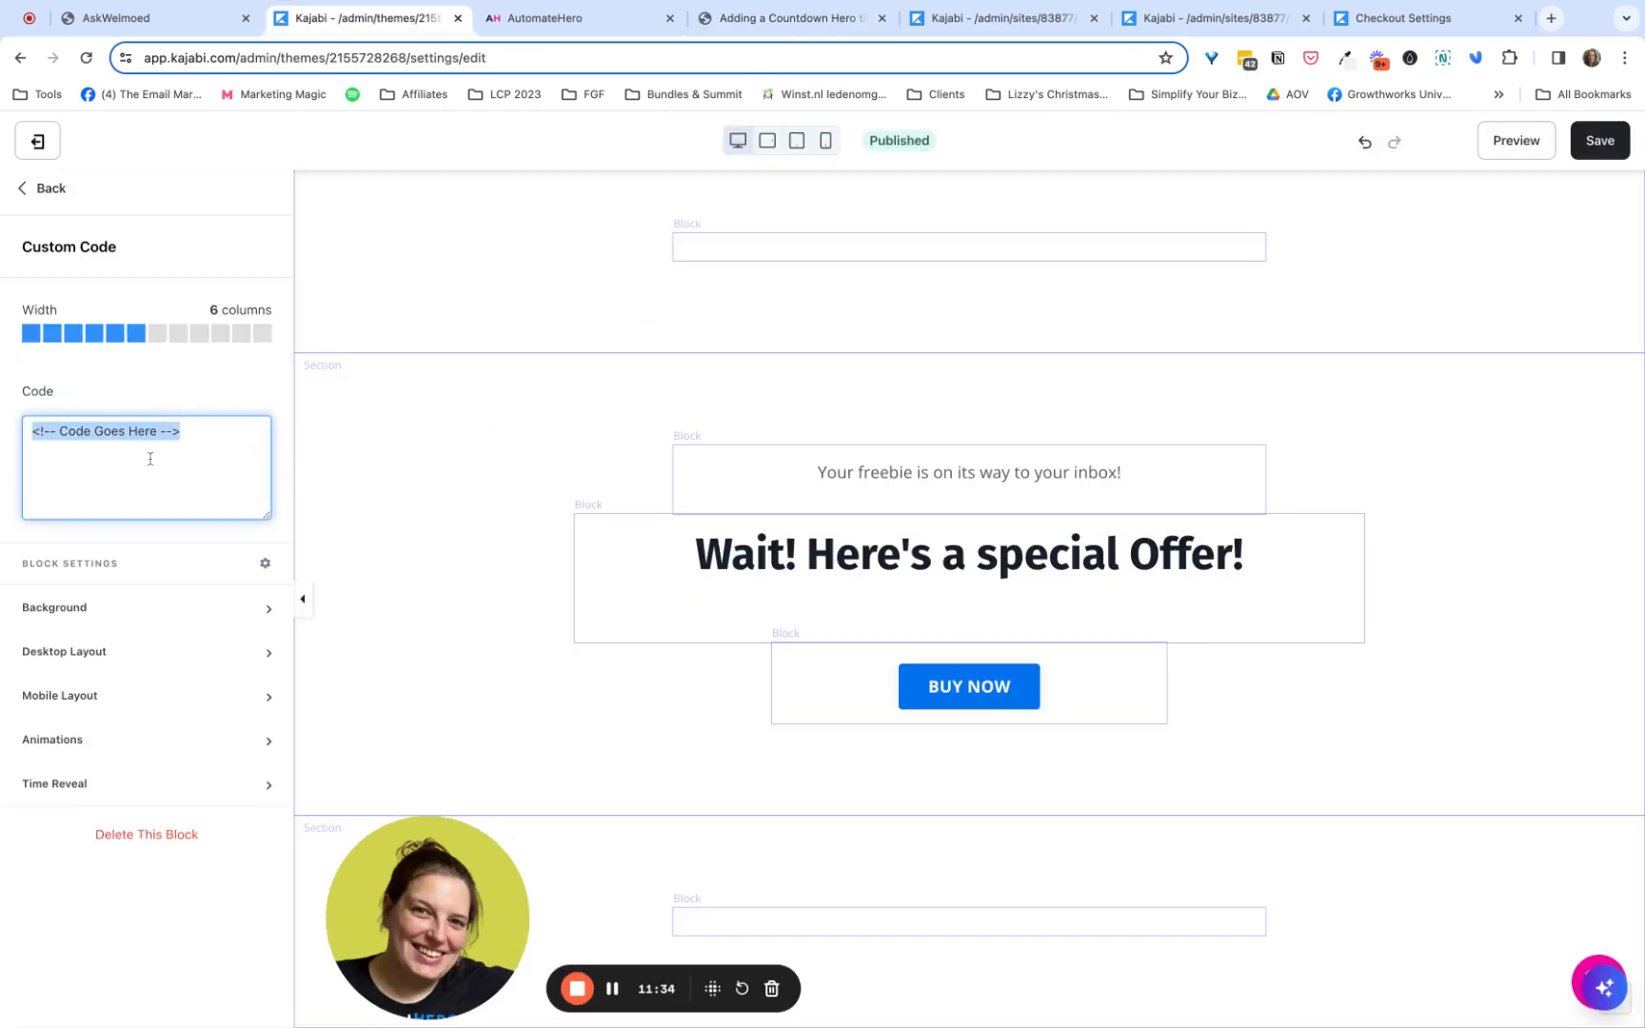
type("<script>  ECF(\"https://www.yourdomain.com/offers/abcdefgh/checkout\");  </script>")
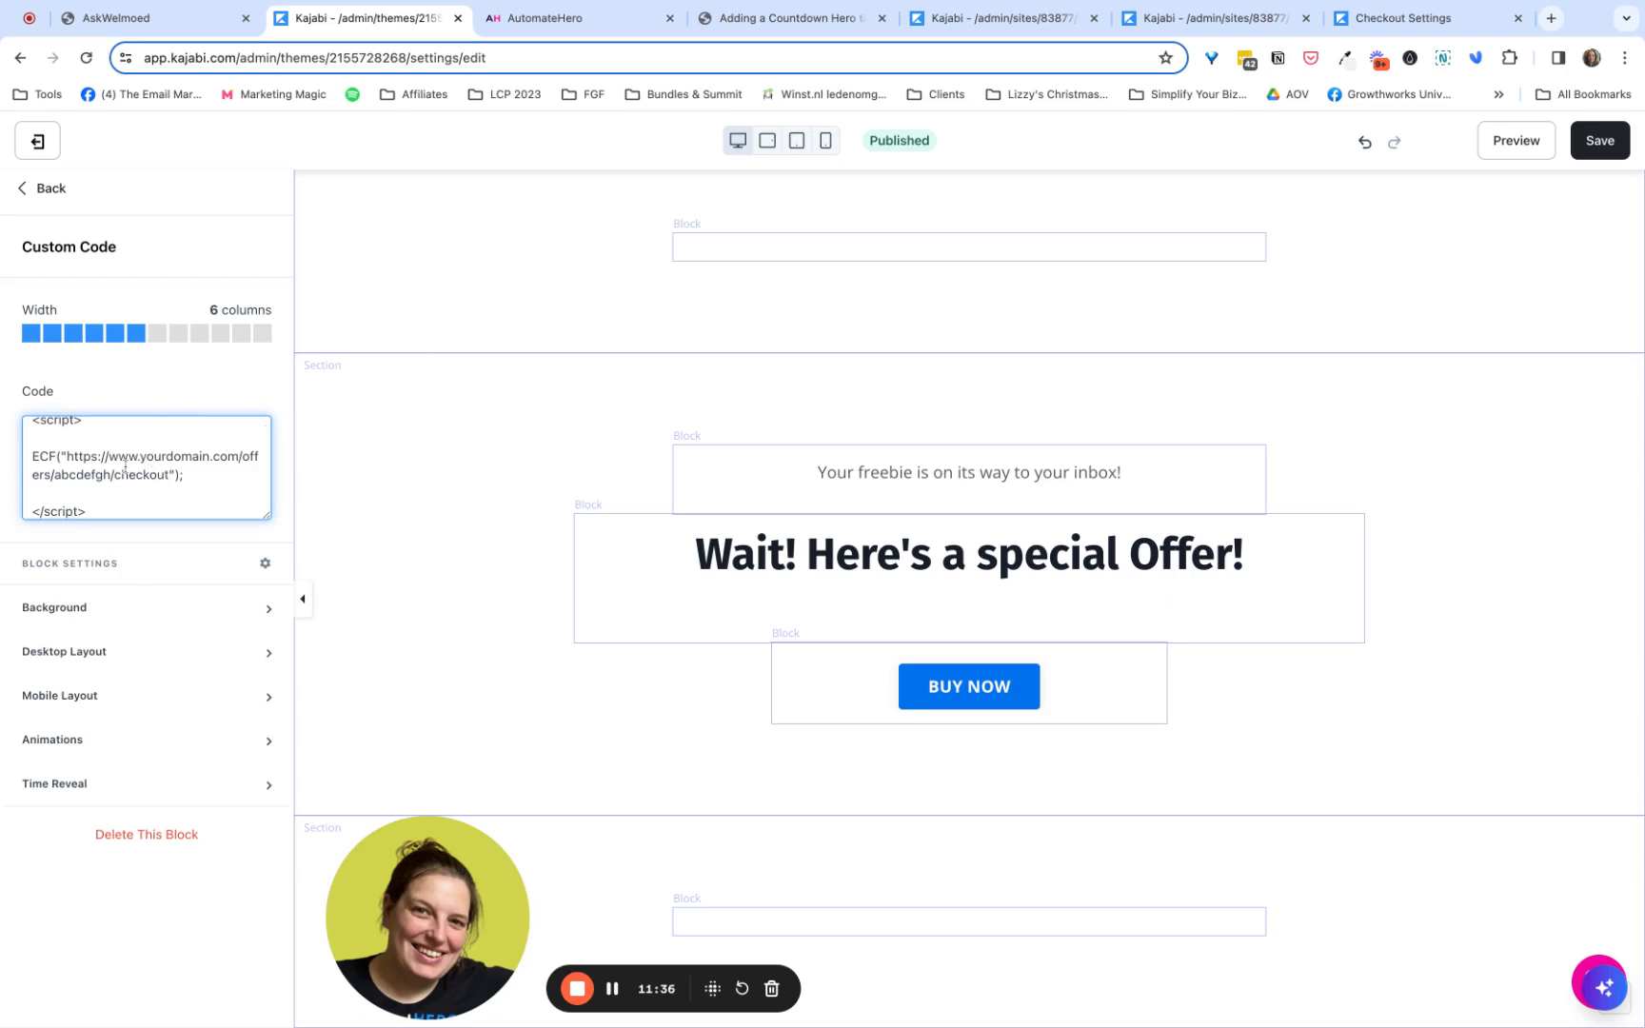
- Replace the sample URL in the ECF script with the Tripwire Offer Example's full checkout URL, ending in /offers/RRSmzF5z/checkout
left_click_drag(67, 456, 157, 475)
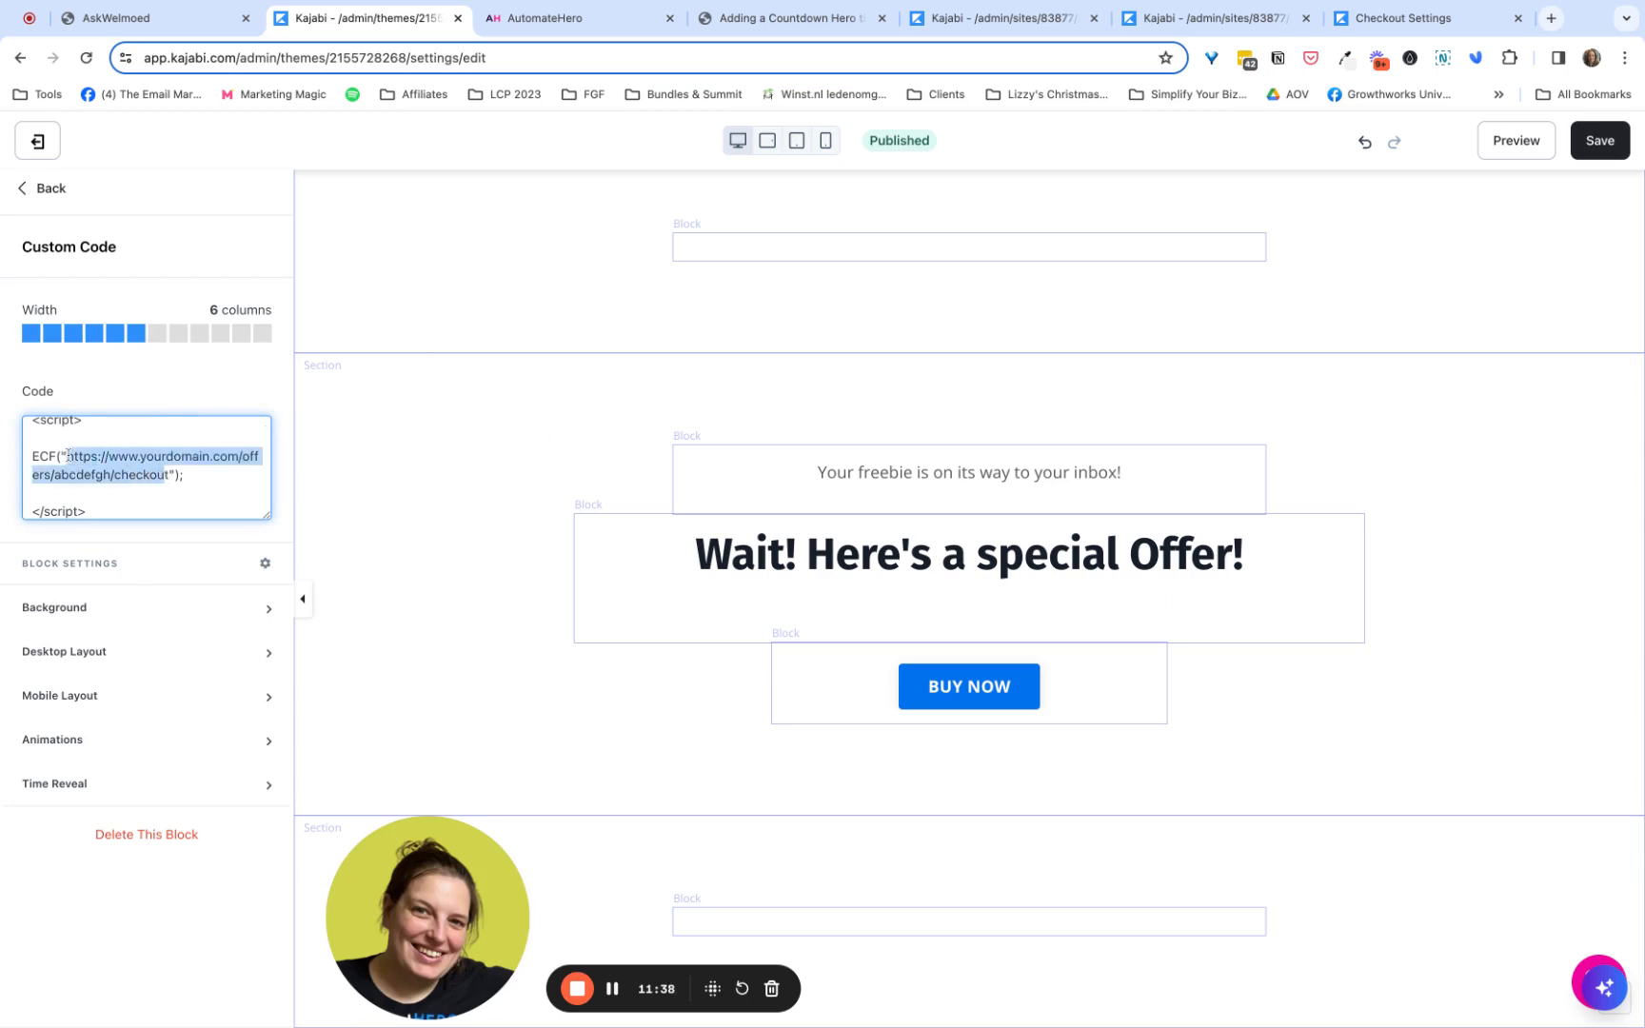
left_click(176, 19)
key("super+a")
key("super+c")
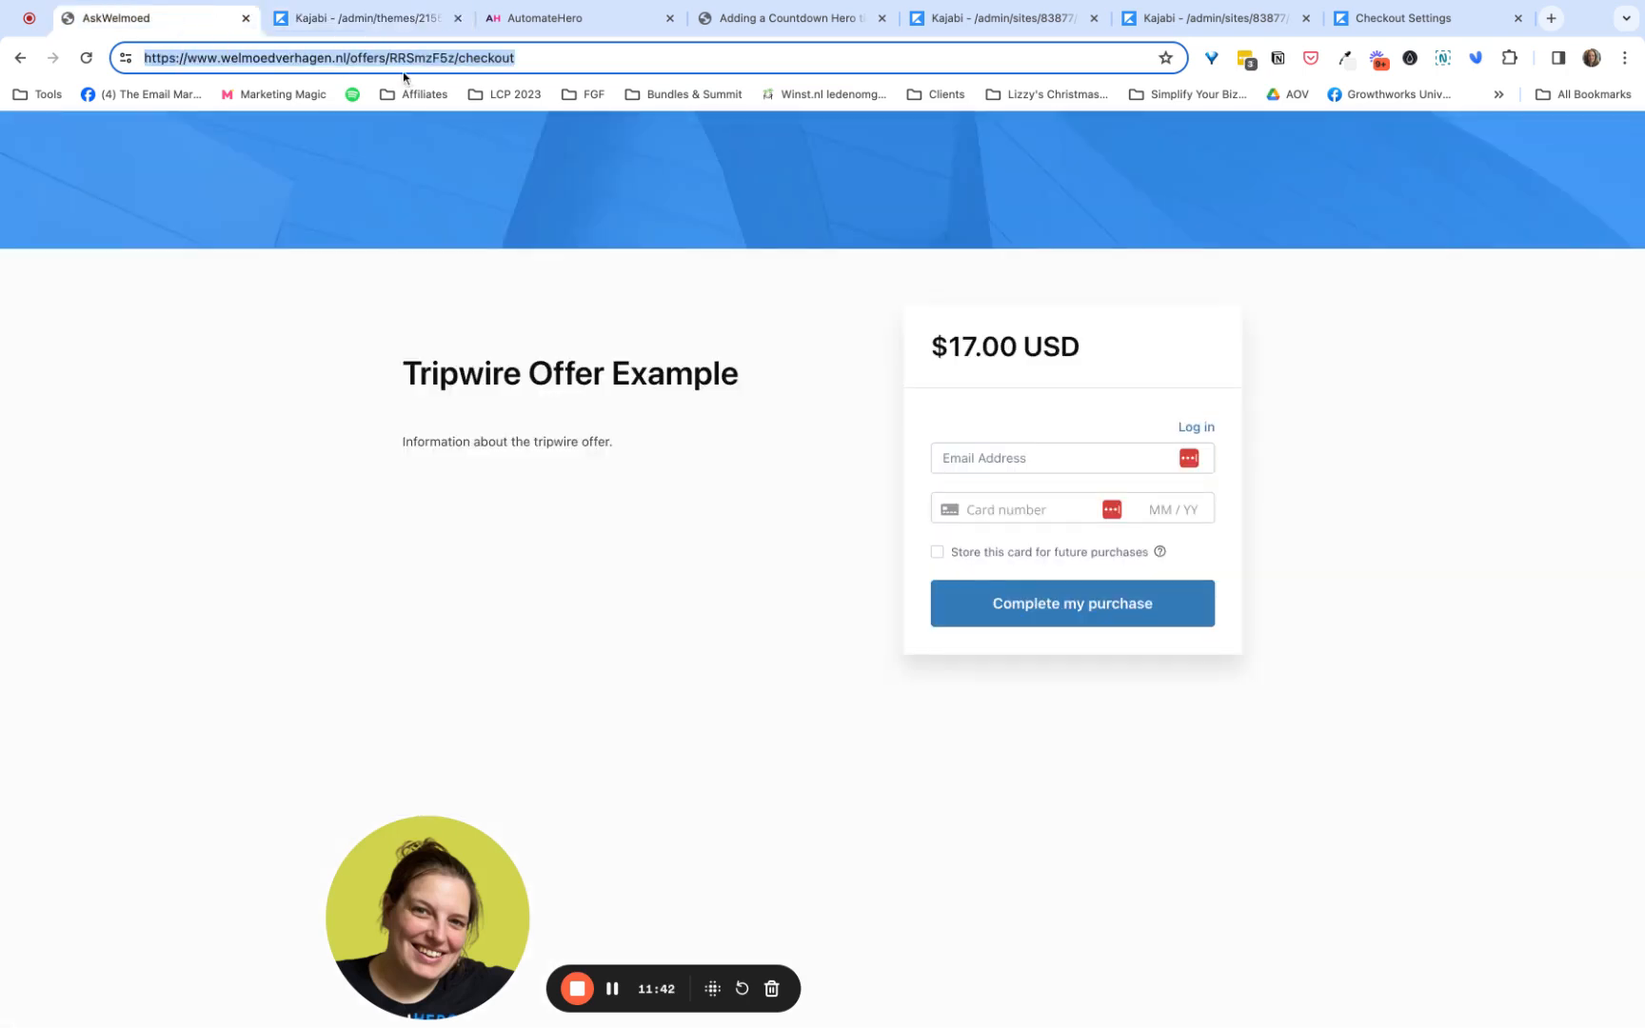
left_click(400, 18)
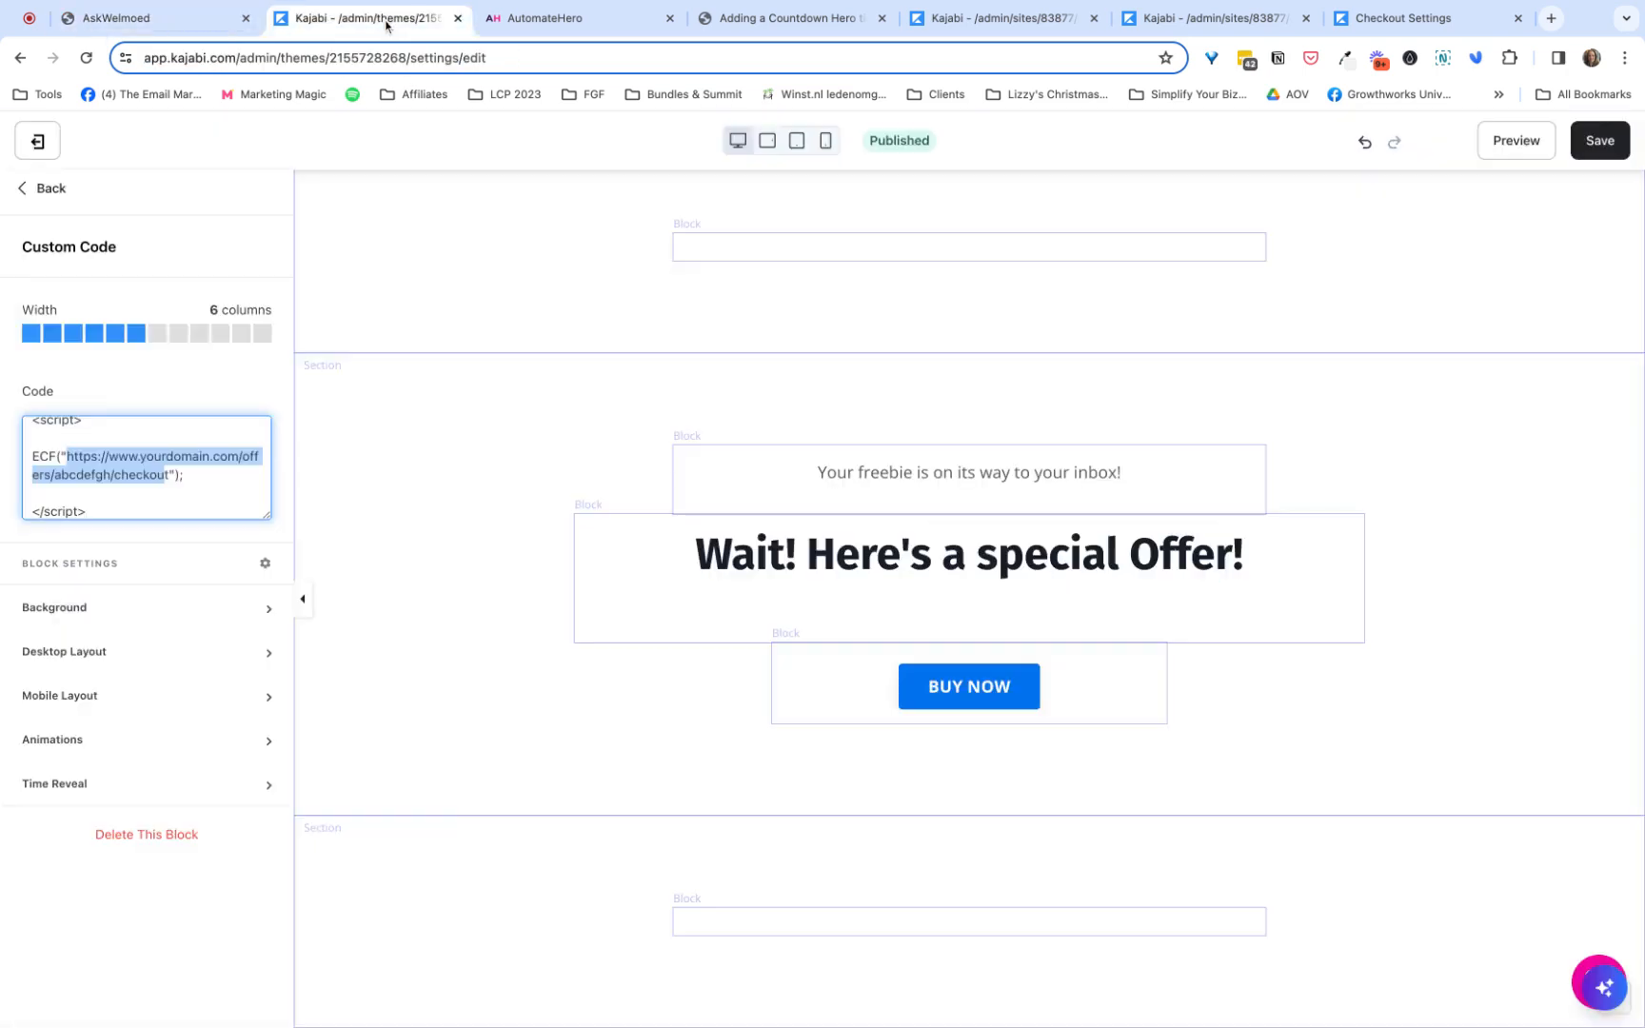
left_click(171, 483)
left_click_drag(170, 475, 83, 458)
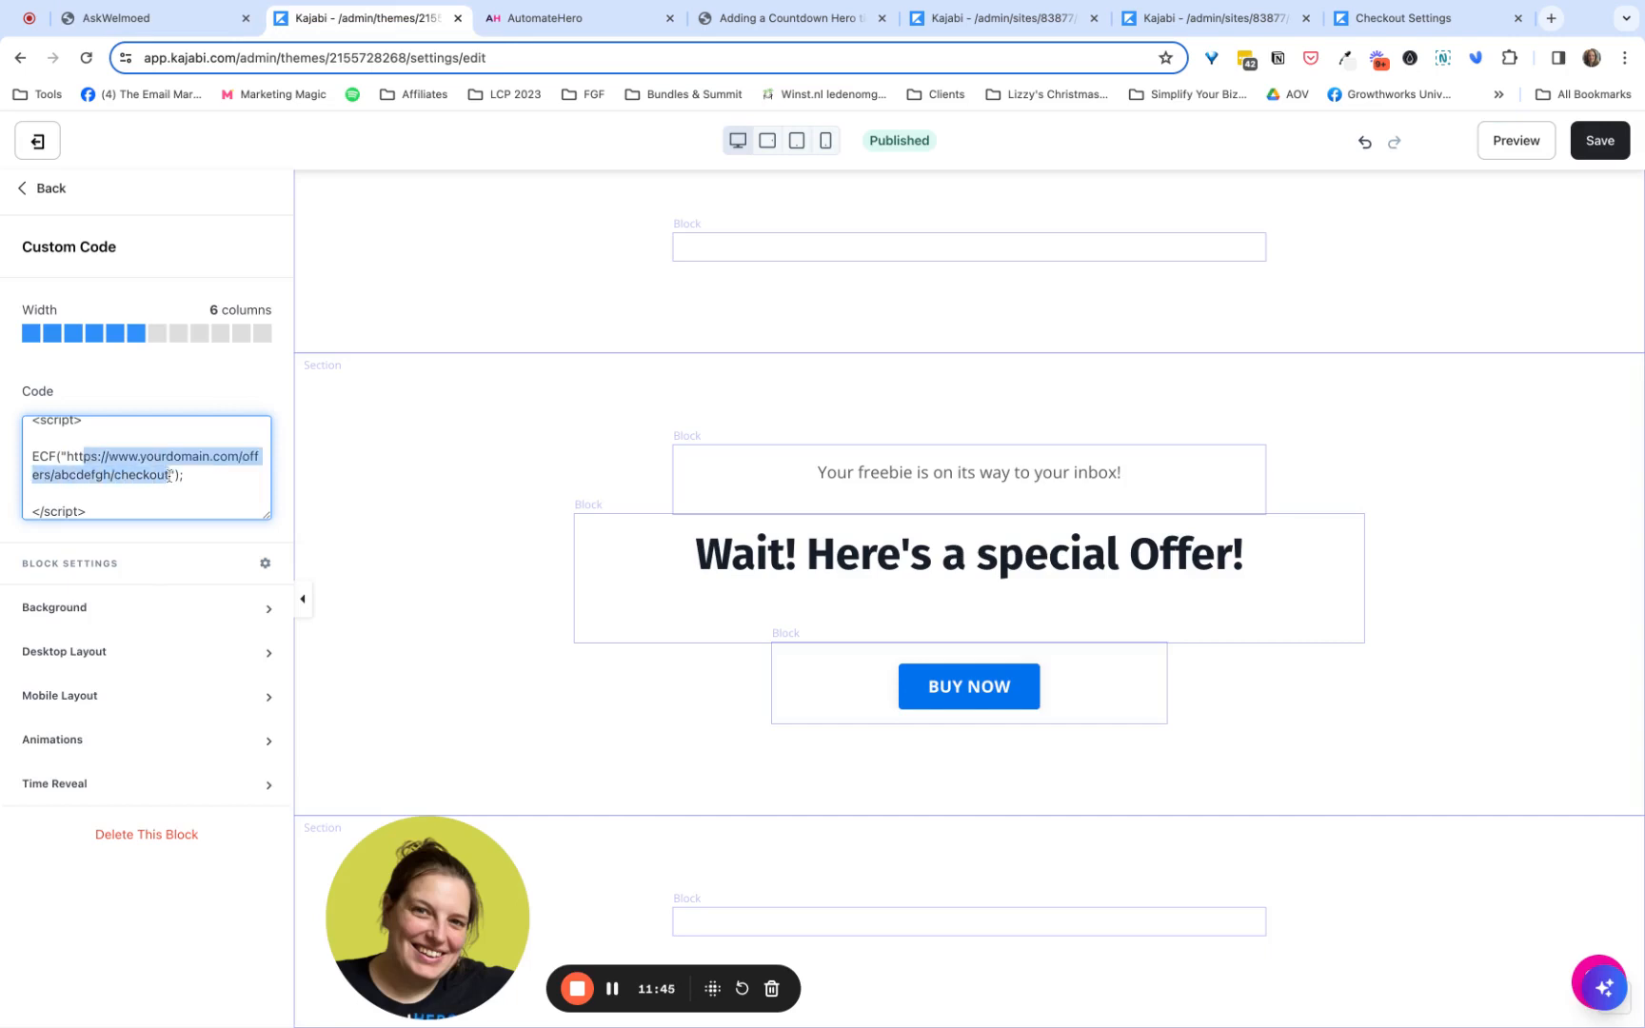
key("super+v")
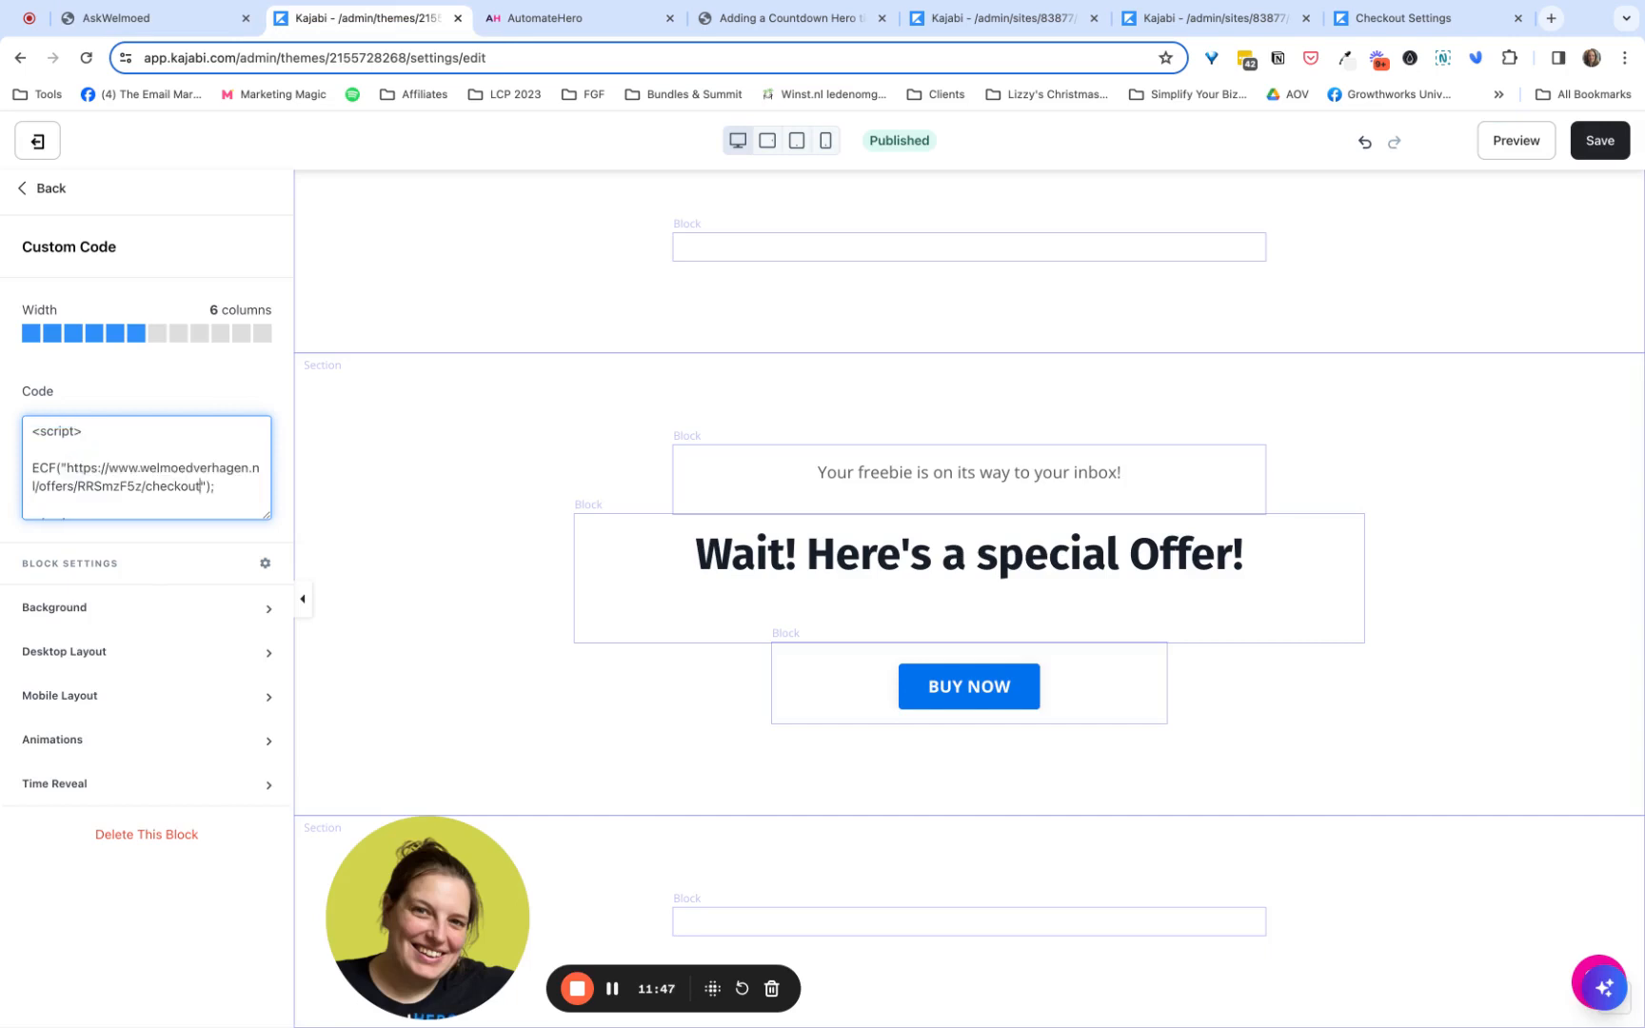
- Save the Tripwire Page and compare its embedded checkout form with the offer's original checkout page
left_click(1569, 153)
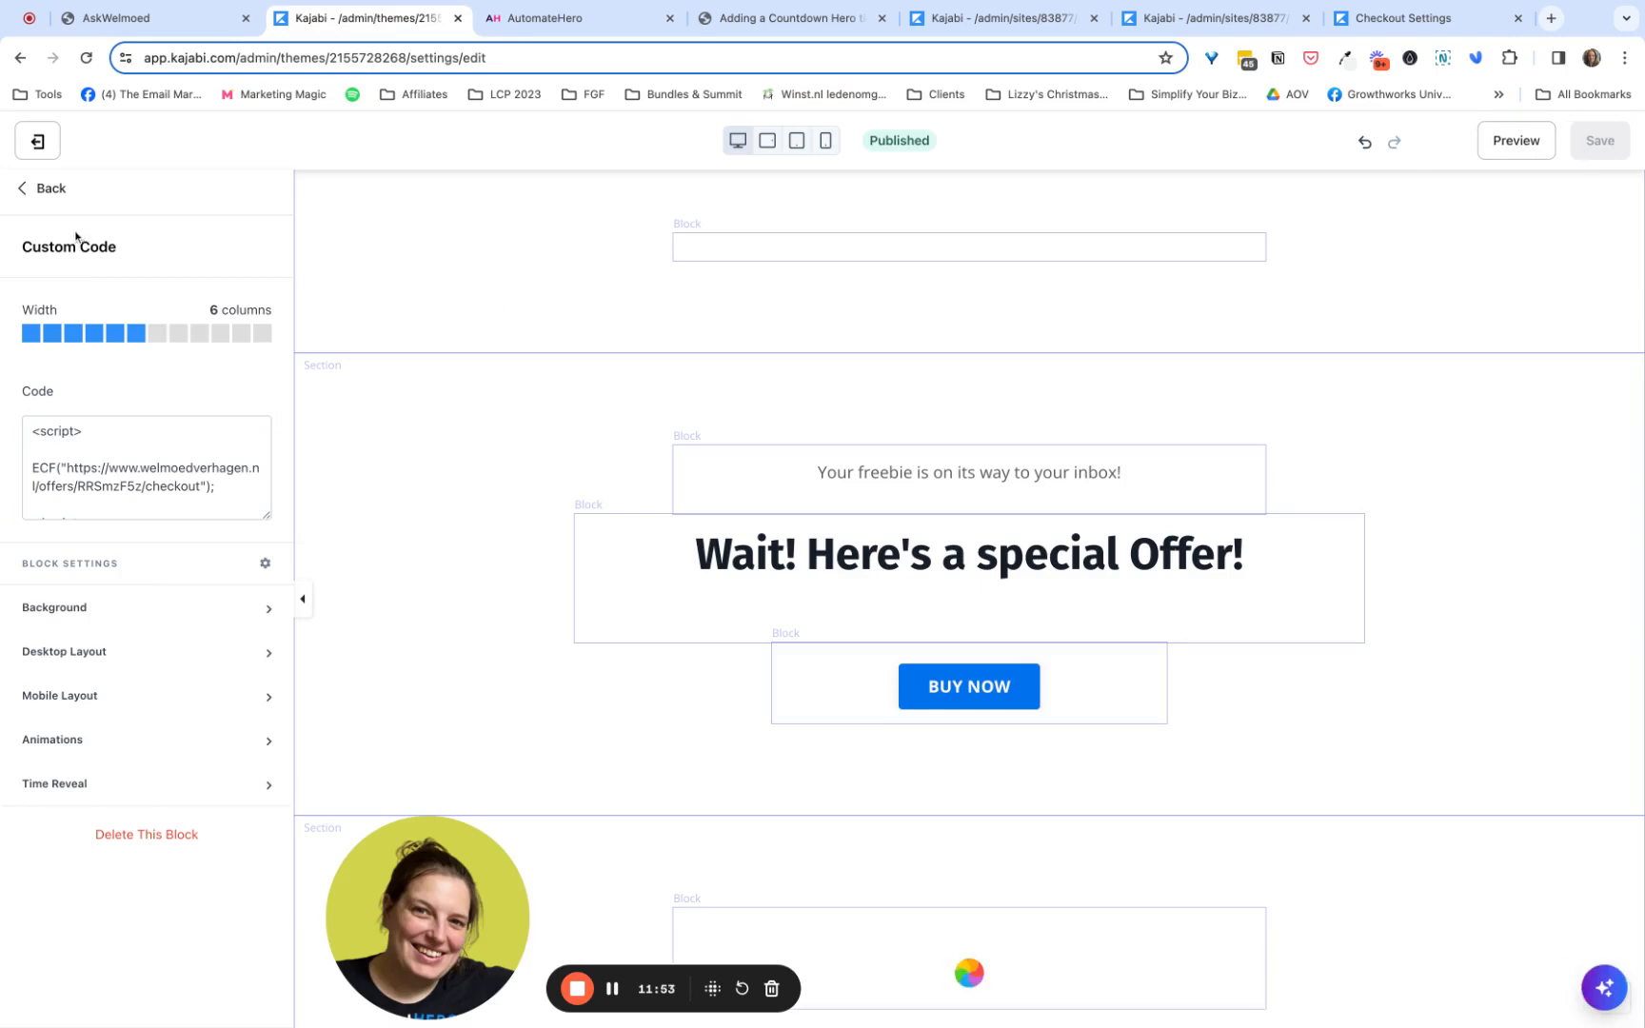
left_click(48, 188)
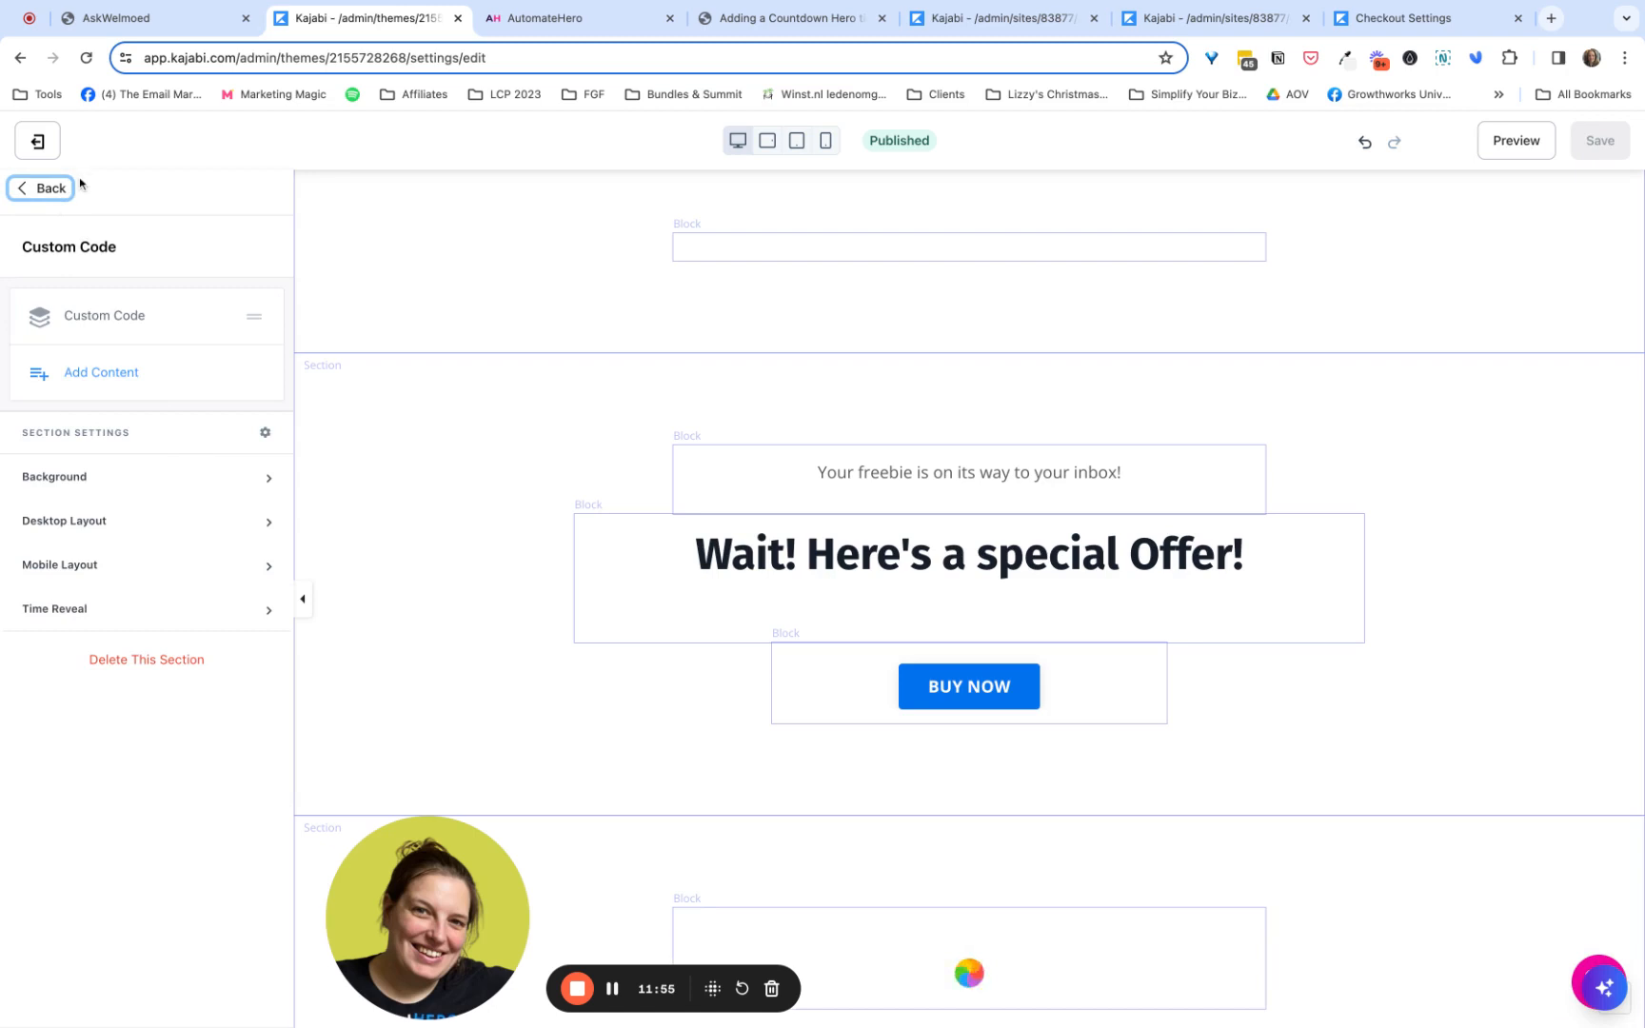
scroll(610, 514, "down", 4)
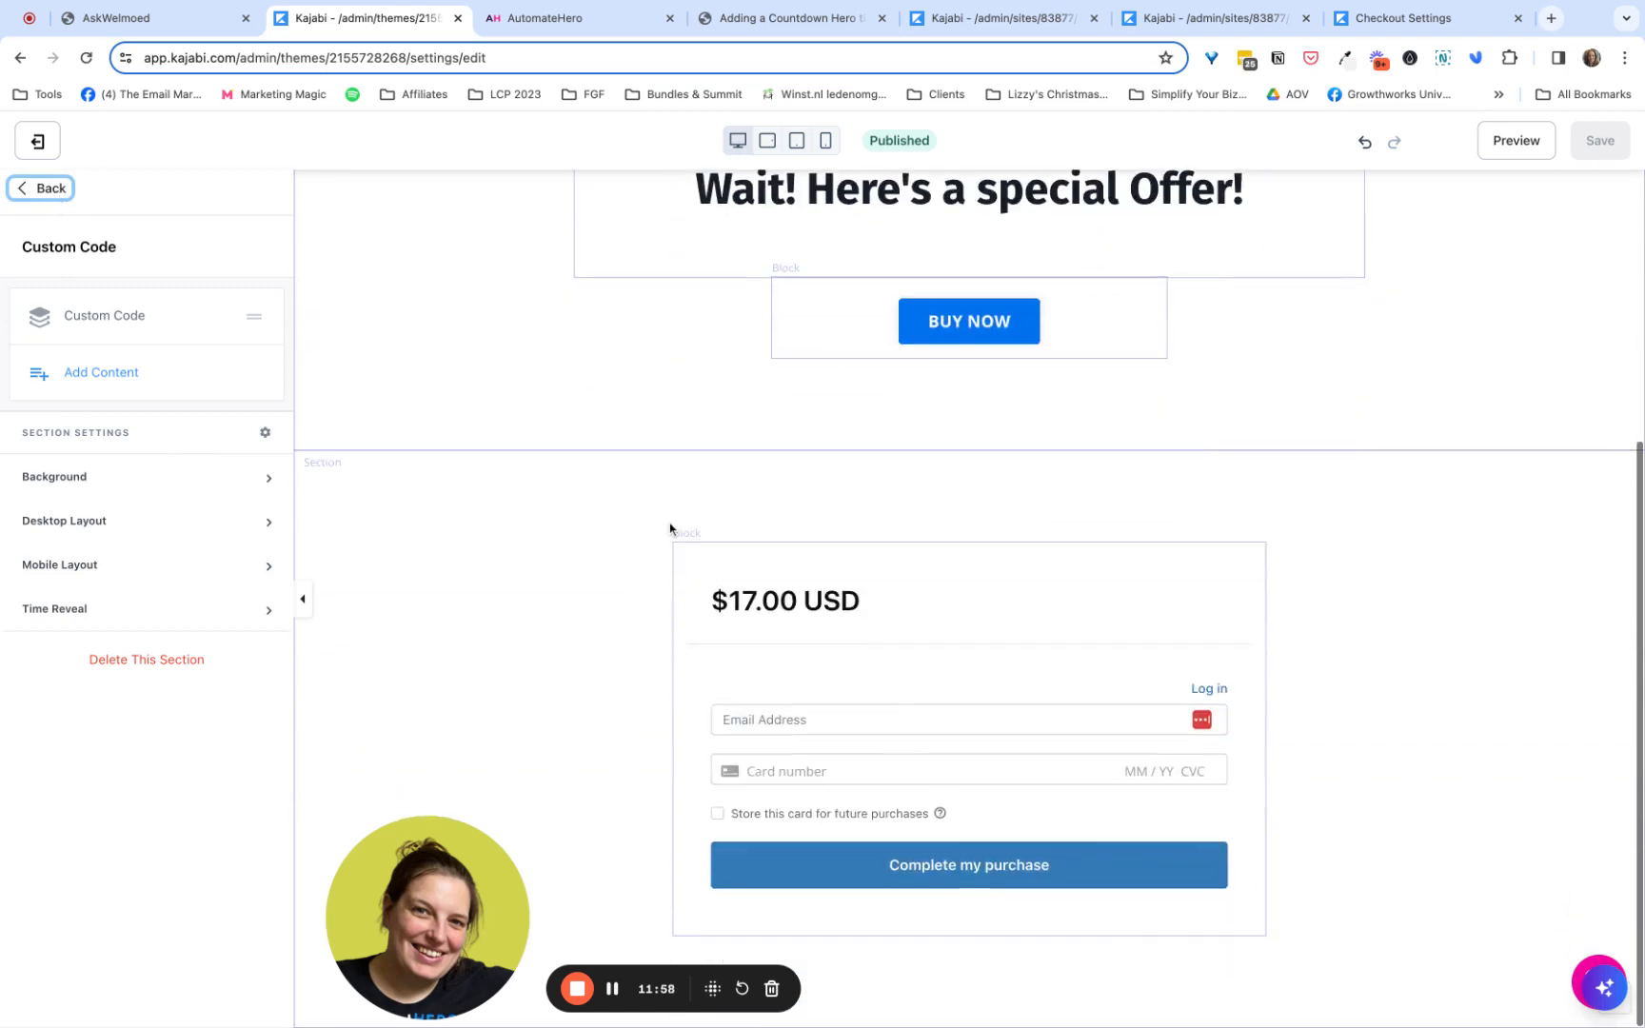
left_click(210, 23)
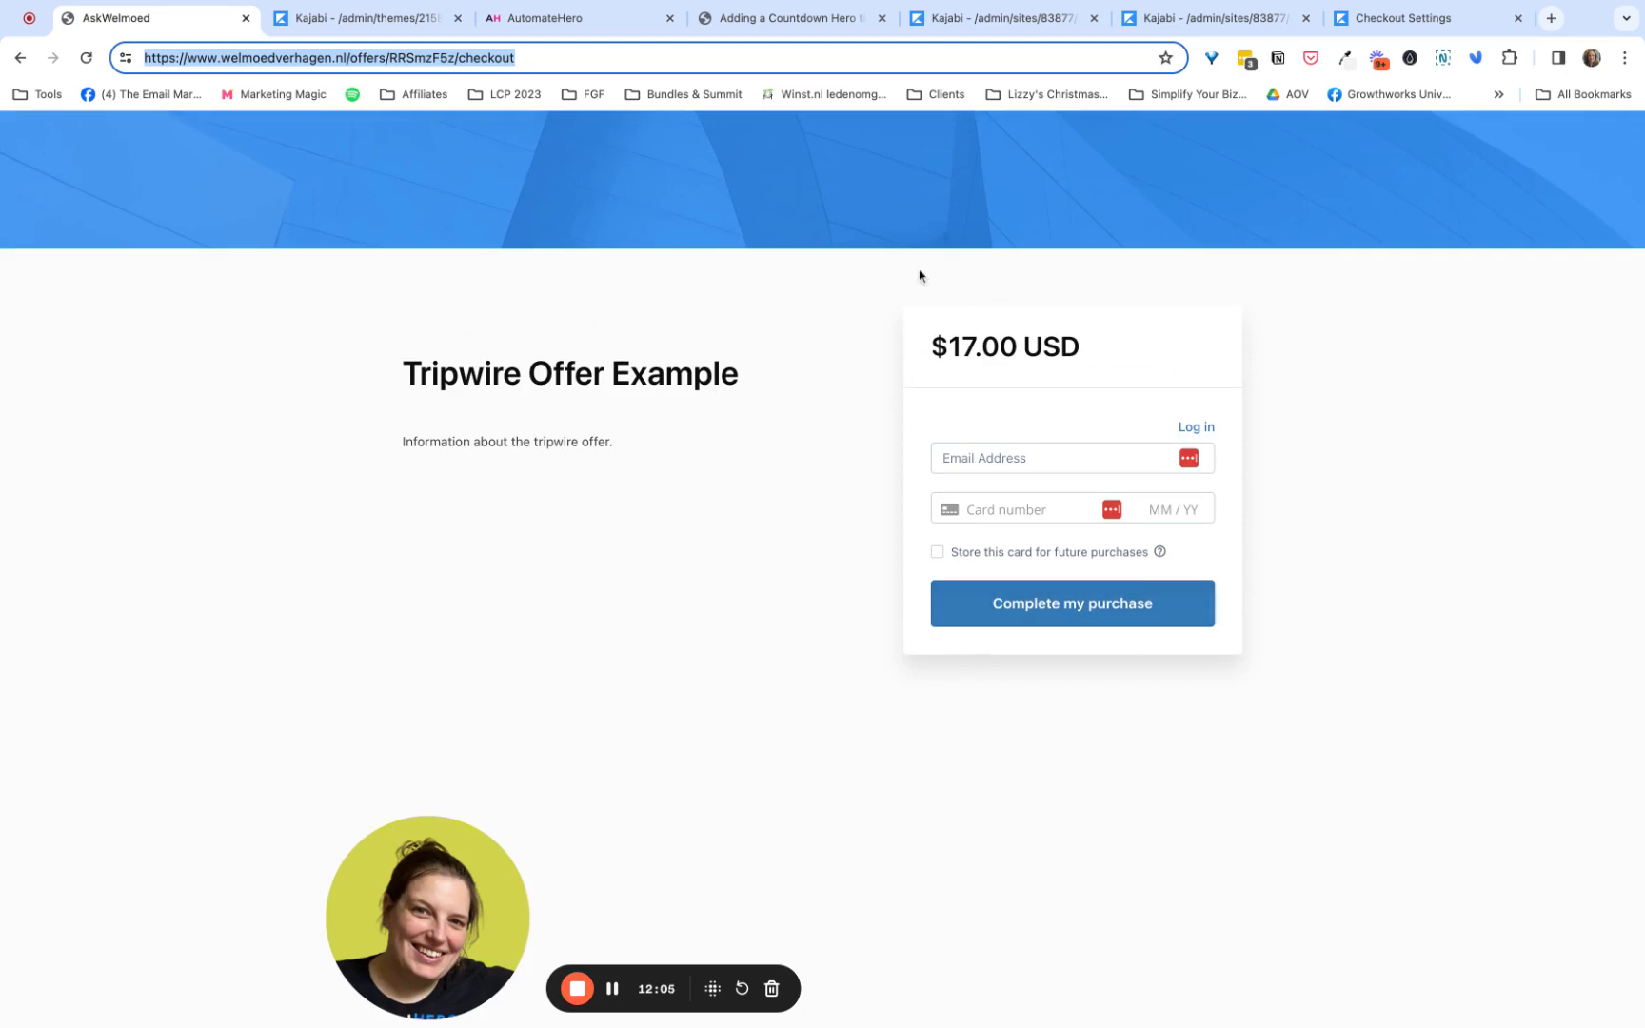
left_click(396, 19)
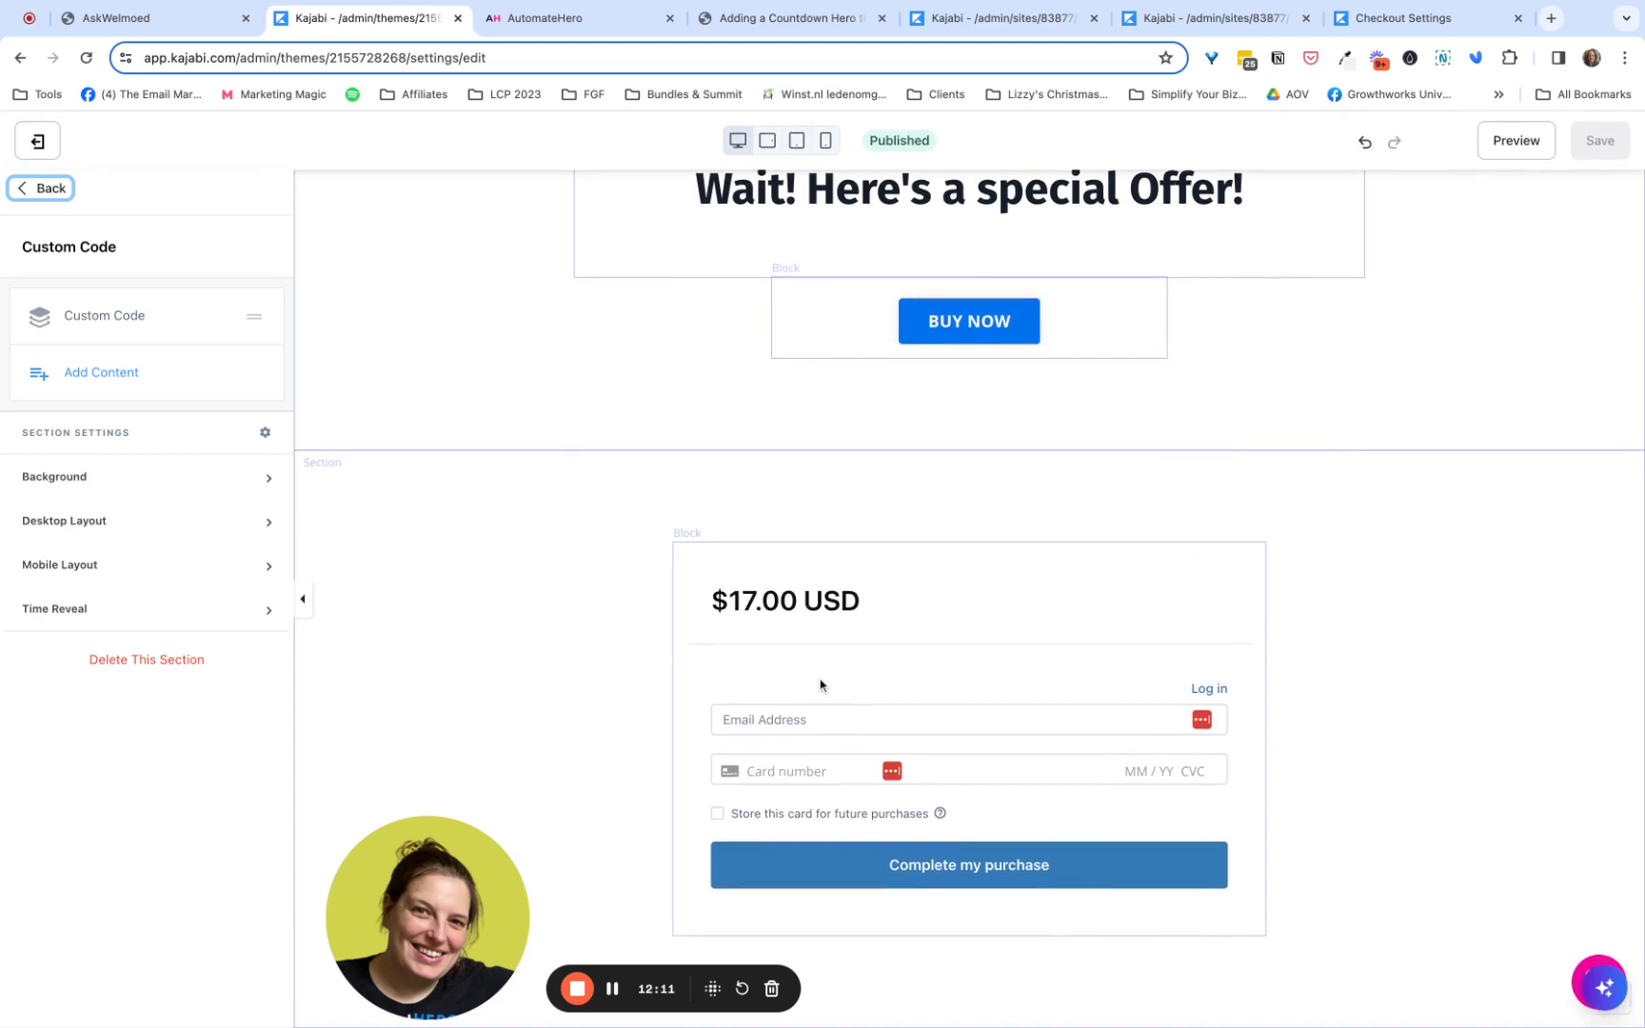
- Hide the Call to Action block with the Buy Now button in the Tripwire Page's Hero section
left_click(52, 190)
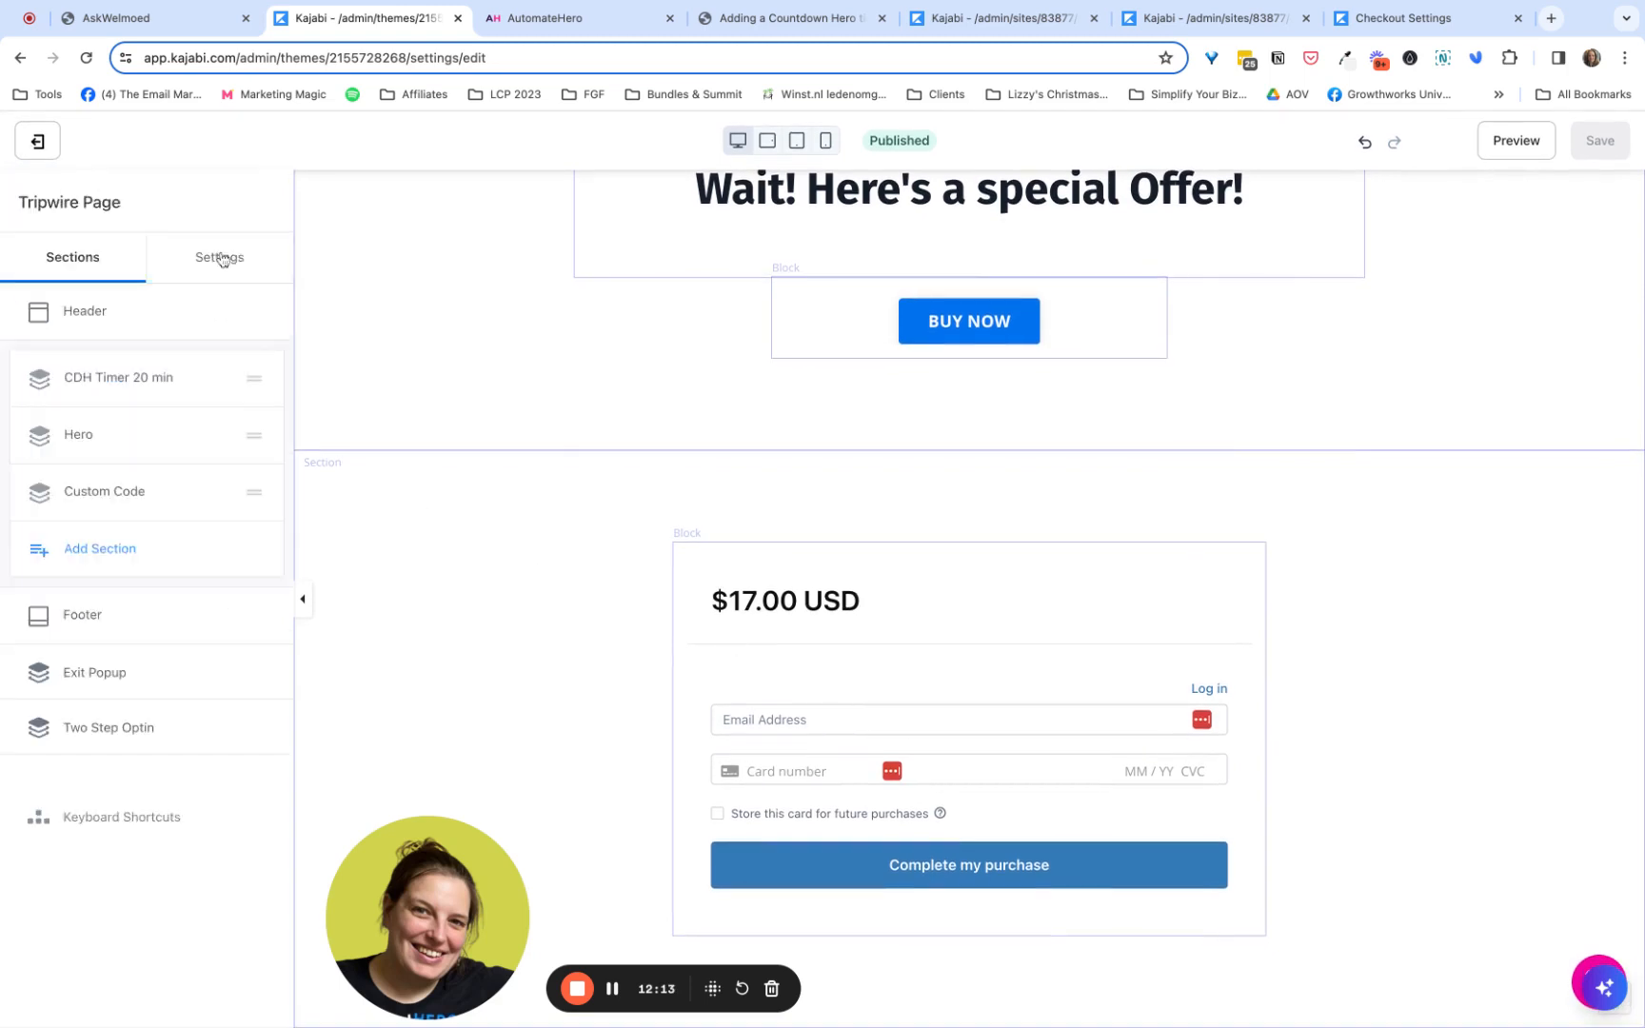
scroll(466, 309, "up", 4)
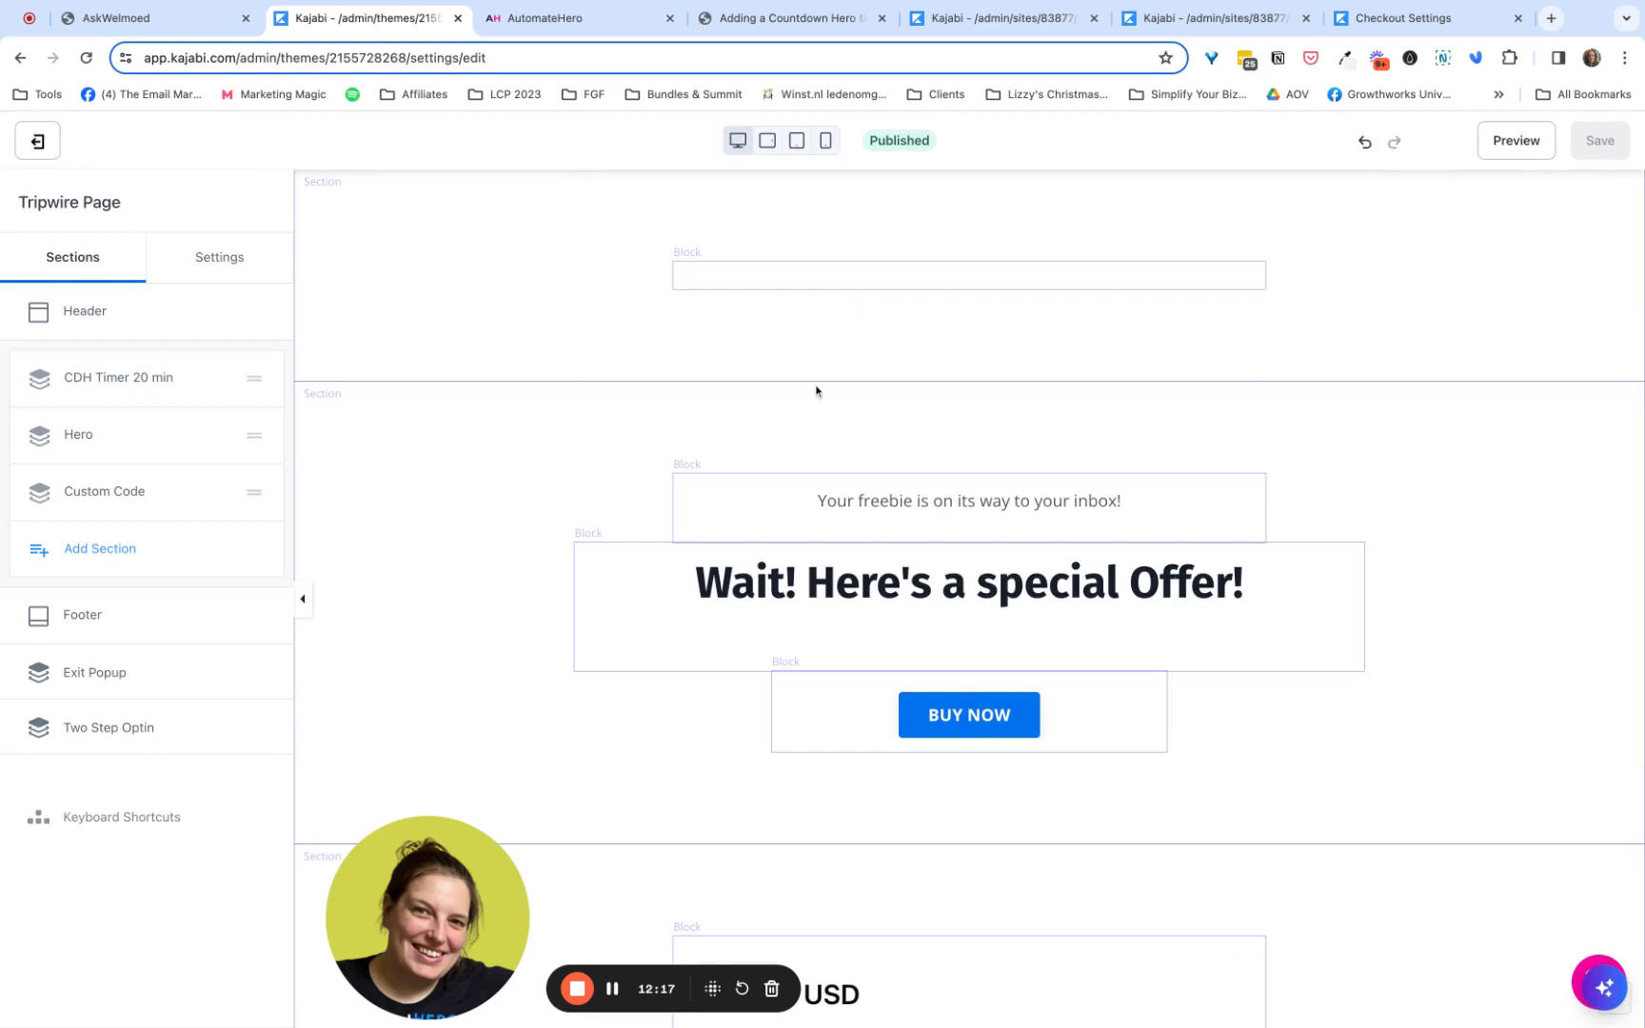
scroll(816, 390, "down", 4)
scroll(816, 391, "up", 4)
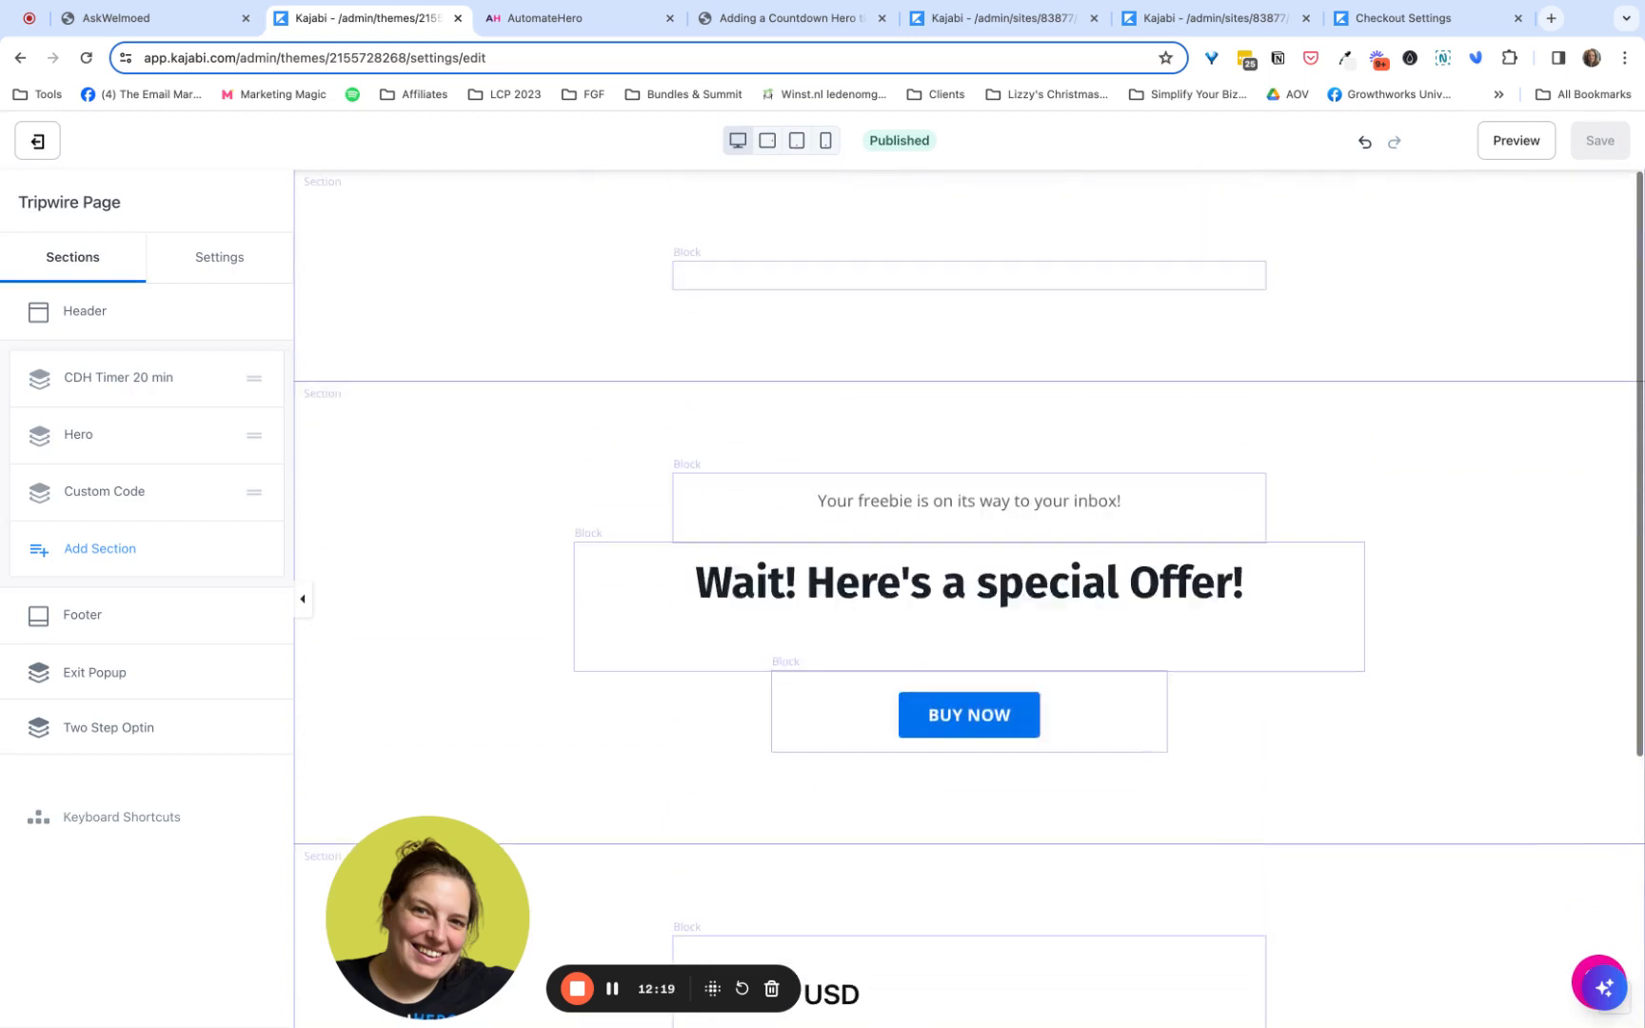
scroll(722, 682, "down", 2)
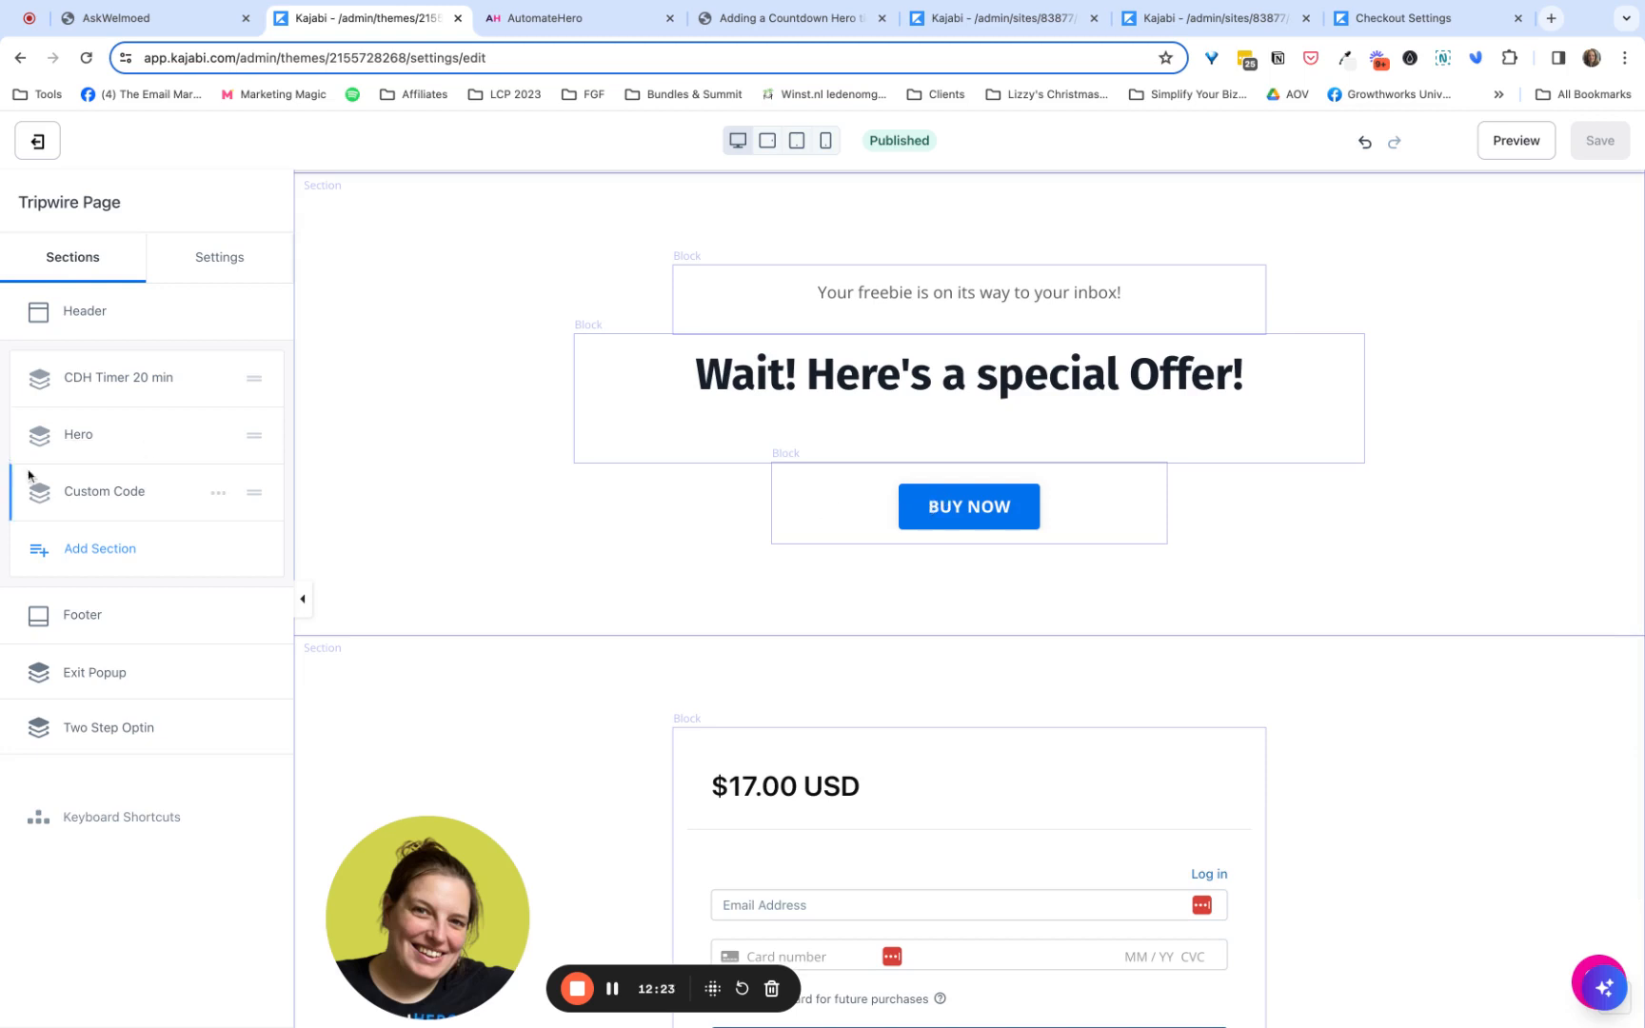
left_click(78, 434)
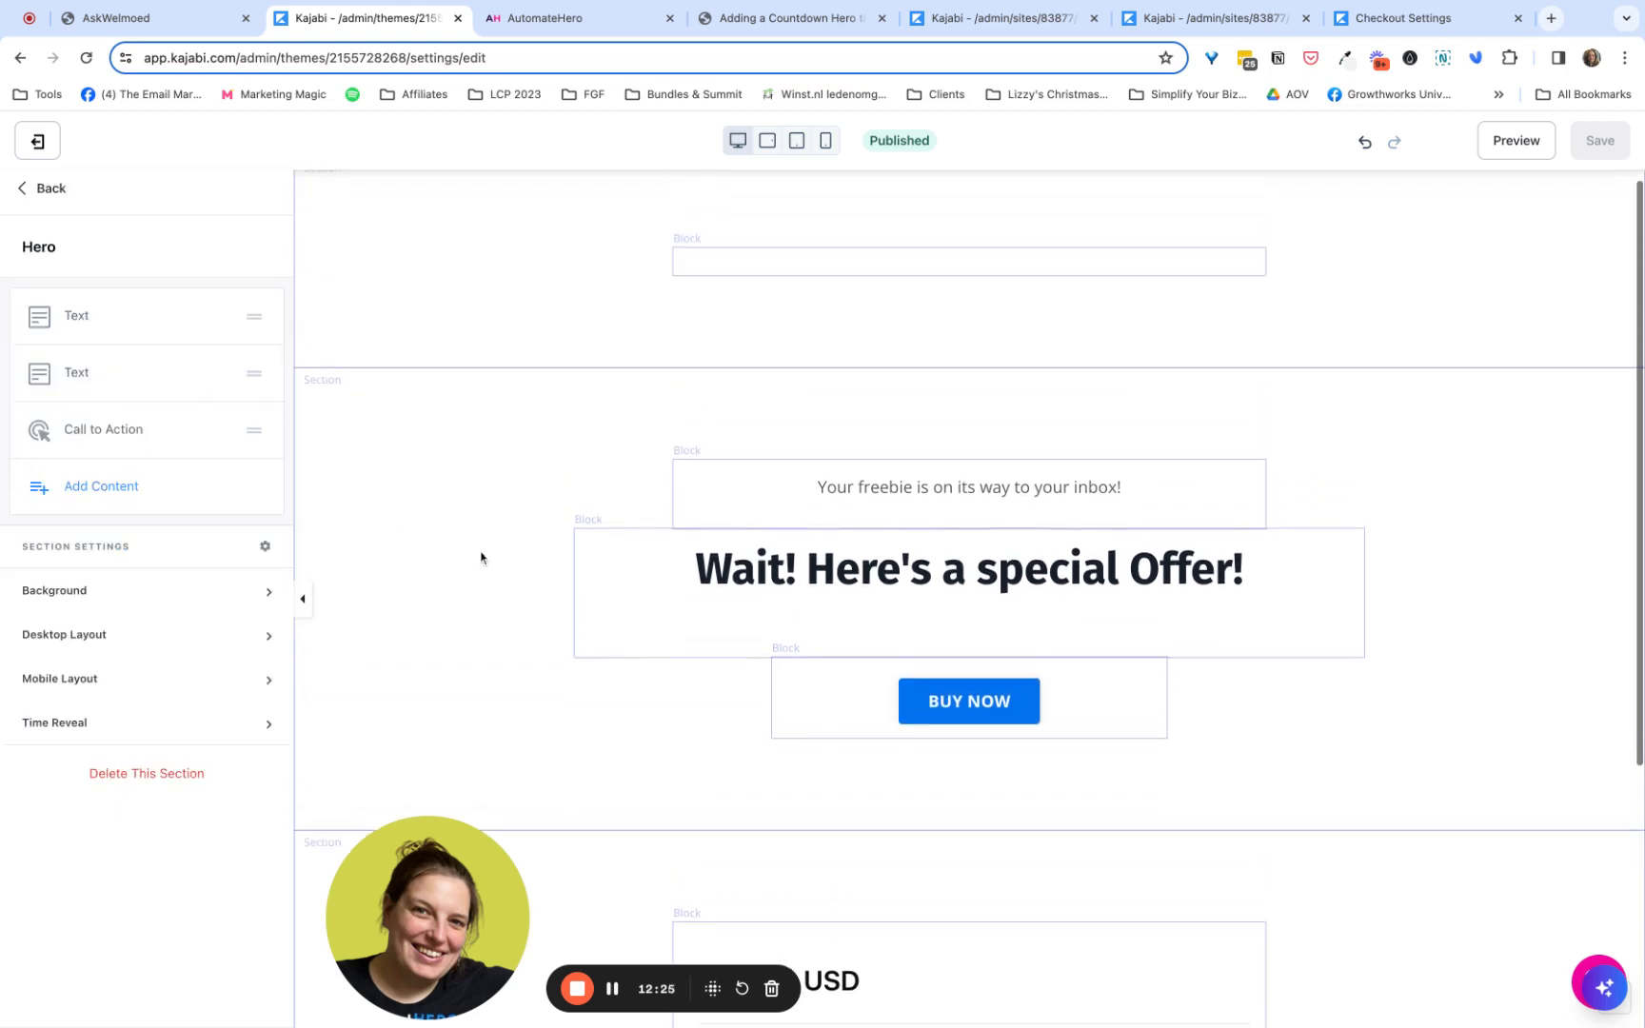
left_click(218, 431)
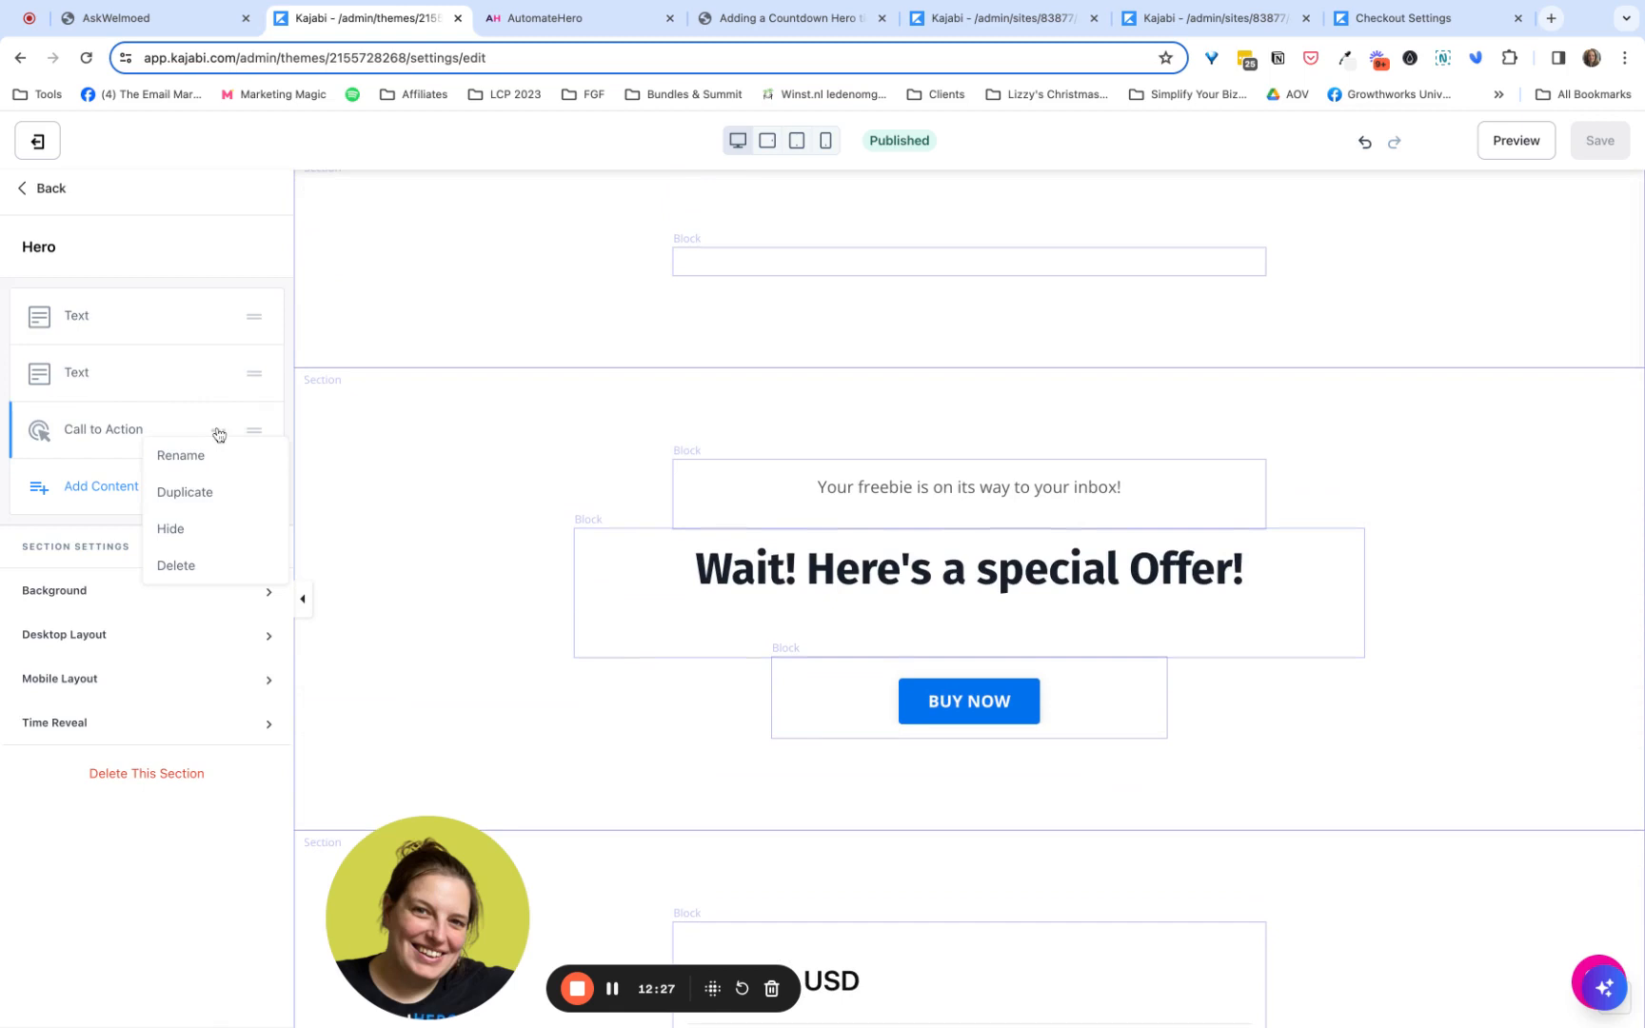
left_click(186, 530)
scroll(566, 528, "down", 2)
scroll(564, 529, "down", 2)
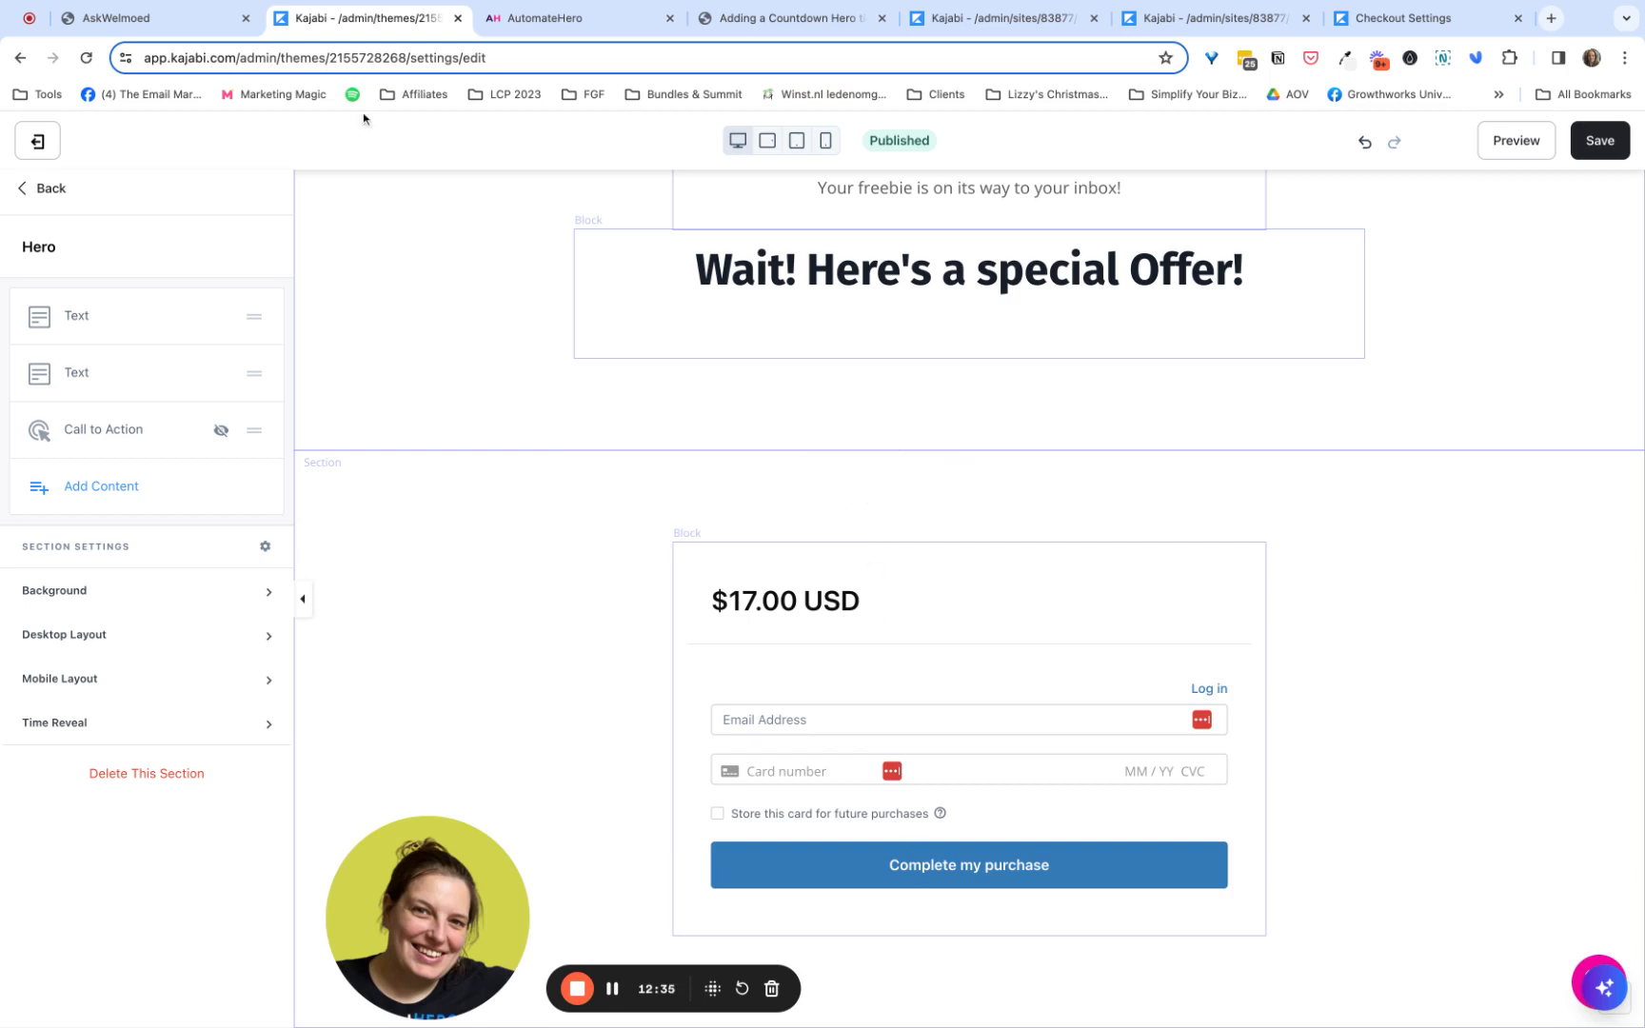
- Compare the original checkout page's offer title with the Tripwire Page and review the timer, Hero and checkout sections
left_click(183, 33)
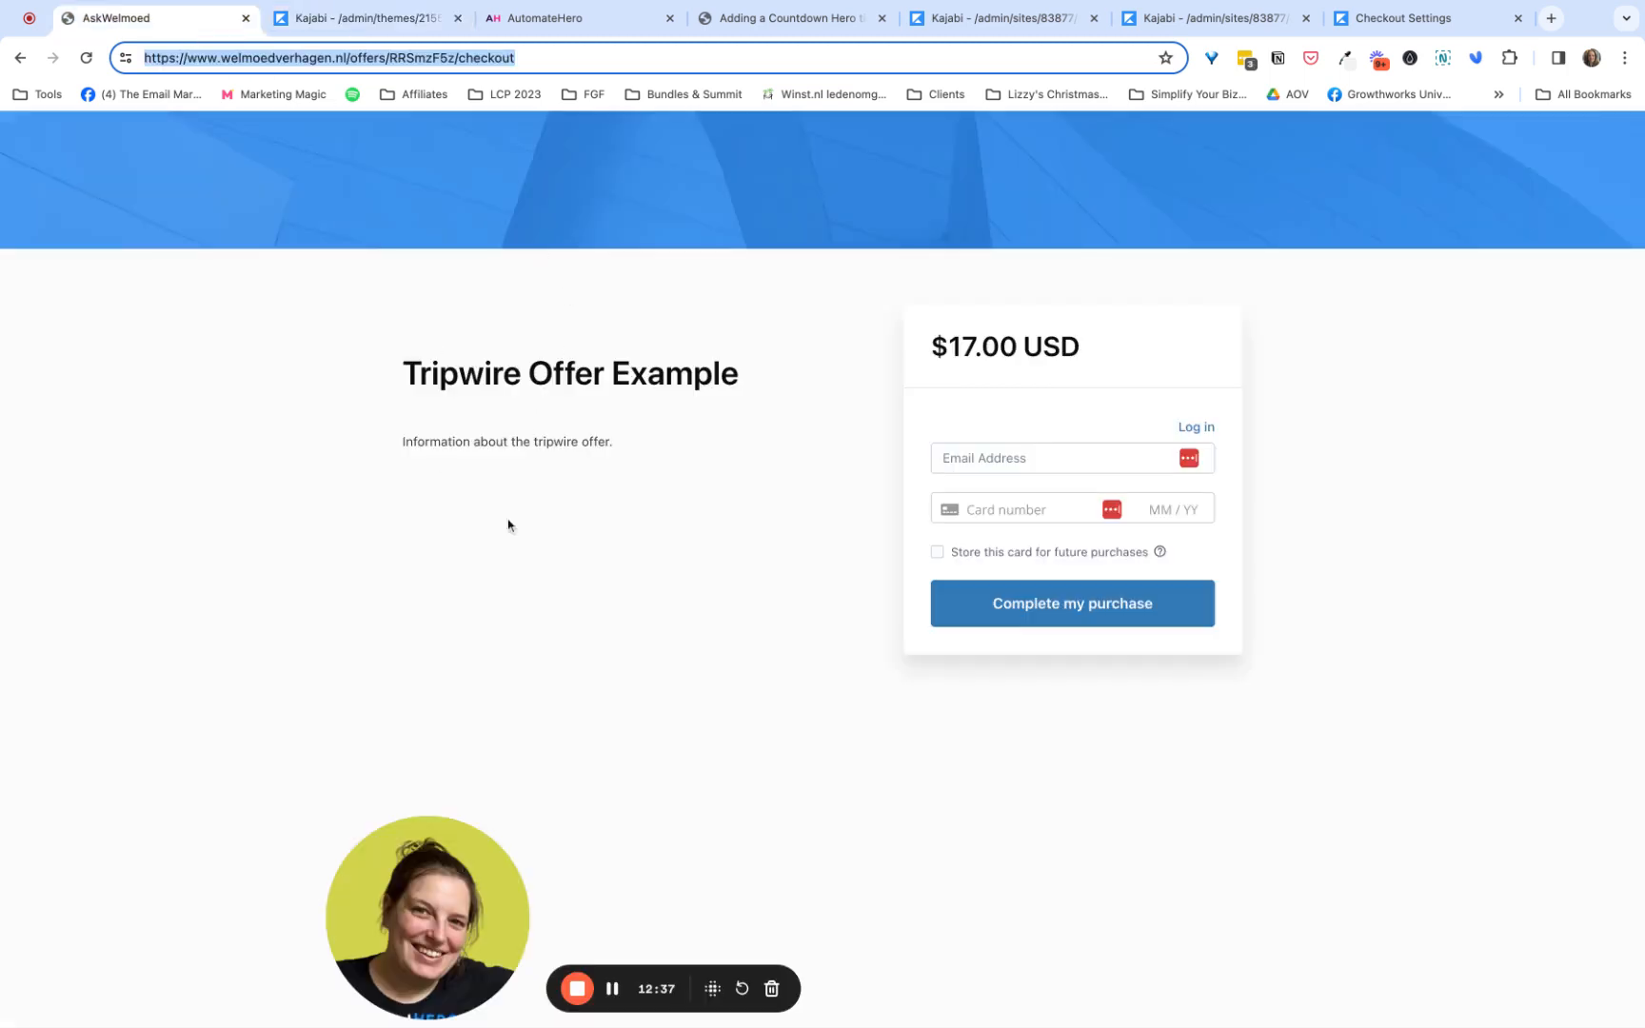
triple_click(411, 376)
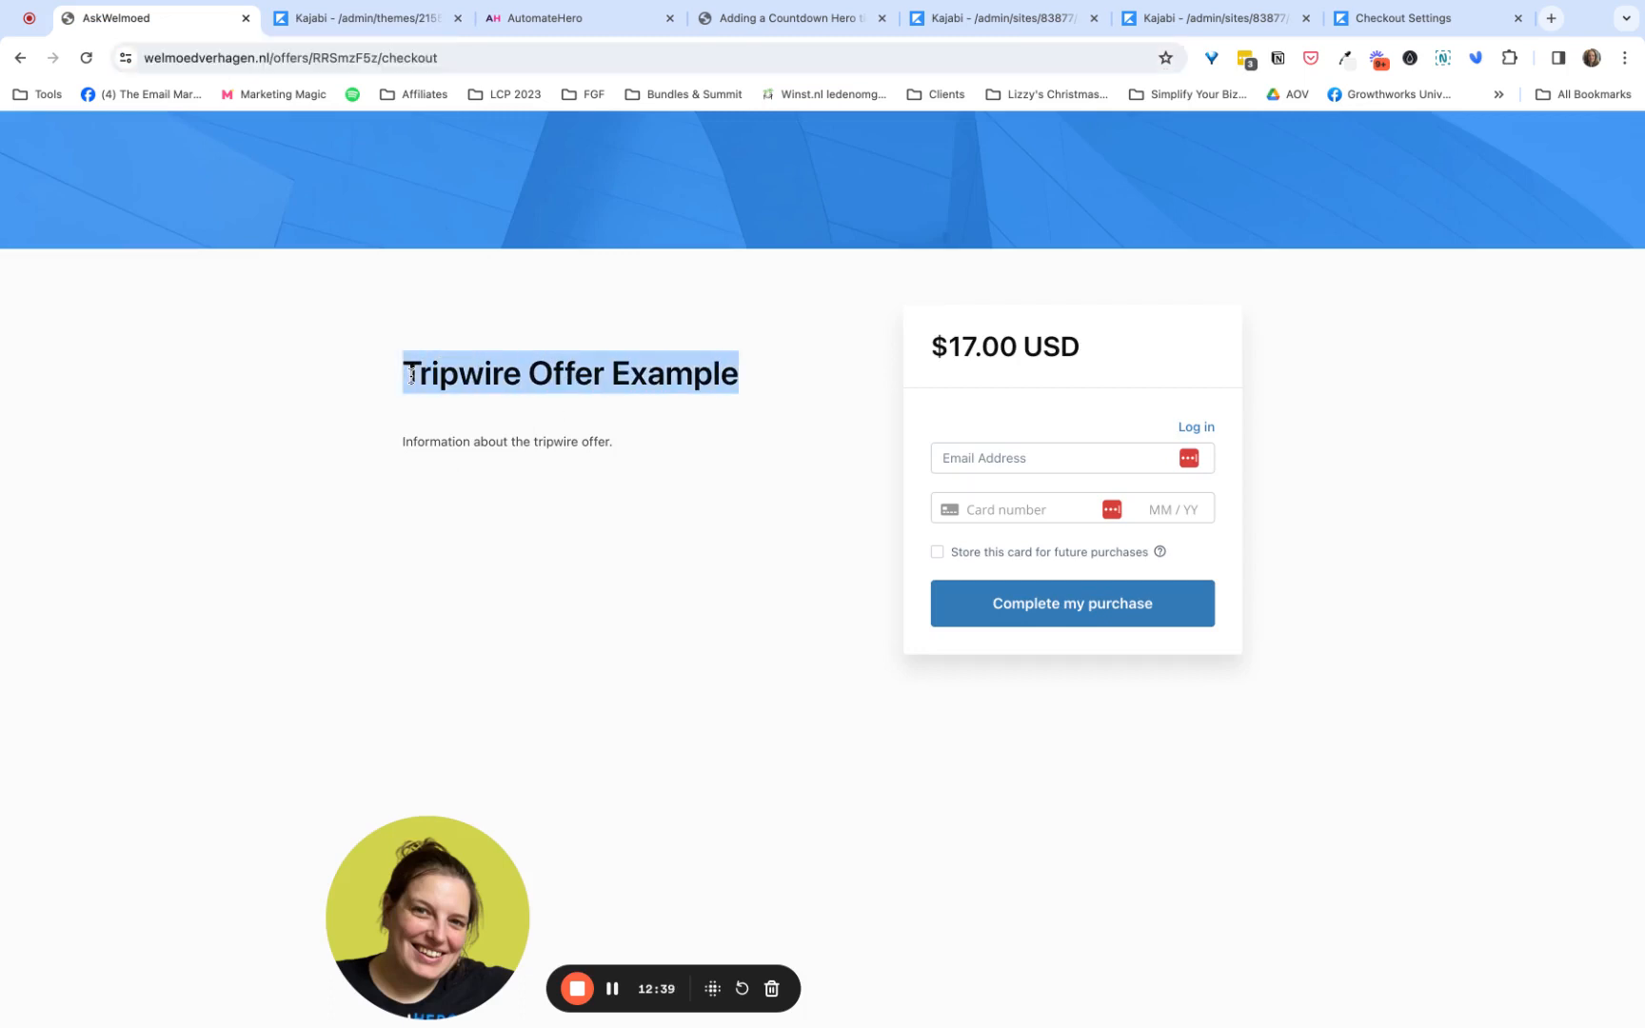
left_click(350, 19)
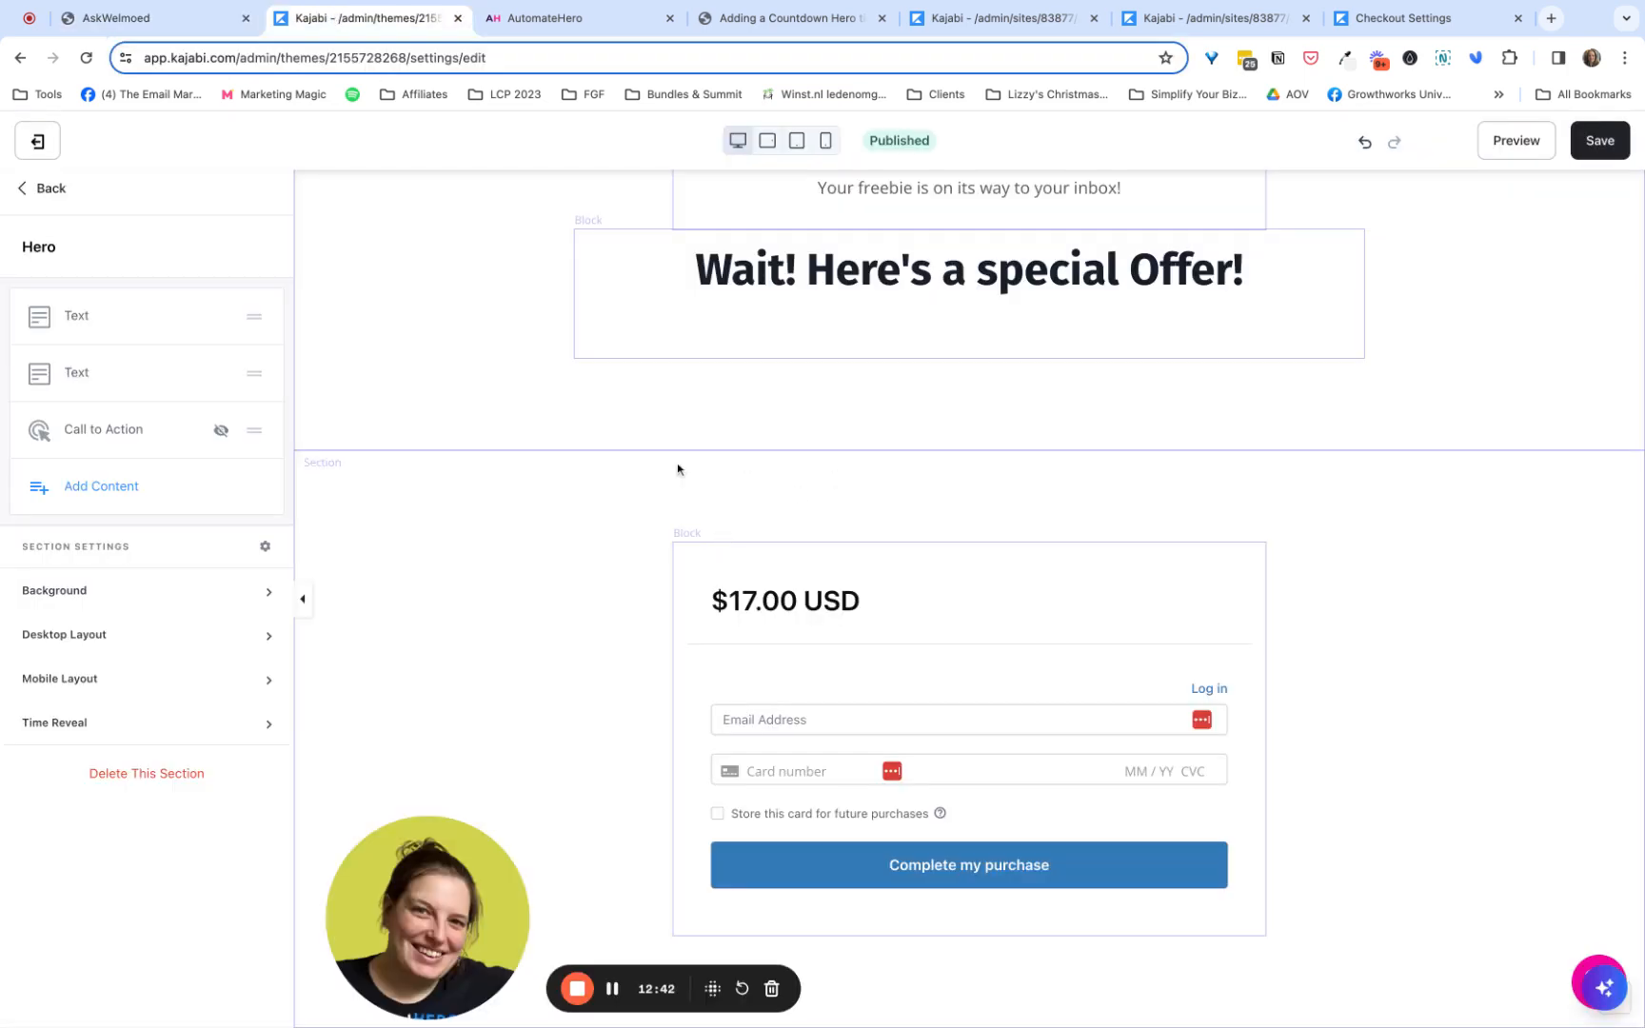
left_click(40, 190)
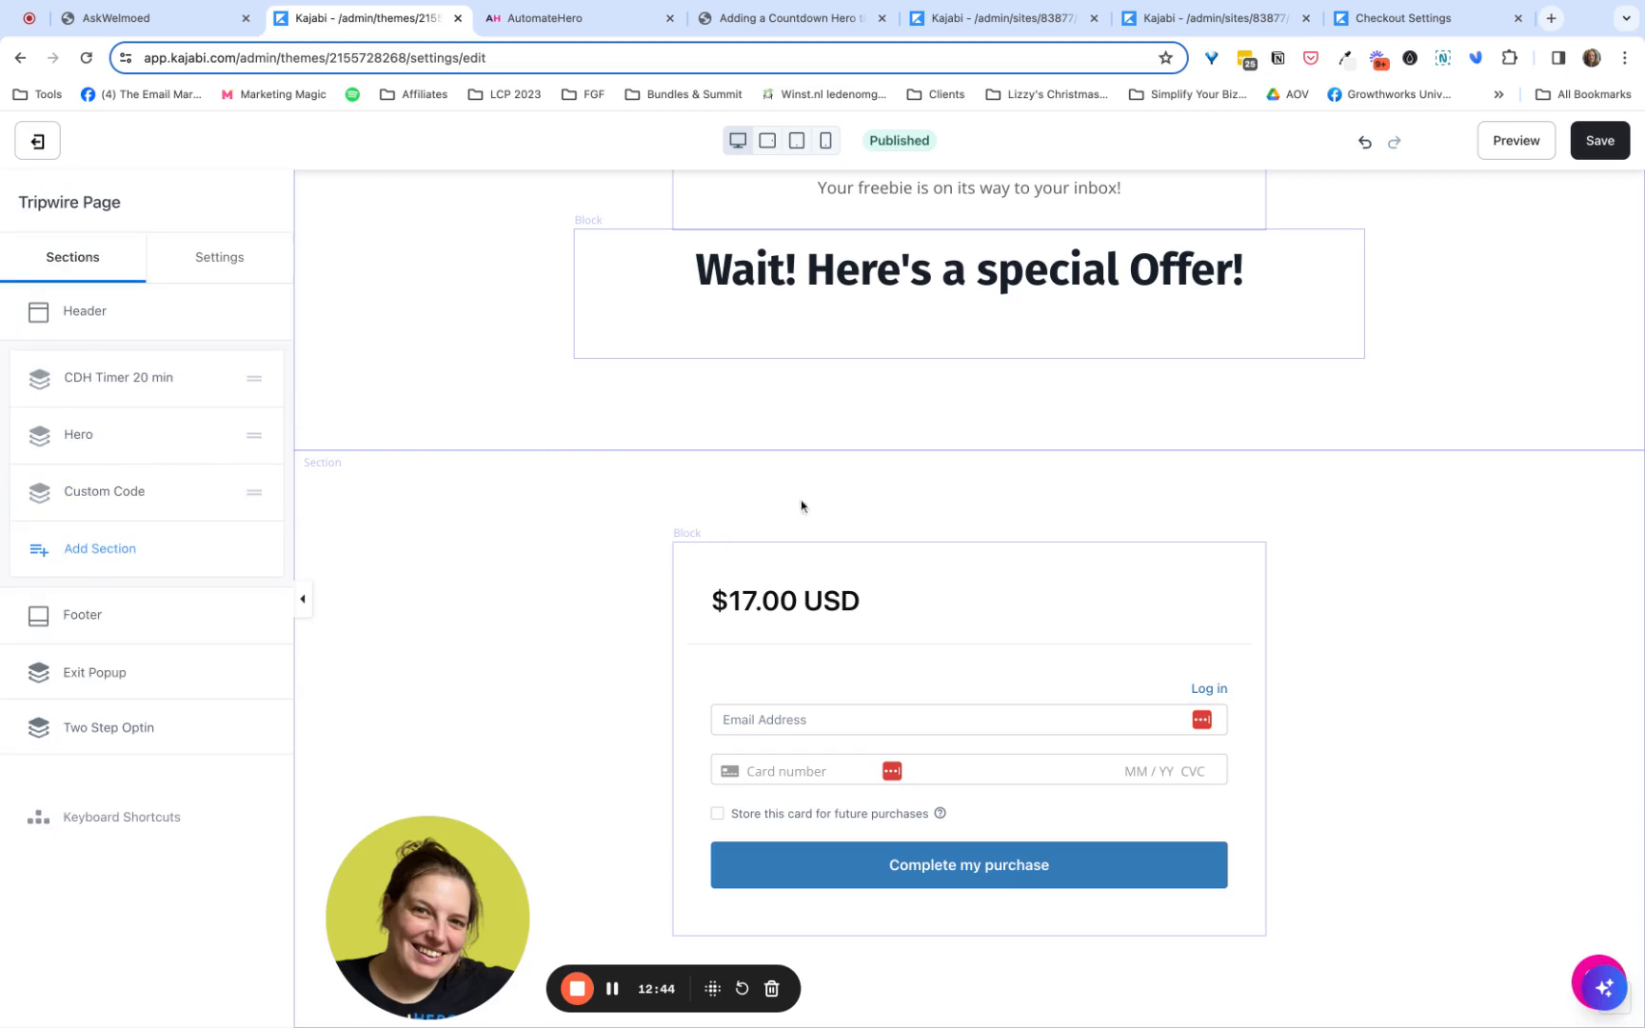
scroll(574, 657, "up", 2)
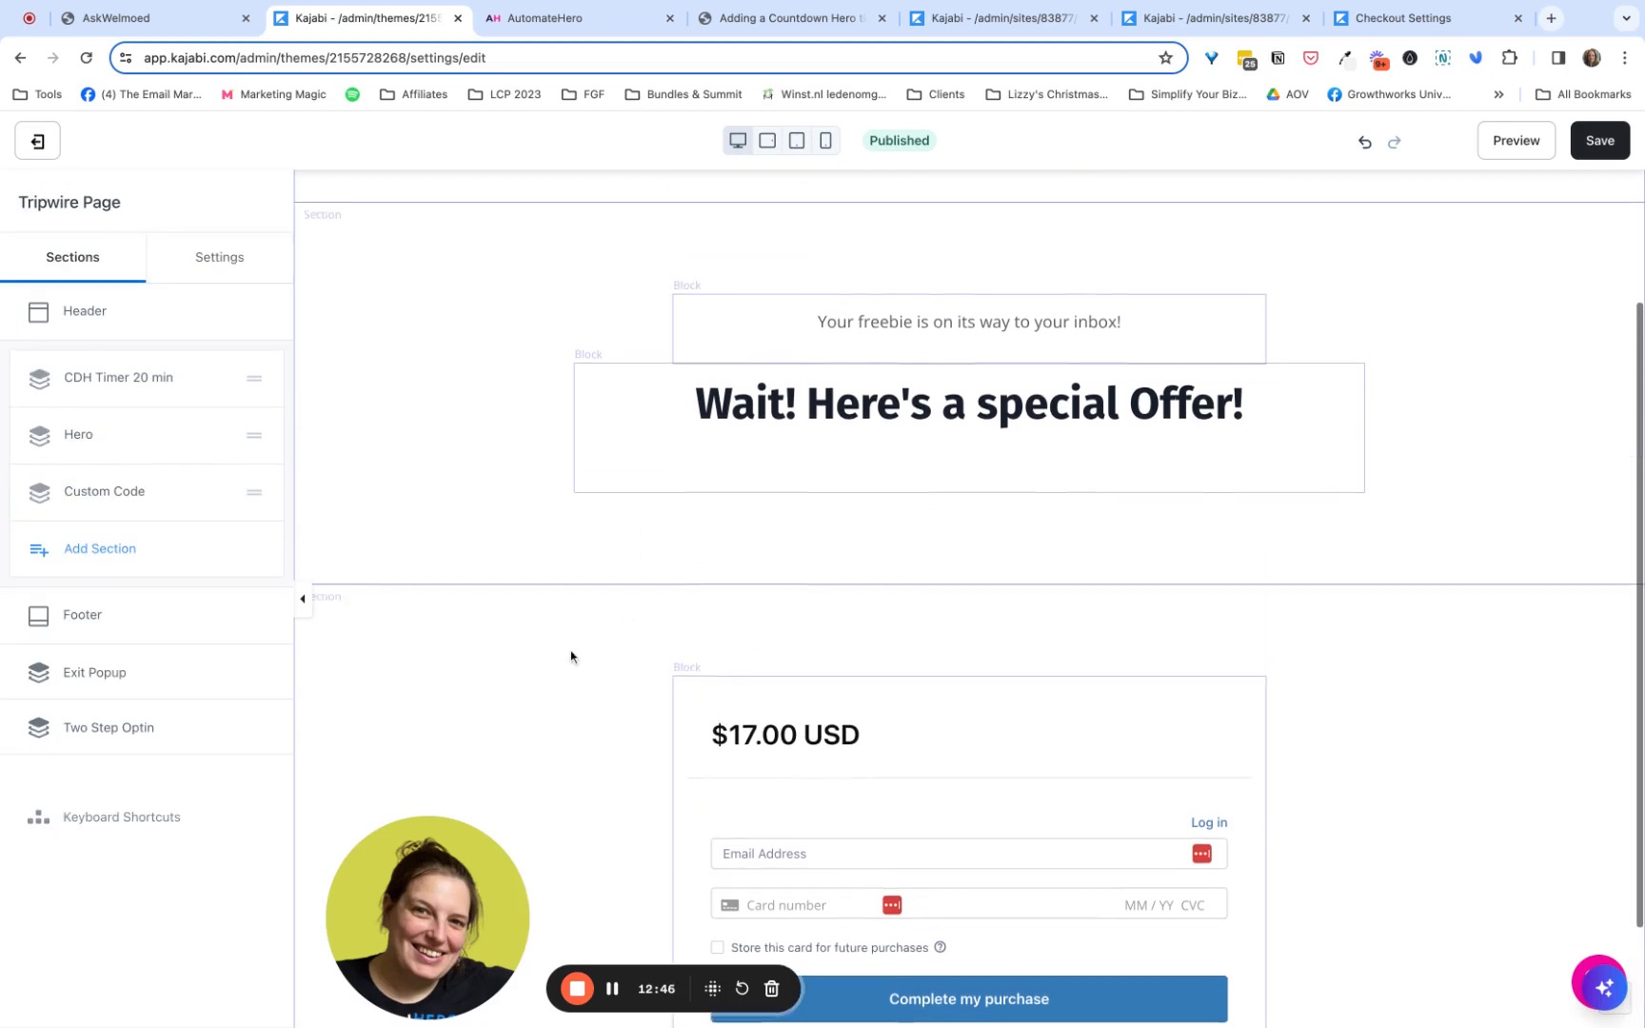
scroll(572, 657, "up", 2)
scroll(571, 657, "down", 4)
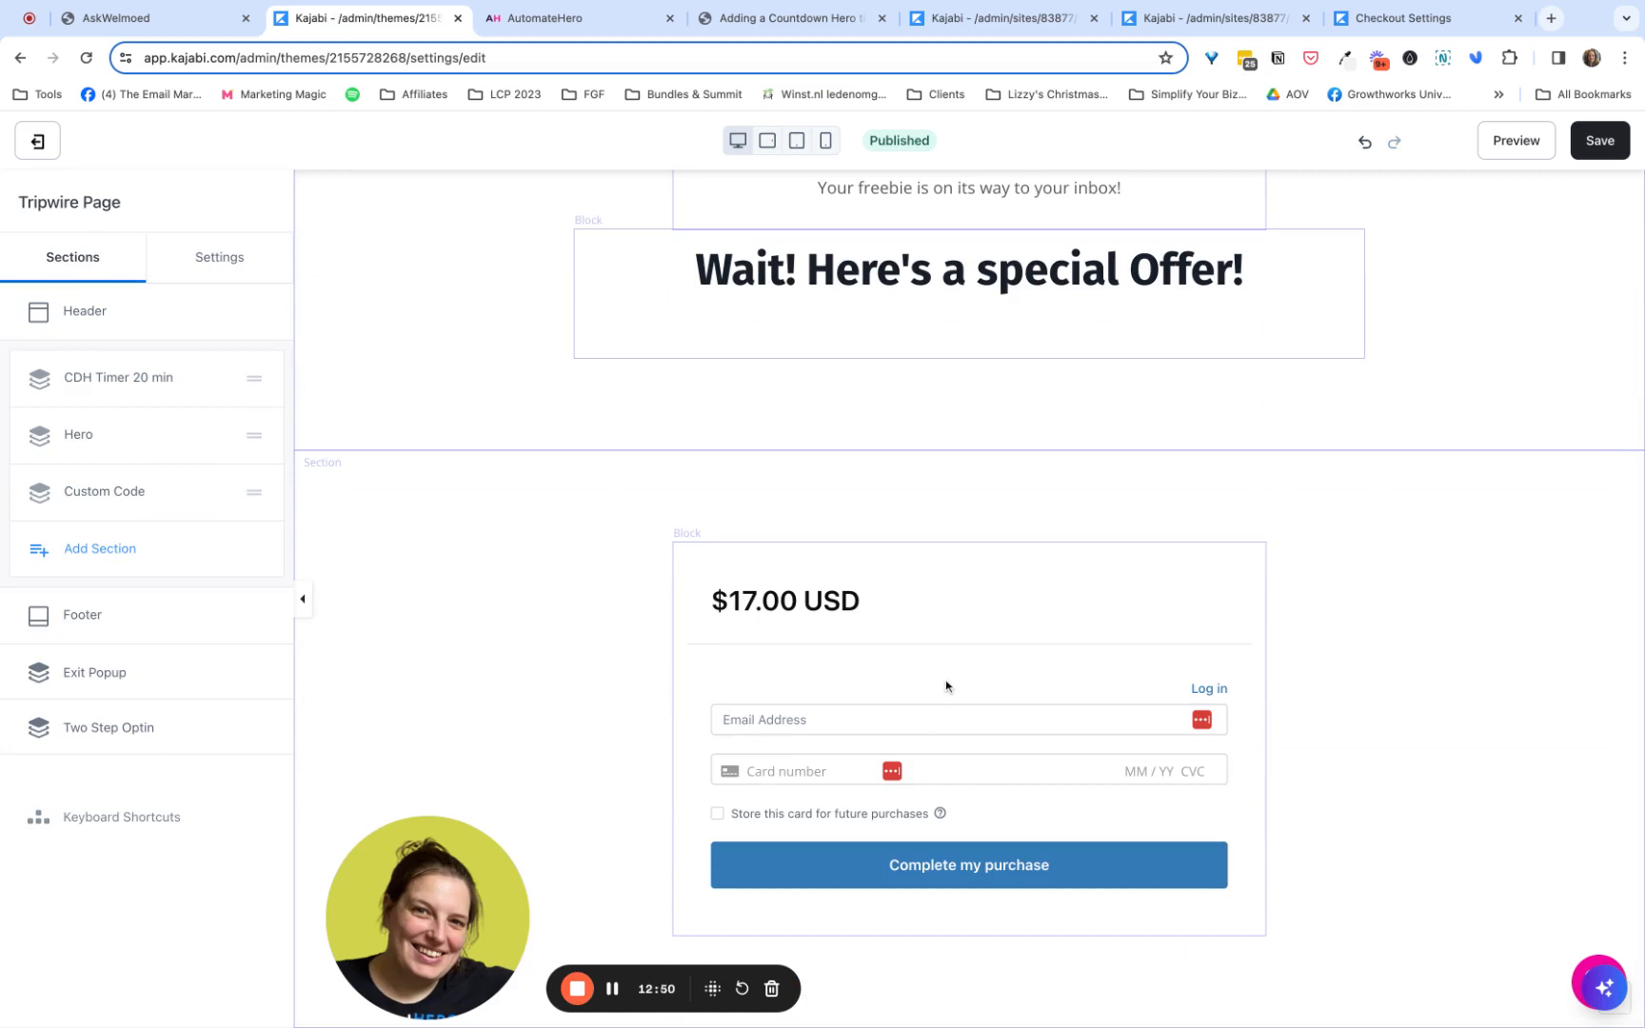
scroll(625, 617, "up", 4)
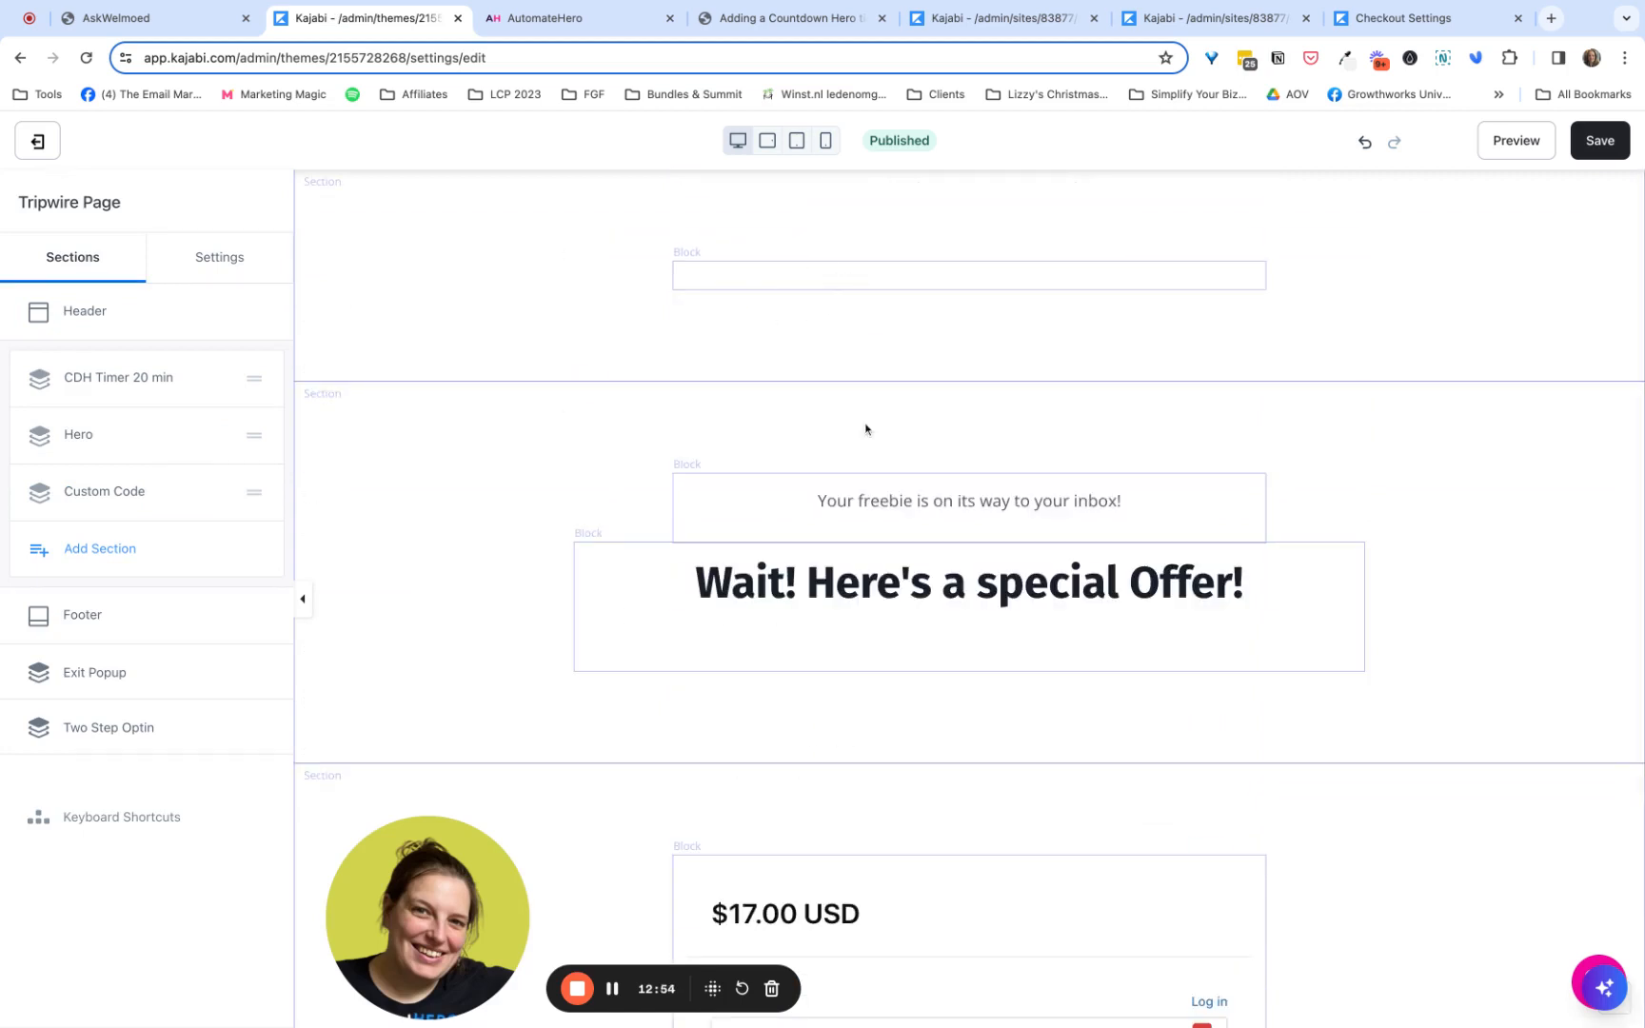
scroll(828, 444, "down", 1)
scroll(828, 444, "down", 3)
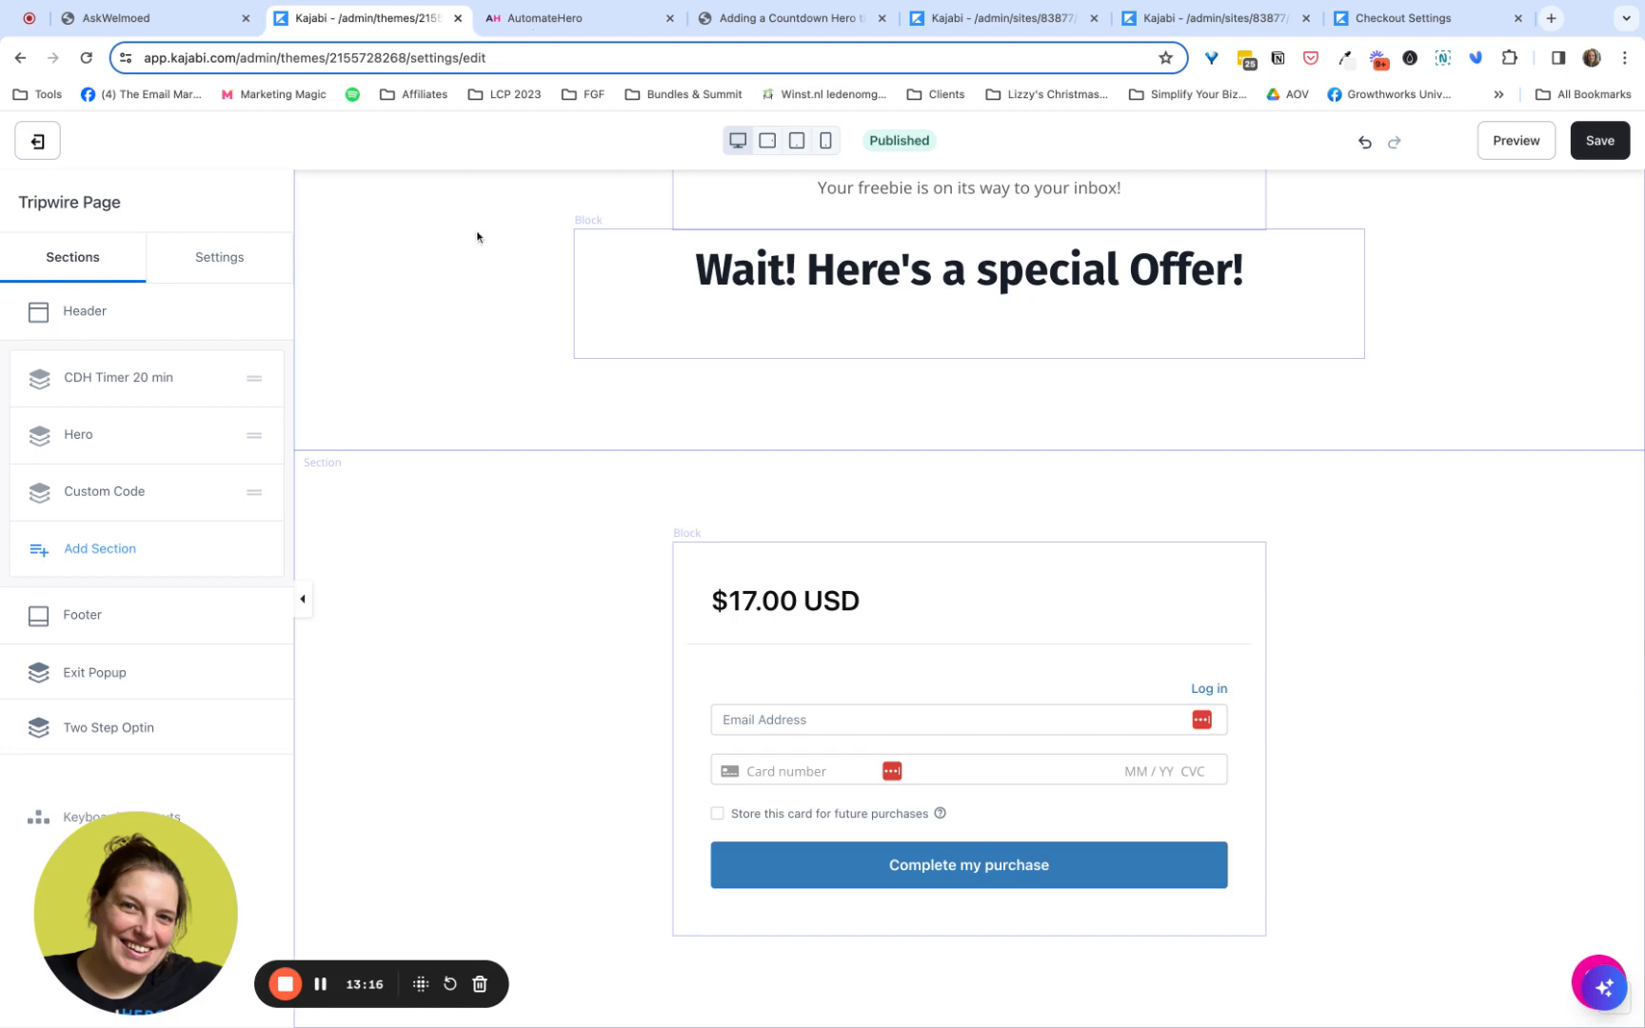
- Switch to AutomateHero, check the Tripwire Offer countdown's page and triggering settings, and save the countdown
left_click(543, 27)
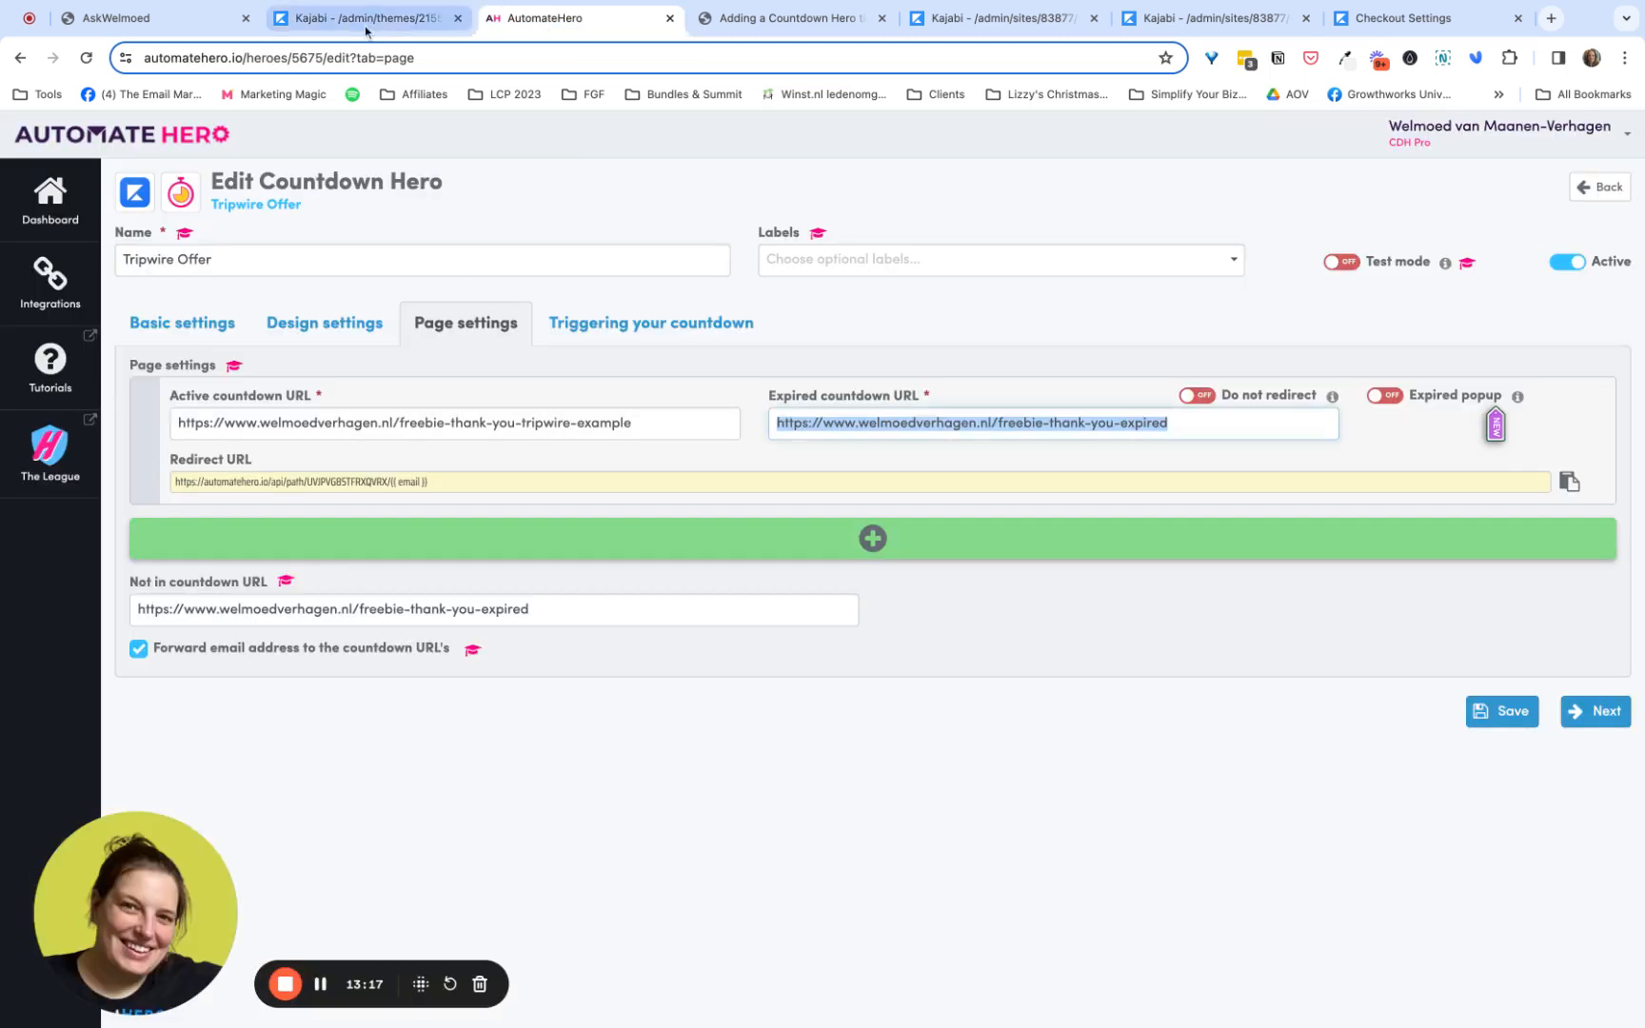
left_click(551, 323)
left_click(189, 325)
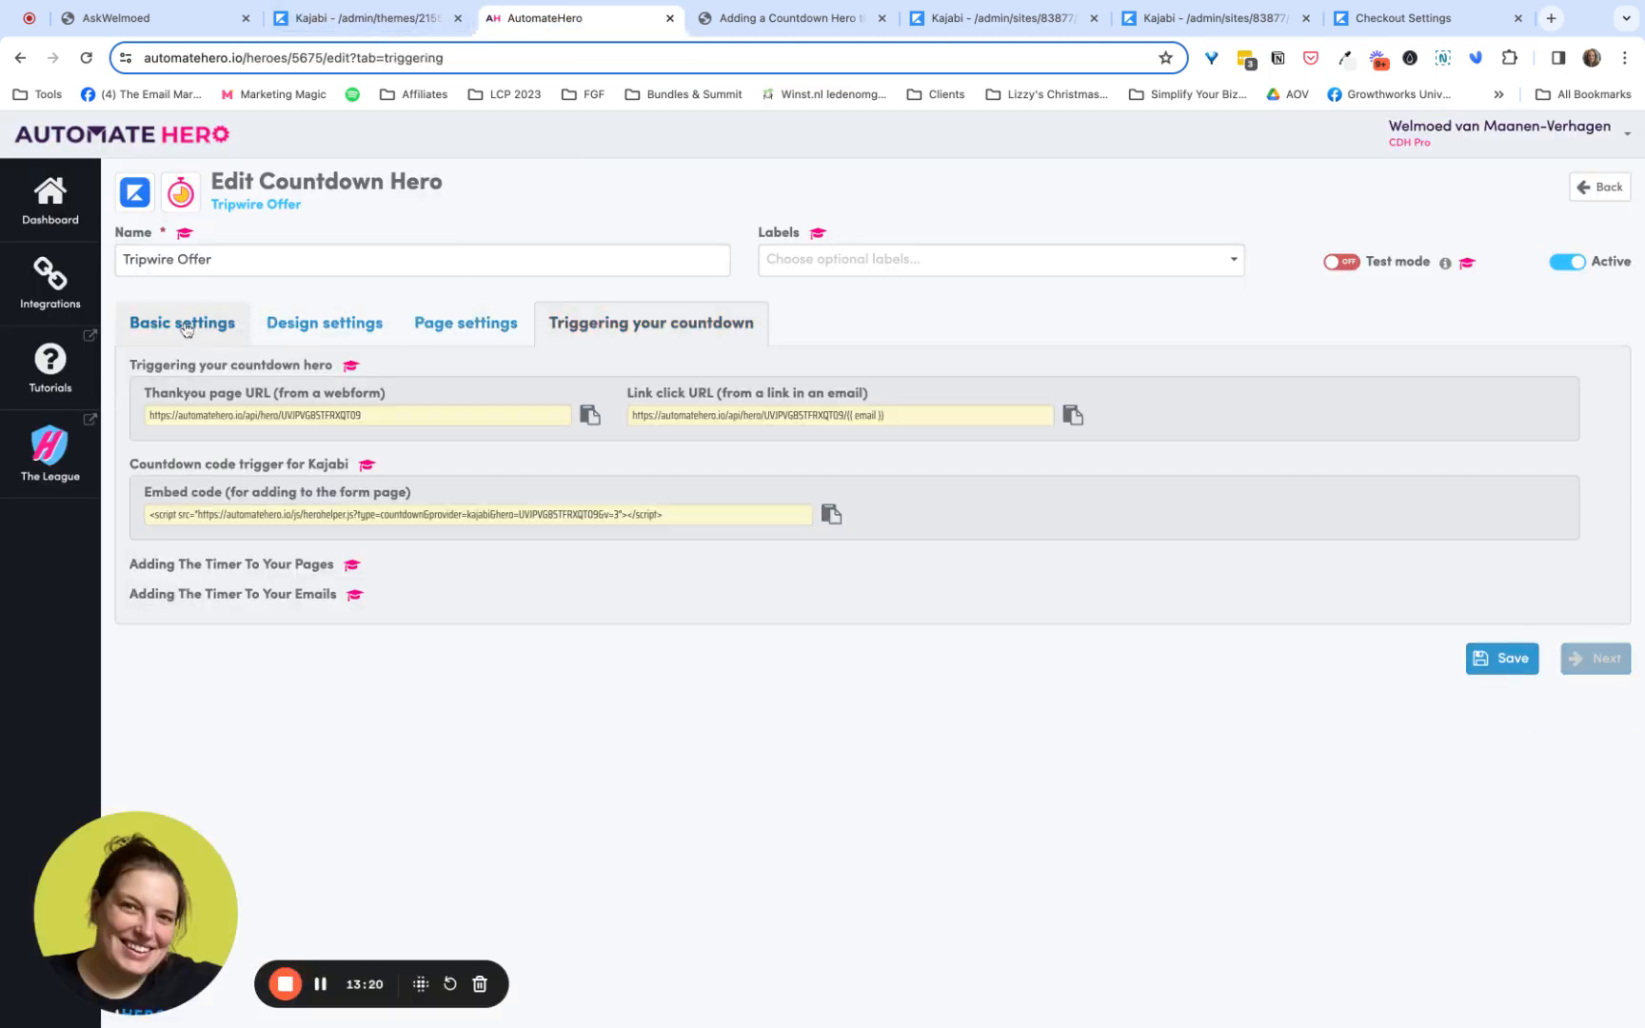
left_click(295, 320)
left_click(466, 323)
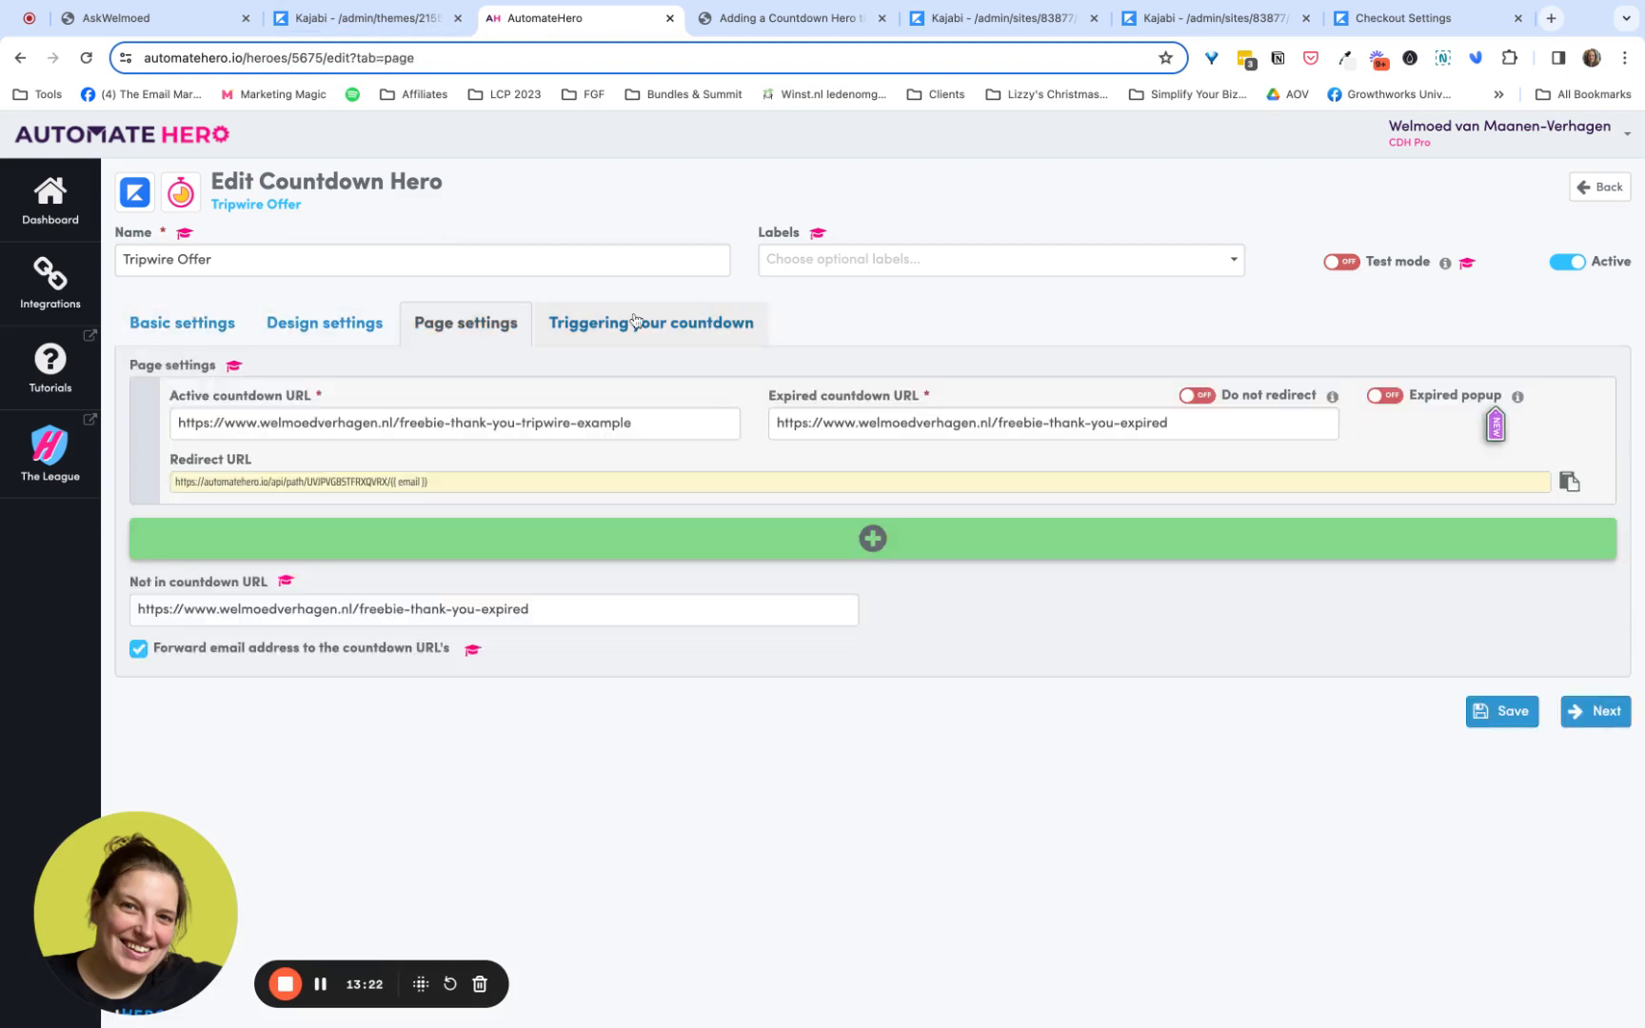
left_click(635, 321)
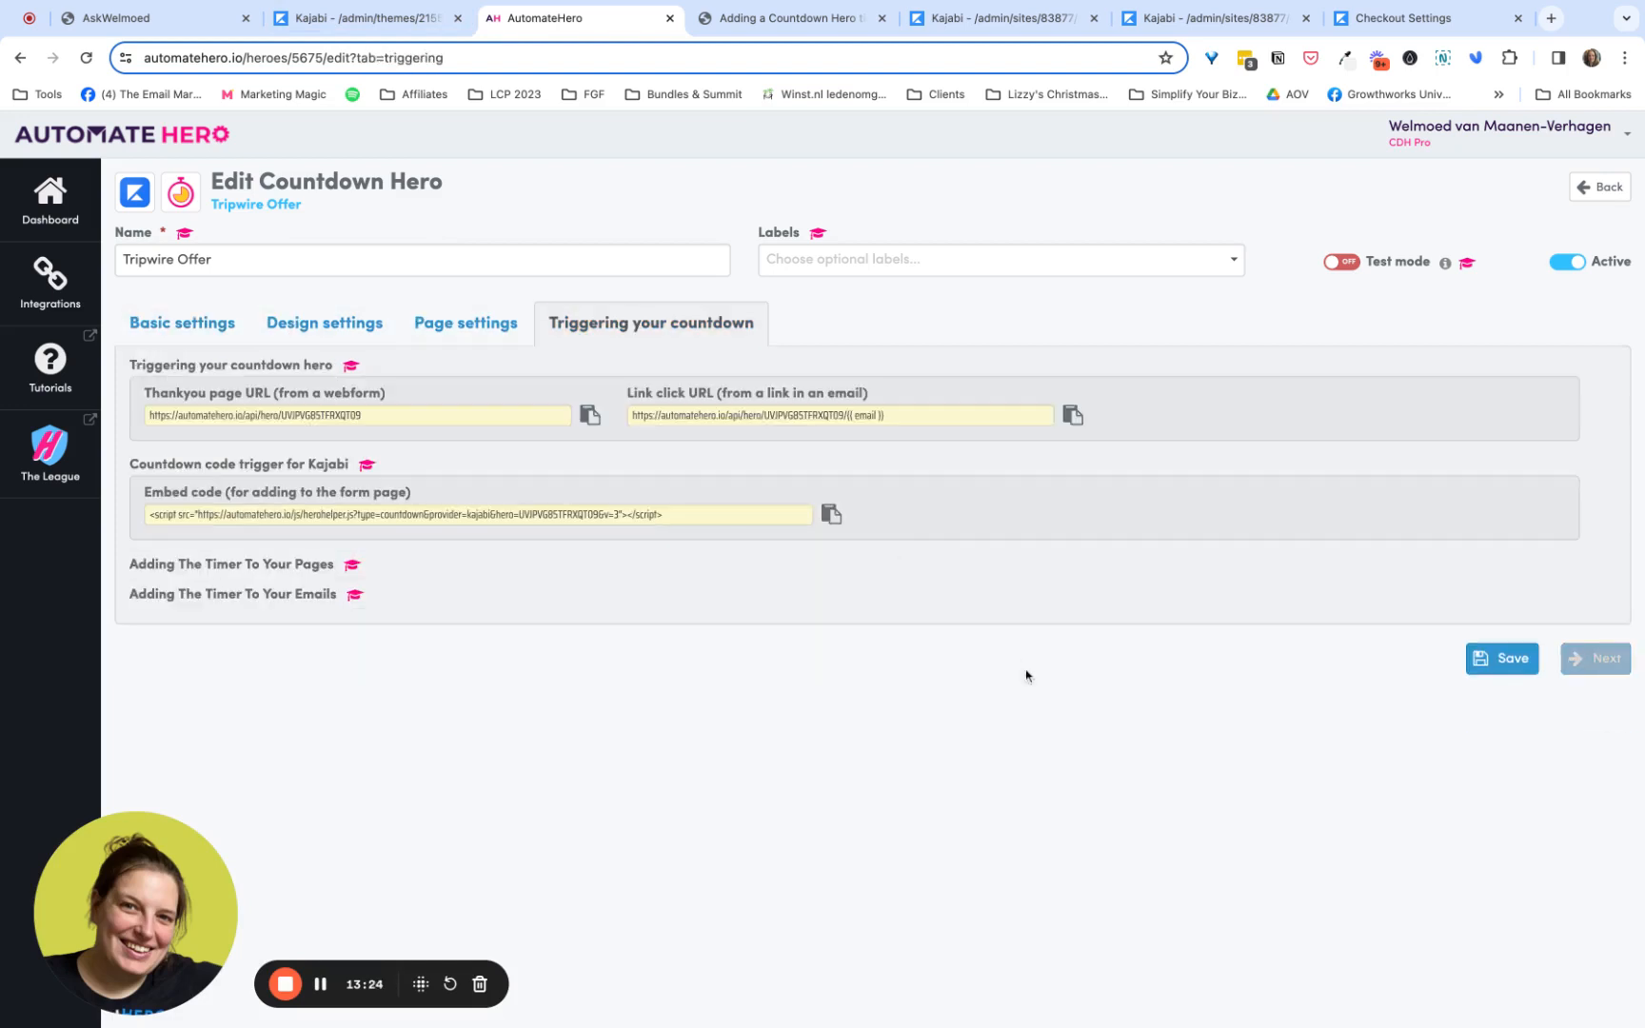
left_click(1501, 658)
- Switch to Kajabi's landing pages list and get the link of the Freebie Optin page
left_click(391, 21)
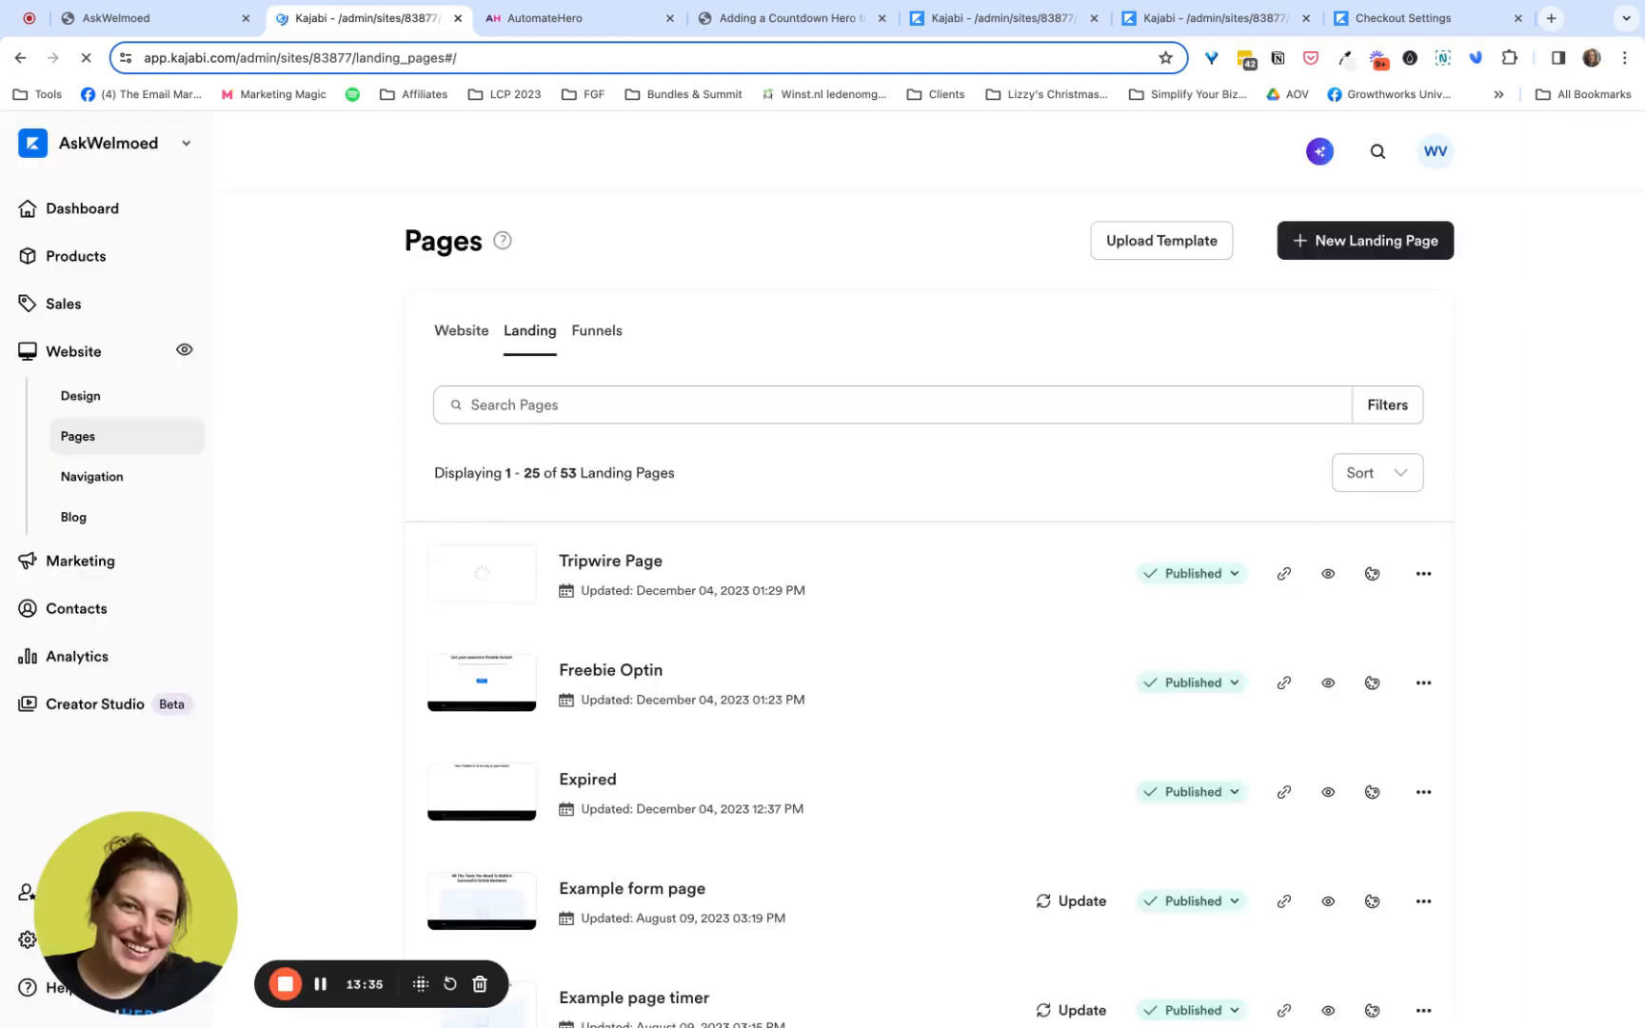
left_click(1283, 683)
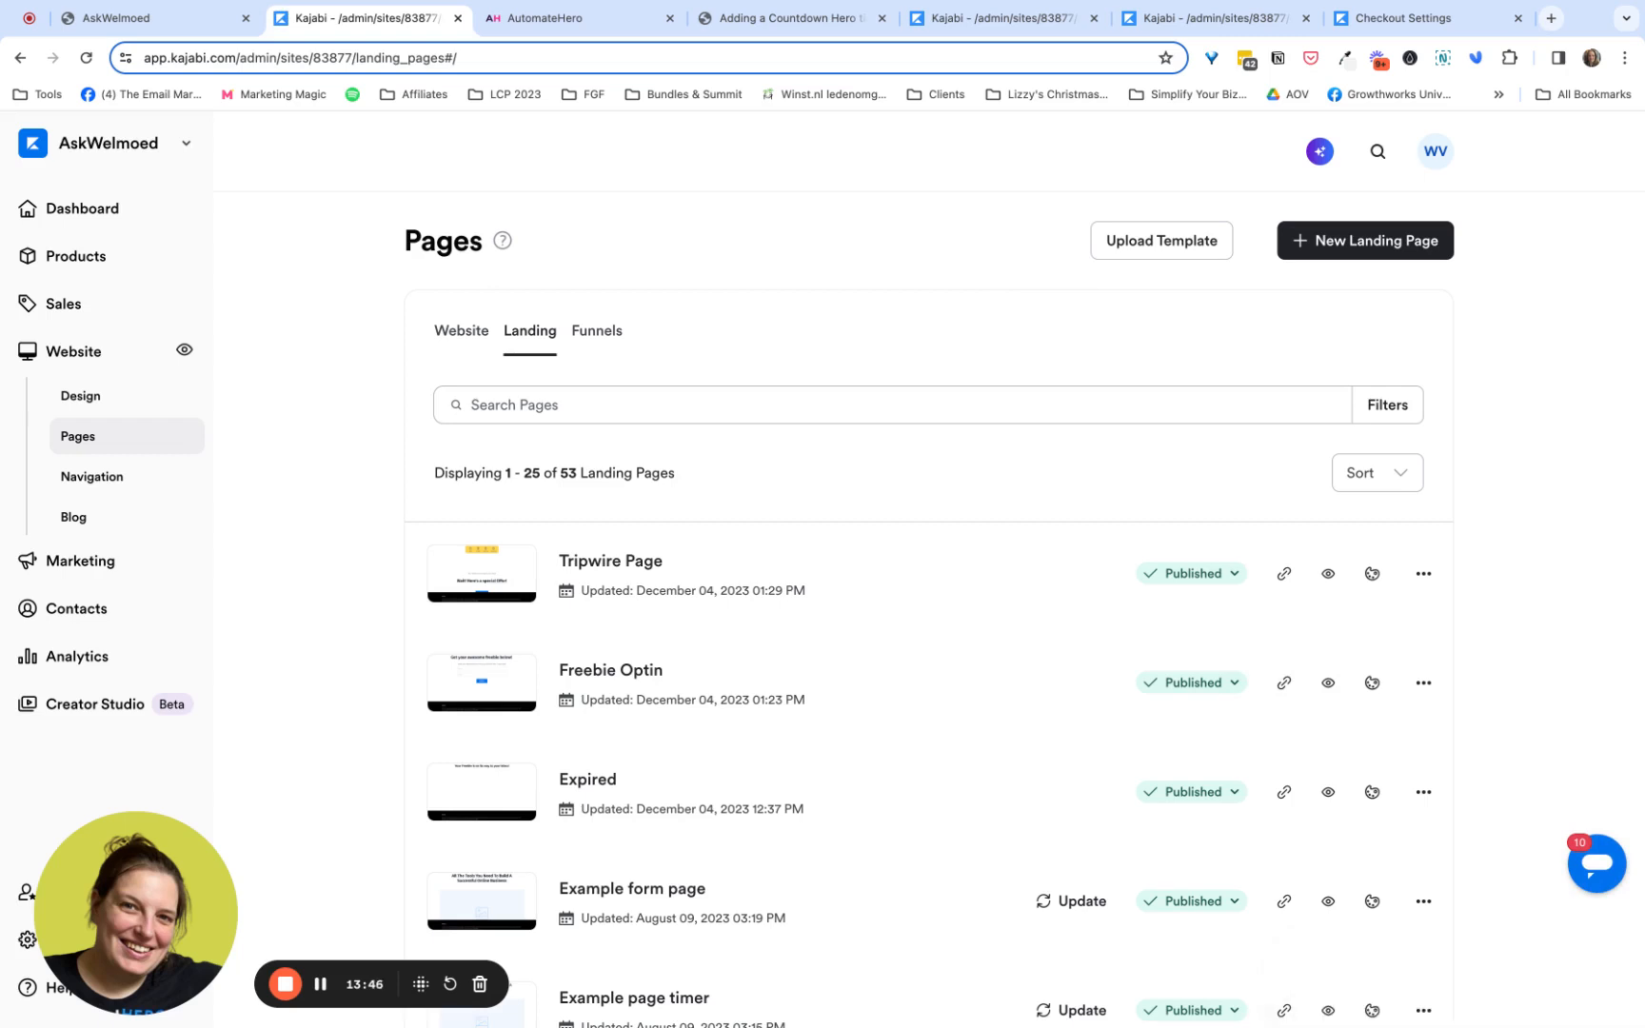
- Check the Minutes to delay value in the basic settings of AutomateHero's Tripwire Offer countdown
left_click(560, 26)
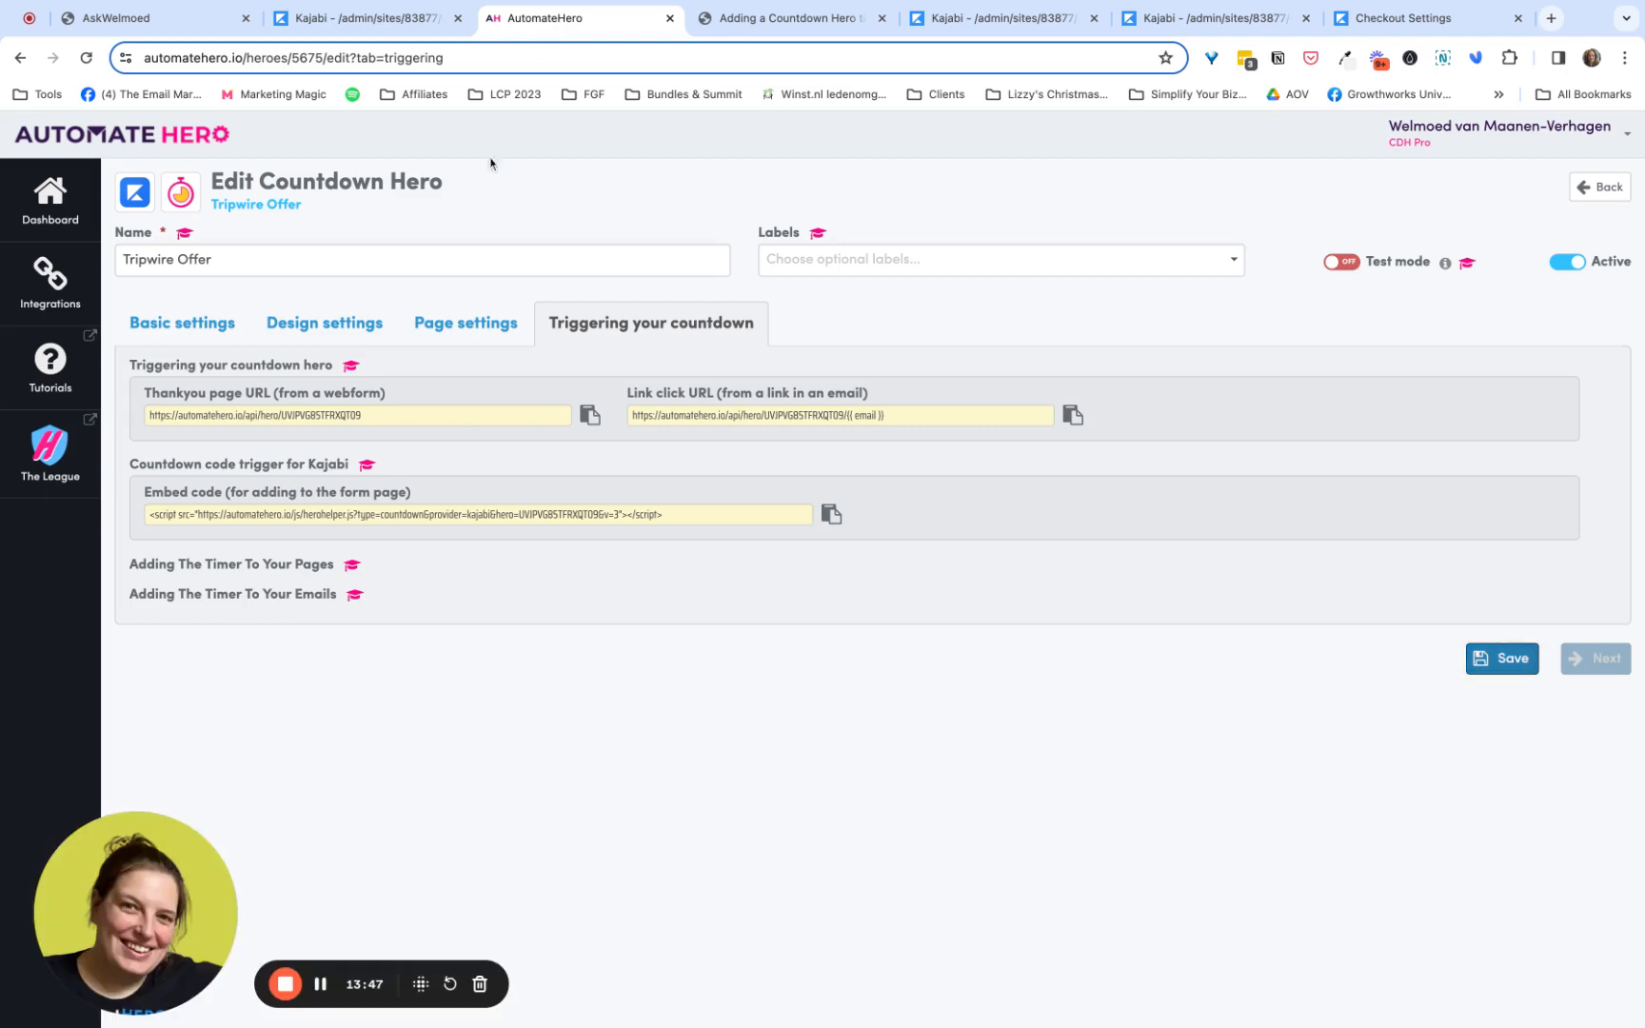
left_click(326, 324)
left_click(179, 326)
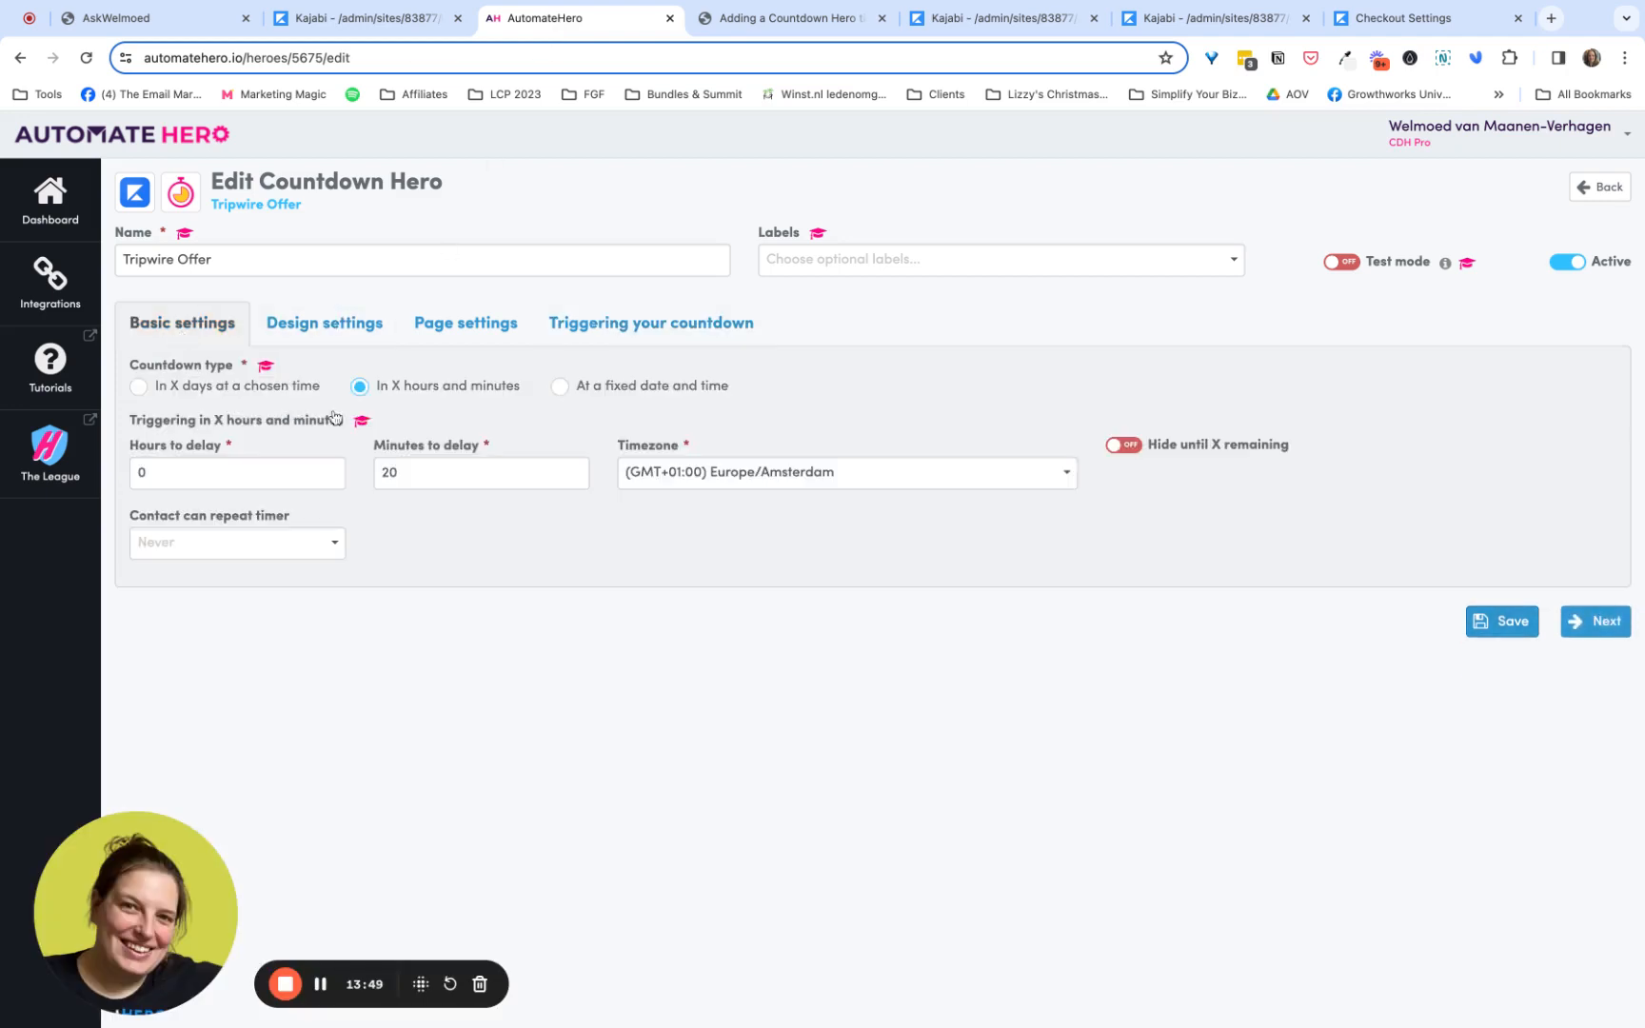
double_click(409, 474)
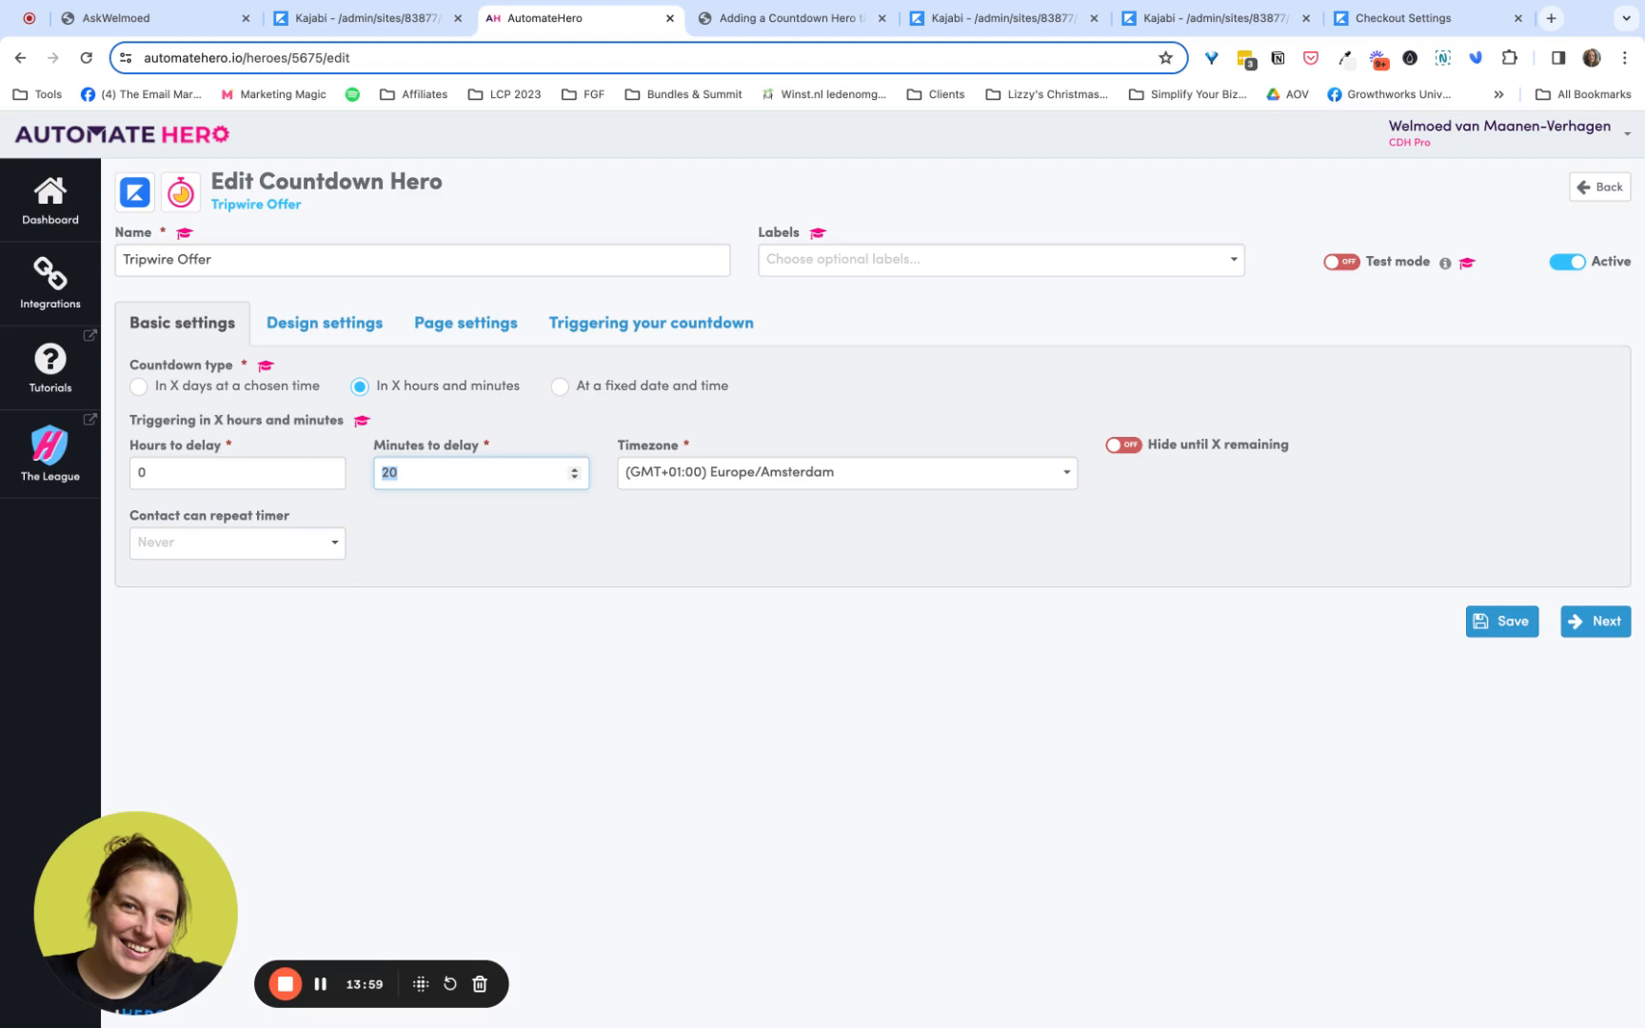
left_click(467, 539)
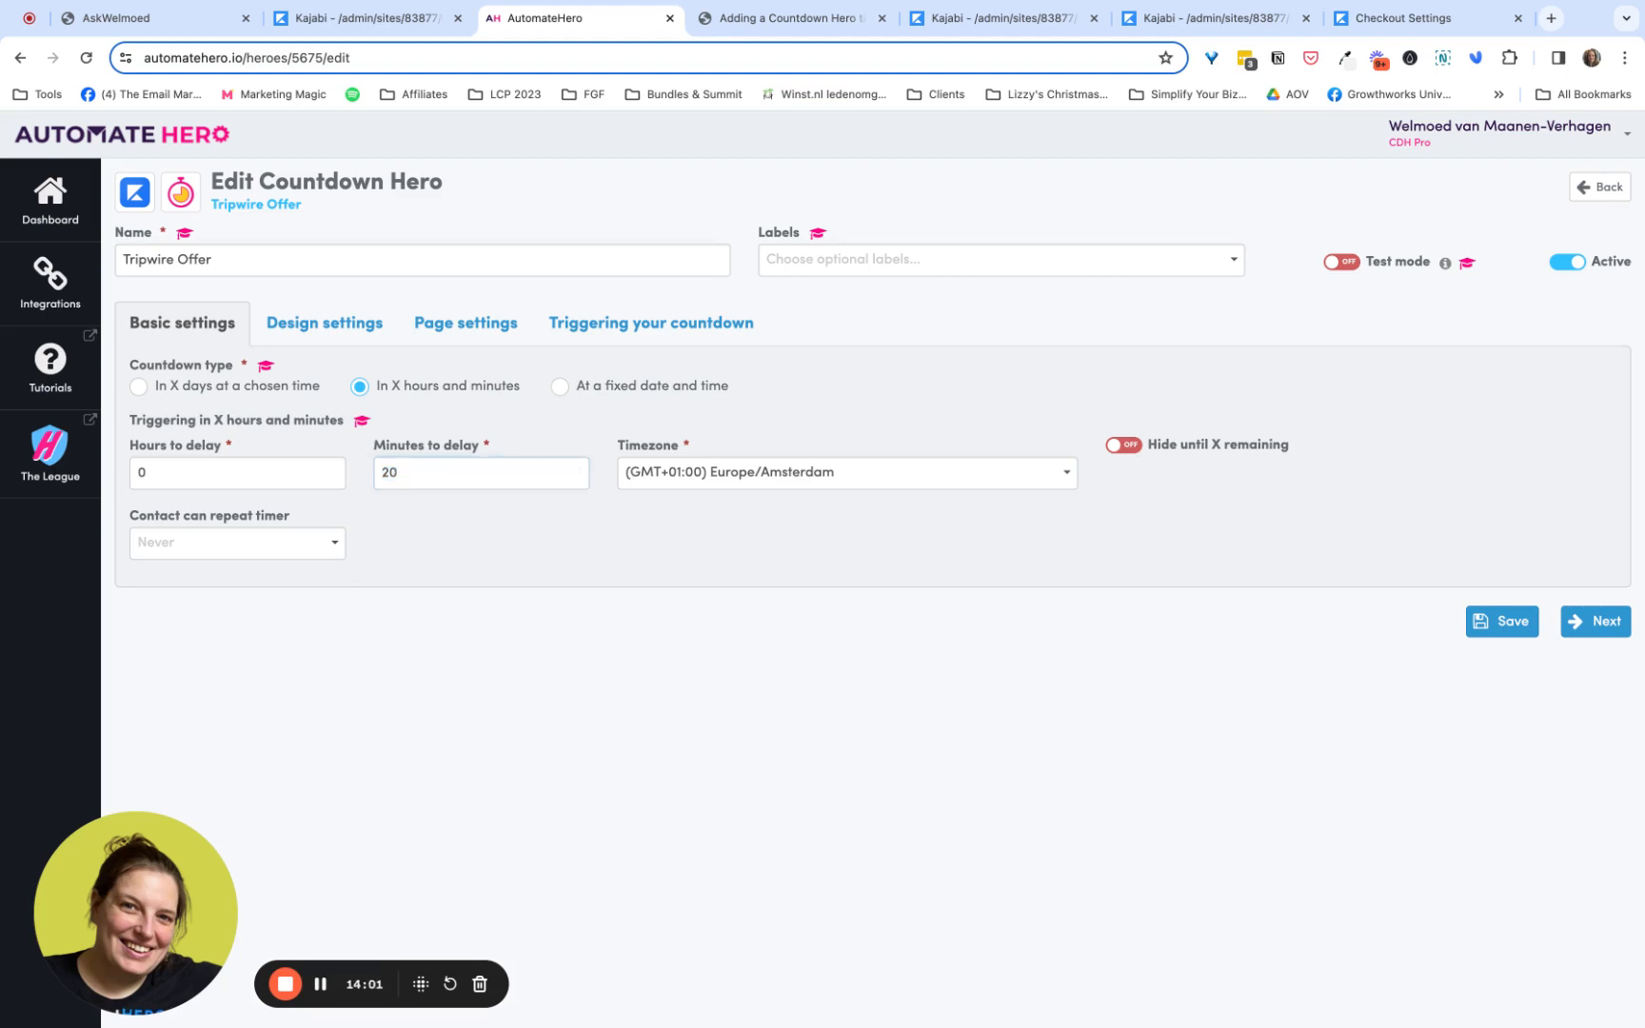